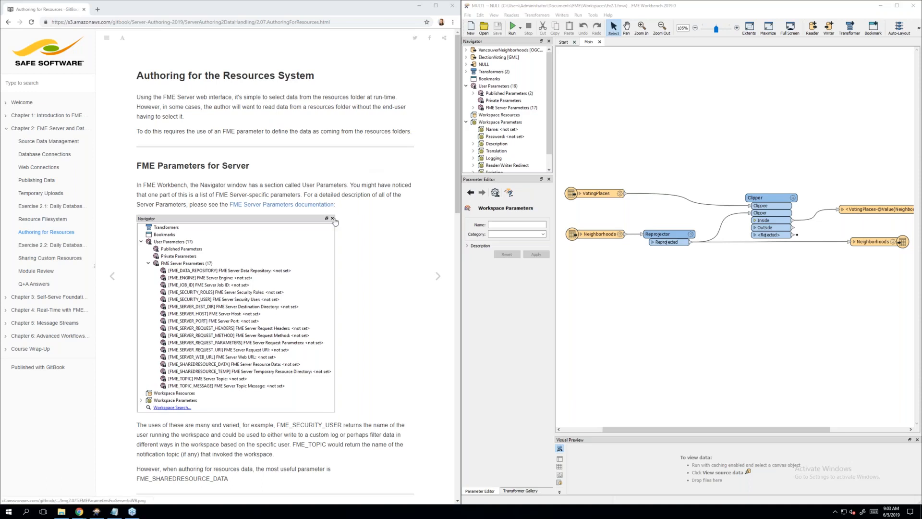
Read the page on FME Server parameters, FME_SHAREDRESOURCE_DATA and resource path shortcuts, and open Exercise 2.2
{"action": "scroll", "coordinate": [335, 222], "scroll_direction": "down", "scroll_amount": 1}
{"action": "scroll", "coordinate": [335, 222], "scroll_direction": "down", "scroll_amount": 1}
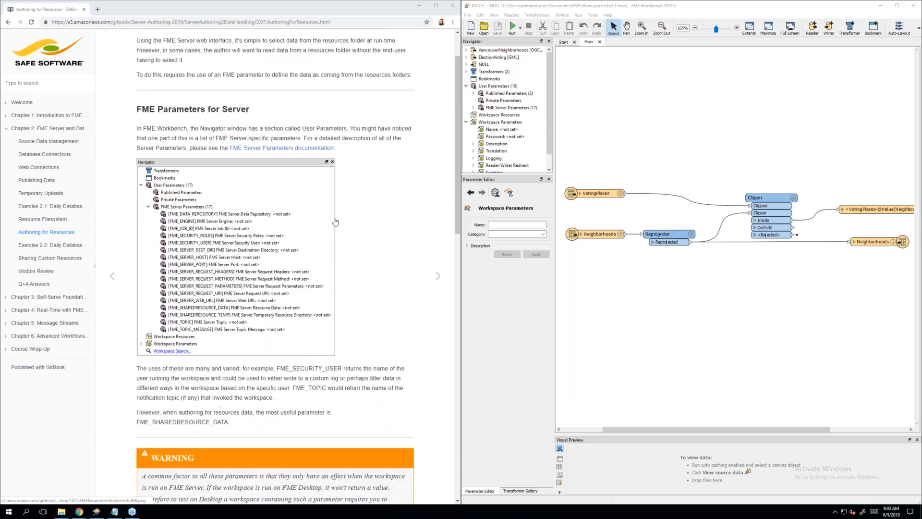
{"action": "scroll", "coordinate": [335, 222], "scroll_direction": "down", "scroll_amount": 2}
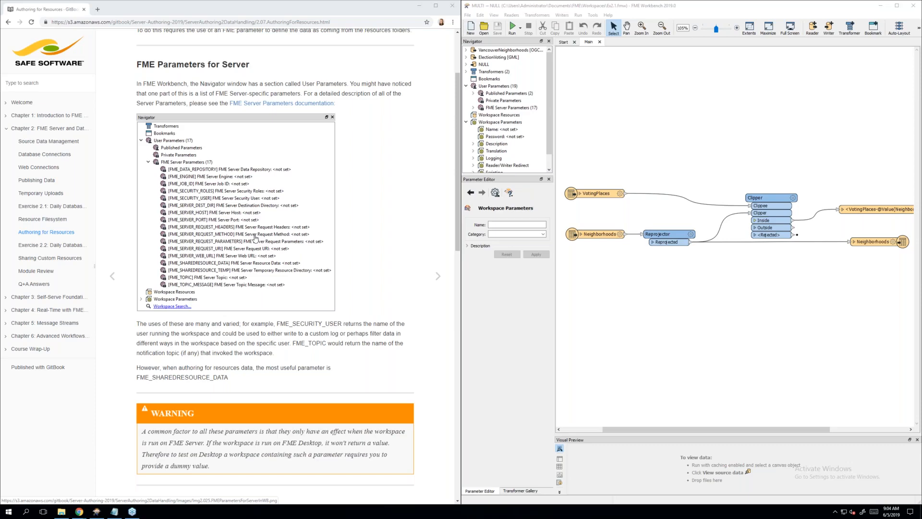
{"action": "scroll", "coordinate": [255, 239], "scroll_direction": "down", "scroll_amount": 3}
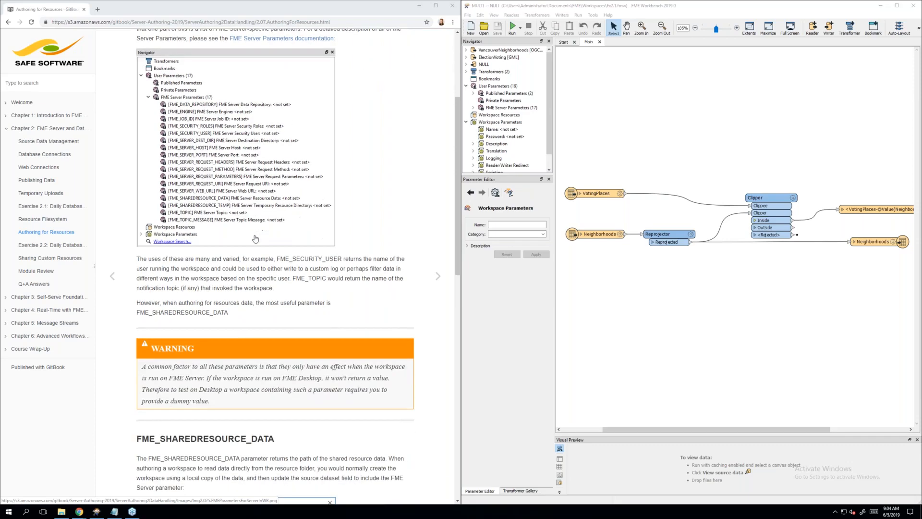
{"action": "scroll", "coordinate": [255, 238], "scroll_direction": "down", "scroll_amount": 2}
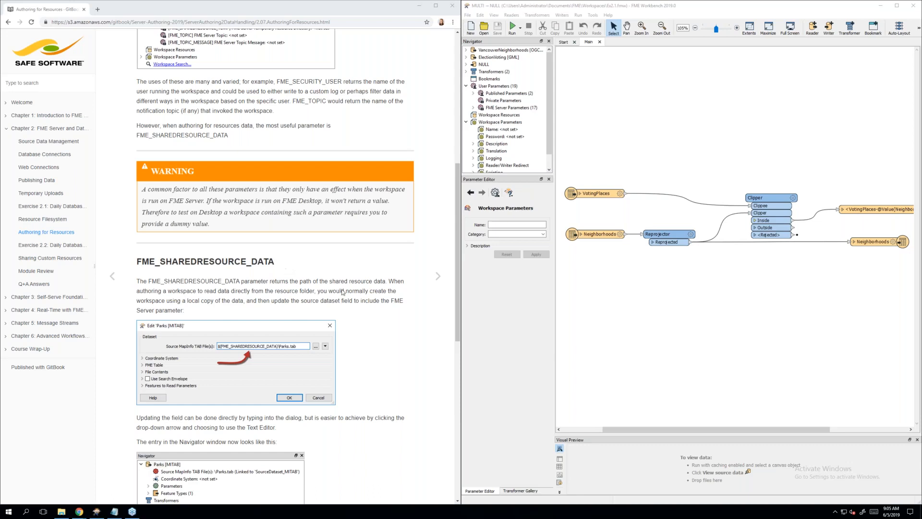
{"action": "scroll", "coordinate": [350, 310], "scroll_direction": "down", "scroll_amount": 1}
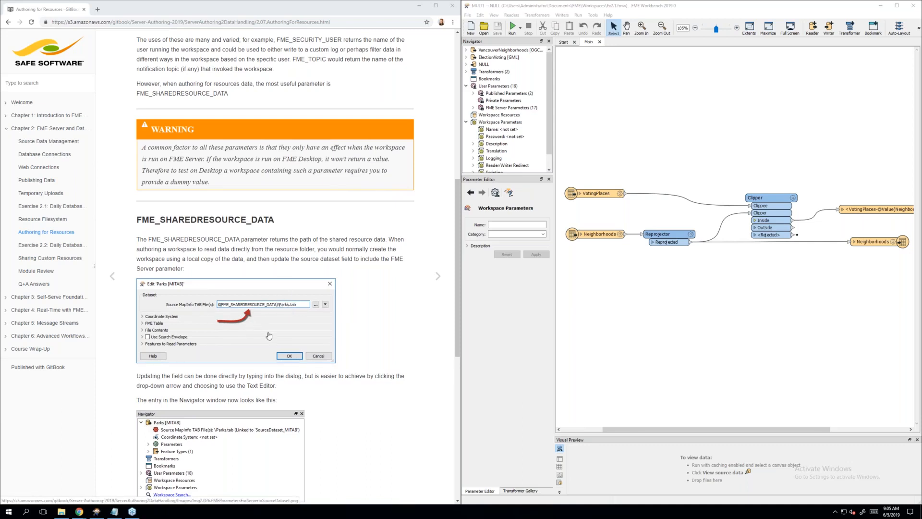
{"action": "scroll", "coordinate": [269, 335], "scroll_direction": "down", "scroll_amount": 2}
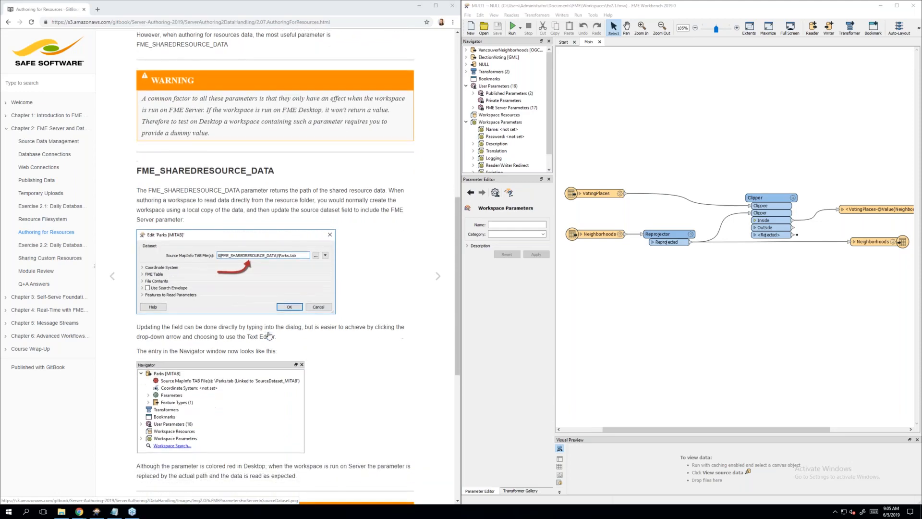
{"action": "scroll", "coordinate": [269, 334], "scroll_direction": "down", "scroll_amount": 2}
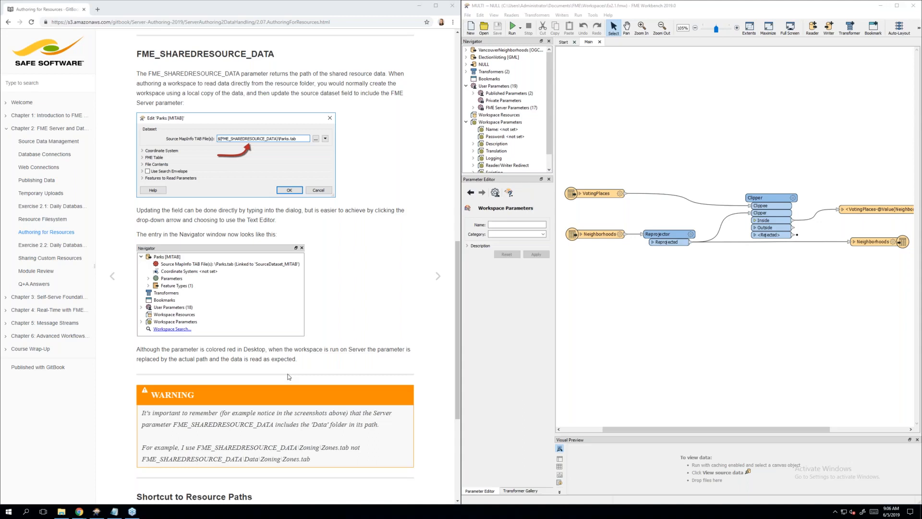
{"action": "scroll", "coordinate": [289, 376], "scroll_direction": "down", "scroll_amount": 2}
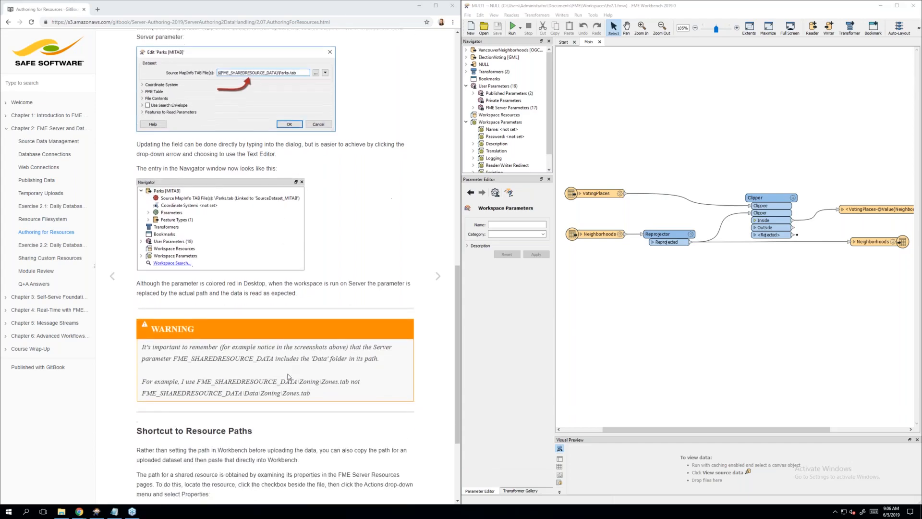
{"action": "scroll", "coordinate": [288, 377], "scroll_direction": "down", "scroll_amount": 3}
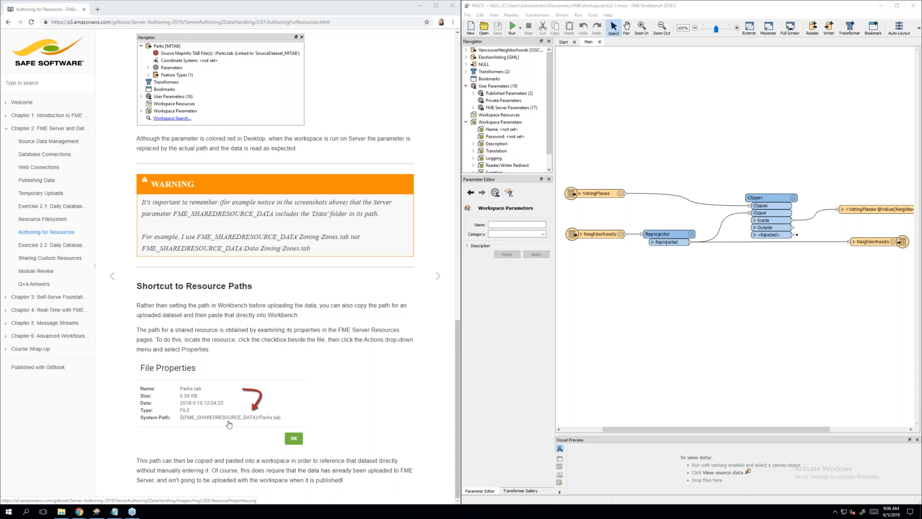
{"action": "left_click", "coordinate": [437, 277]}
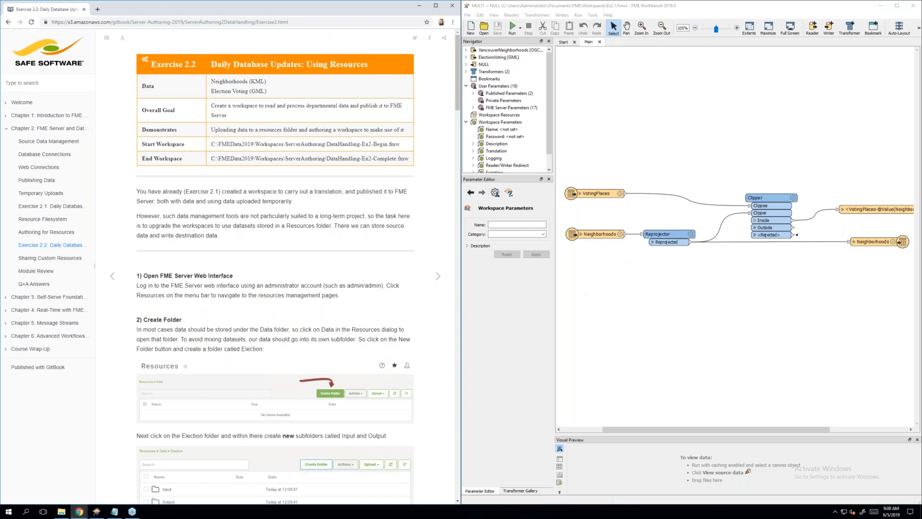
Switch to the FME Server web interface, log out and log back in with the saved administrator account
{"action": "mouse_move", "coordinate": [77, 513]}
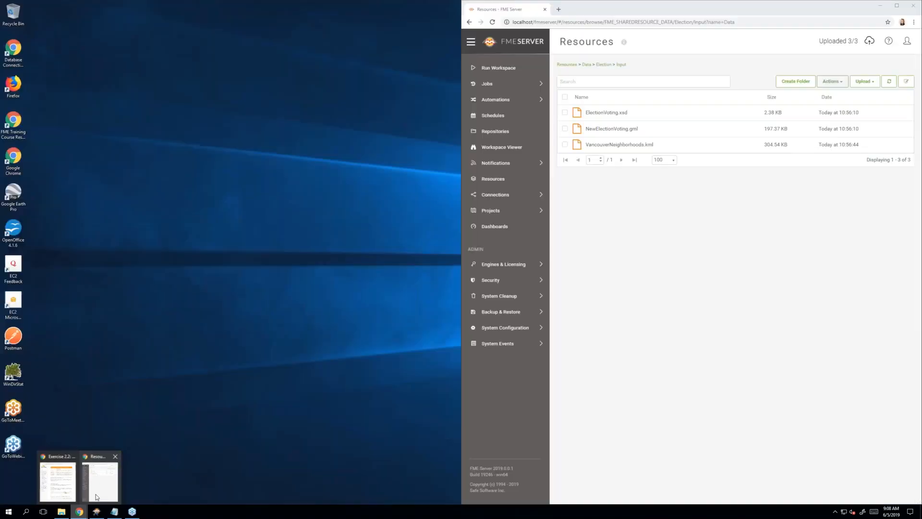
{"action": "left_click", "coordinate": [96, 495]}
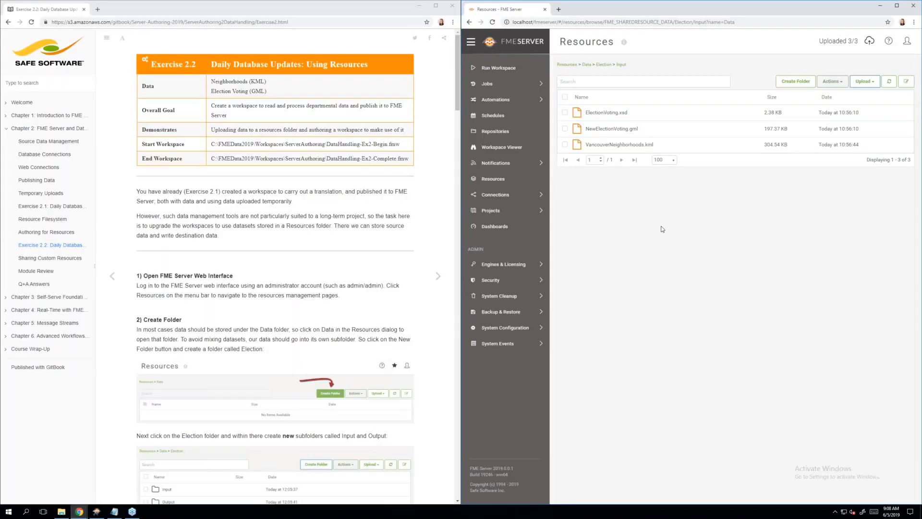
{"action": "left_click", "coordinate": [905, 41]}
{"action": "left_click", "coordinate": [849, 147]}
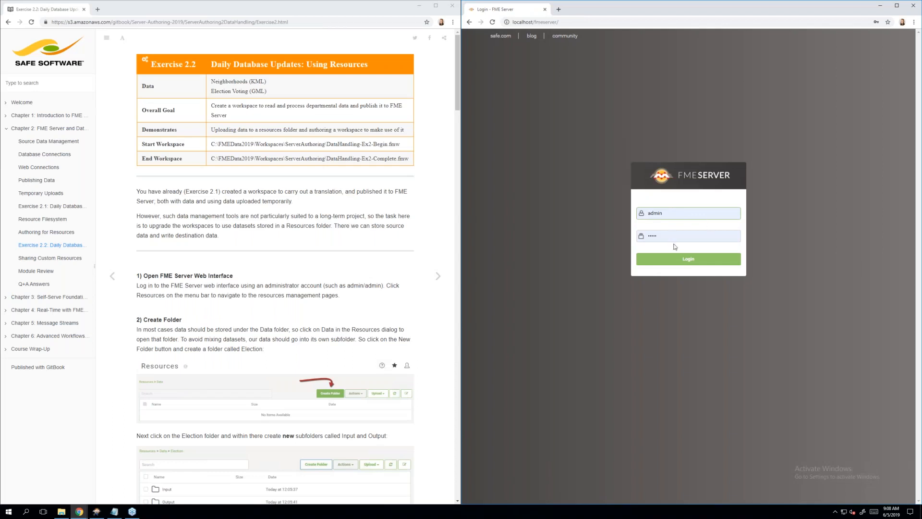
{"action": "left_click", "coordinate": [709, 264]}
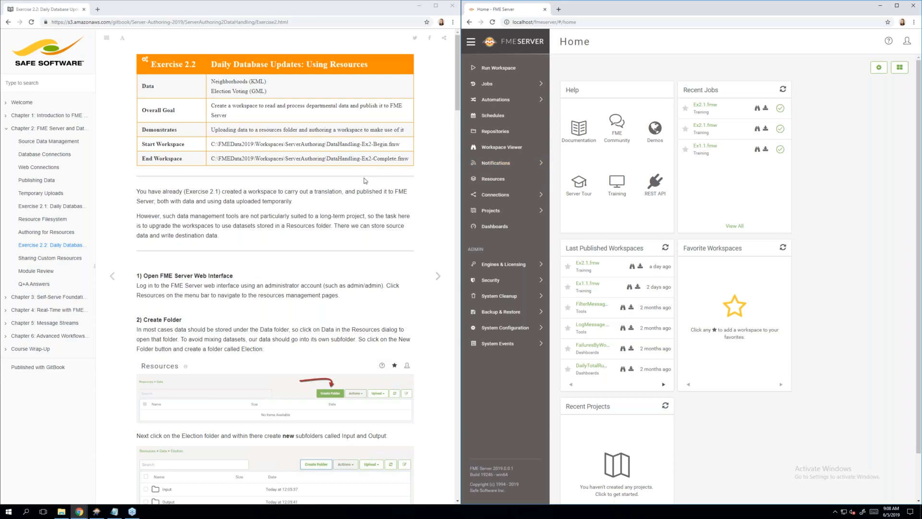
Follow the exercise instructions to open the Data folder in the FME Server resources
{"action": "scroll", "coordinate": [364, 181], "scroll_direction": "down", "scroll_amount": 1}
{"action": "scroll", "coordinate": [364, 181], "scroll_direction": "down", "scroll_amount": 3}
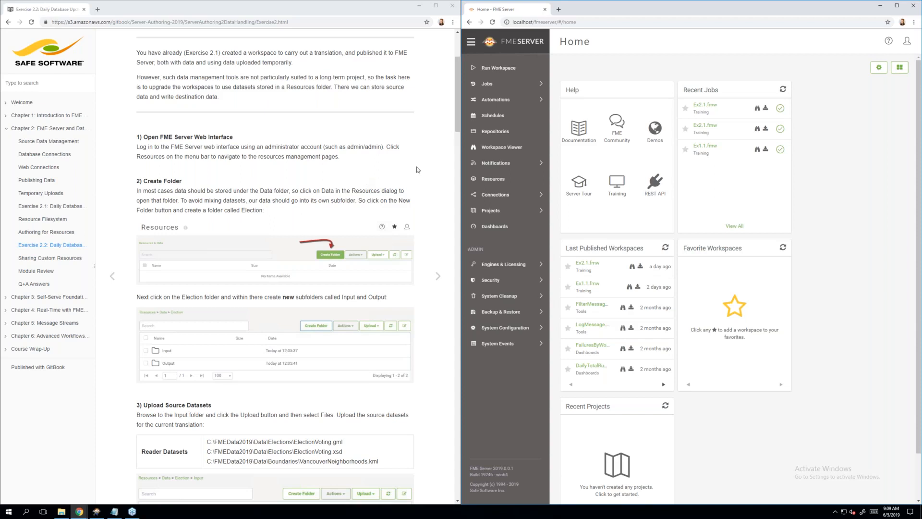
{"action": "left_click", "coordinate": [519, 179]}
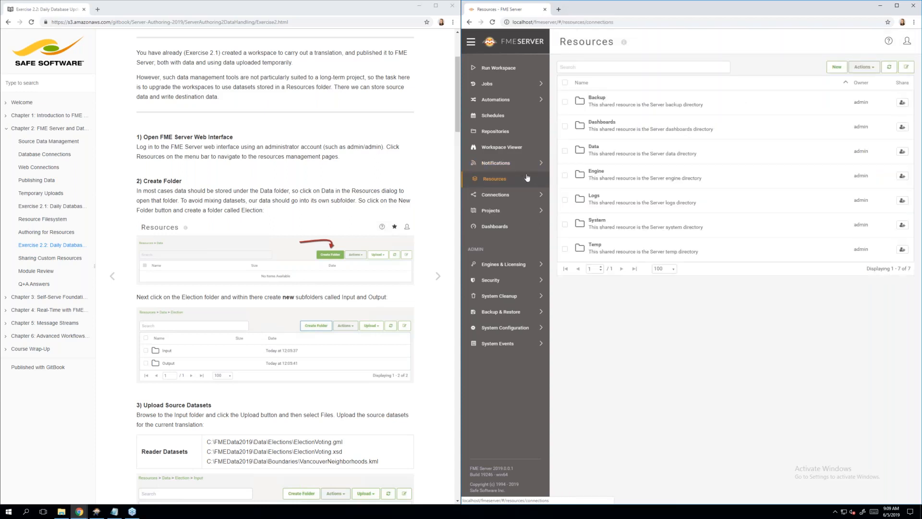
{"action": "left_click", "coordinate": [647, 157]}
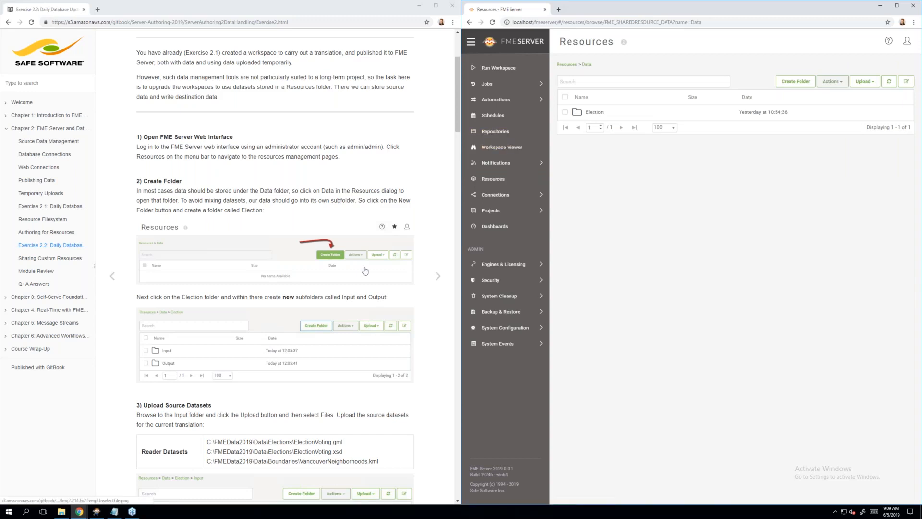
{"action": "scroll", "coordinate": [365, 270], "scroll_direction": "down", "scroll_amount": 2}
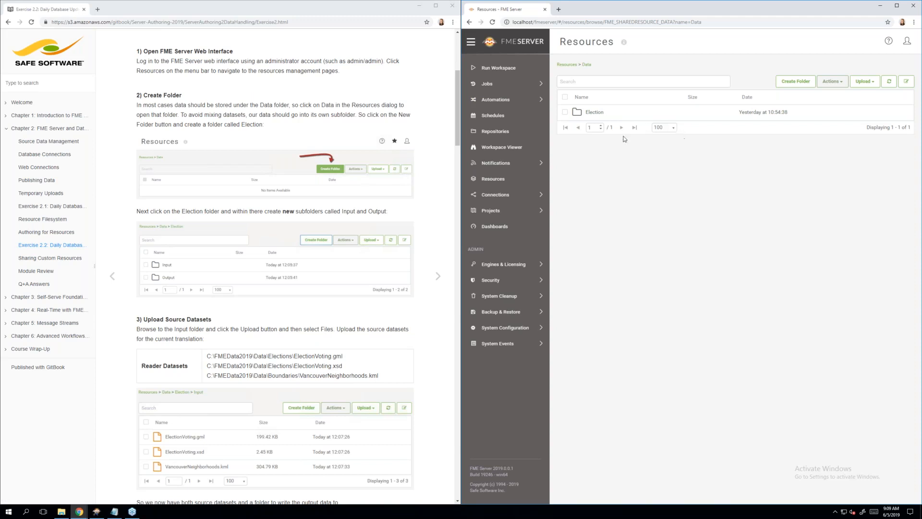
{"action": "left_click", "coordinate": [806, 84]}
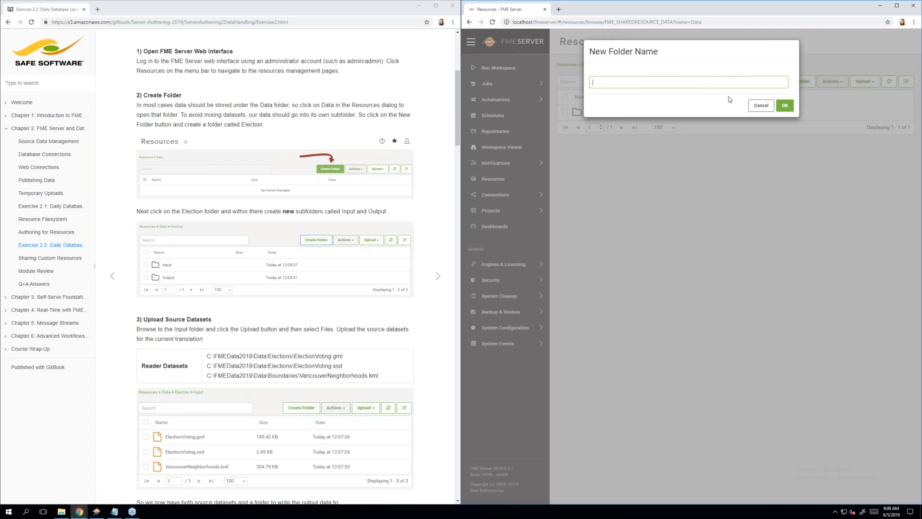
{"action": "left_click", "coordinate": [761, 106]}
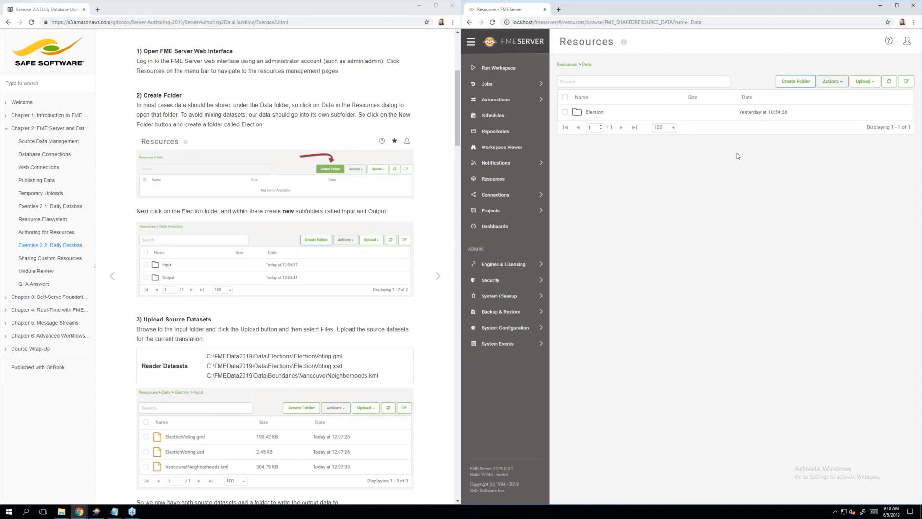
Open the Election folder and its Input subfolder to reach the upload location for the source datasets
{"action": "left_click", "coordinate": [607, 113]}
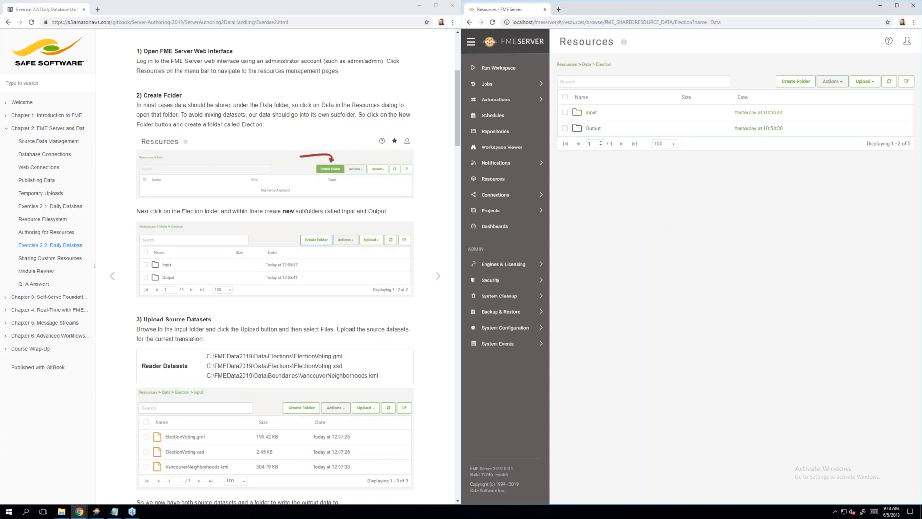
{"action": "left_click", "coordinate": [782, 88]}
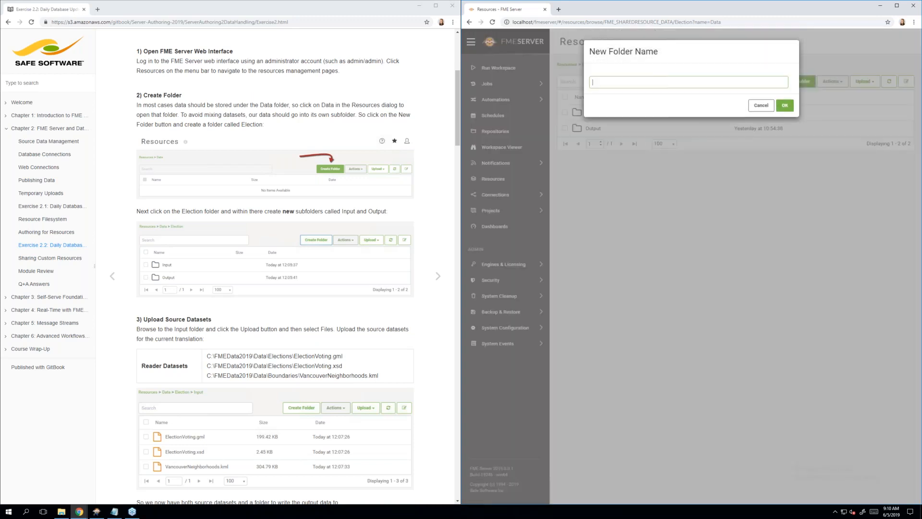
{"action": "left_click", "coordinate": [762, 110]}
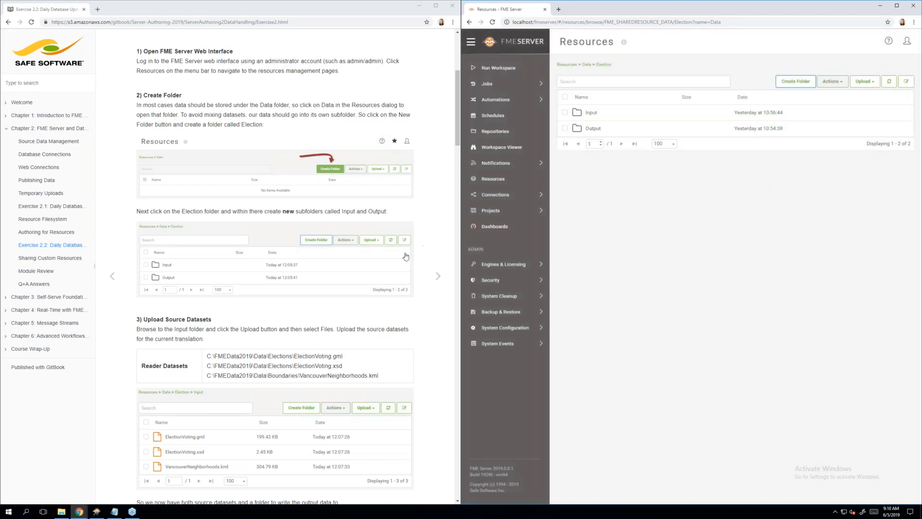
{"action": "scroll", "coordinate": [397, 313], "scroll_direction": "down", "scroll_amount": 2}
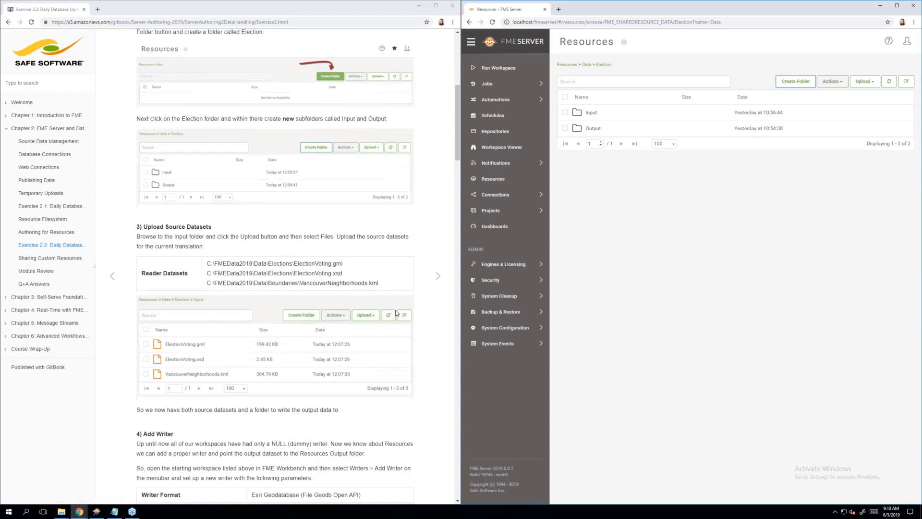
{"action": "scroll", "coordinate": [397, 313], "scroll_direction": "down", "scroll_amount": 2}
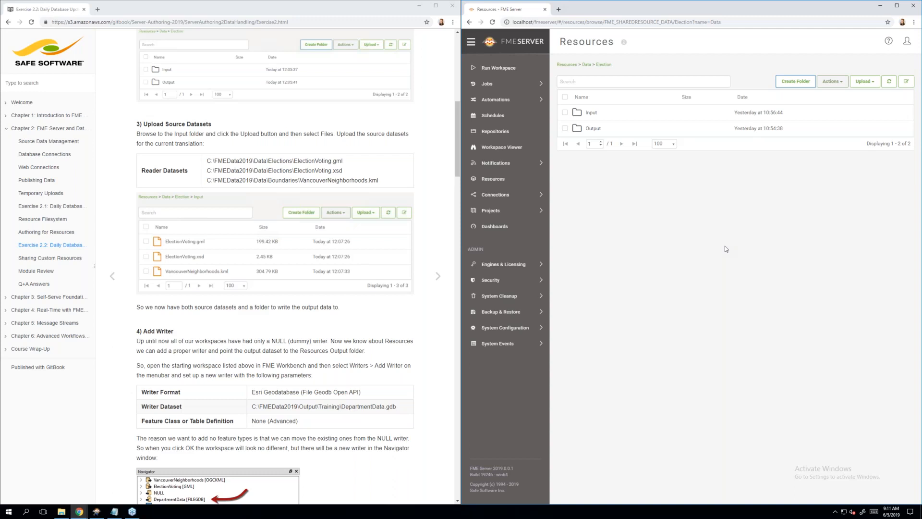
{"action": "left_click", "coordinate": [645, 120]}
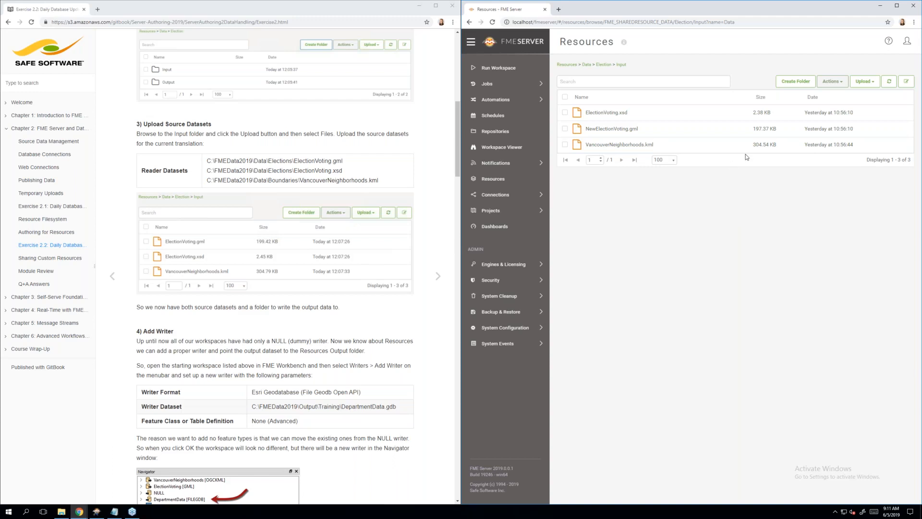
{"action": "left_click", "coordinate": [866, 85]}
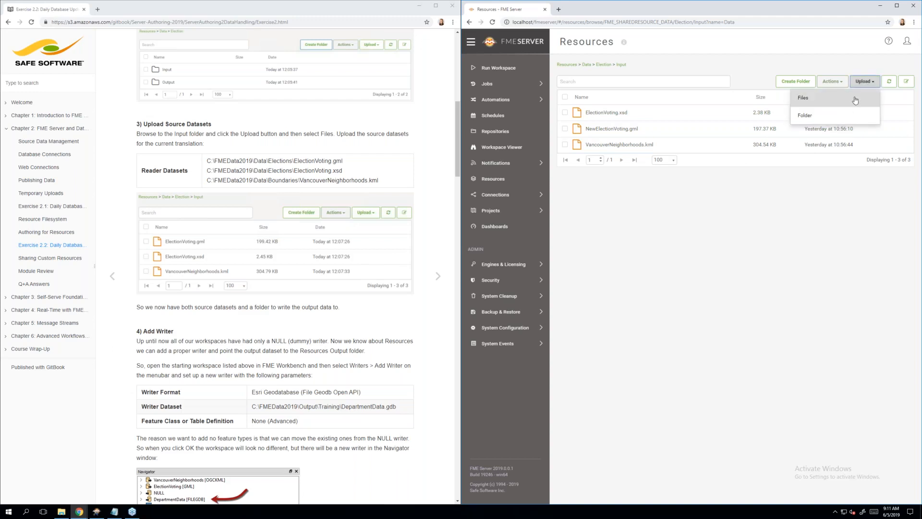
{"action": "left_click", "coordinate": [855, 100]}
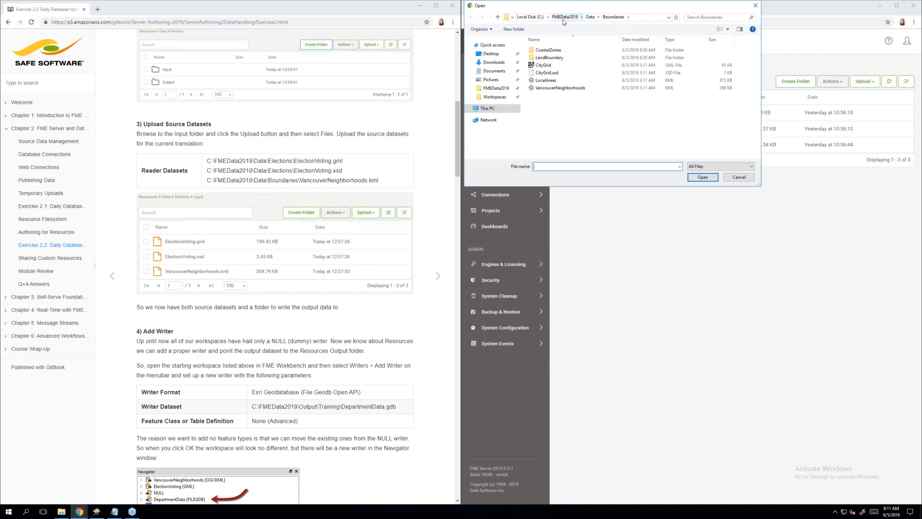
{"action": "left_click", "coordinate": [563, 18]}
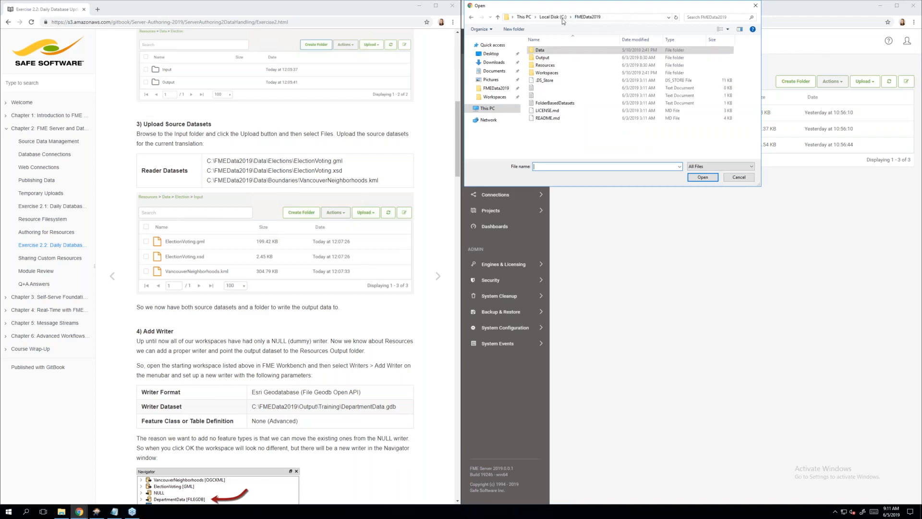
{"action": "double_click", "coordinate": [593, 53]}
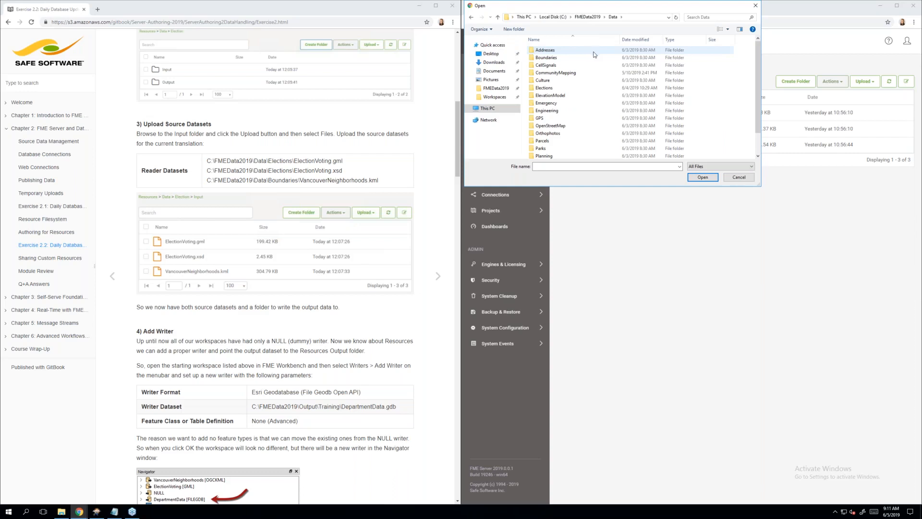
{"action": "double_click", "coordinate": [606, 87]}
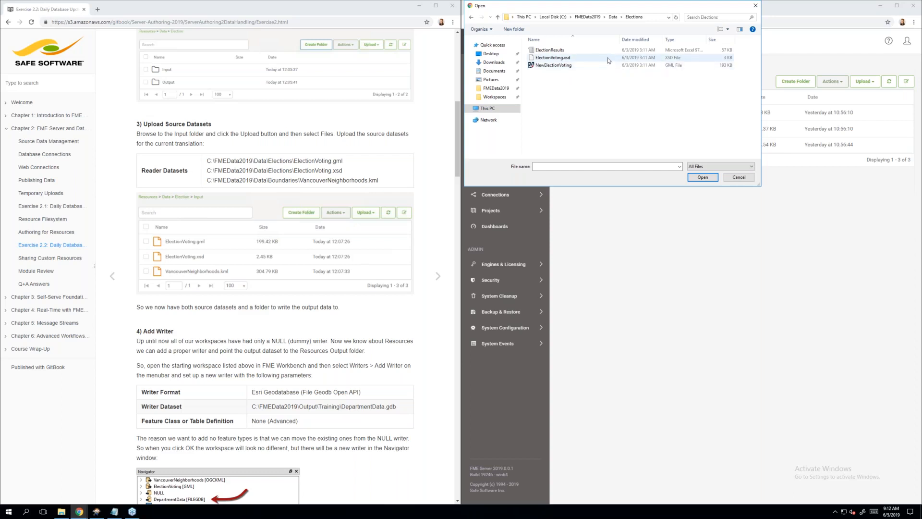
{"action": "left_click", "coordinate": [740, 177]}
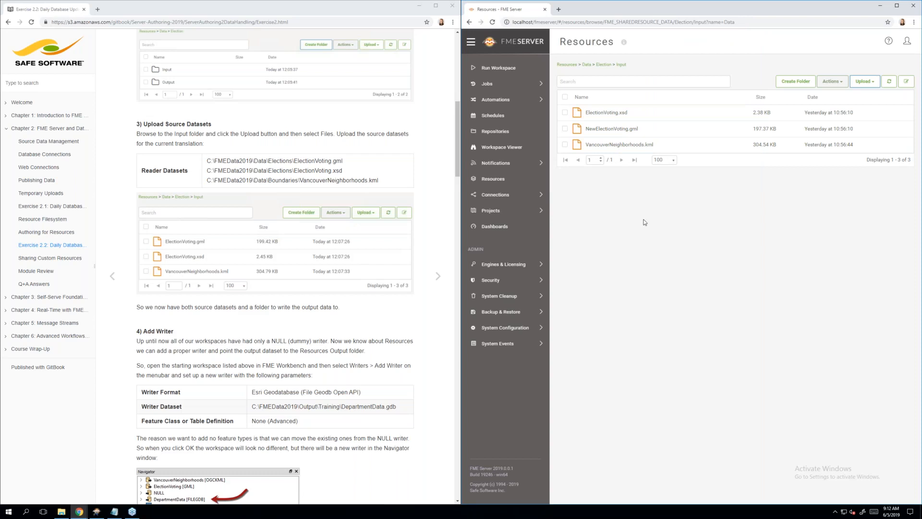
Try the file upload into the Input folder by browsing to C:\FMEData2019\Data\Boundaries, and cancel the file selection
{"action": "left_click", "coordinate": [857, 83]}
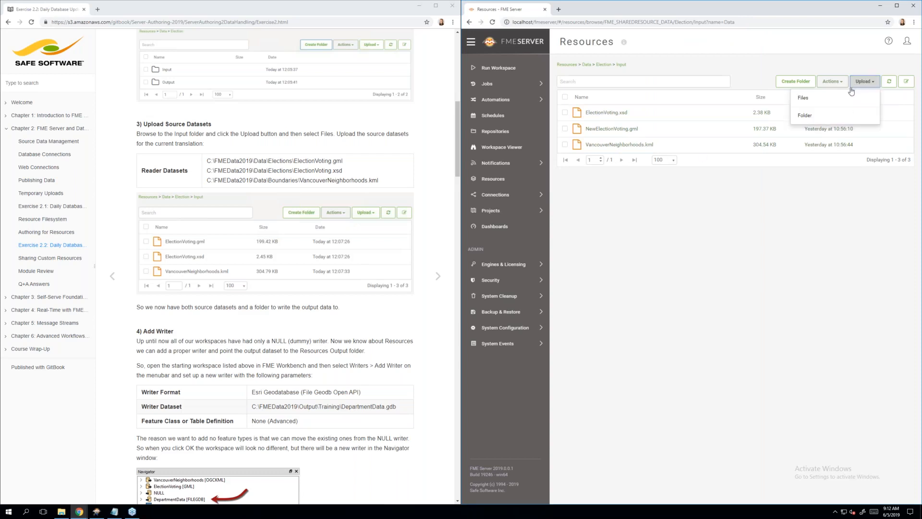
{"action": "left_click", "coordinate": [845, 98]}
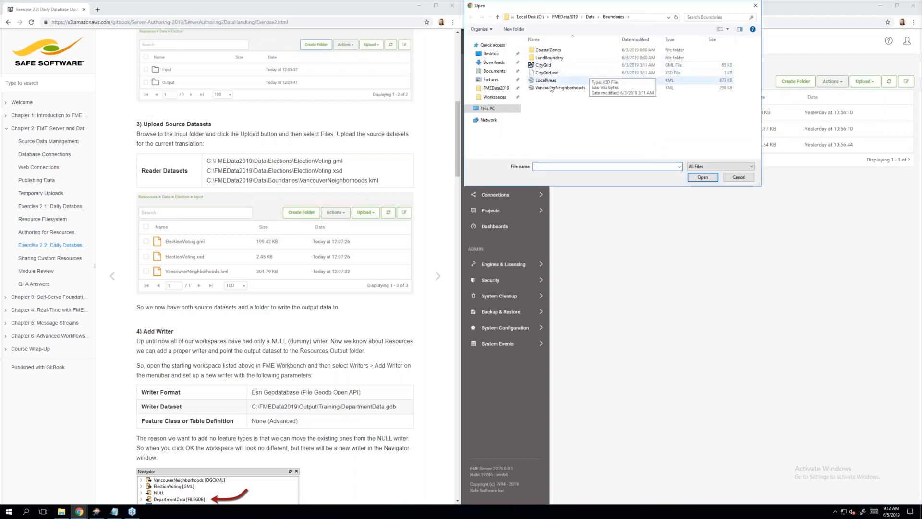
{"action": "left_click", "coordinate": [503, 90]}
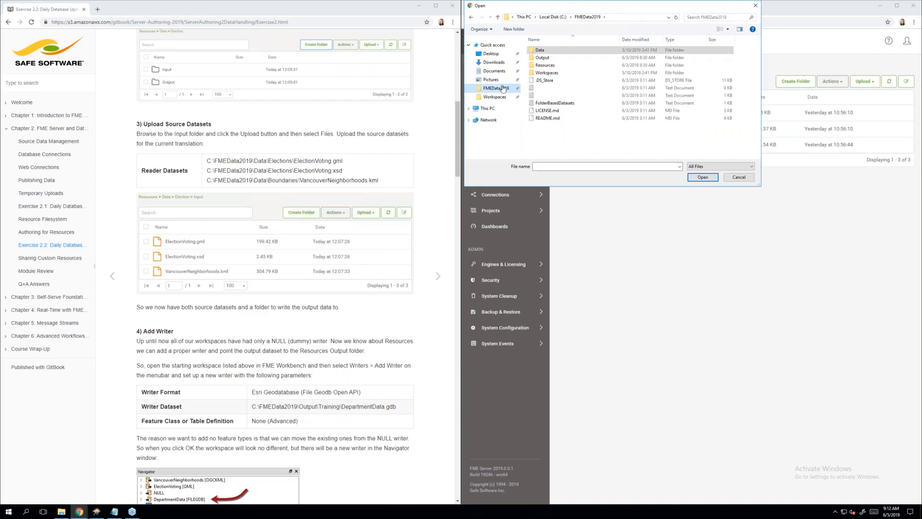
{"action": "double_click", "coordinate": [551, 51]}
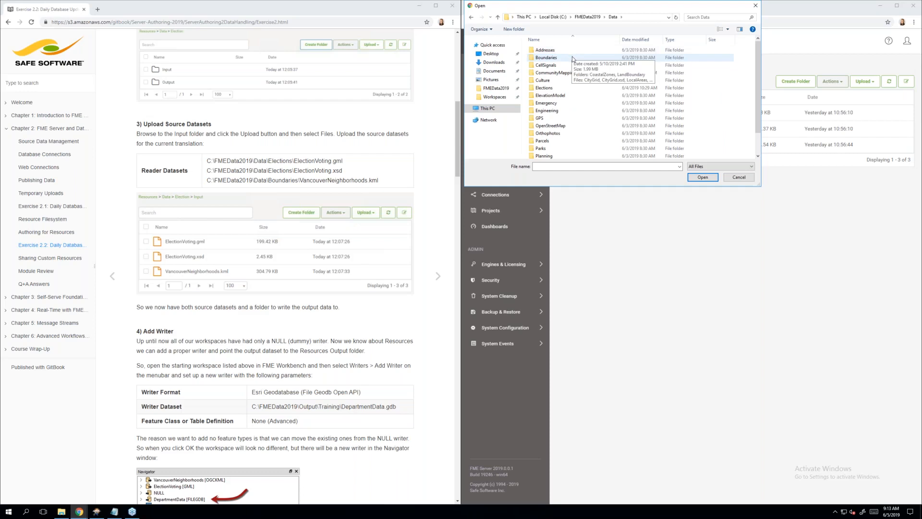
{"action": "double_click", "coordinate": [572, 56]}
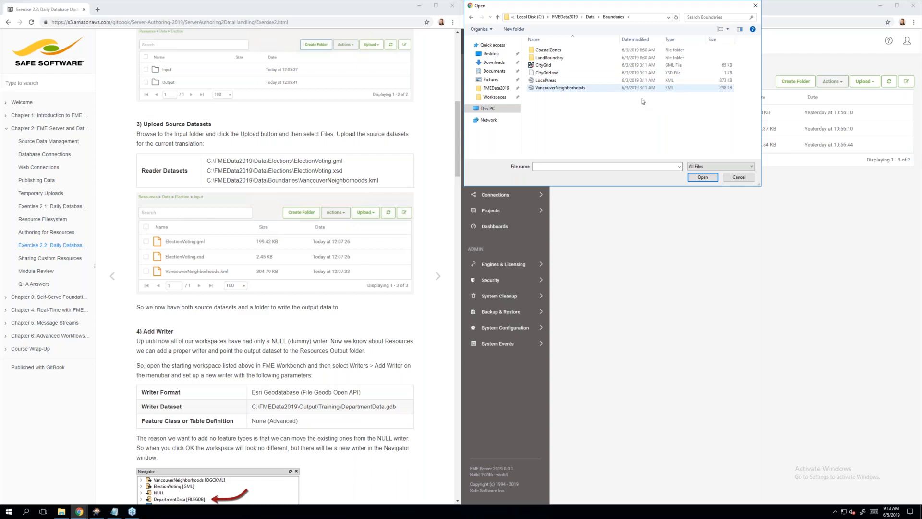
{"action": "left_click", "coordinate": [748, 179]}
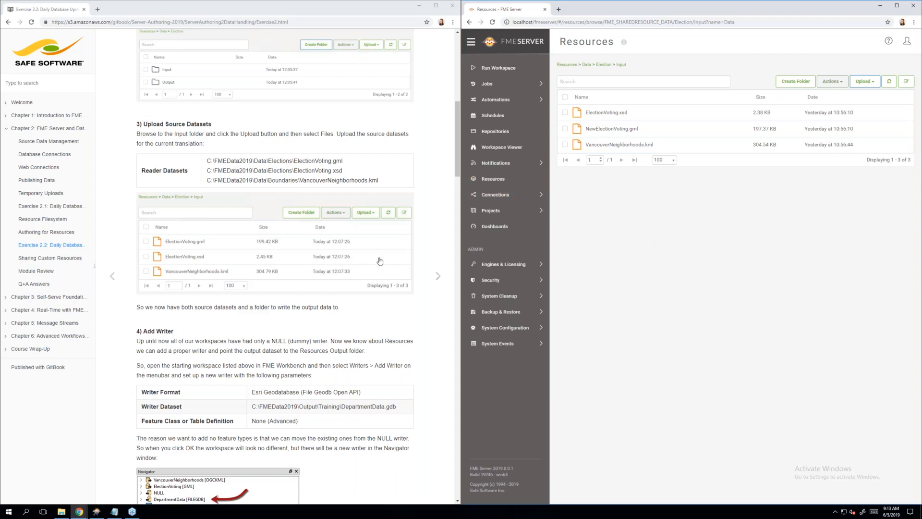
Read the exercise's Add Writer section, switch to FME Workbench, and look up the start workspace path in the exercise header
{"action": "scroll", "coordinate": [380, 261], "scroll_direction": "down", "scroll_amount": 3}
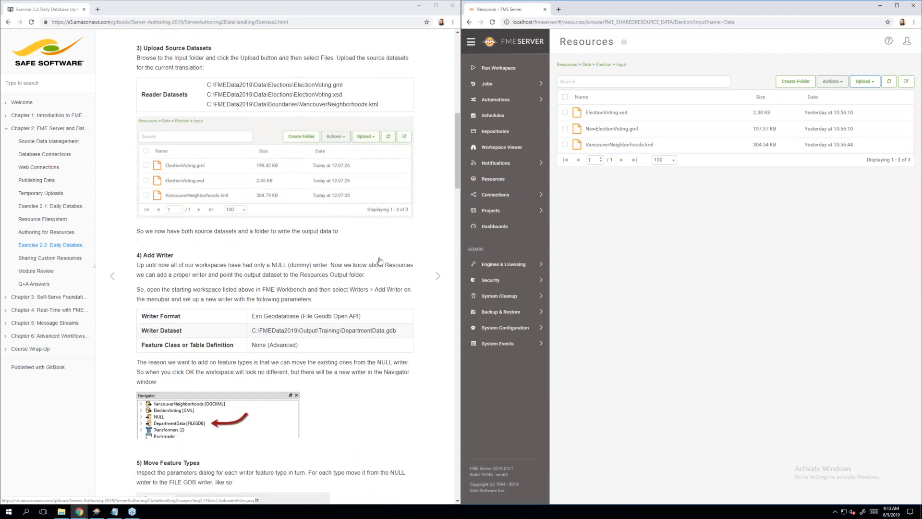
{"action": "scroll", "coordinate": [380, 260], "scroll_direction": "down", "scroll_amount": 1}
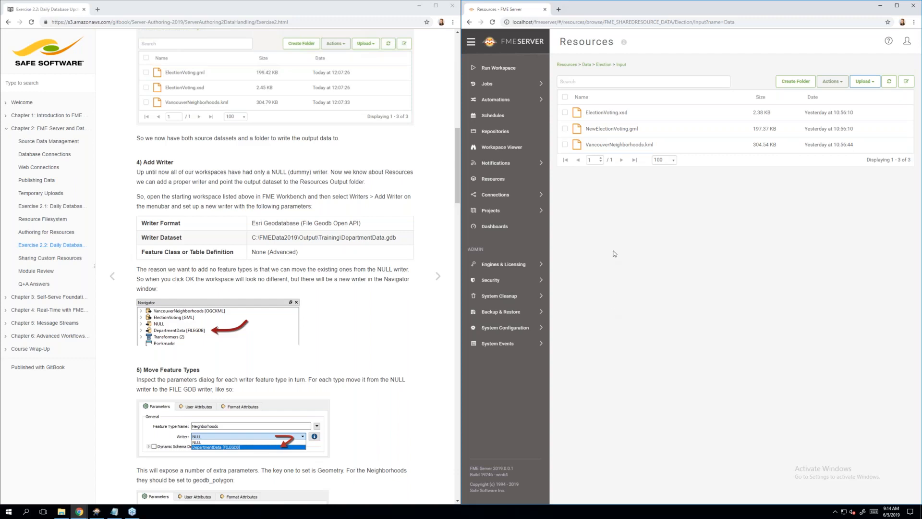
{"action": "left_click", "coordinate": [882, 7]}
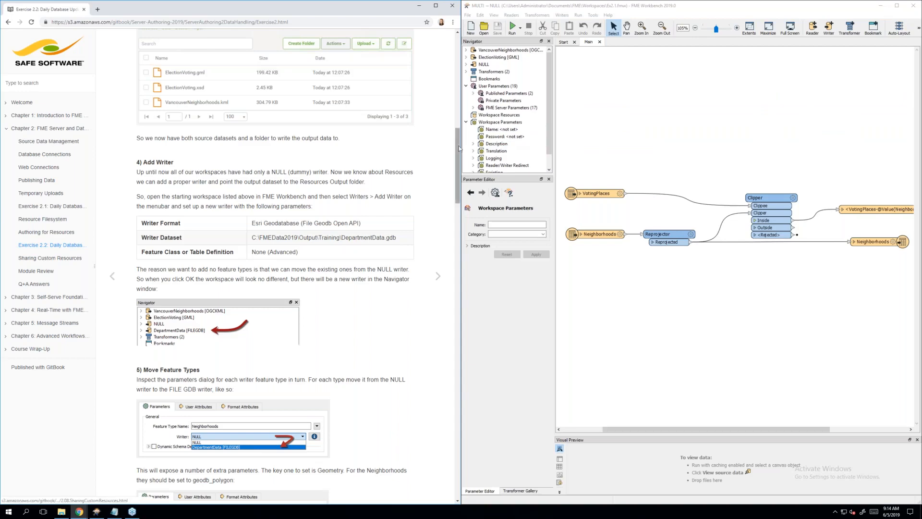
{"action": "left_click_drag", "start_coordinate": [458, 148], "coordinate": [460, 47]}
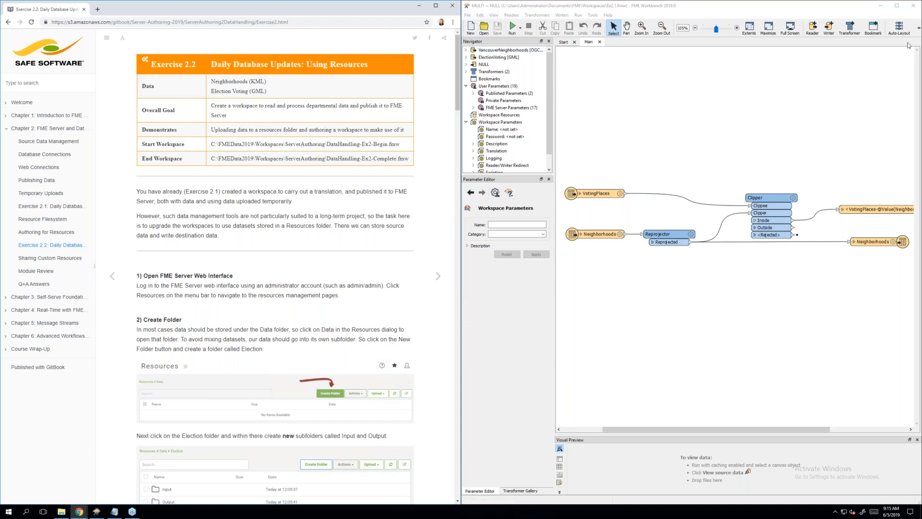
Close the Ex2.1 workspace and open DataHandling-Ex2-Begin from C:\FMEData2019\Workspaces\ServerAuthoring
{"action": "left_click", "coordinate": [913, 6]}
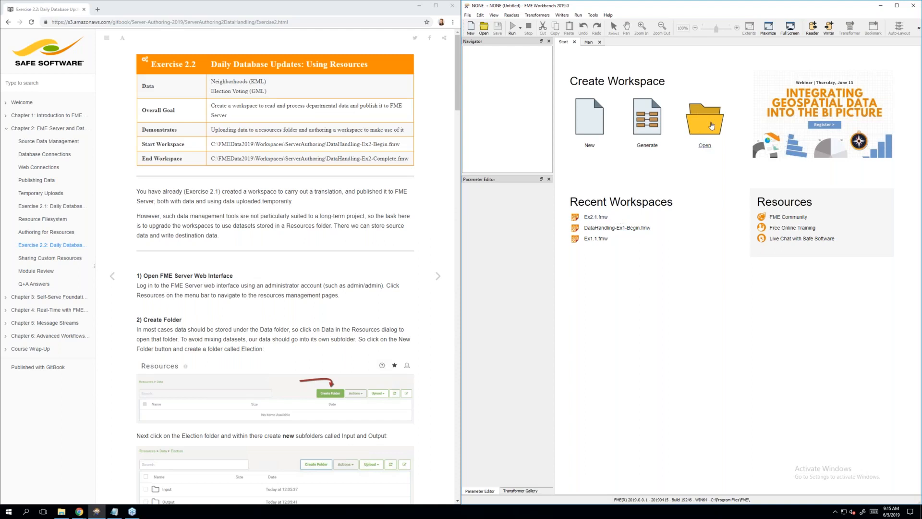
{"action": "left_click", "coordinate": [713, 126]}
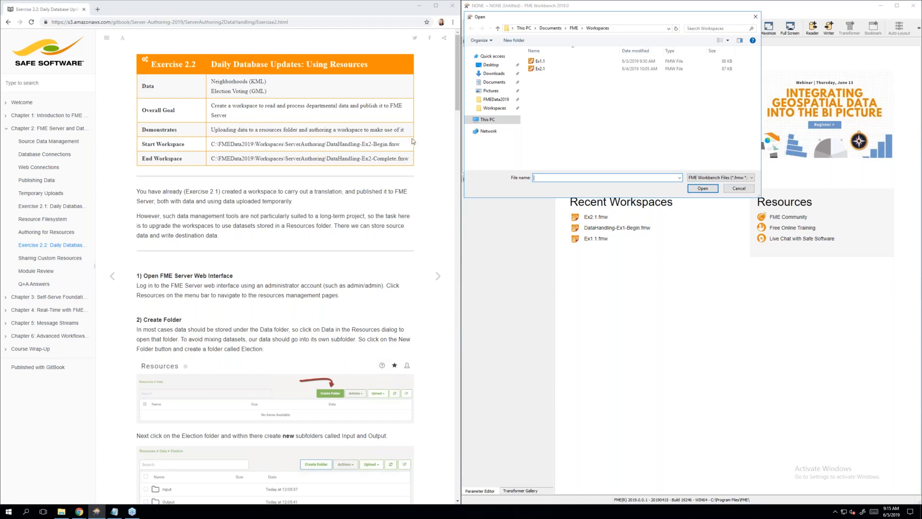
{"action": "left_click", "coordinate": [493, 100]}
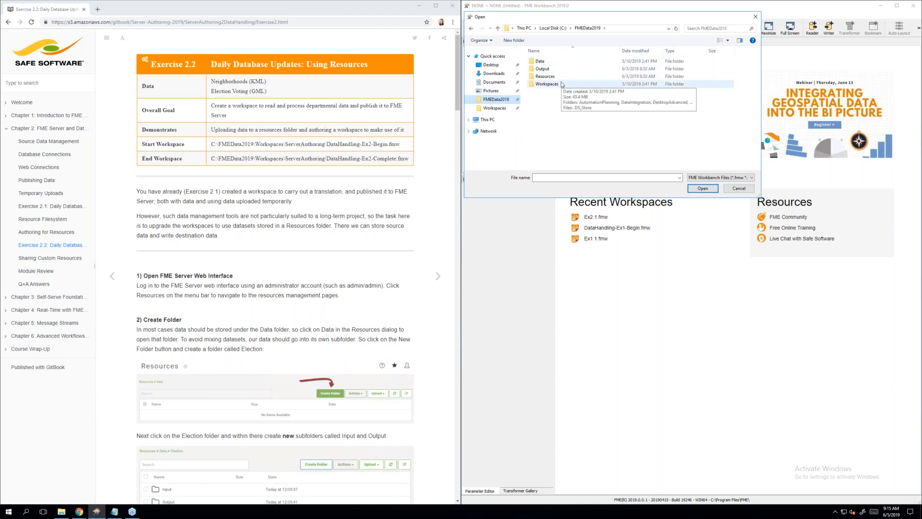
{"action": "double_click", "coordinate": [547, 84]}
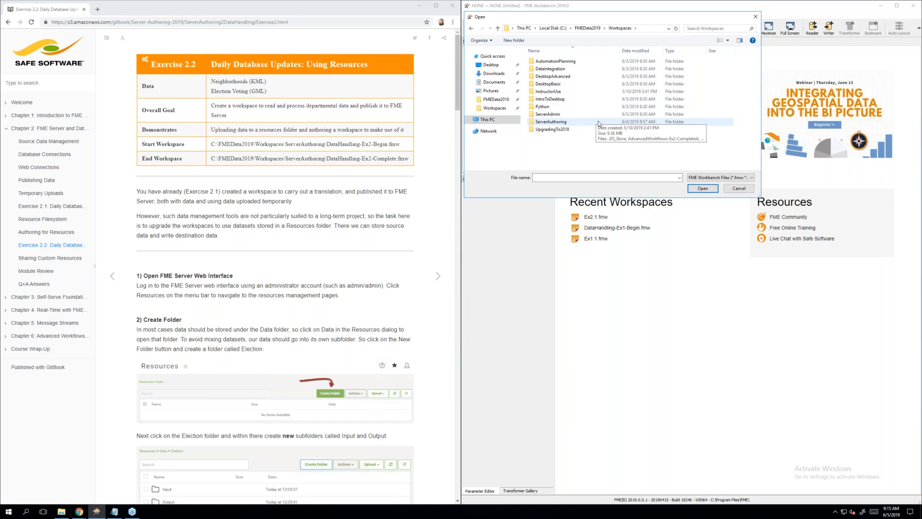
{"action": "double_click", "coordinate": [551, 122]}
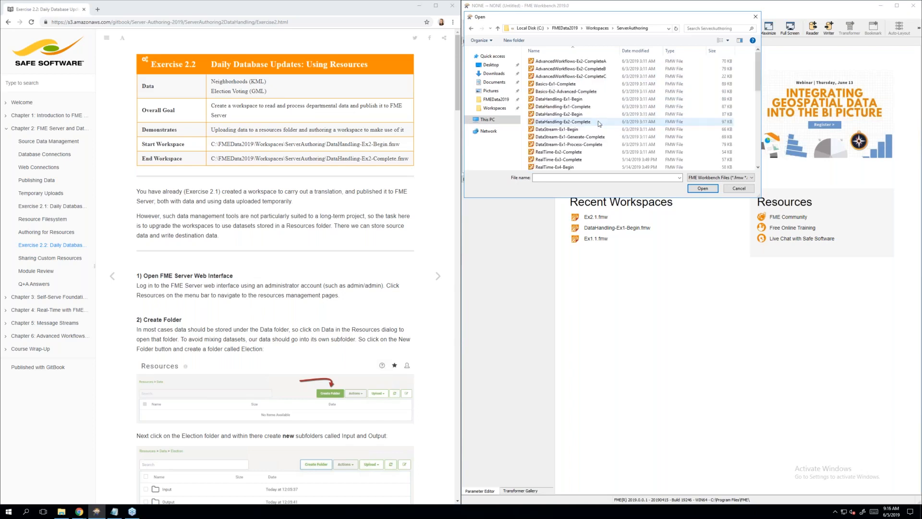
{"action": "left_click", "coordinate": [574, 115]}
{"action": "double_click", "coordinate": [575, 116]}
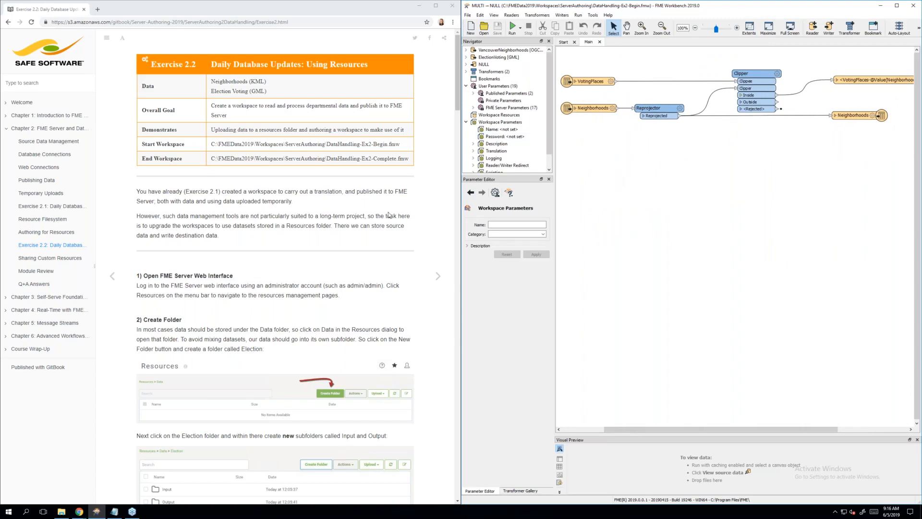
Following the exercise's Add Writer section, start a new writer with the format Esri Geodatabase (File Geodb Open API)
{"action": "scroll", "coordinate": [389, 215], "scroll_direction": "down", "scroll_amount": 5}
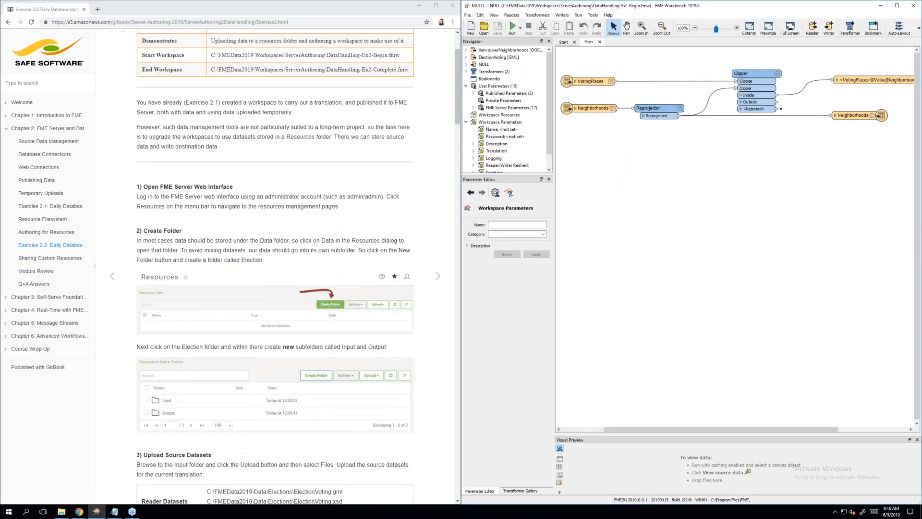
{"action": "scroll", "coordinate": [389, 215], "scroll_direction": "down", "scroll_amount": 3}
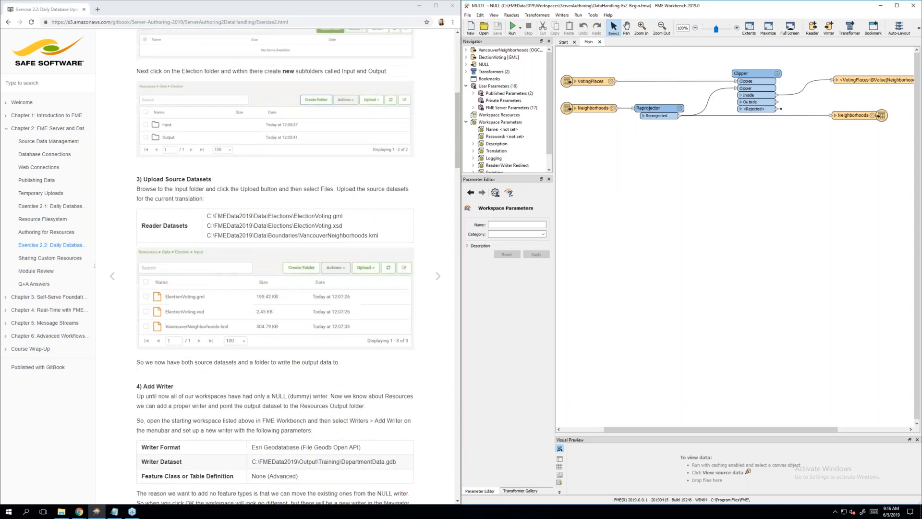
{"action": "scroll", "coordinate": [389, 215], "scroll_direction": "down", "scroll_amount": 5}
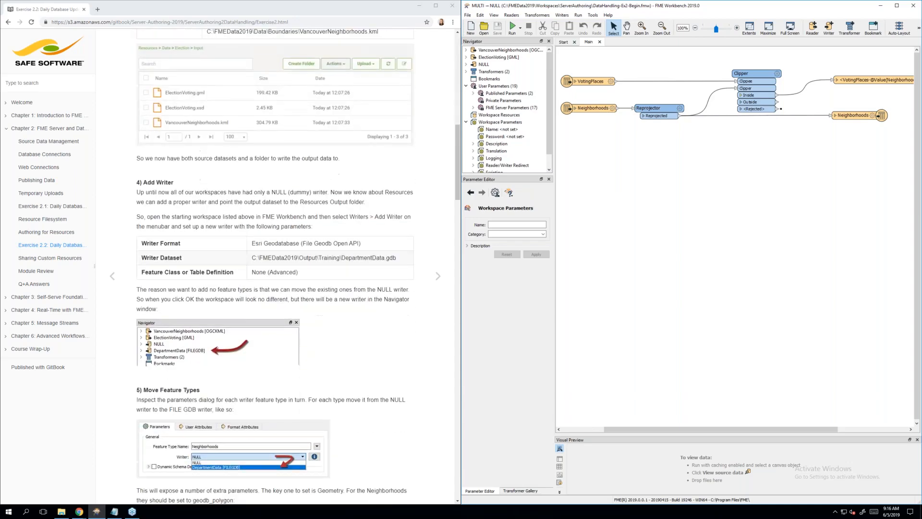
{"action": "scroll", "coordinate": [298, 266], "scroll_direction": "down", "scroll_amount": 1}
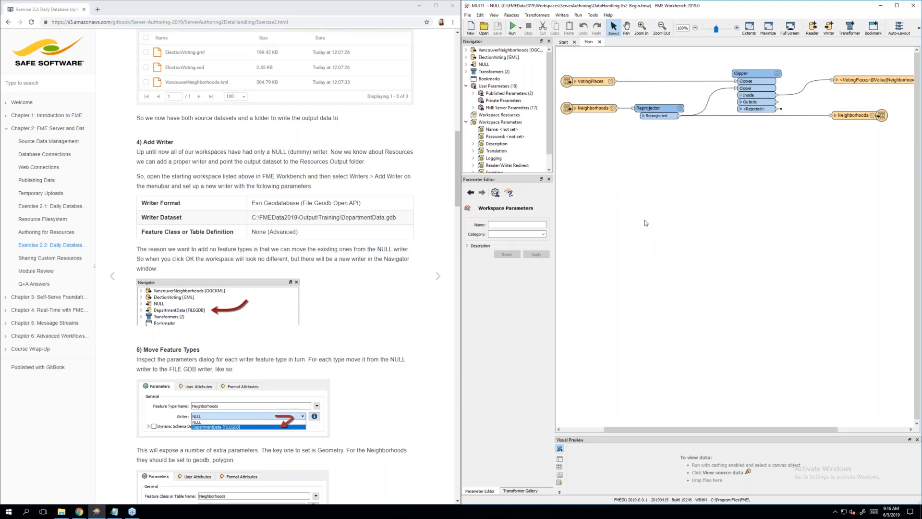
{"action": "left_click", "coordinate": [564, 16]}
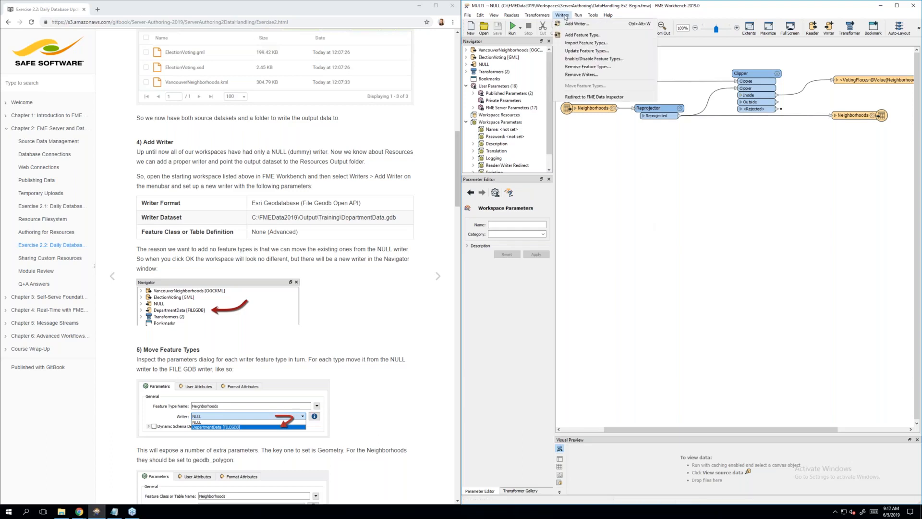
{"action": "mouse_move", "coordinate": [578, 16]}
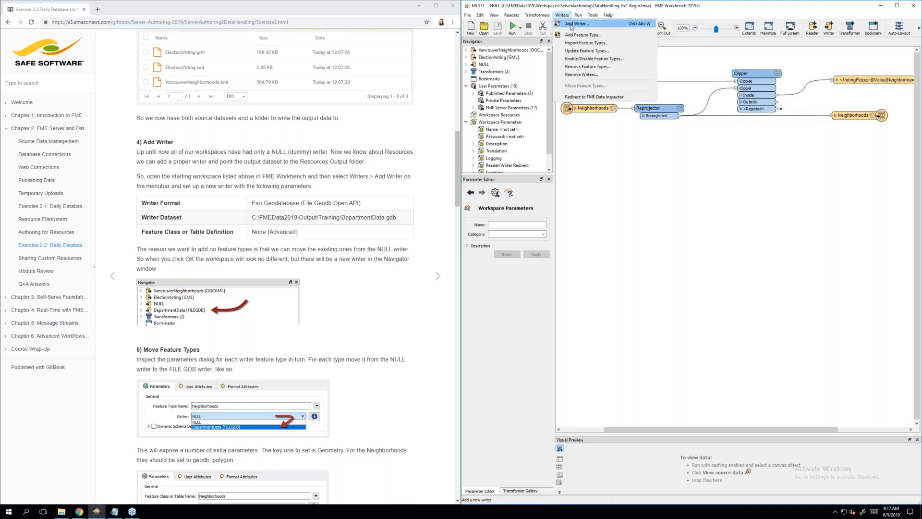
{"action": "left_click", "coordinate": [572, 24]}
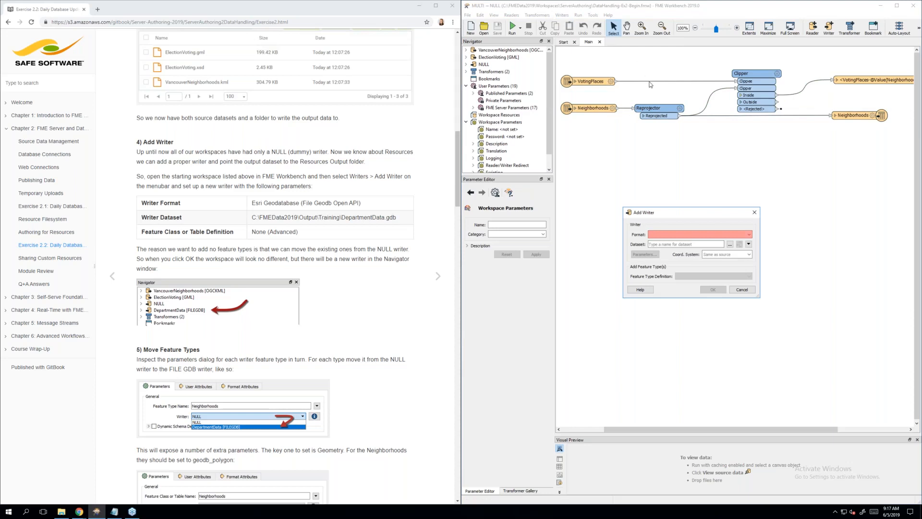
{"action": "left_click", "coordinate": [732, 235]}
{"action": "type", "text": "es"}
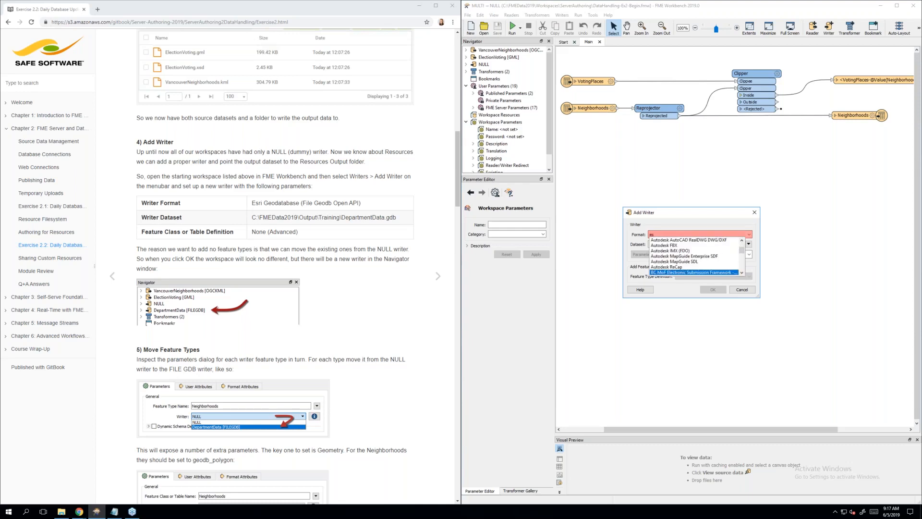
{"action": "type", "text": "ri geo"}
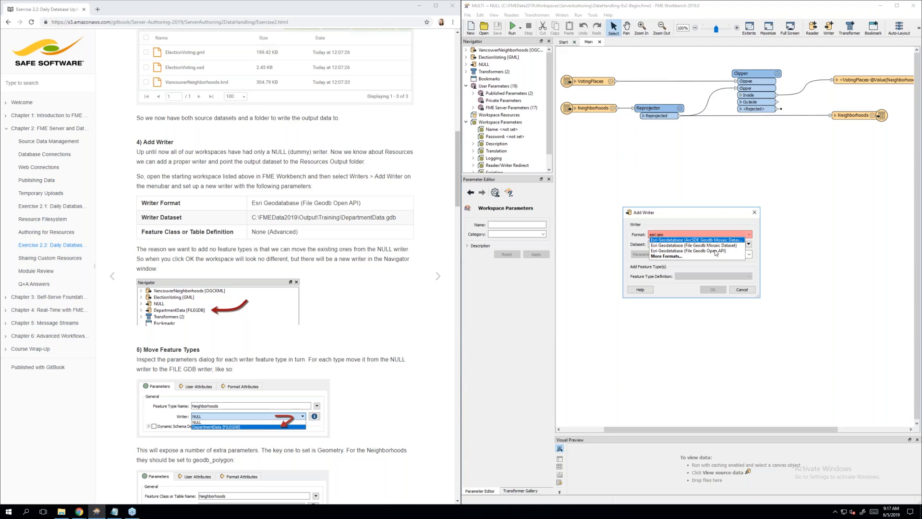
{"action": "left_click", "coordinate": [716, 252]}
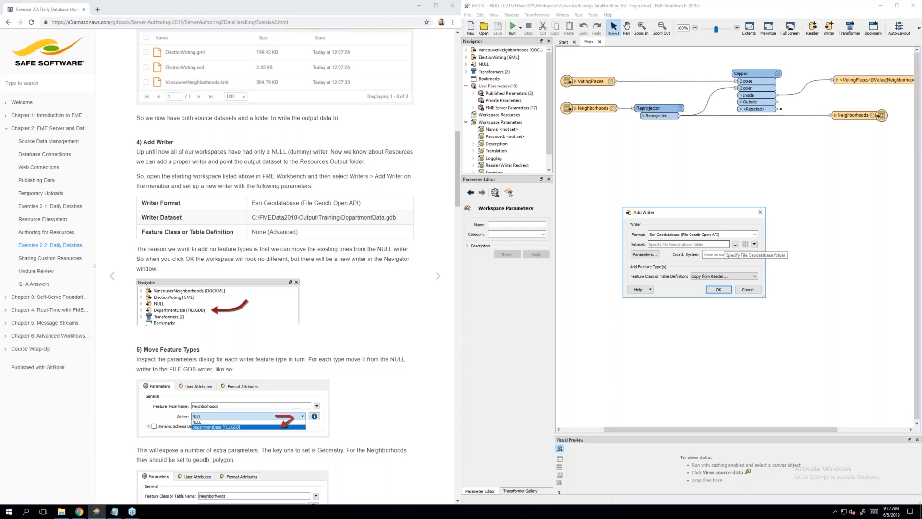
Copy the writer dataset path C:\FMEData2019\Output\Training\DepartmentData.gdb from the exercise and use it as the new writer's dataset
{"action": "left_click", "coordinate": [723, 244]}
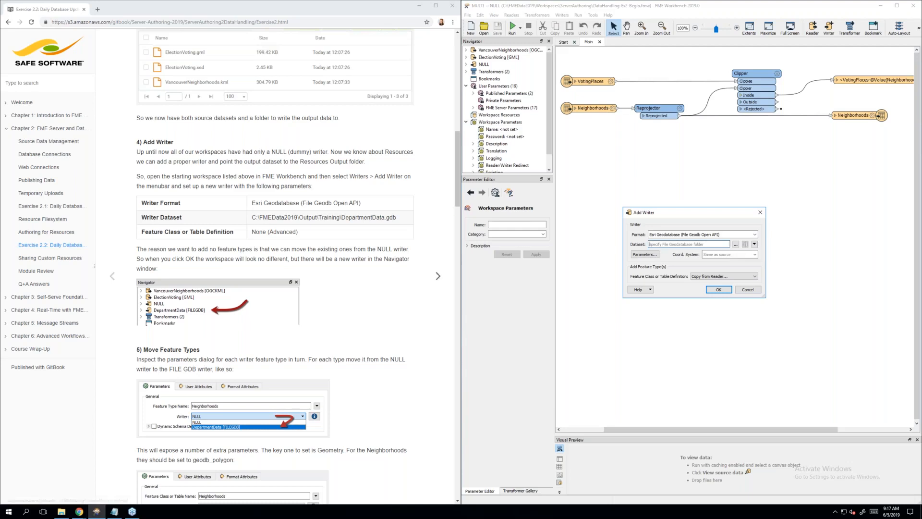
{"action": "left_click_drag", "start_coordinate": [397, 218], "coordinate": [278, 216]}
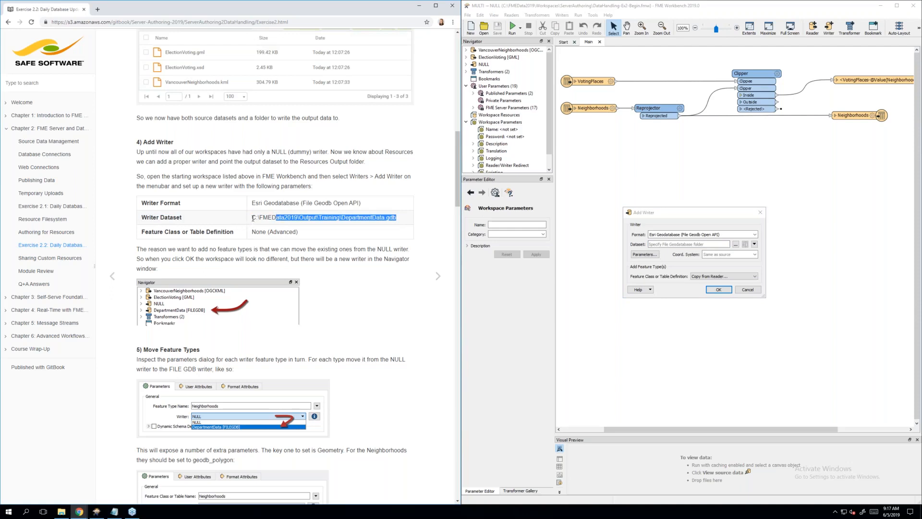
{"action": "left_click", "coordinate": [253, 218]}
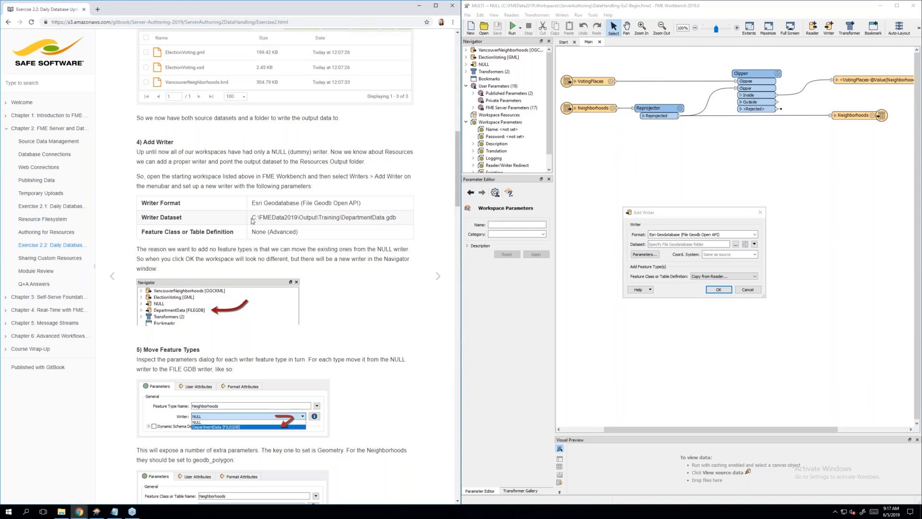
{"action": "left_click_drag", "start_coordinate": [254, 218], "coordinate": [398, 218]}
{"action": "key", "text": "ctrl+c"}
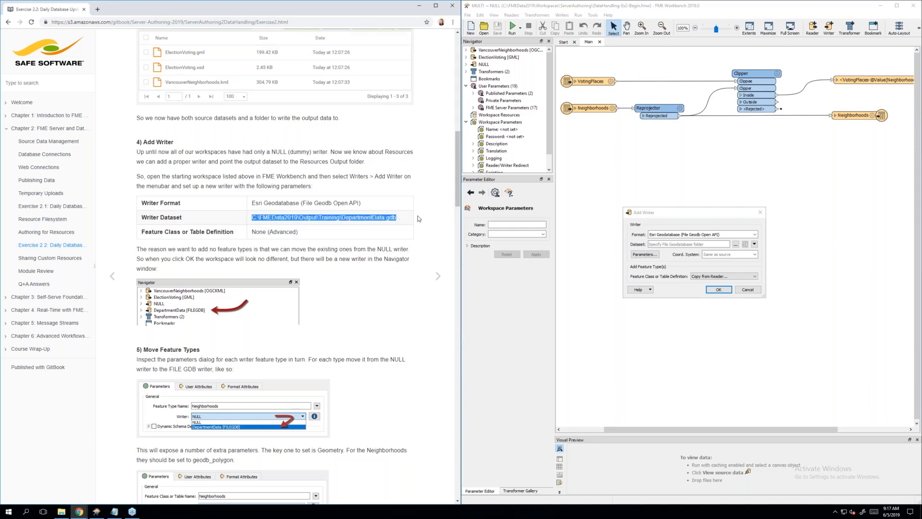
{"action": "left_click", "coordinate": [676, 245]}
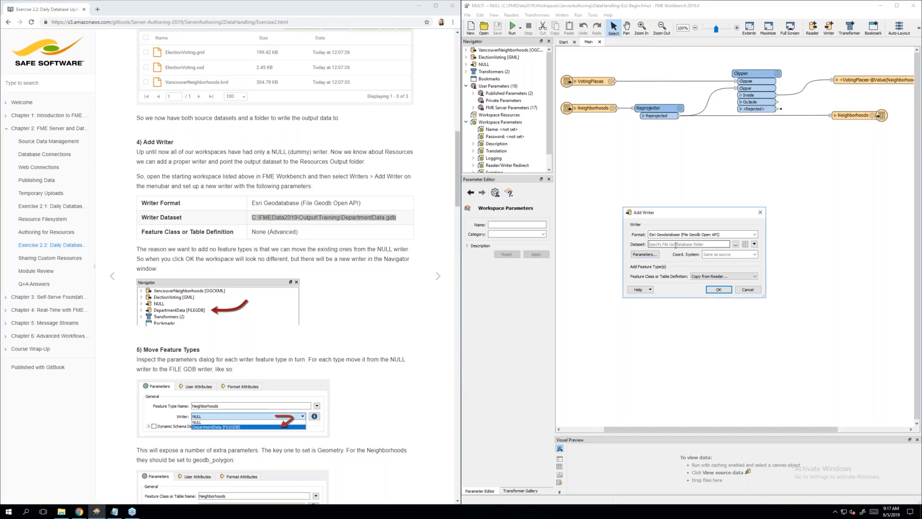
{"action": "key", "text": "ctrl+v"}
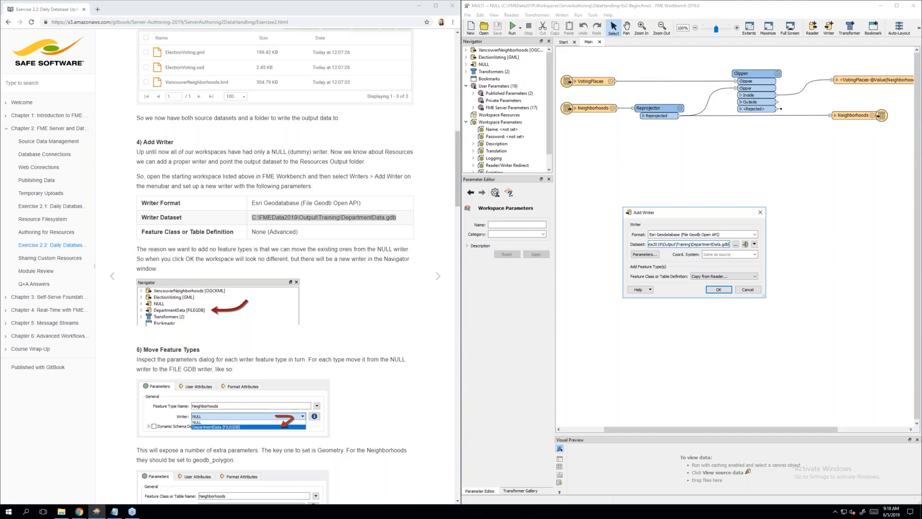
Set the writer's feature class or table definition to None (Advanced) and add the writer to the workspace
{"action": "left_click", "coordinate": [701, 277]}
{"action": "left_click", "coordinate": [700, 272]}
{"action": "left_click", "coordinate": [701, 276]}
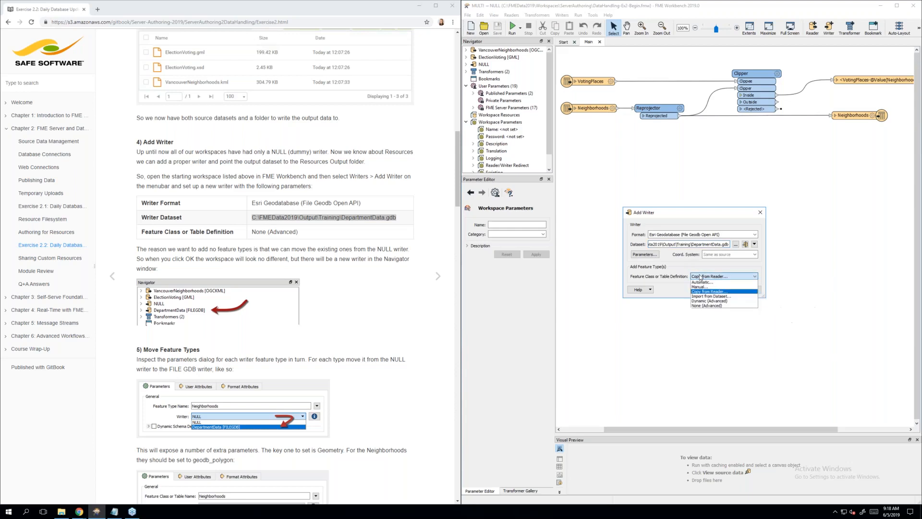
{"action": "left_click", "coordinate": [716, 306]}
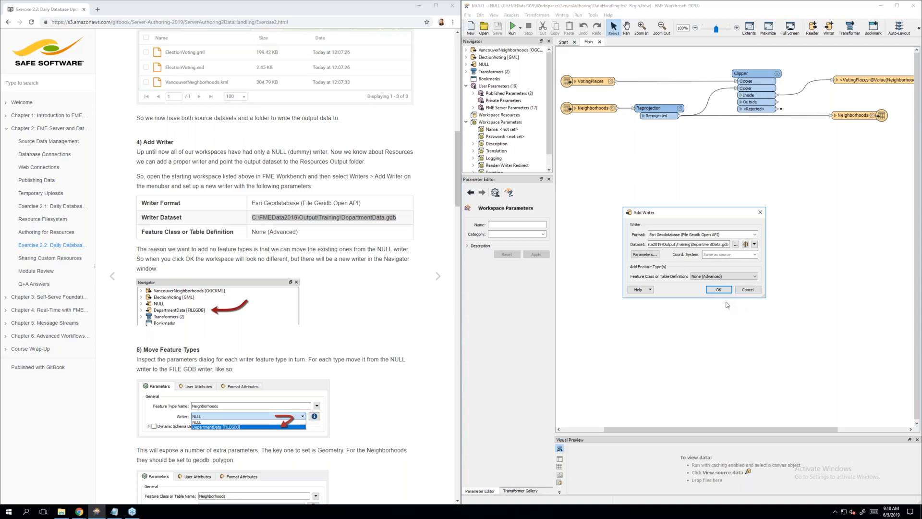
{"action": "left_click", "coordinate": [718, 290]}
{"action": "left_click", "coordinate": [718, 290]}
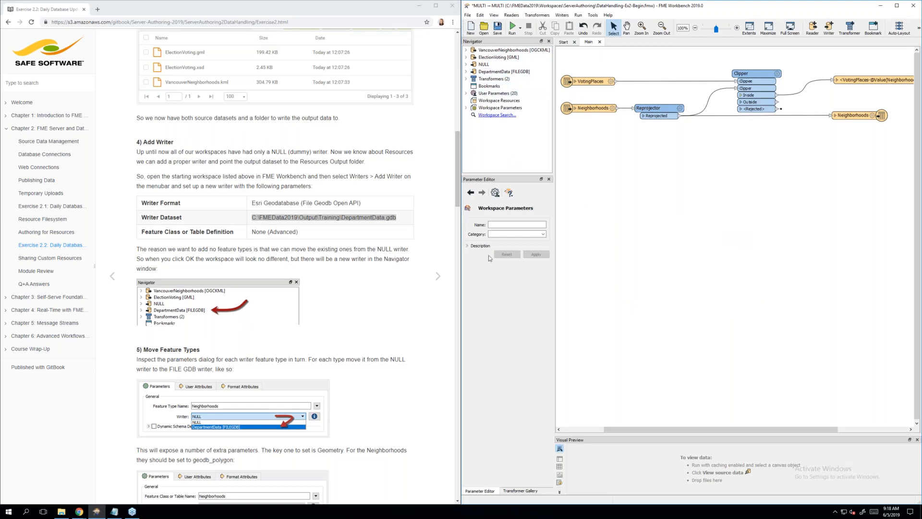
Following the exercise's Move Feature Types section, move the VotingPlaces writer feature type to the DepartmentData [FILEGDB] writer
{"action": "scroll", "coordinate": [388, 318], "scroll_direction": "down", "scroll_amount": 2}
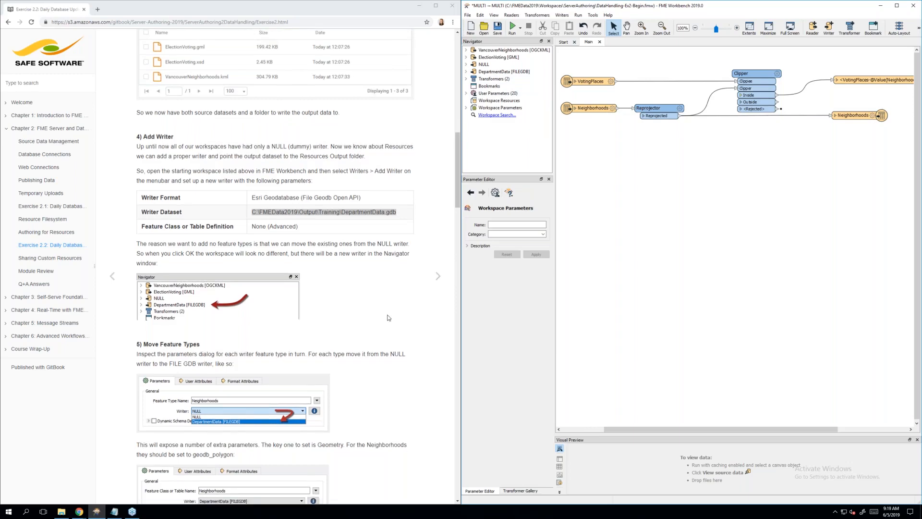
{"action": "scroll", "coordinate": [388, 317], "scroll_direction": "down", "scroll_amount": 3}
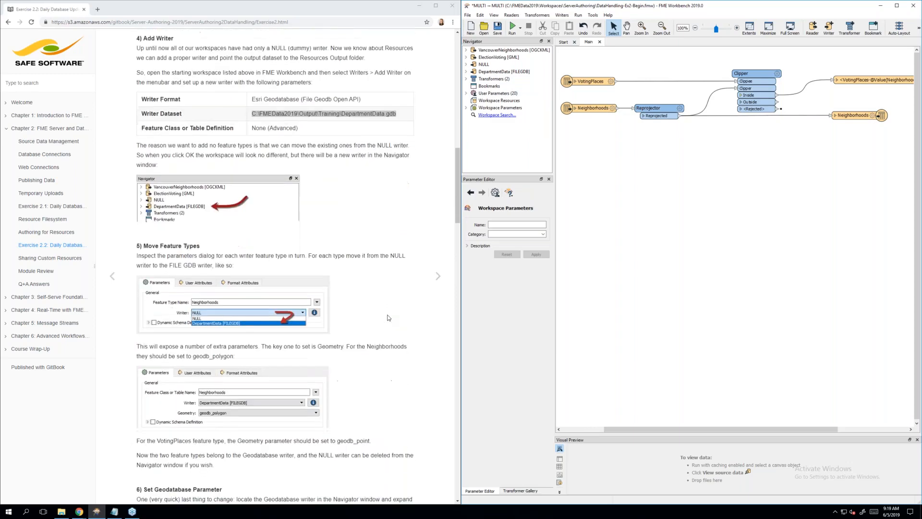
{"action": "scroll", "coordinate": [389, 317], "scroll_direction": "down", "scroll_amount": 1}
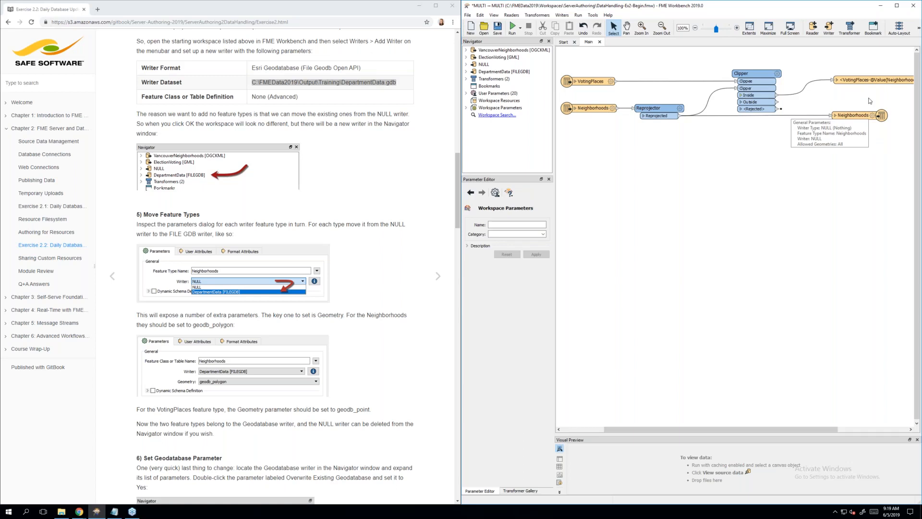
{"action": "scroll", "coordinate": [871, 96], "scroll_direction": "right", "scroll_amount": 3}
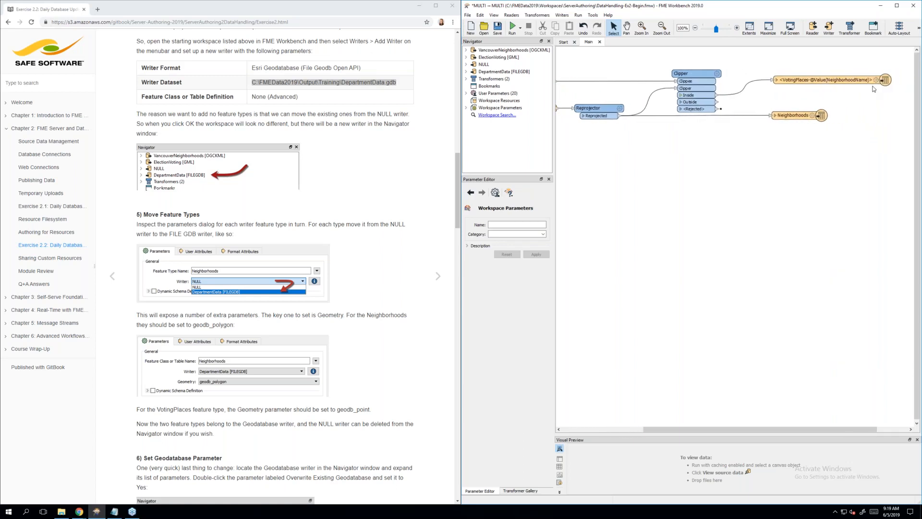
{"action": "left_click", "coordinate": [877, 81]}
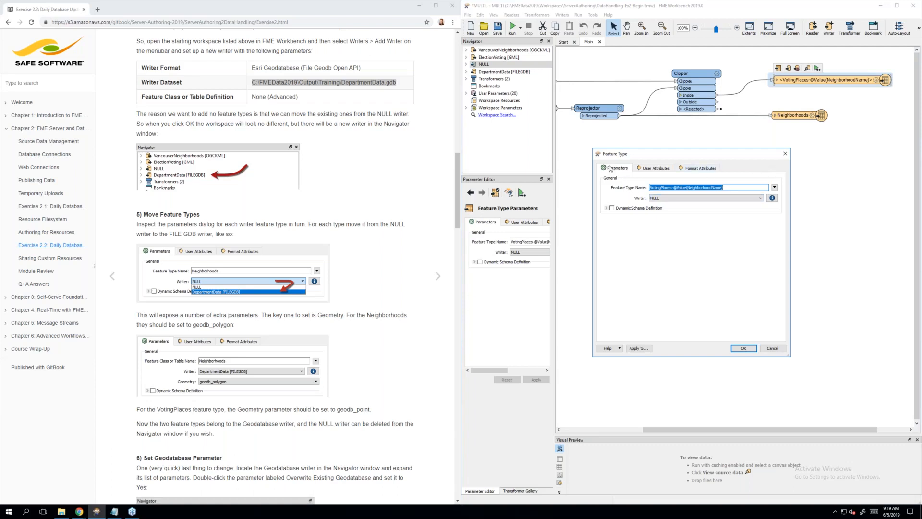
{"action": "left_click", "coordinate": [662, 200]}
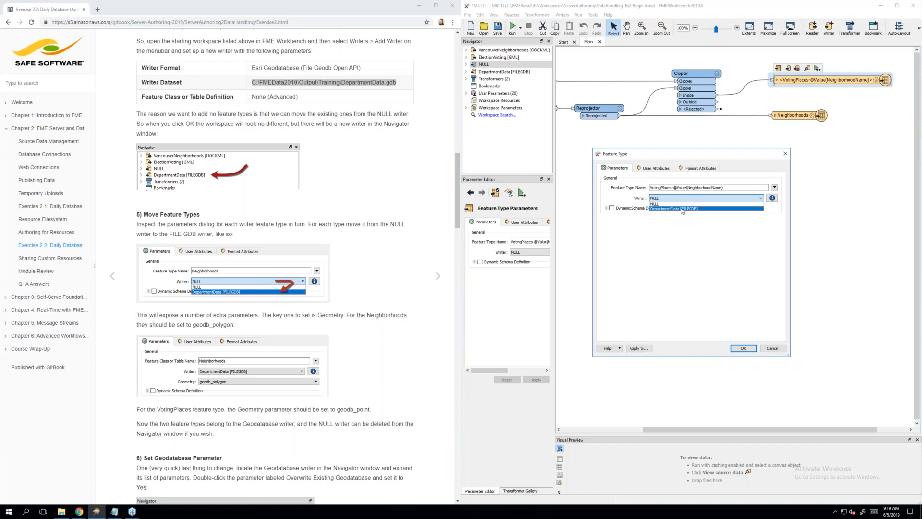
{"action": "left_click", "coordinate": [682, 209]}
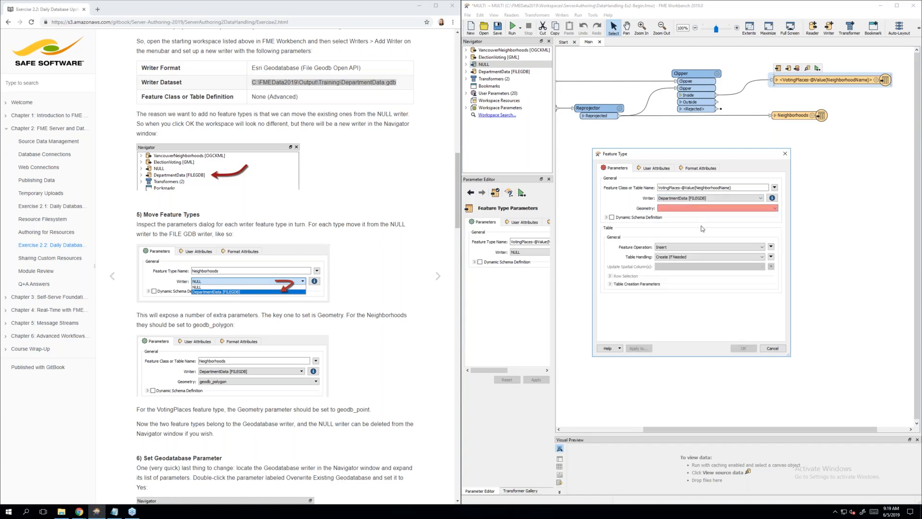
Set the VotingPlaces feature type's geometry to geodb_point and apply its parameters
{"action": "left_click", "coordinate": [680, 209]}
{"action": "left_click", "coordinate": [680, 210]}
{"action": "left_click", "coordinate": [686, 210]}
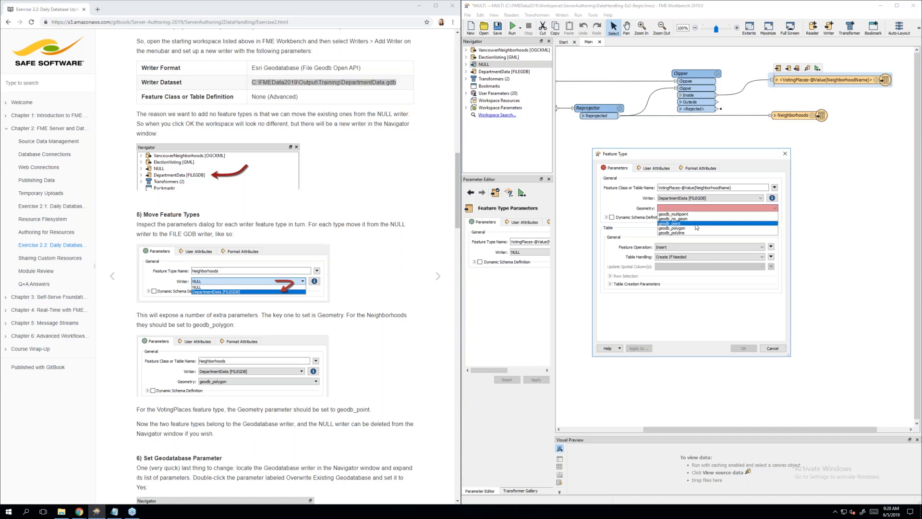
{"action": "left_click", "coordinate": [697, 224]}
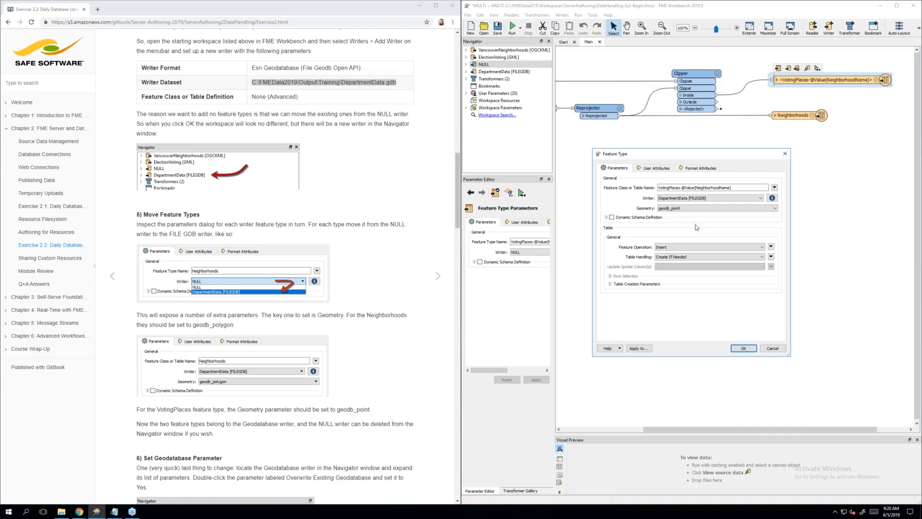
{"action": "left_click", "coordinate": [744, 348]}
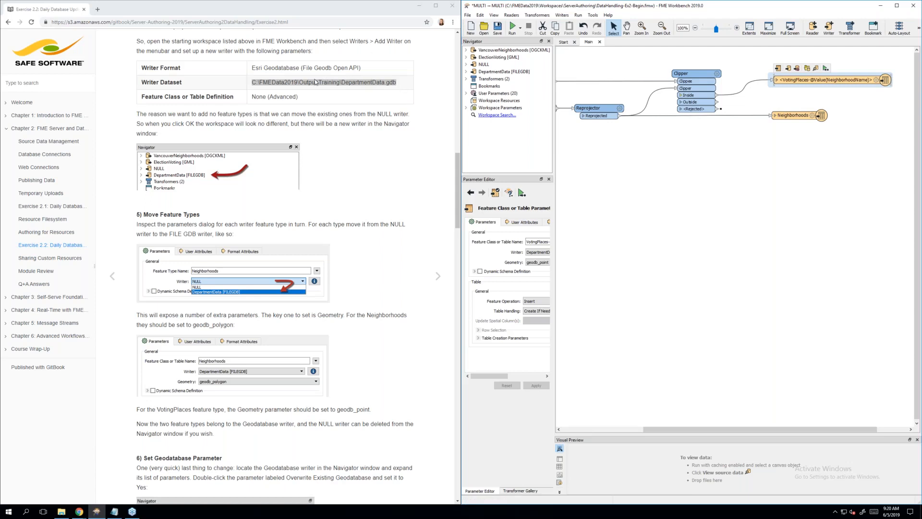
{"action": "triple_click", "coordinate": [292, 80]}
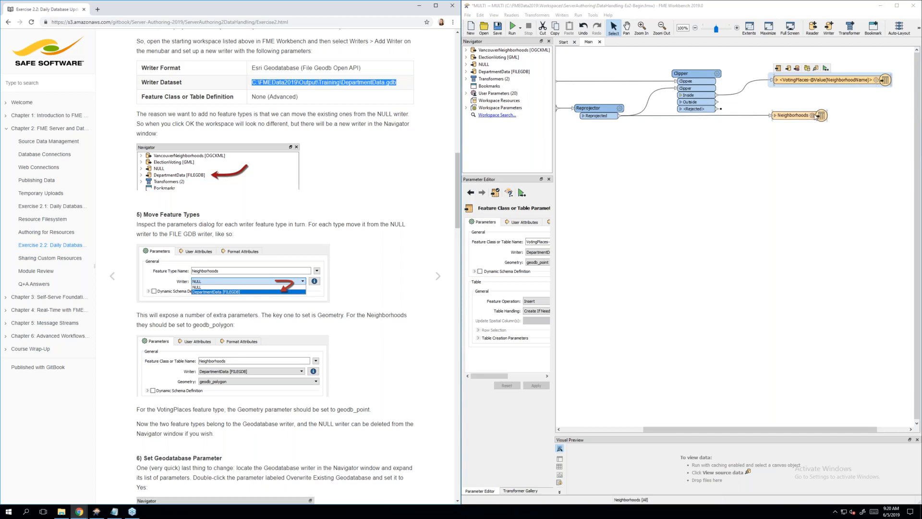
Move the Neighborhoods writer feature type to the DepartmentData [FILEGDB] writer with its geometry set to geodb_polygon
{"action": "double_click", "coordinate": [814, 116]}
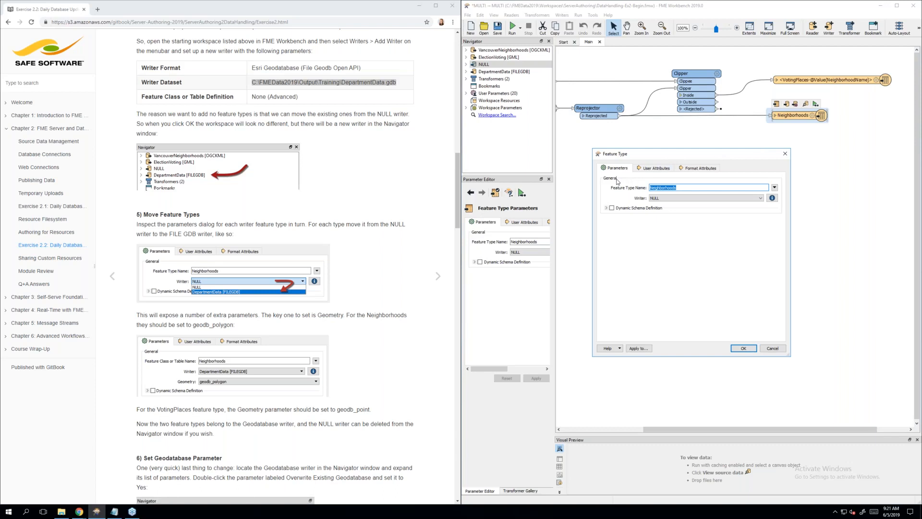
{"action": "left_click", "coordinate": [655, 198]}
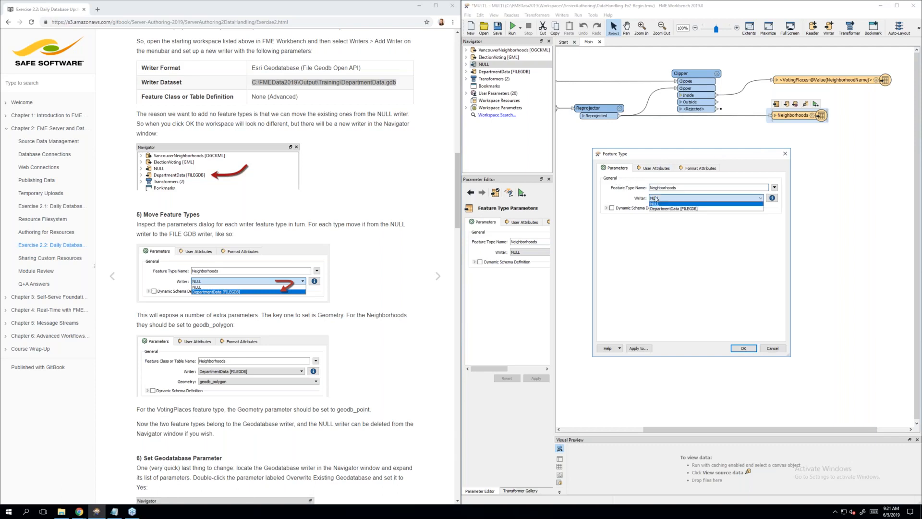
{"action": "left_click", "coordinate": [680, 209]}
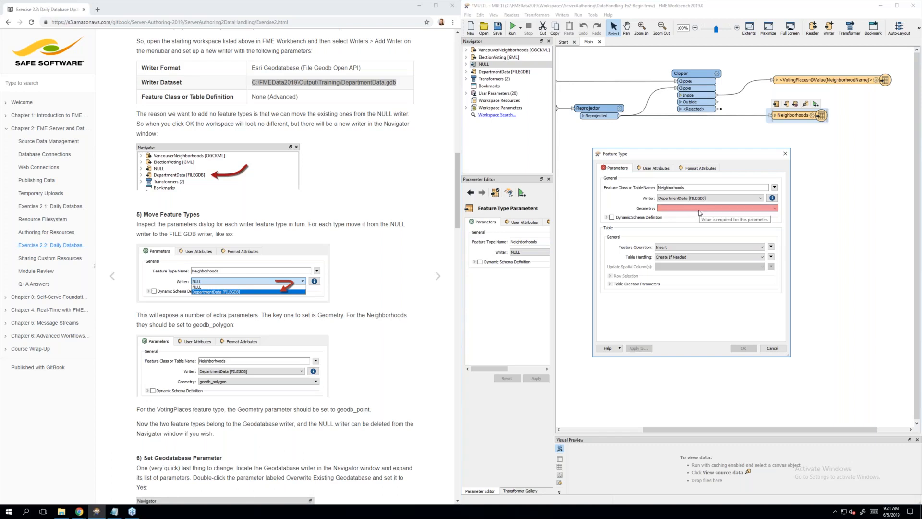
{"action": "left_click", "coordinate": [700, 209]}
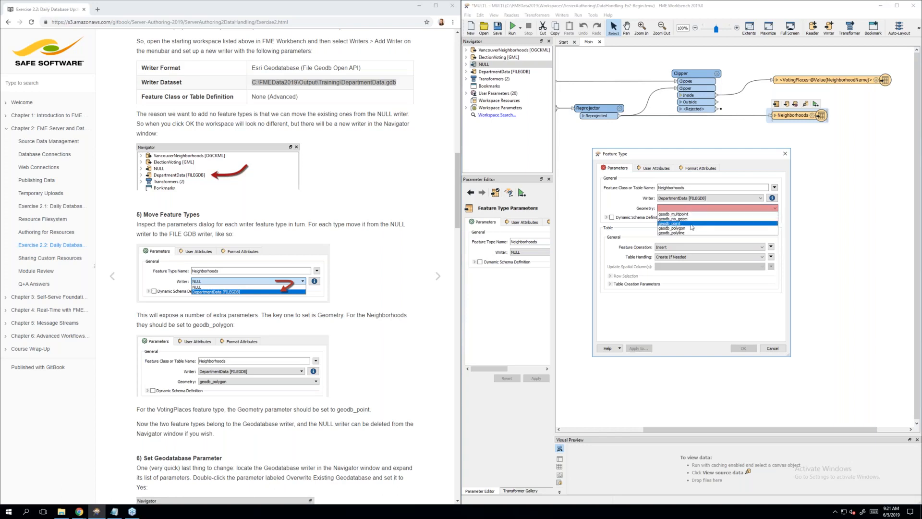
{"action": "left_click", "coordinate": [690, 228]}
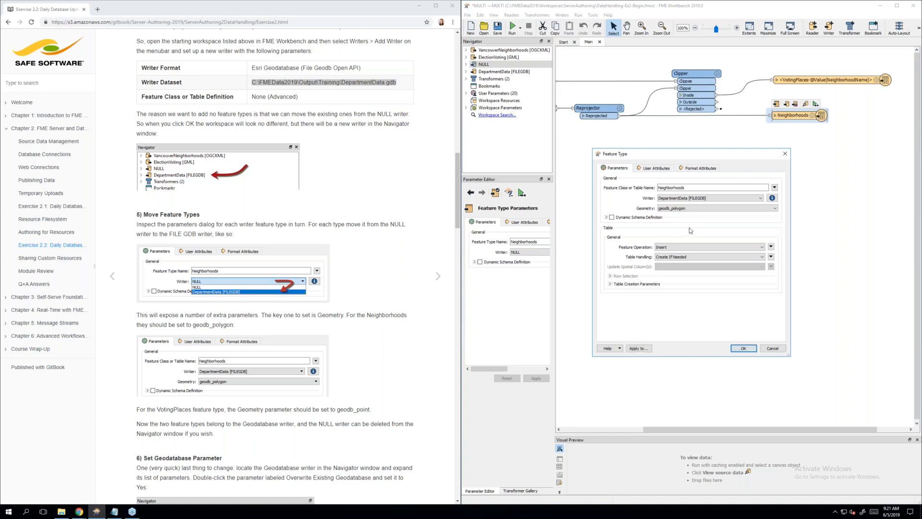
{"action": "left_click", "coordinate": [747, 350]}
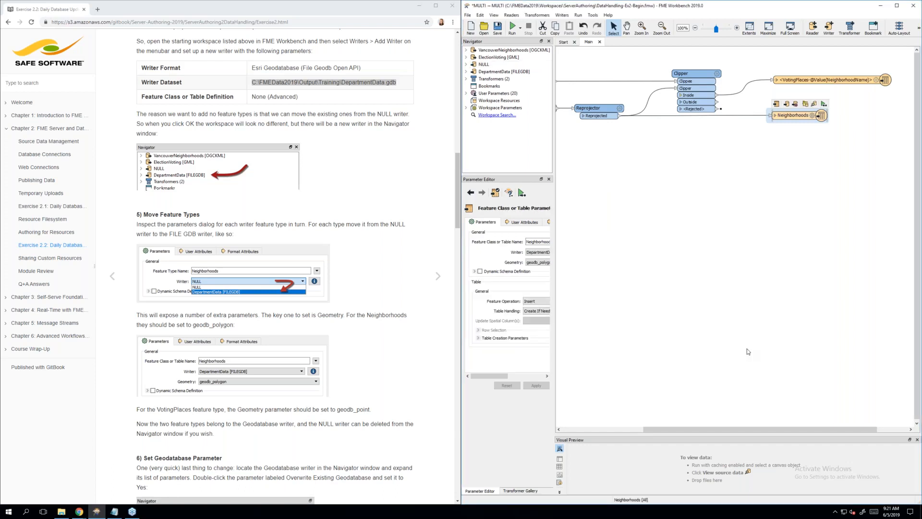
Go back over the exercise page from its overview to the Add Writer section
{"action": "left_click", "coordinate": [915, 25]}
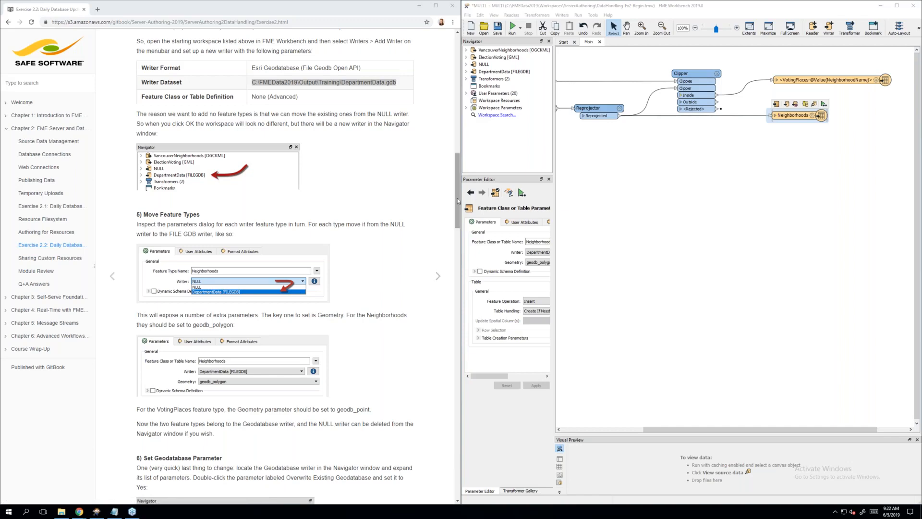
{"action": "left_click_drag", "start_coordinate": [457, 200], "coordinate": [459, 72]}
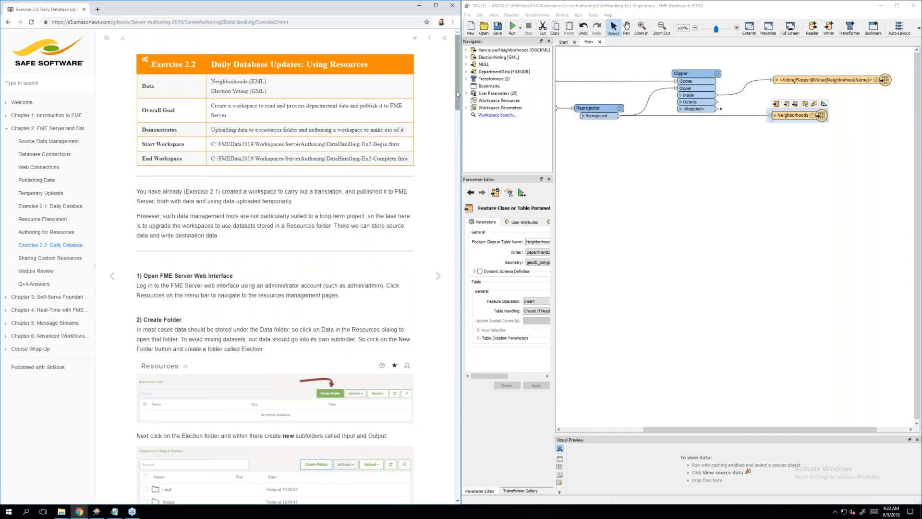
{"action": "left_click_drag", "start_coordinate": [457, 92], "coordinate": [458, 199]}
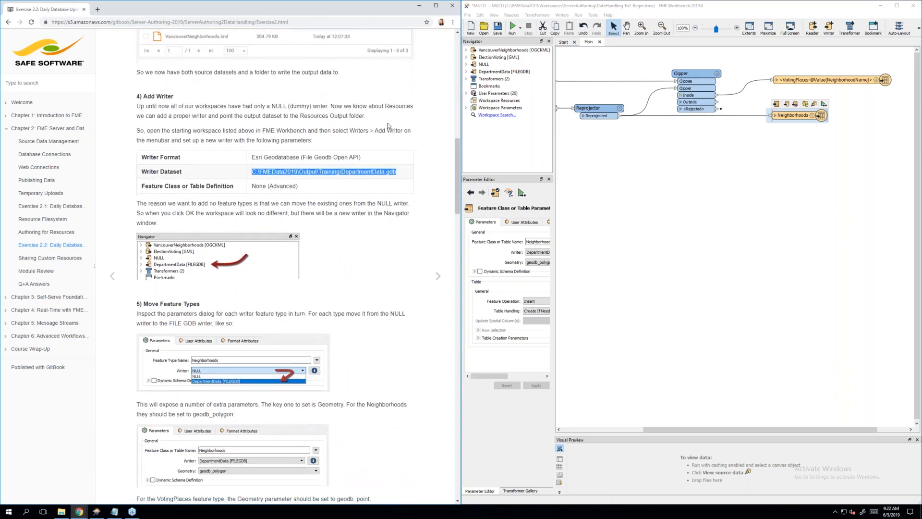
{"action": "left_click", "coordinate": [388, 125]}
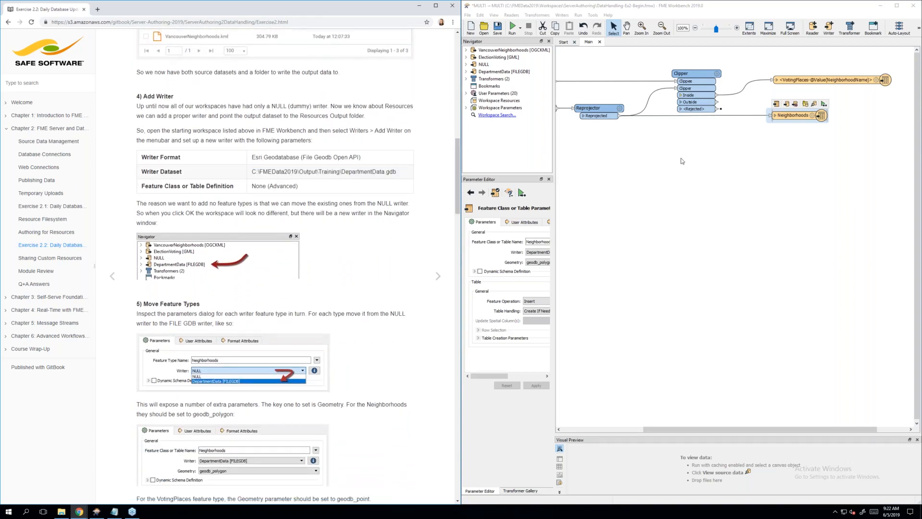
Review the Add Writer settings and the dataset's geodatabase folder selection without adding another writer
{"action": "left_click", "coordinate": [558, 16]}
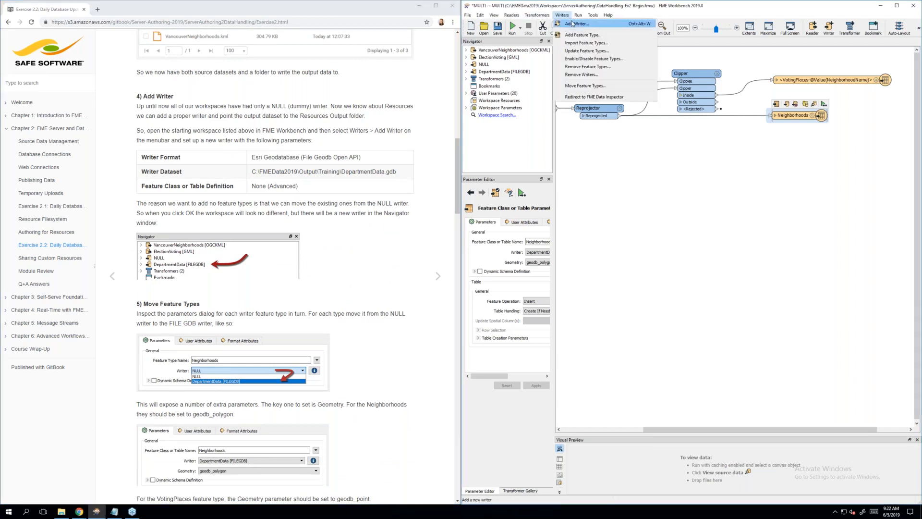
{"action": "left_click", "coordinate": [574, 23]}
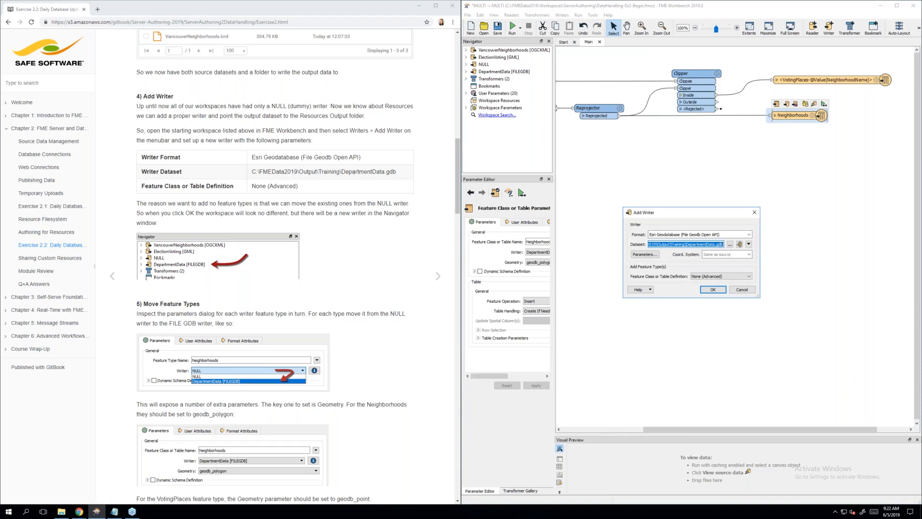
{"action": "left_click", "coordinate": [688, 245]}
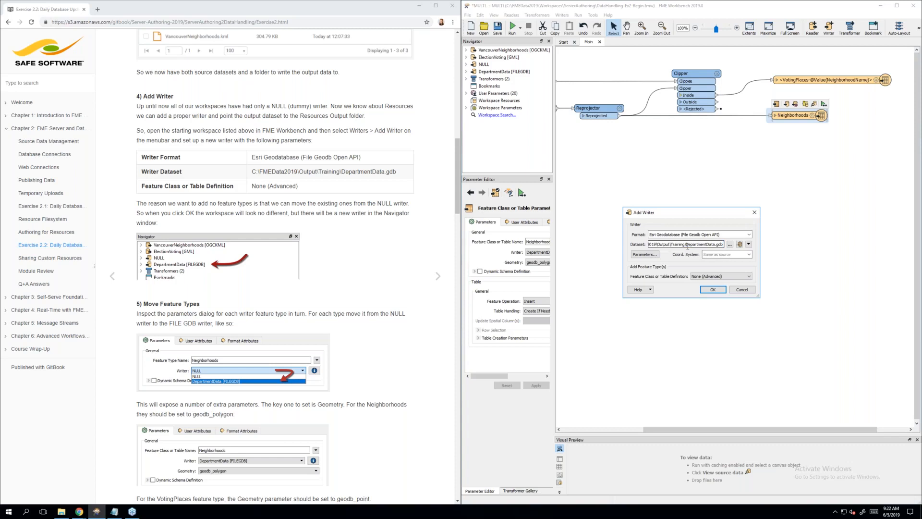
{"action": "left_click_drag", "start_coordinate": [686, 244], "coordinate": [730, 246]}
{"action": "left_click", "coordinate": [730, 245]}
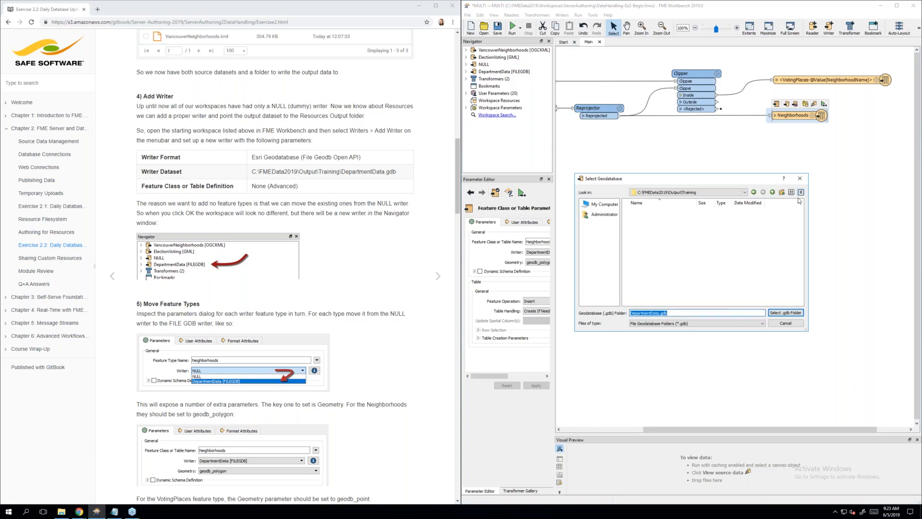
{"action": "left_click", "coordinate": [800, 179]}
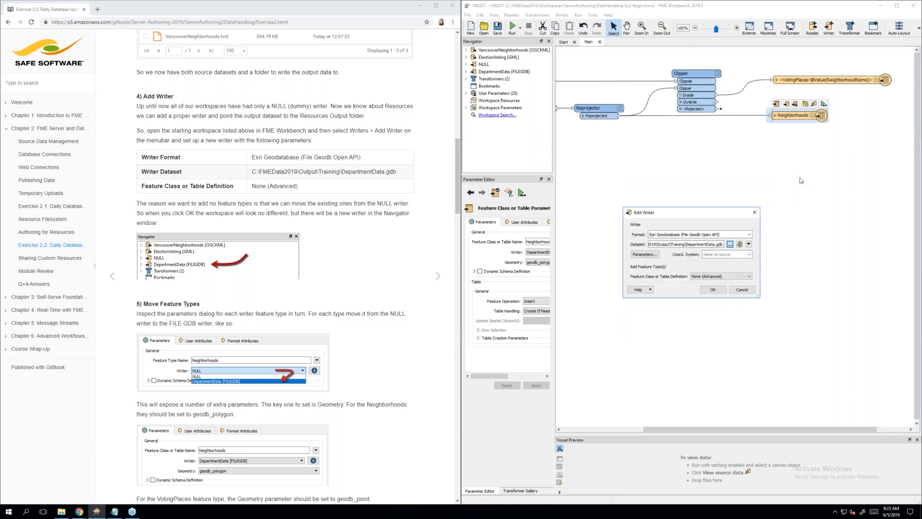
{"action": "left_click", "coordinate": [753, 213]}
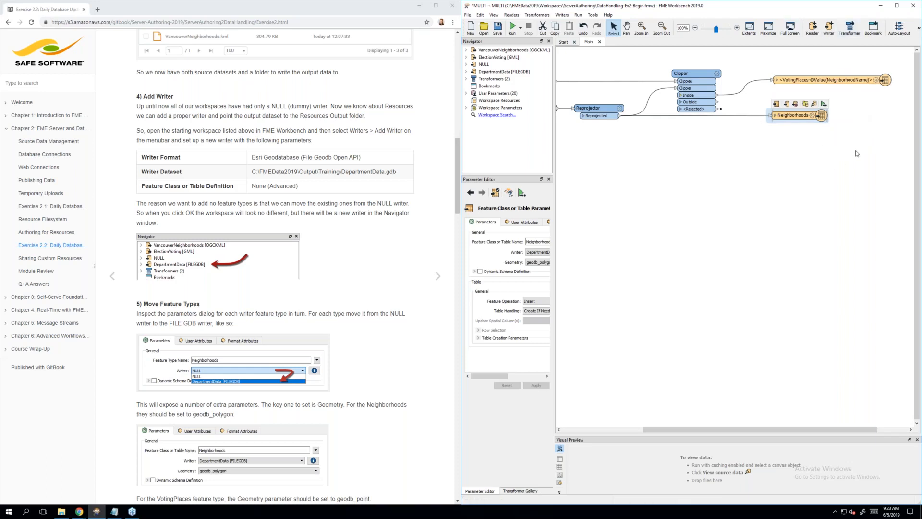
Reopen the VotingPlaces feature type's parameters and switch its writer back to NULL
{"action": "mouse_move", "coordinate": [877, 86]}
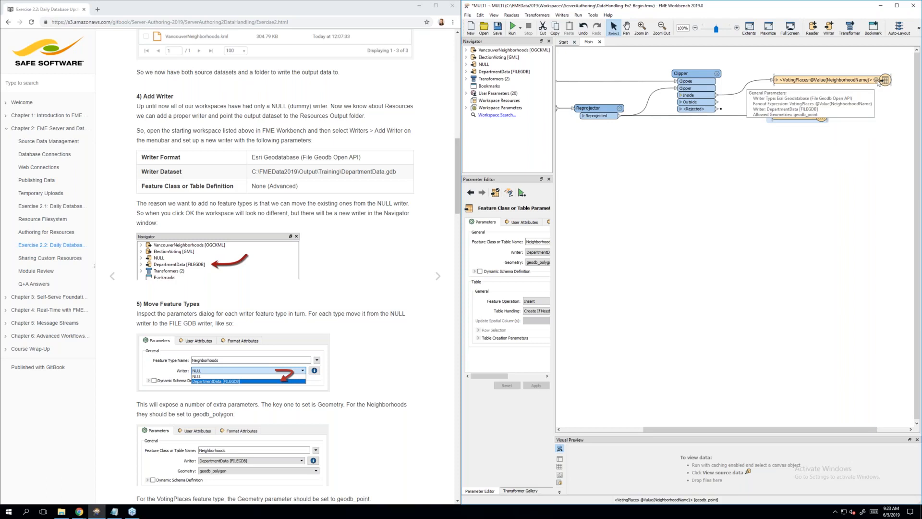
{"action": "left_click", "coordinate": [877, 82]}
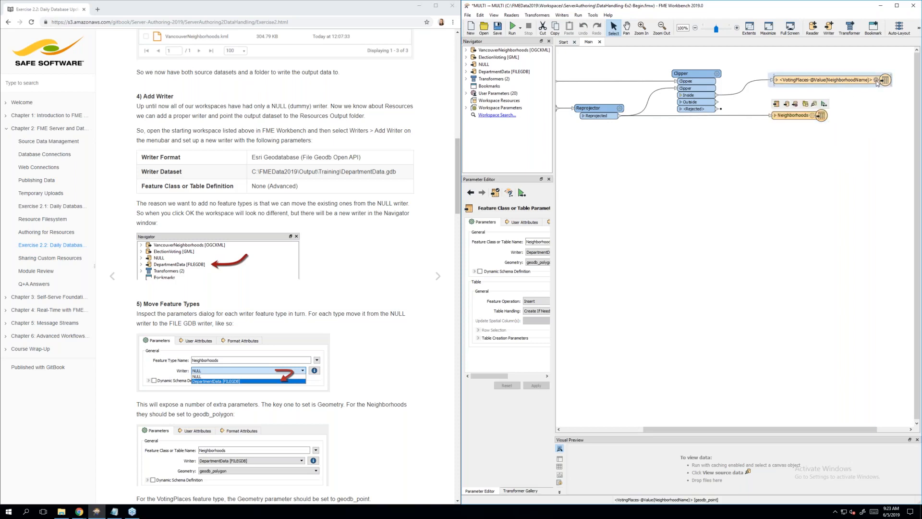
{"action": "left_click", "coordinate": [877, 82]}
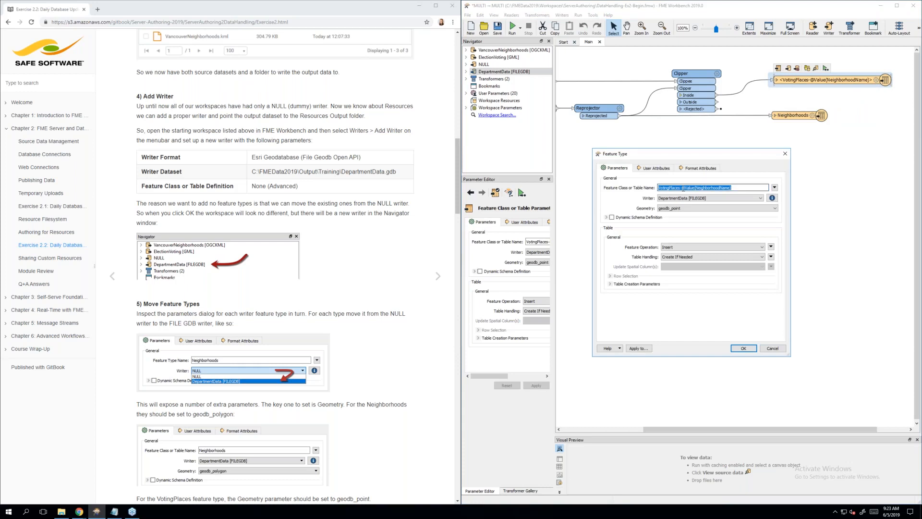
{"action": "left_click", "coordinate": [682, 198]}
{"action": "left_click", "coordinate": [677, 203]}
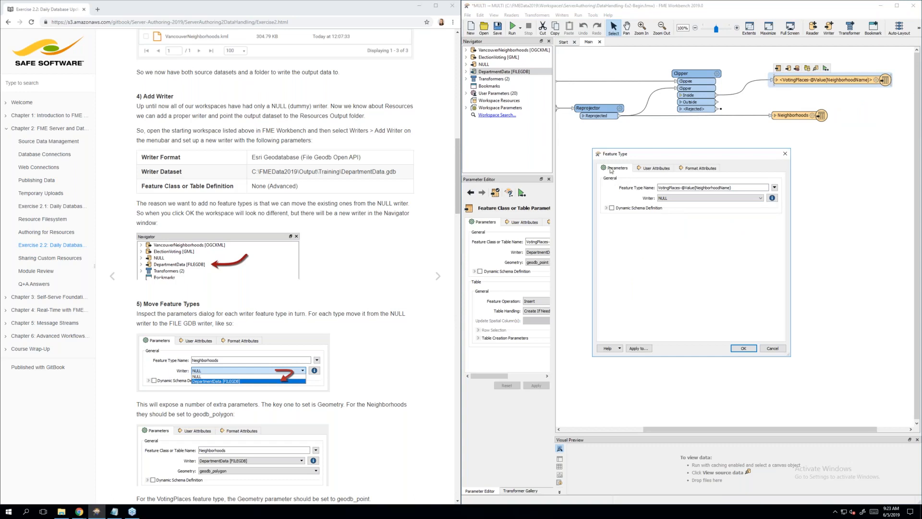
Move the VotingPlaces writer feature type to the DepartmentData [FILEGDB] writer and set its geometry to geodb_point
{"action": "left_click", "coordinate": [678, 199]}
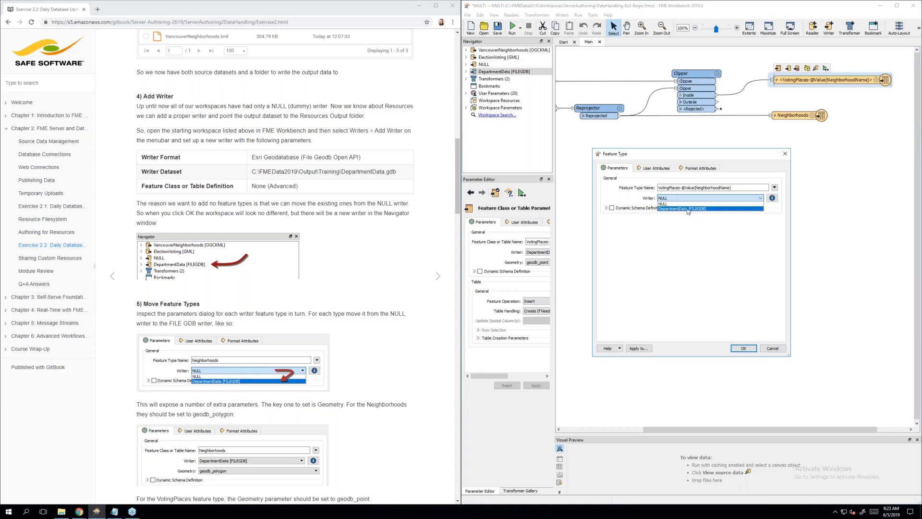
{"action": "left_click", "coordinate": [689, 209]}
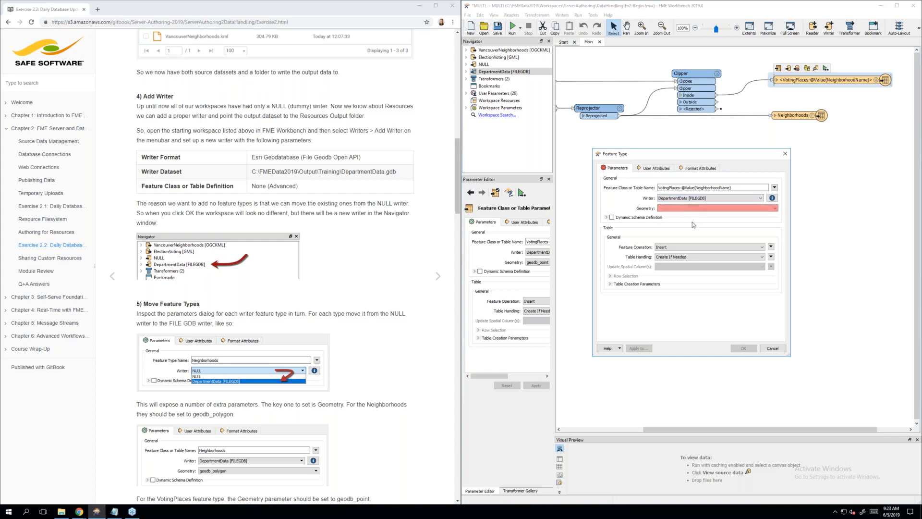
{"action": "left_click", "coordinate": [687, 210]}
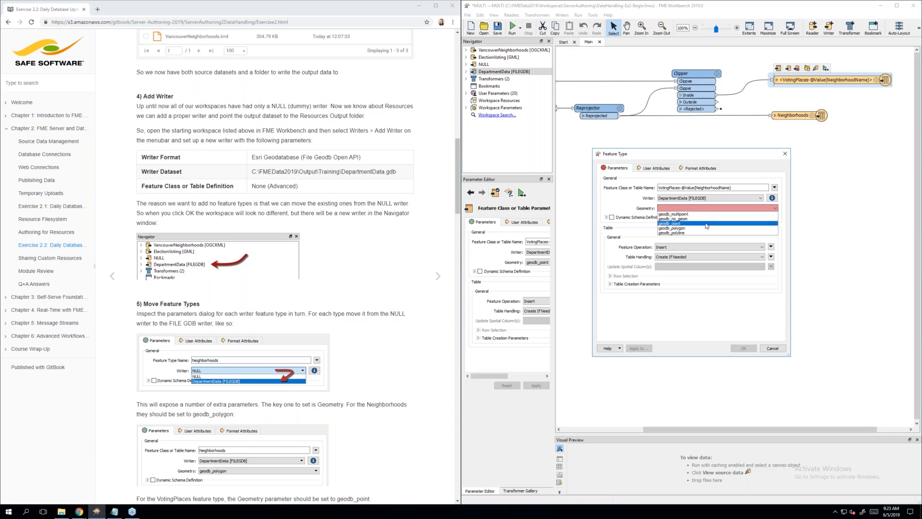
{"action": "left_click", "coordinate": [707, 223]}
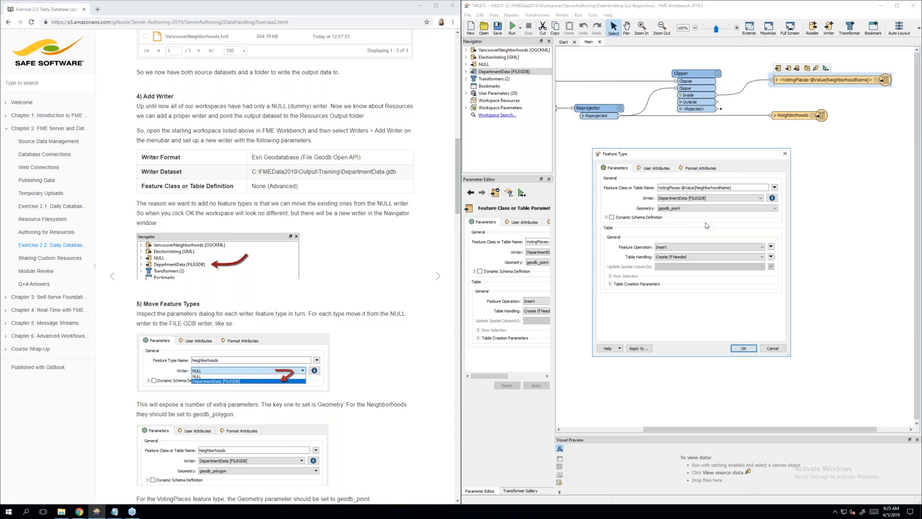
{"action": "left_click", "coordinate": [743, 348]}
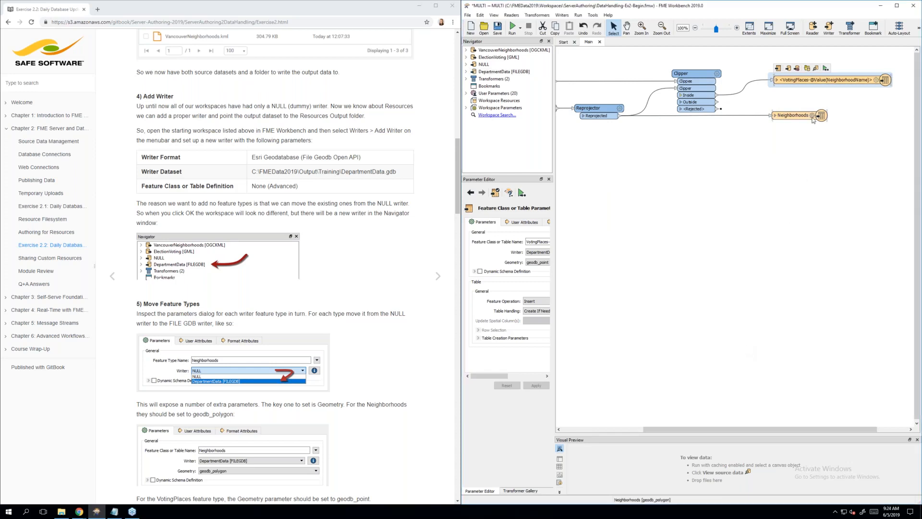
Check the writer and geometry settings of the Neighborhoods and VotingPlaces feature types without changing them
{"action": "left_click", "coordinate": [812, 117]}
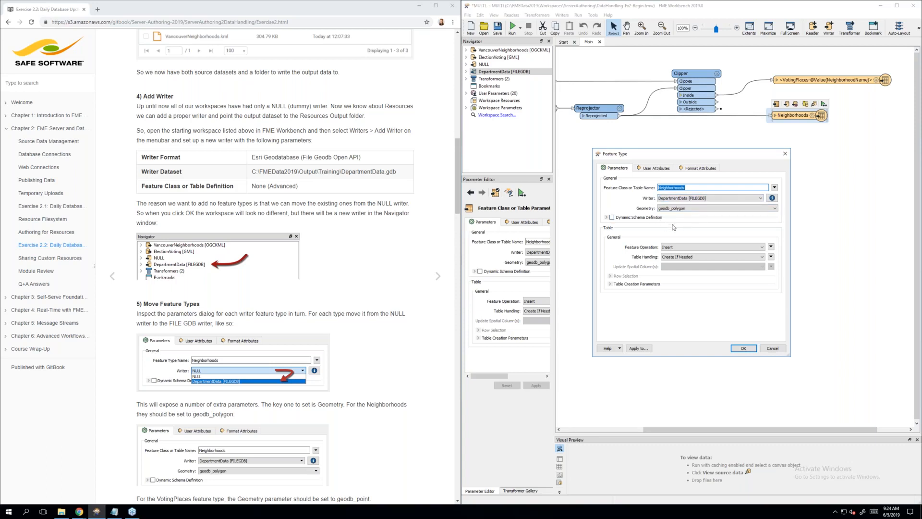
{"action": "left_click", "coordinate": [743, 349]}
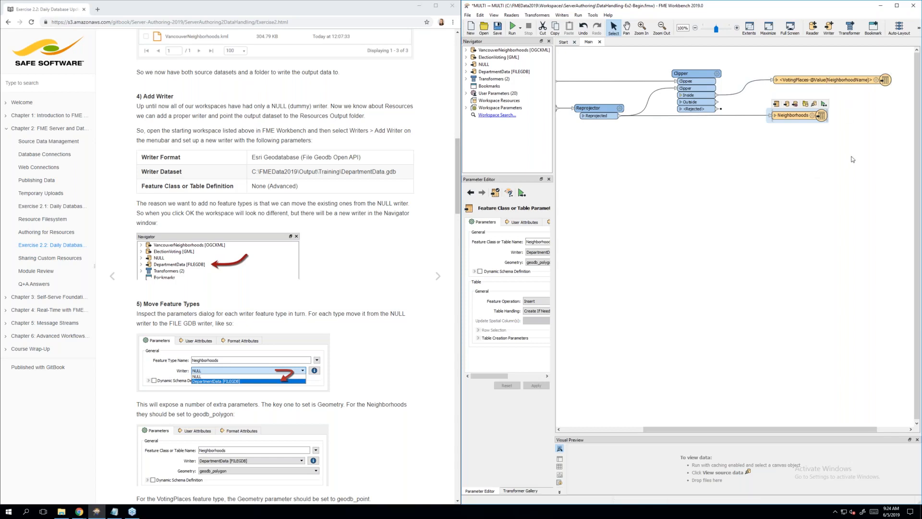
{"action": "mouse_move", "coordinate": [833, 85]}
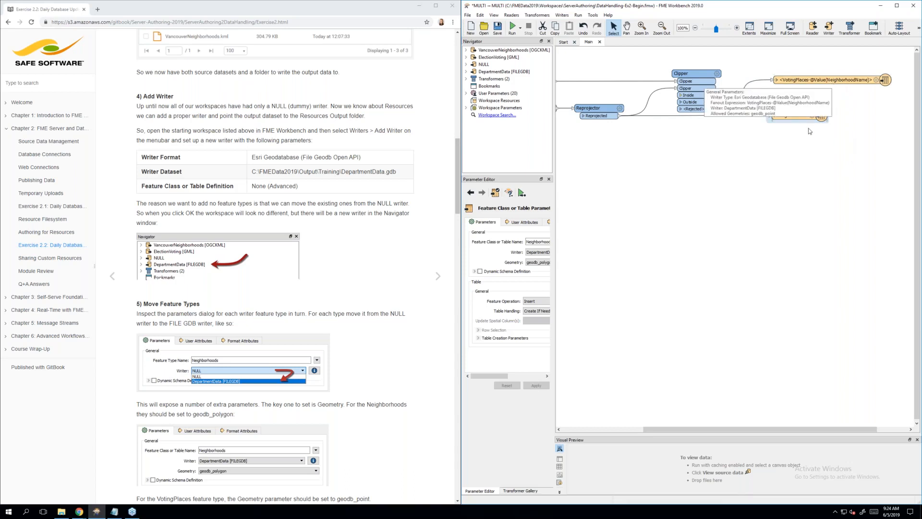
{"action": "left_click", "coordinate": [918, 23]}
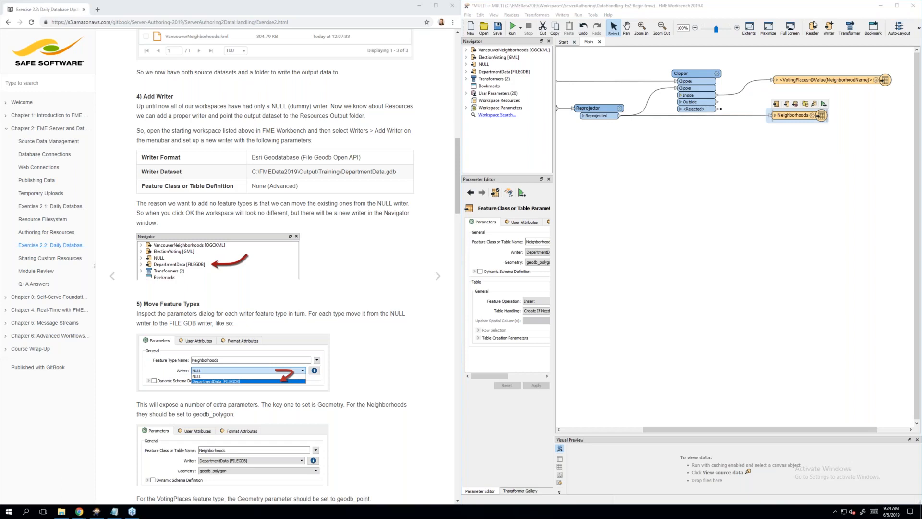
Following the exercise's Set Geodatabase Parameter section, enable Overwrite Existing Geodatabase for the DepartmentData [FILEGDB] writer and recheck the setting
{"action": "scroll", "coordinate": [336, 236], "scroll_direction": "down", "scroll_amount": 1}
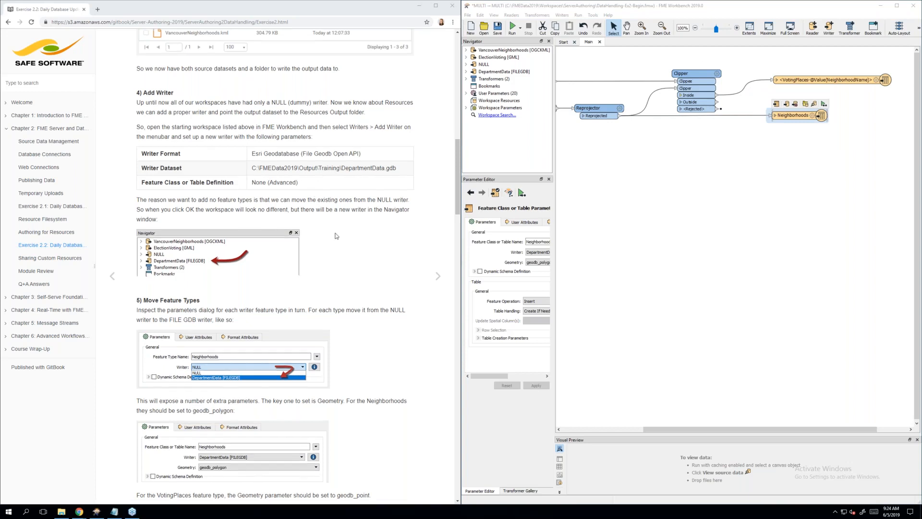
{"action": "scroll", "coordinate": [336, 236], "scroll_direction": "down", "scroll_amount": 3}
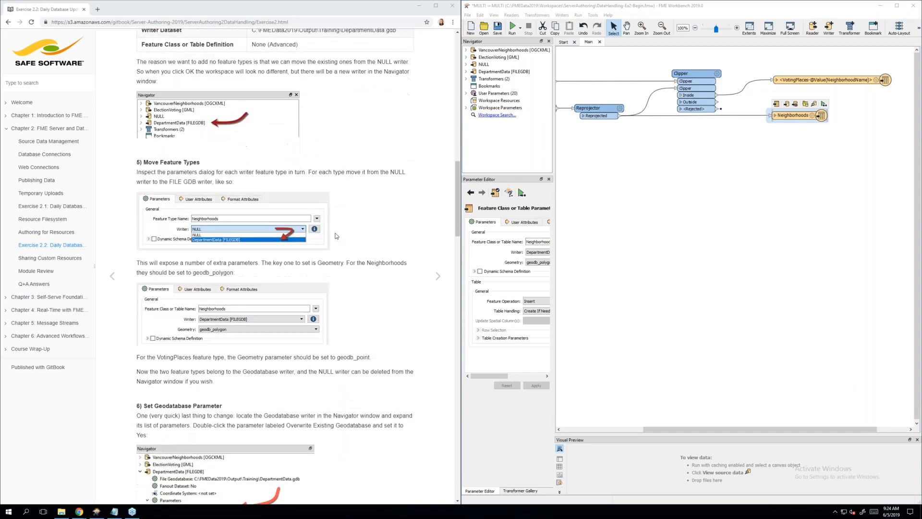
{"action": "scroll", "coordinate": [337, 236], "scroll_direction": "down", "scroll_amount": 2}
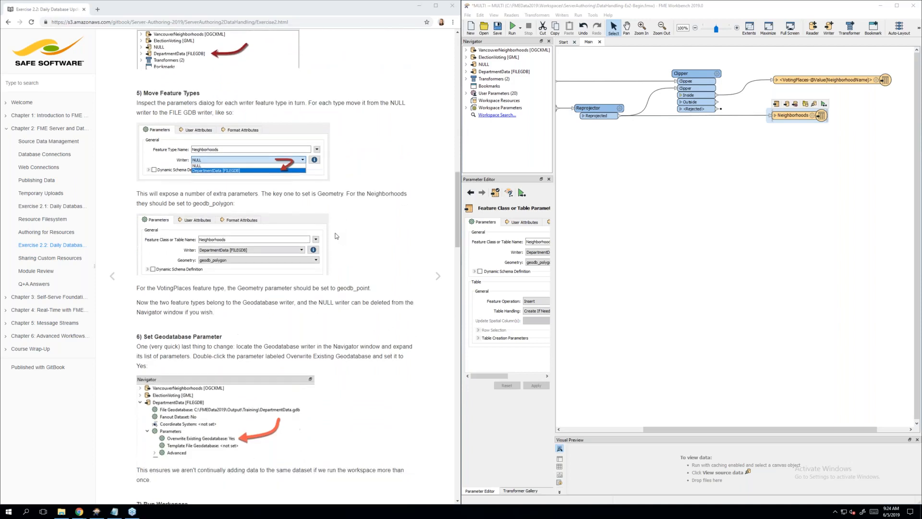
{"action": "scroll", "coordinate": [337, 236], "scroll_direction": "down", "scroll_amount": 1}
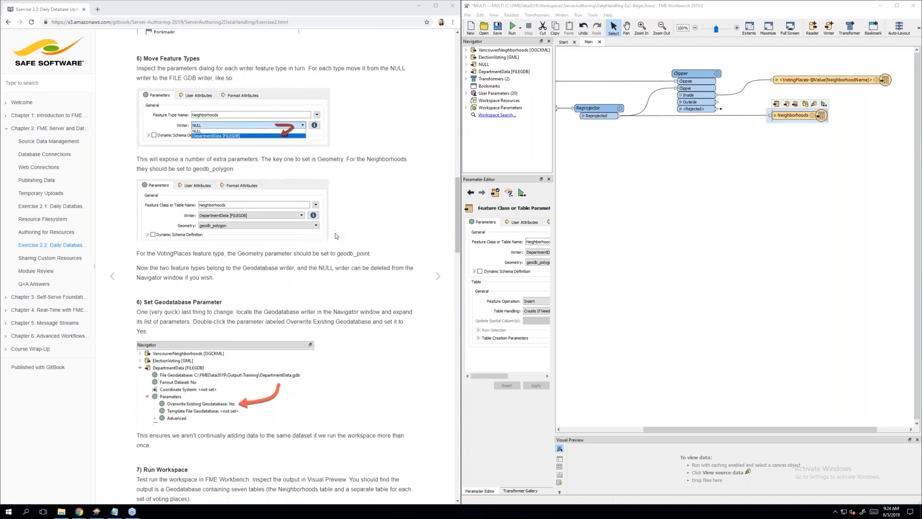
{"action": "scroll", "coordinate": [337, 236], "scroll_direction": "down", "scroll_amount": 1}
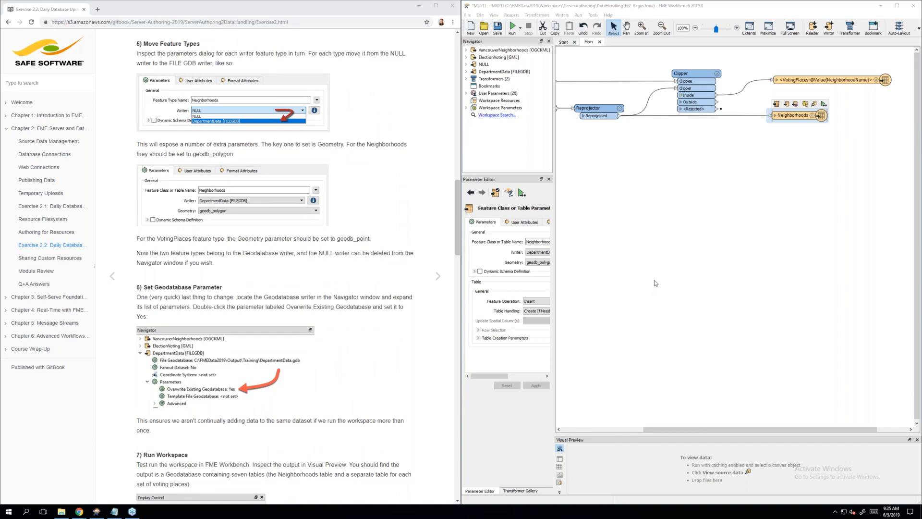
{"action": "left_click", "coordinate": [466, 72]}
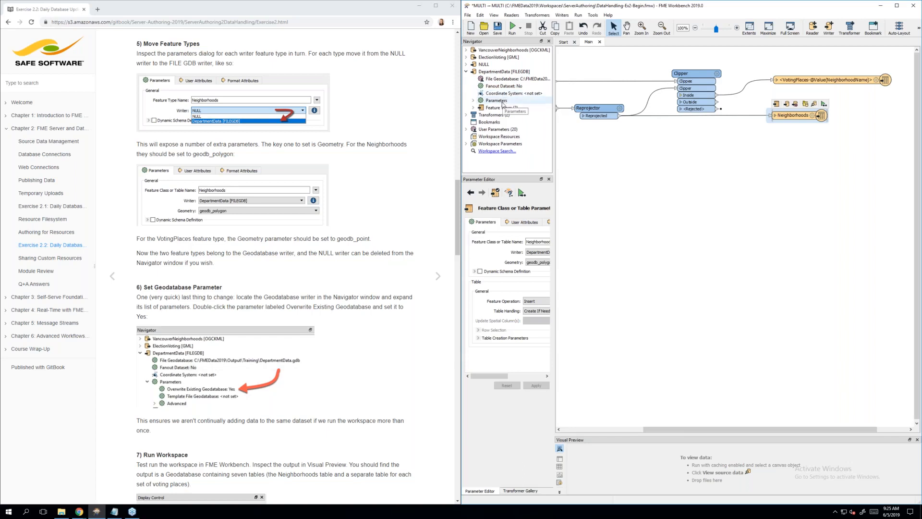
{"action": "left_click", "coordinate": [474, 101]}
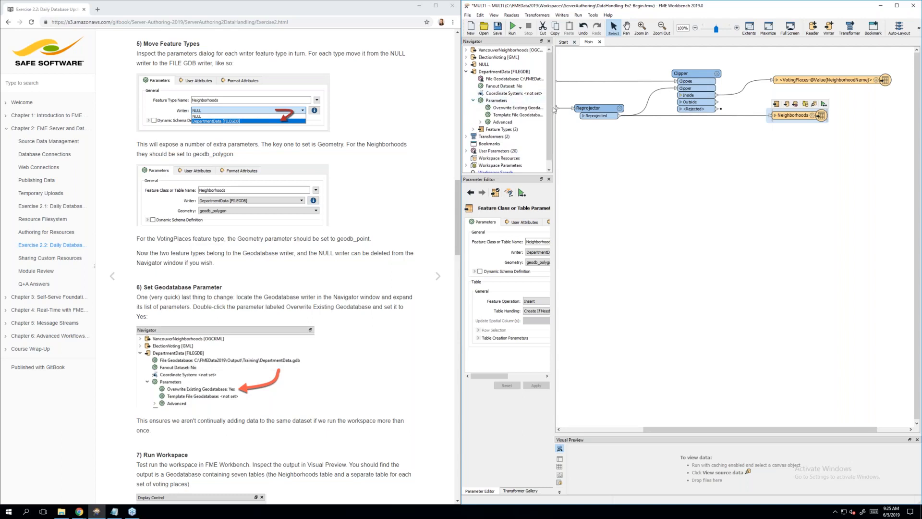
{"action": "left_click_drag", "start_coordinate": [553, 108], "coordinate": [697, 105]}
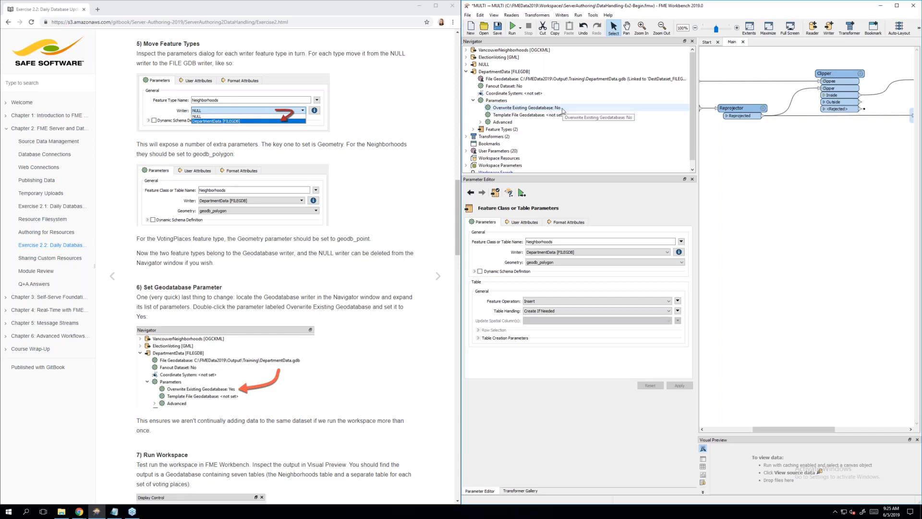
{"action": "double_click", "coordinate": [562, 108]}
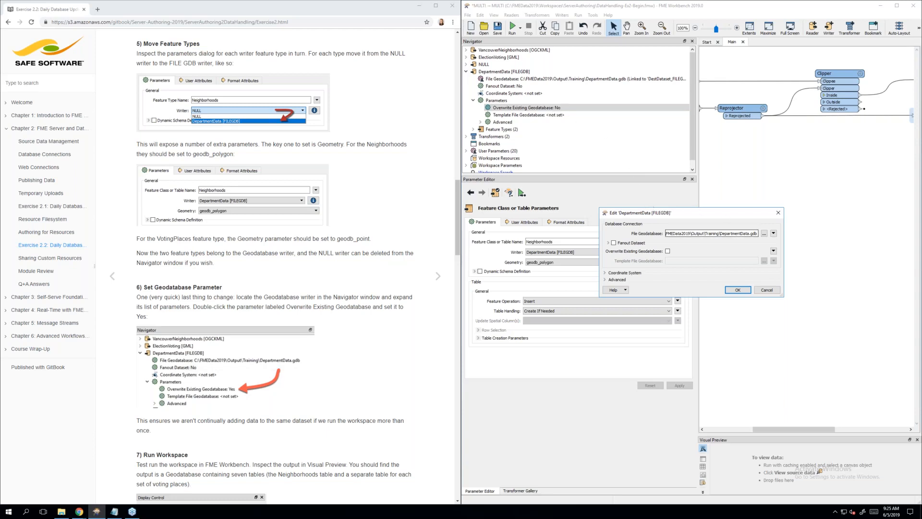
{"action": "left_click", "coordinate": [668, 251]}
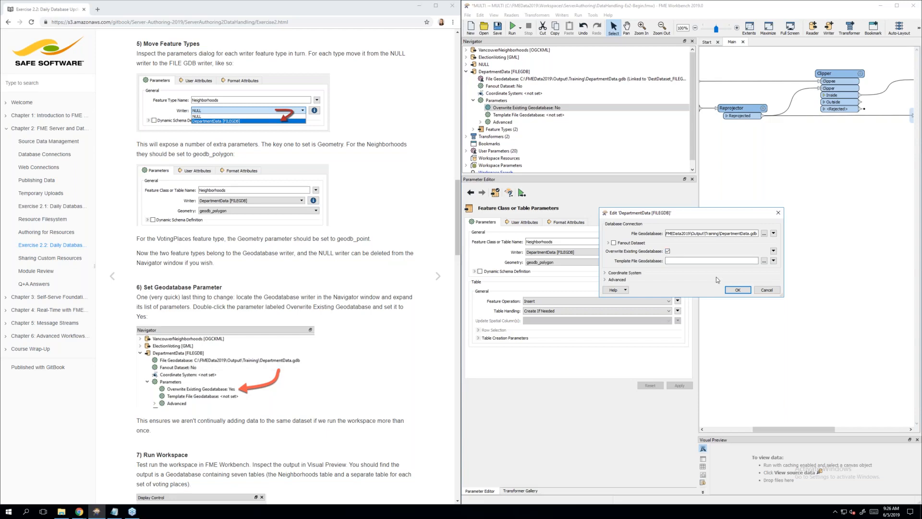
{"action": "left_click", "coordinate": [738, 291]}
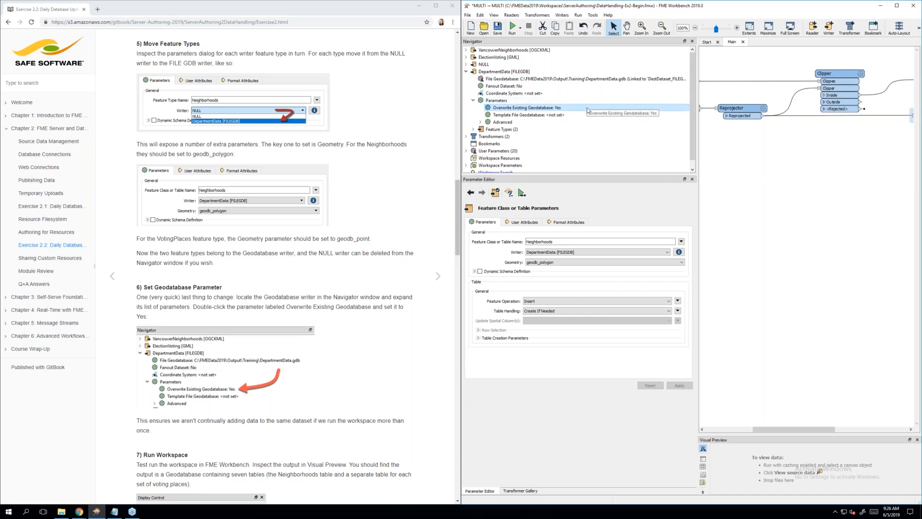
{"action": "double_click", "coordinate": [587, 107]}
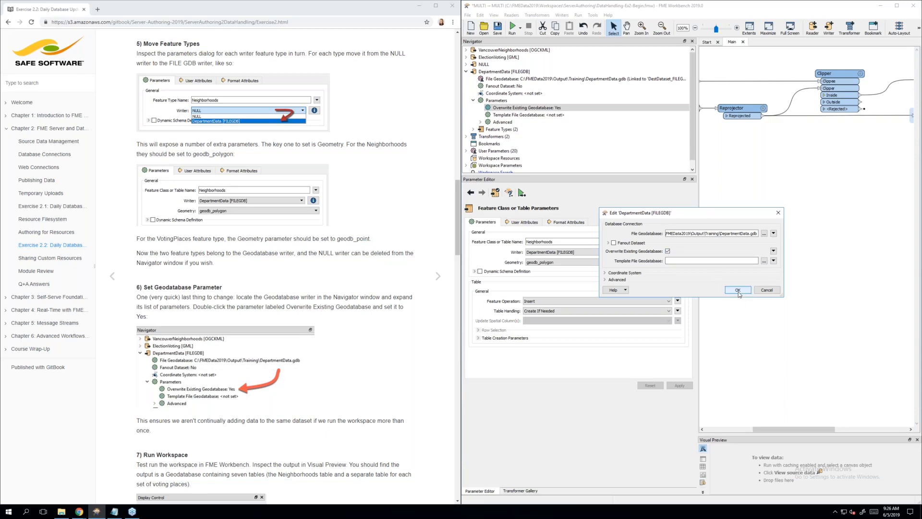
{"action": "left_click", "coordinate": [738, 290]}
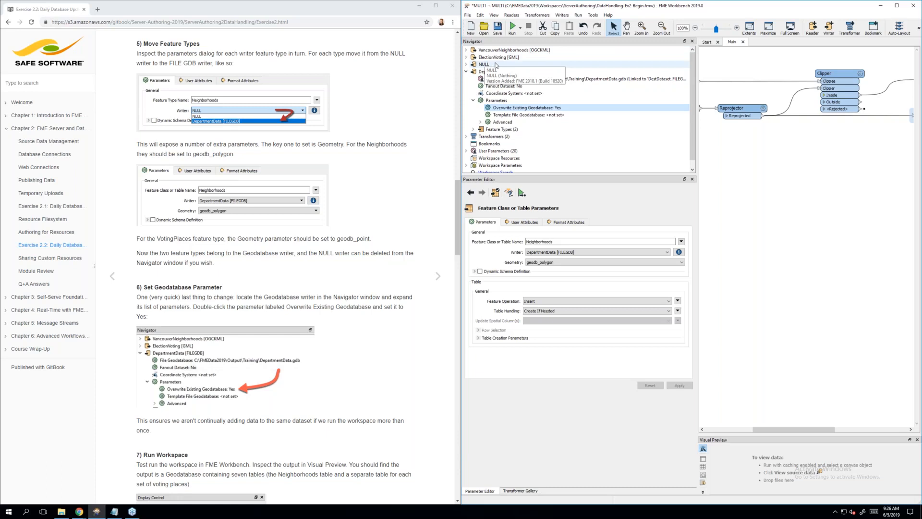
Delete the unused NULL writer from the workspace and narrow the Navigator to bring the writer feature types back into view
{"action": "right_click", "coordinate": [520, 66]}
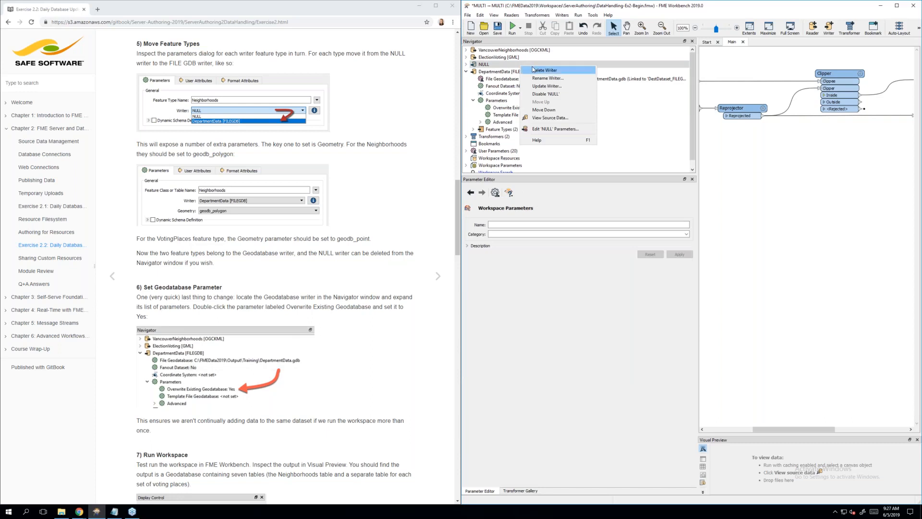
{"action": "left_click", "coordinate": [565, 71]}
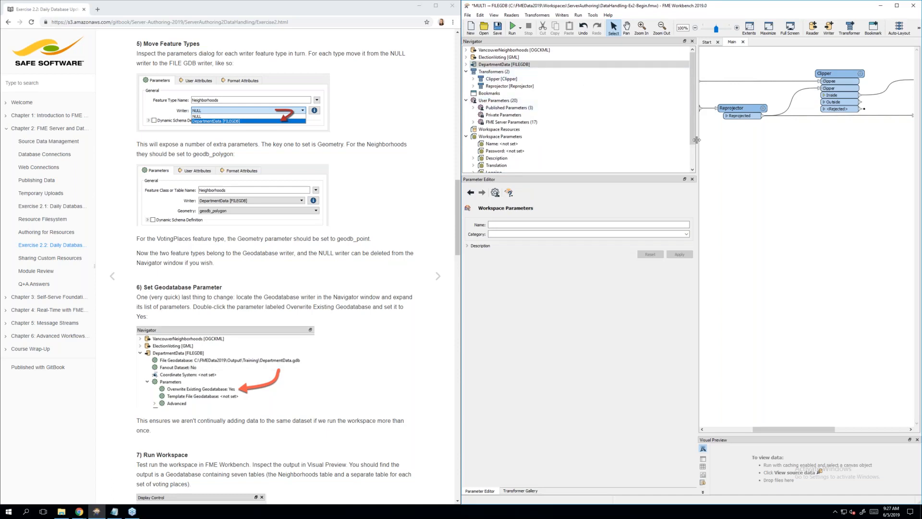
{"action": "left_click_drag", "start_coordinate": [696, 140], "coordinate": [566, 130]}
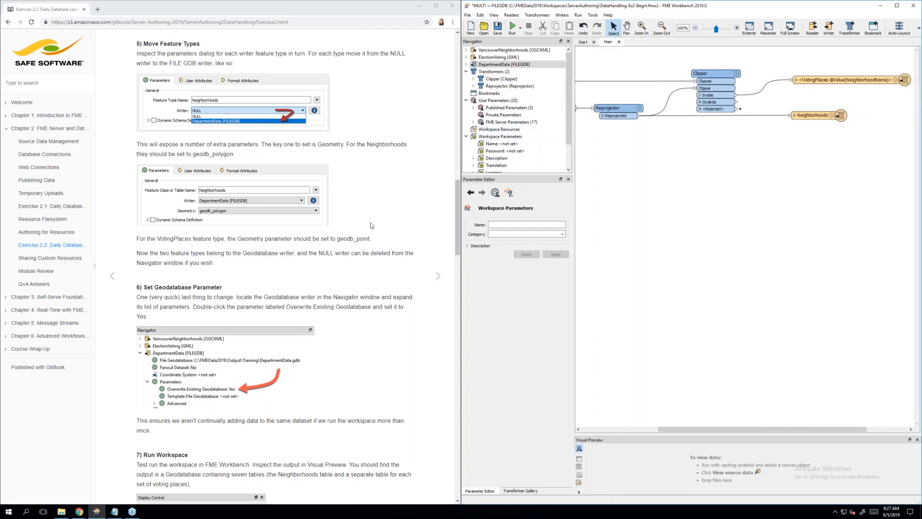
Test run the workspace with the default source files and DepartmentData.gdb output, and dismiss the unexpected input report
{"action": "scroll", "coordinate": [372, 226], "scroll_direction": "down", "scroll_amount": 1}
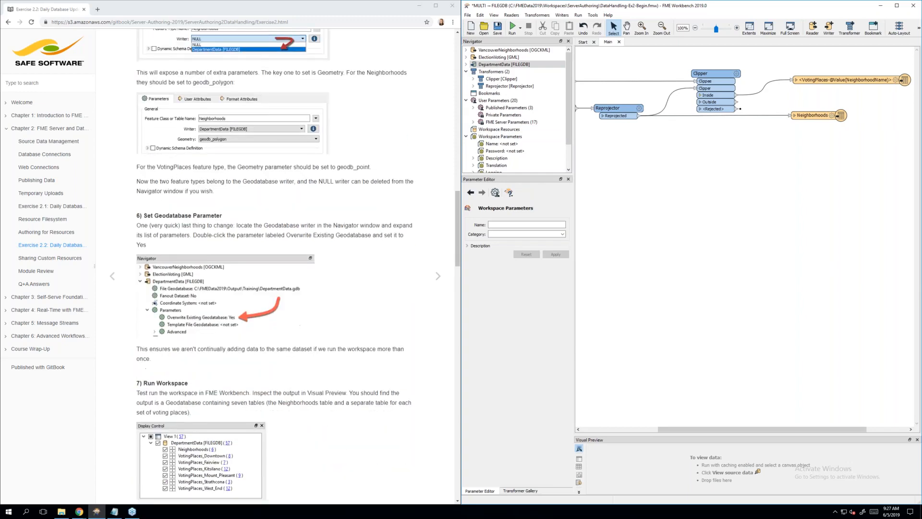
{"action": "scroll", "coordinate": [274, 264], "scroll_direction": "down", "scroll_amount": 2}
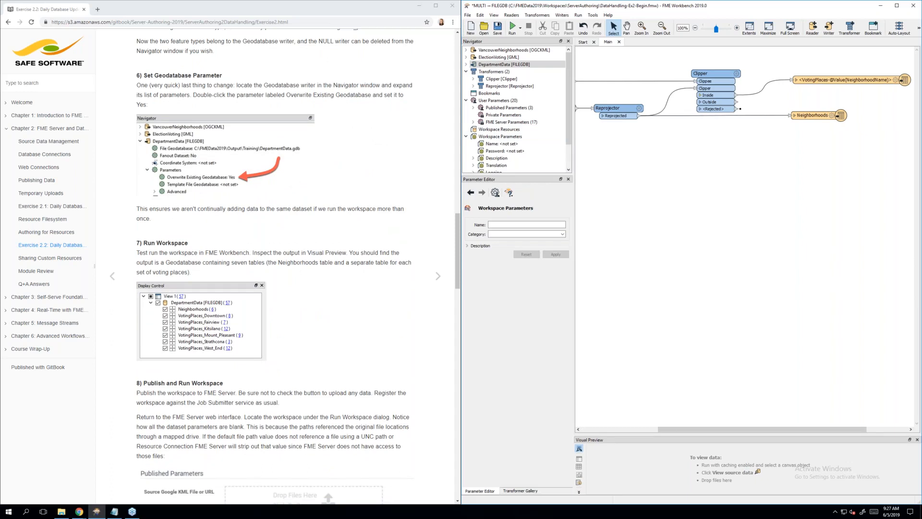
{"action": "left_click", "coordinate": [512, 29]}
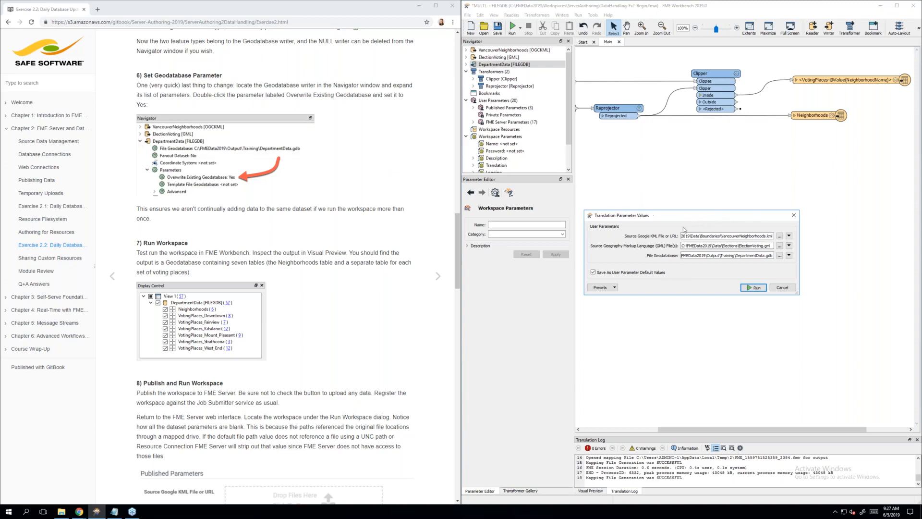
{"action": "left_click", "coordinate": [736, 255]}
{"action": "left_click", "coordinate": [758, 288]}
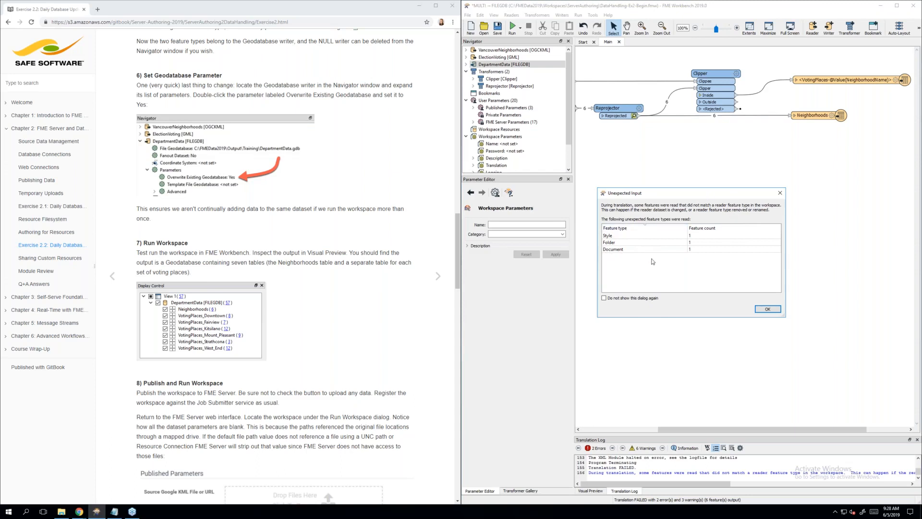
{"action": "left_click", "coordinate": [774, 312]}
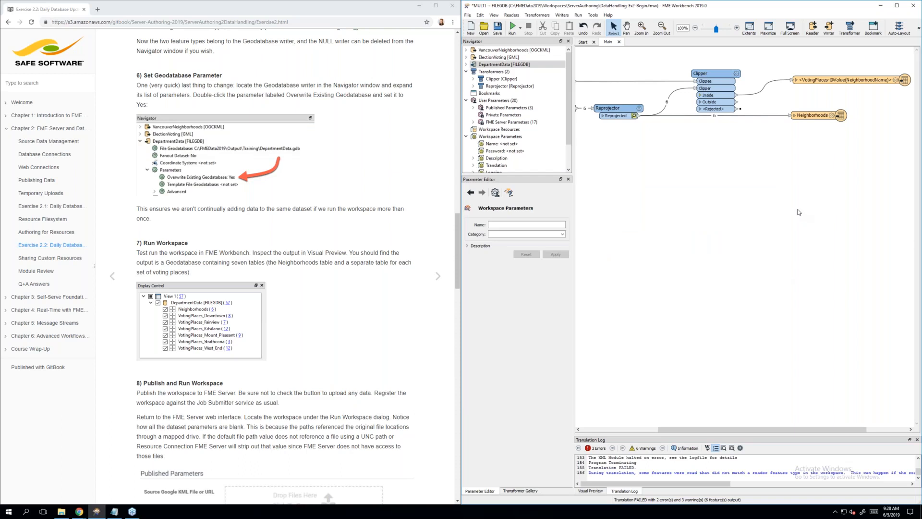
Enlarge the translation log and examine its error messages and the source file paths they refer to
{"action": "scroll", "coordinate": [799, 212], "scroll_direction": "right", "scroll_amount": 3}
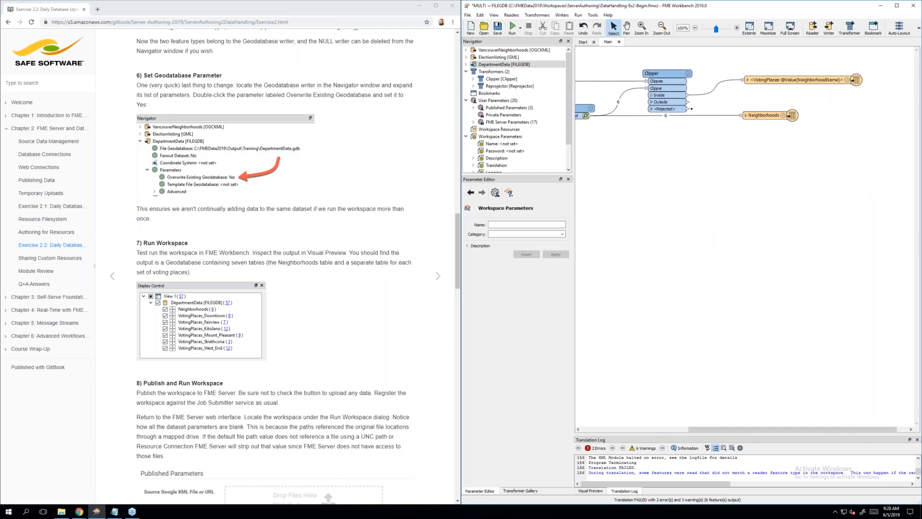
{"action": "left_click_drag", "start_coordinate": [755, 434], "coordinate": [755, 266]}
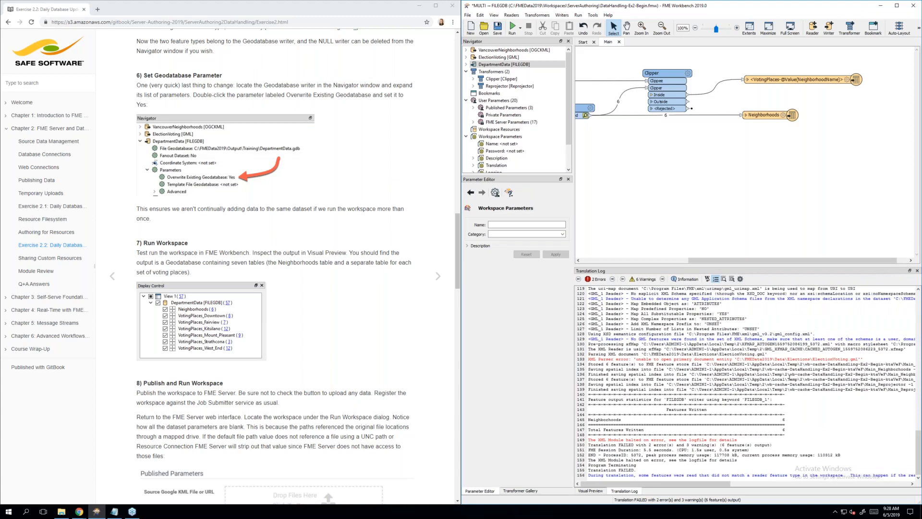
{"action": "scroll", "coordinate": [790, 378], "scroll_direction": "right", "scroll_amount": 5}
{"action": "scroll", "coordinate": [790, 378], "scroll_direction": "right", "scroll_amount": 1}
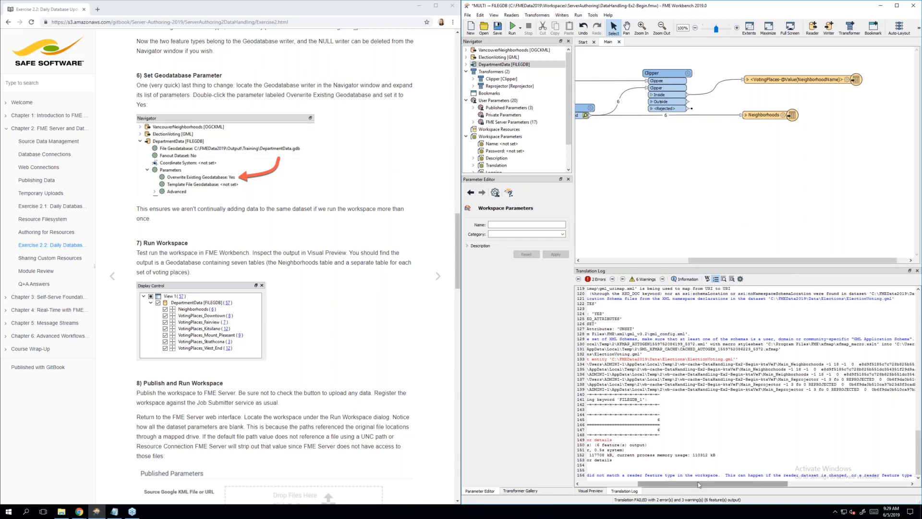
{"action": "left_click_drag", "start_coordinate": [699, 484], "coordinate": [641, 484]}
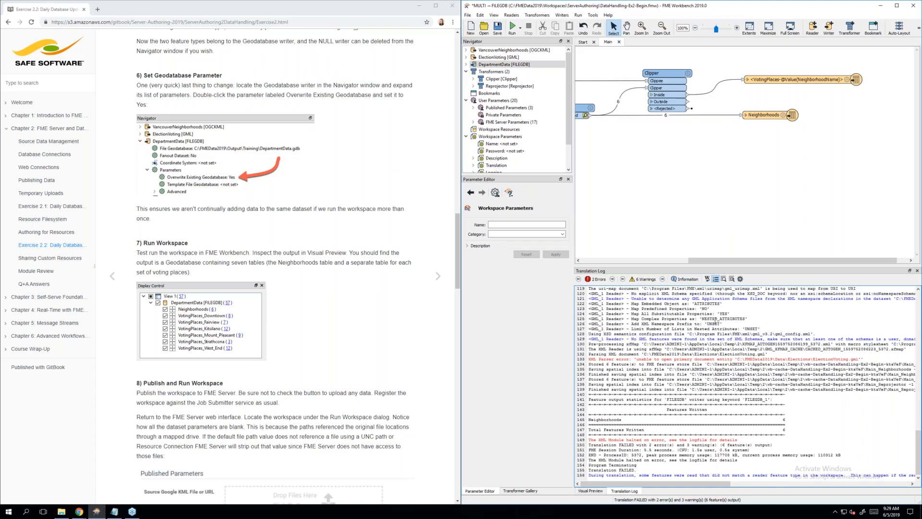
{"action": "scroll", "coordinate": [775, 308], "scroll_direction": "right", "scroll_amount": 4}
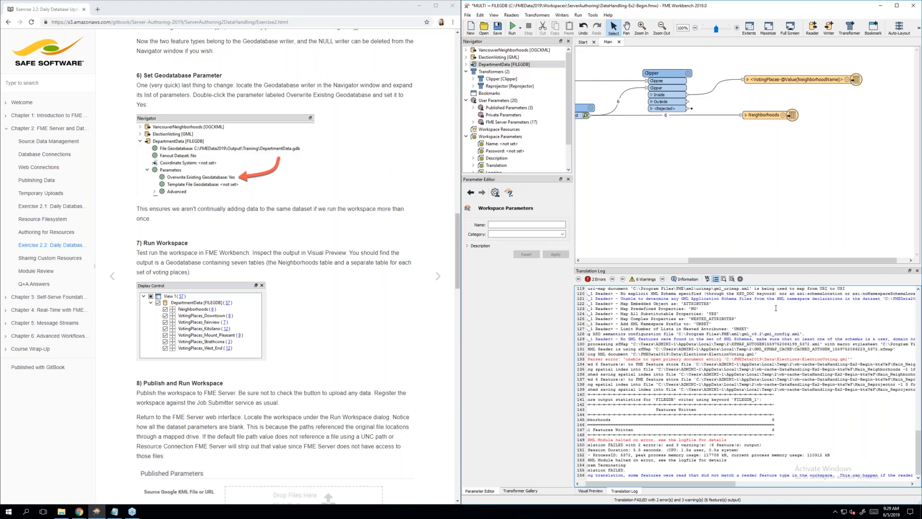
Change the ElectionVoting [GML] reader's source file to NewElectionVoting.gml from the FMEData2019 Elections data folder
{"action": "scroll", "coordinate": [775, 308], "scroll_direction": "right", "scroll_amount": 3}
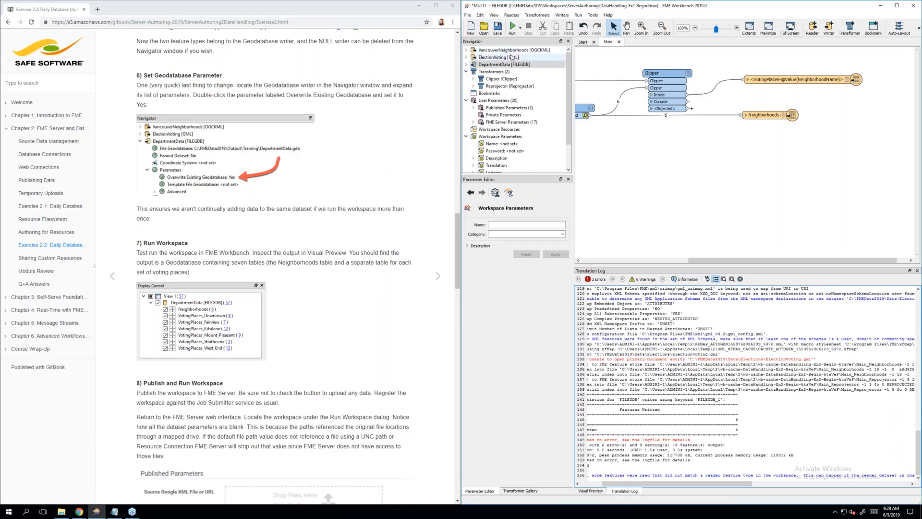
{"action": "left_click", "coordinate": [466, 57]}
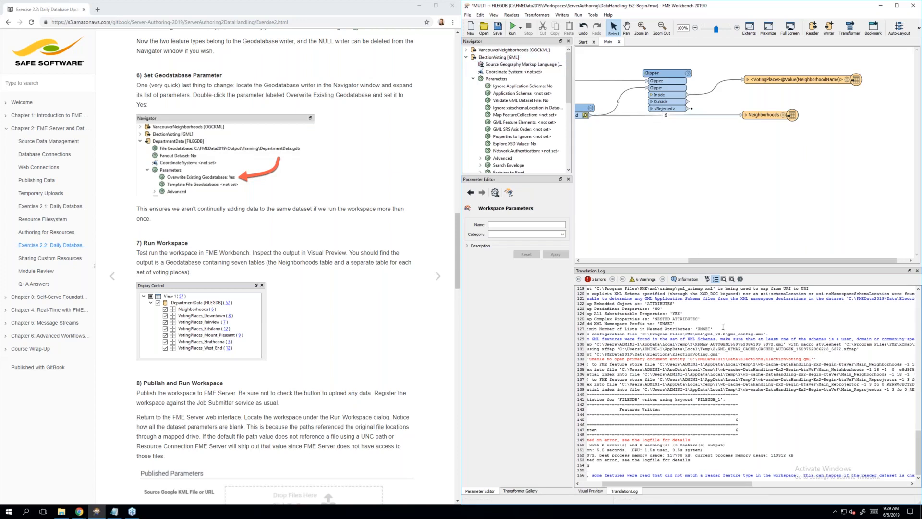
{"action": "scroll", "coordinate": [723, 327], "scroll_direction": "left", "scroll_amount": 3}
{"action": "scroll", "coordinate": [785, 422], "scroll_direction": "left", "scroll_amount": 1}
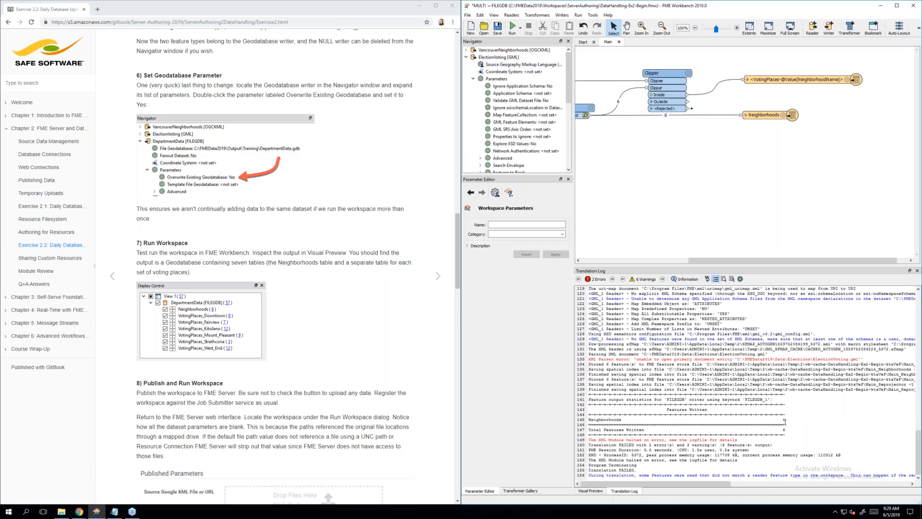
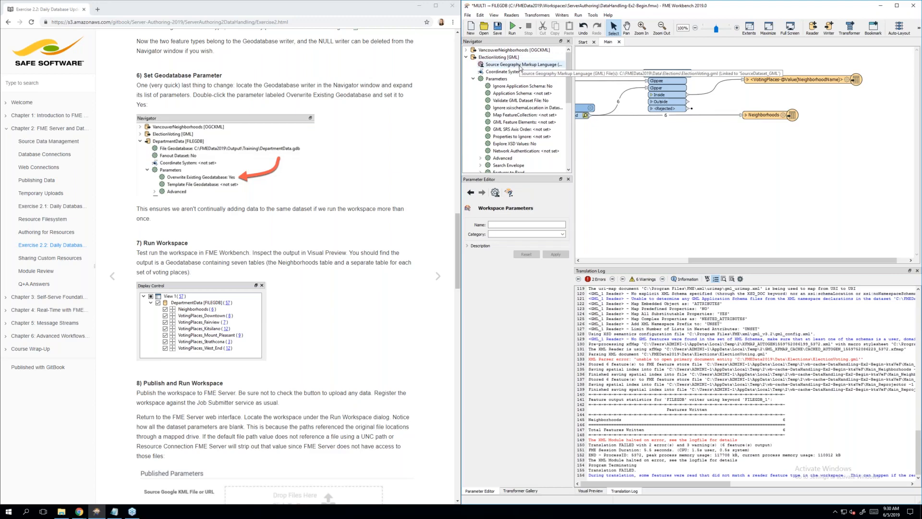
{"action": "left_click", "coordinate": [520, 67]}
{"action": "double_click", "coordinate": [520, 67]}
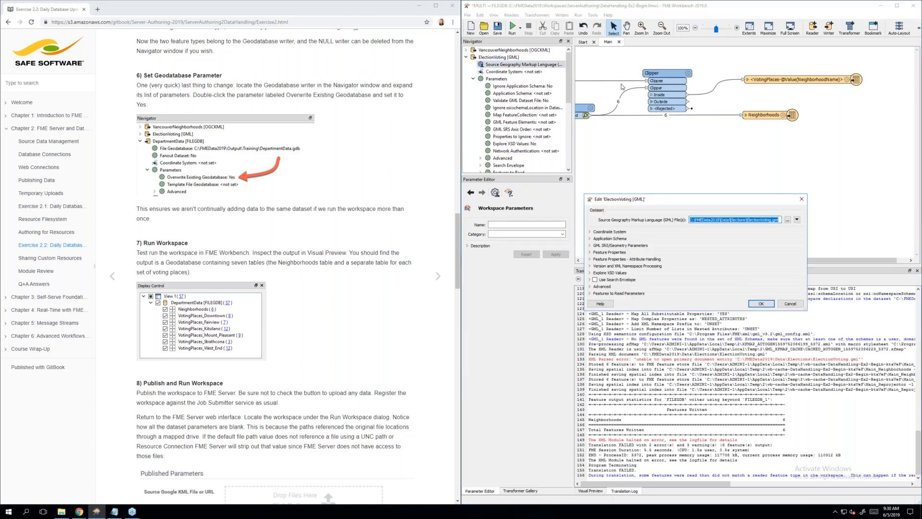
{"action": "left_click", "coordinate": [788, 221]}
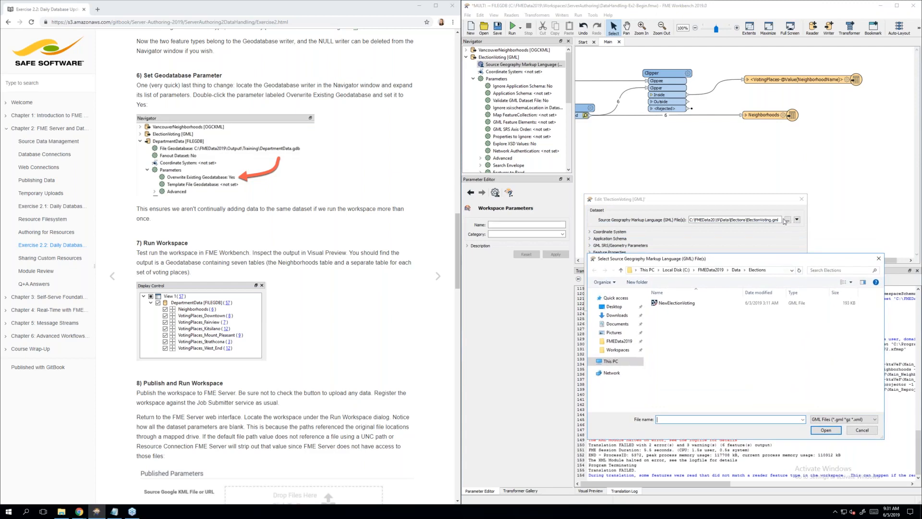
{"action": "double_click", "coordinate": [746, 303]}
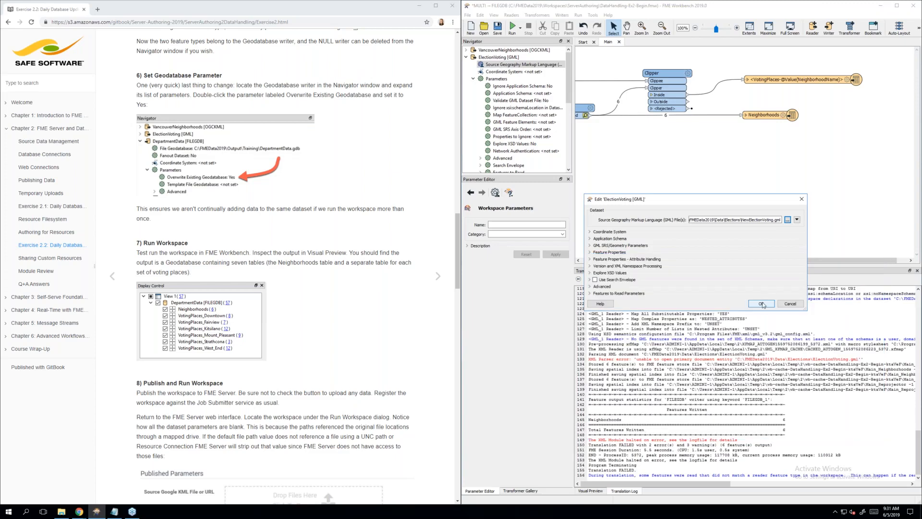
{"action": "left_click", "coordinate": [762, 304]}
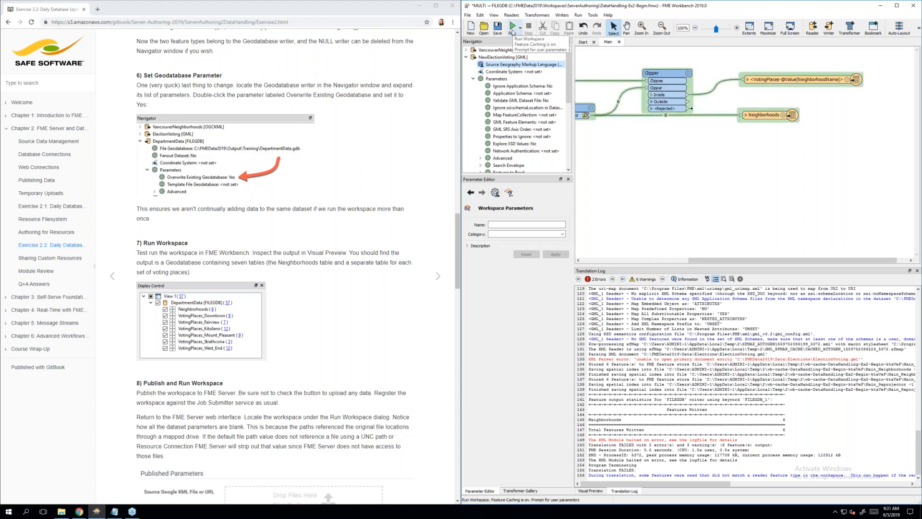
Rerun the workspace with NewElectionVoting.gml and the DepartmentData.gdb output, and dismiss the unexpected input report so that it is not shown again
{"action": "left_click", "coordinate": [512, 29]}
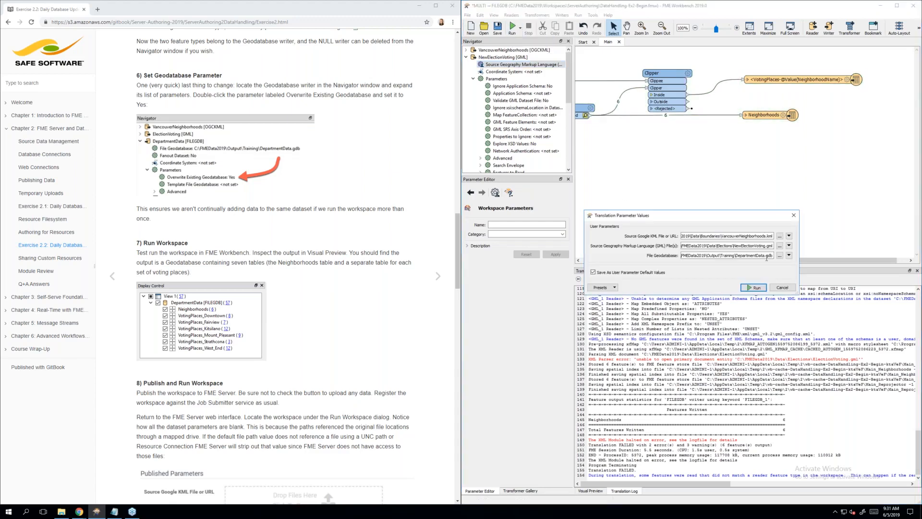
{"action": "left_click", "coordinate": [754, 287]}
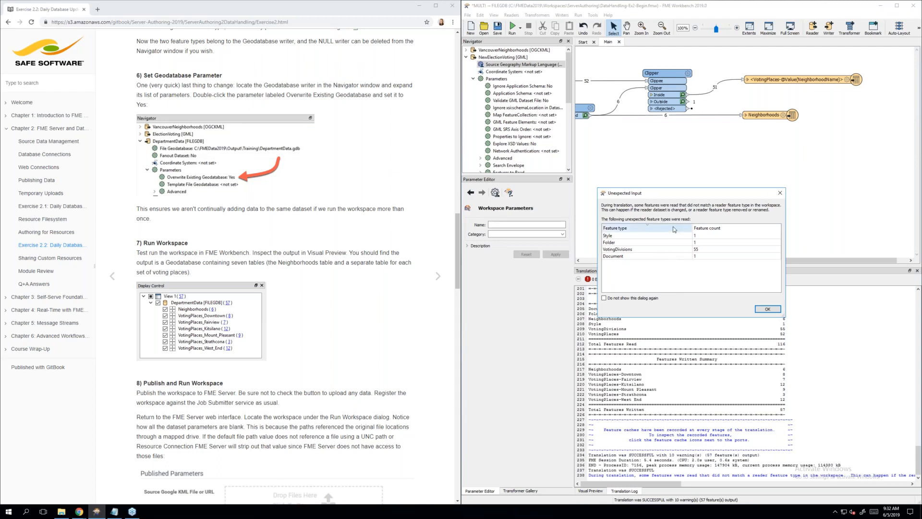
{"action": "left_click", "coordinate": [604, 298]}
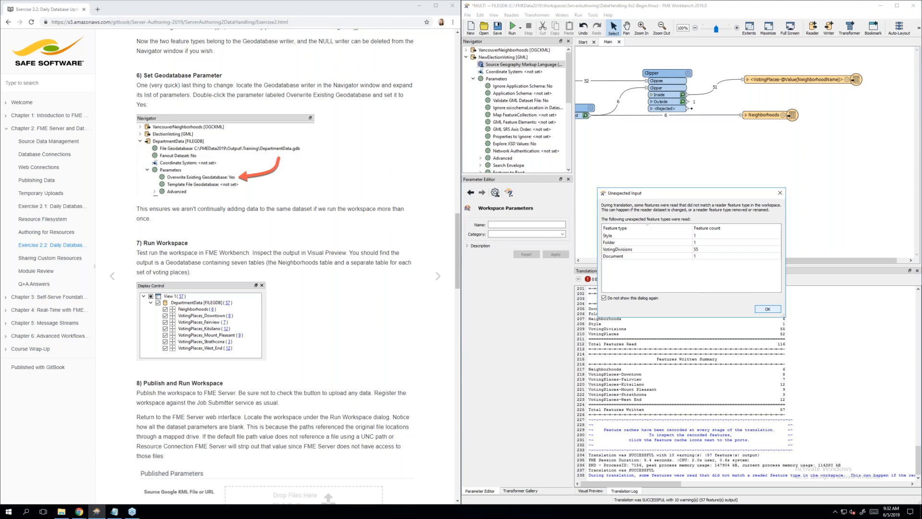
{"action": "key", "text": "Return"}
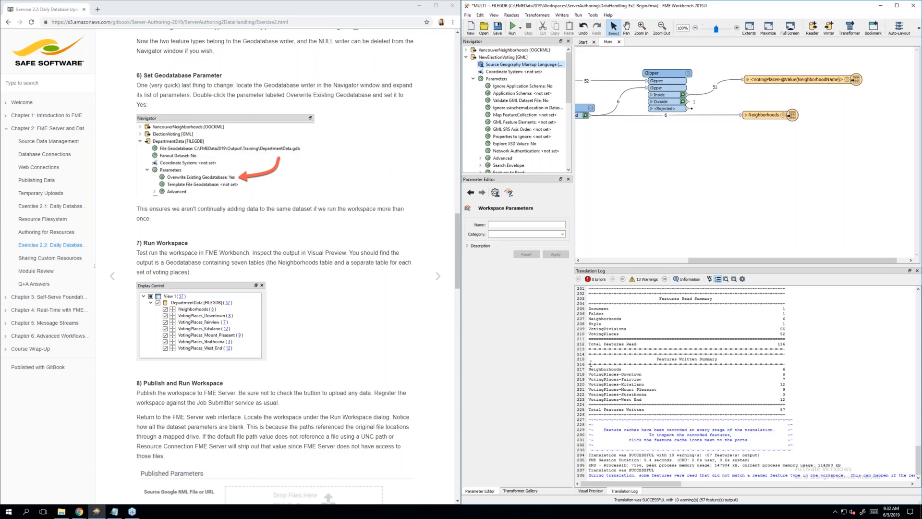
Examine the log's Features Written Summary and read the exercise's Run Workspace and Publish and Run Workspace sections
{"action": "left_click_drag", "start_coordinate": [590, 367], "coordinate": [622, 371]}
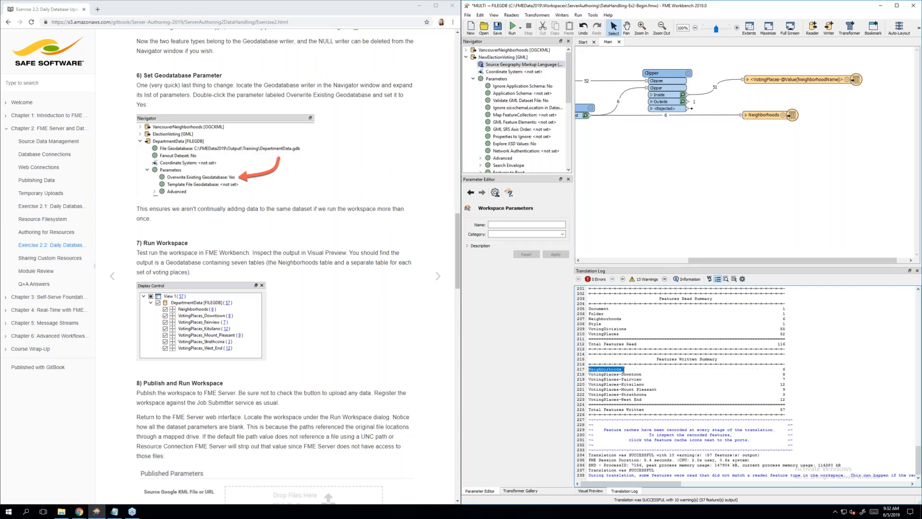
{"action": "left_click", "coordinate": [608, 380]}
{"action": "scroll", "coordinate": [378, 259], "scroll_direction": "down", "scroll_amount": 1}
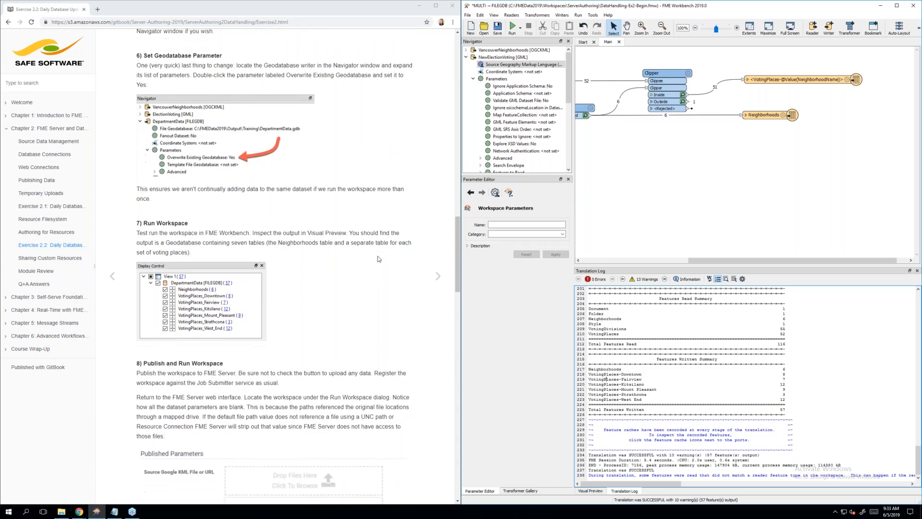
{"action": "scroll", "coordinate": [378, 259], "scroll_direction": "down", "scroll_amount": 2}
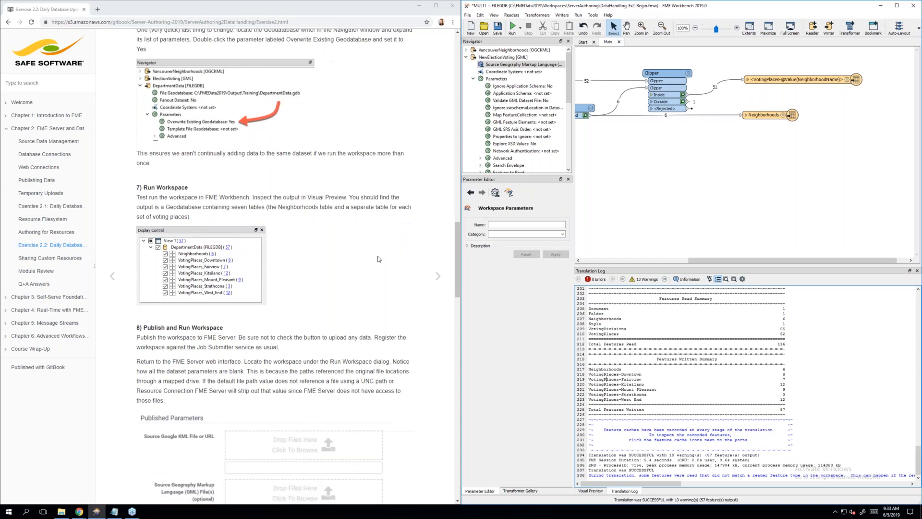
{"action": "scroll", "coordinate": [378, 260], "scroll_direction": "down", "scroll_amount": 2}
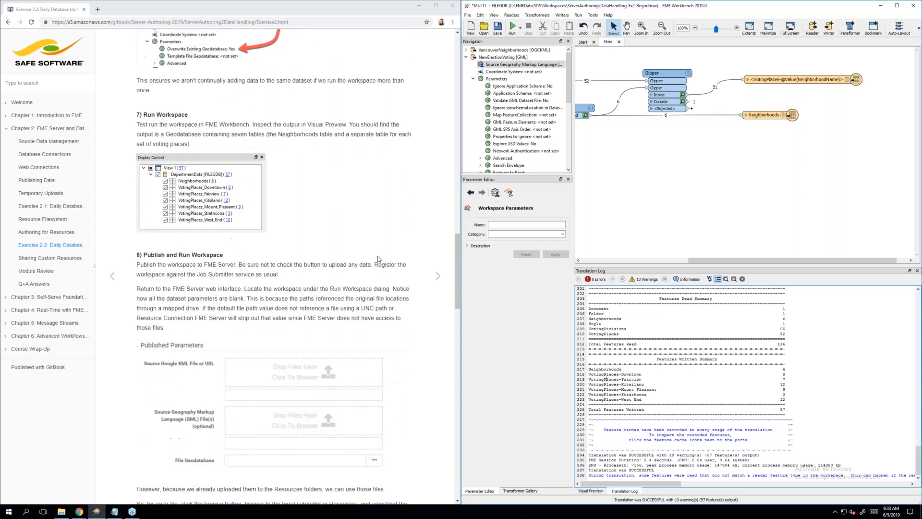
{"action": "scroll", "coordinate": [378, 259], "scroll_direction": "down", "scroll_amount": 3}
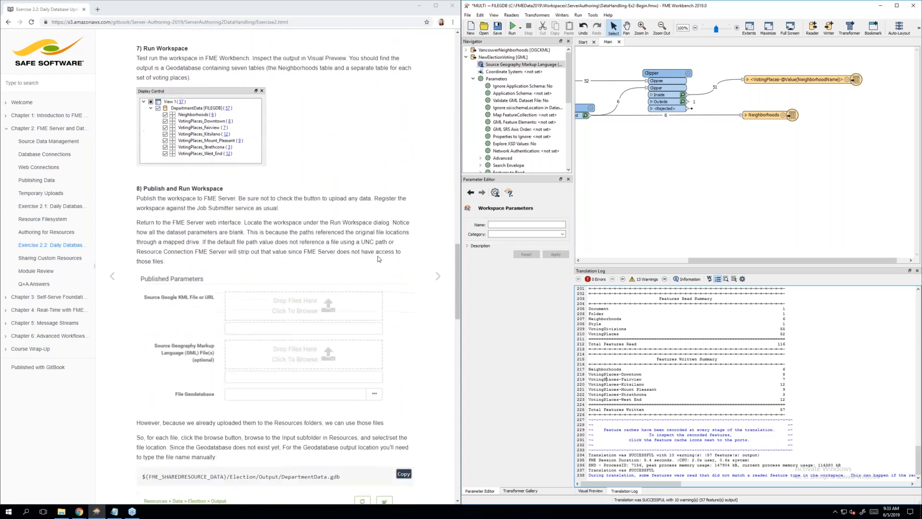
{"action": "scroll", "coordinate": [377, 258], "scroll_direction": "down", "scroll_amount": 1}
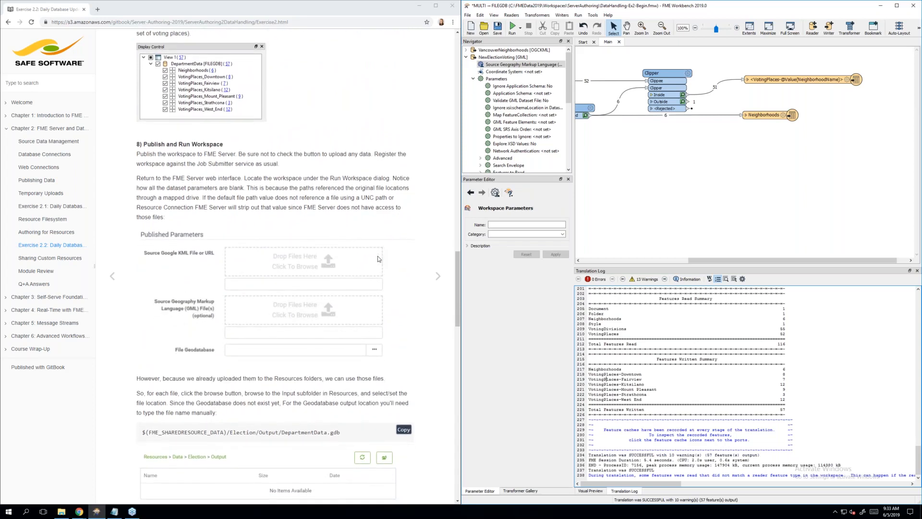
{"action": "scroll", "coordinate": [377, 259], "scroll_direction": "down", "scroll_amount": 1}
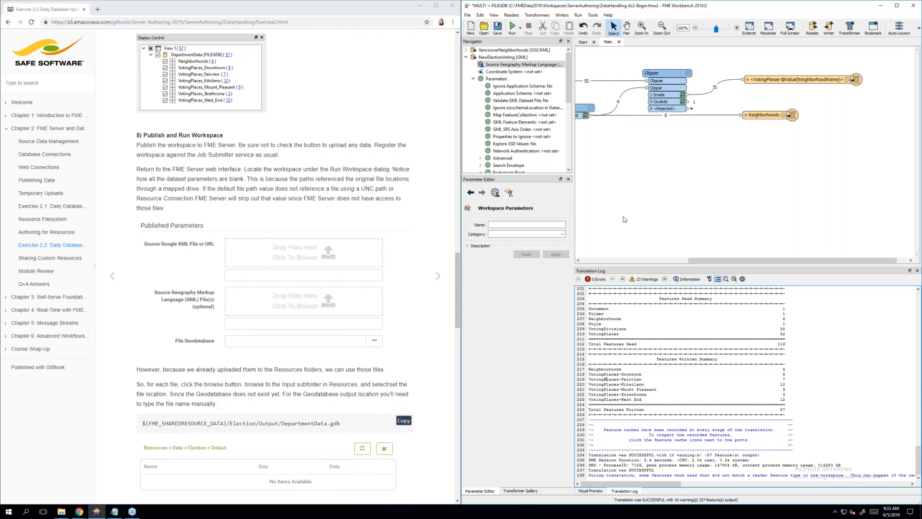
Start publishing the workspace to FME Server, connecting through the existing administrator FME Server connection
{"action": "scroll", "coordinate": [623, 219], "scroll_direction": "left", "scroll_amount": 3}
{"action": "scroll", "coordinate": [625, 219], "scroll_direction": "left", "scroll_amount": 2}
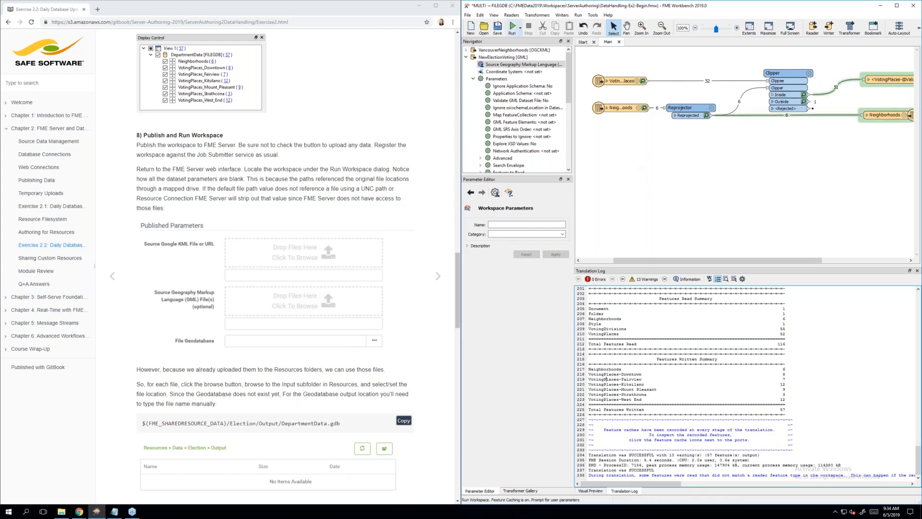
{"action": "left_click", "coordinate": [468, 16]}
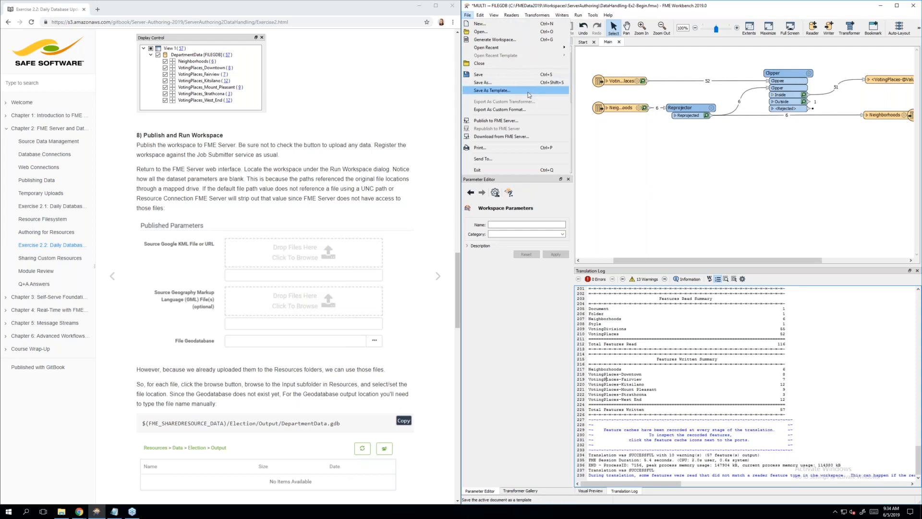
{"action": "left_click", "coordinate": [535, 125]}
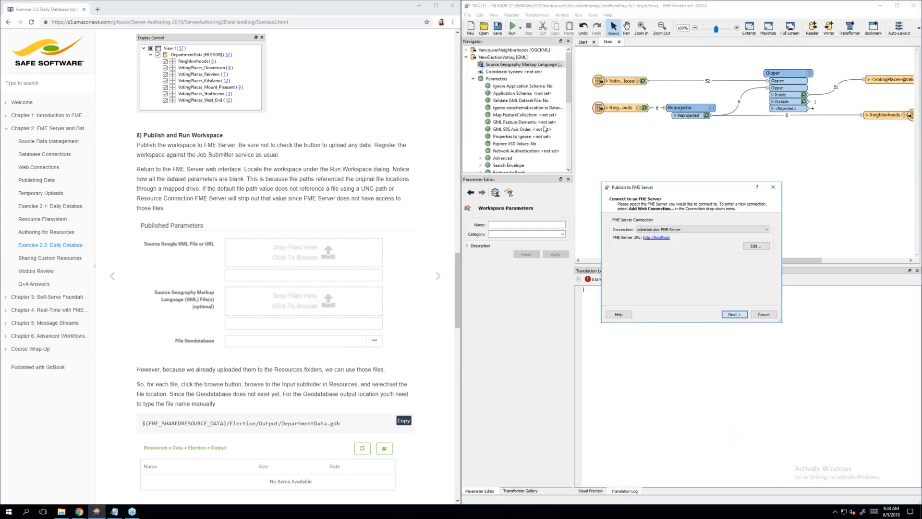
{"action": "left_click", "coordinate": [726, 229]}
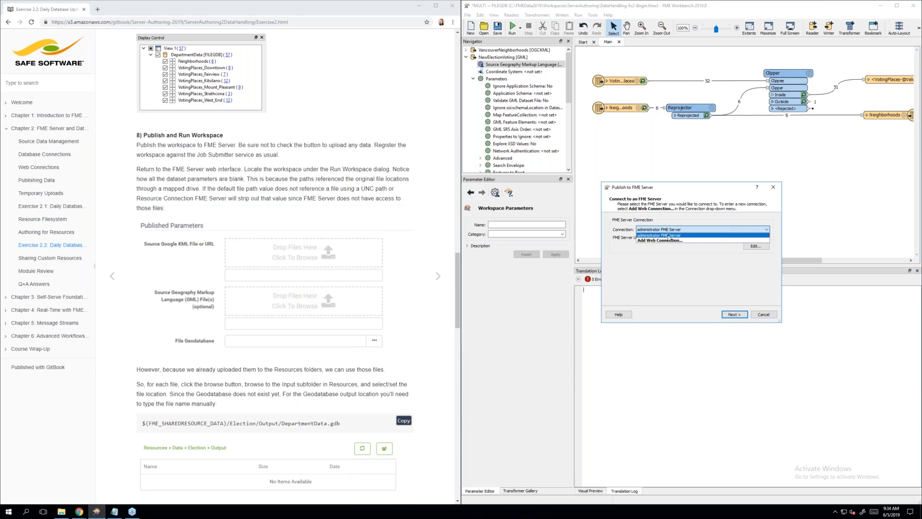
{"action": "left_click", "coordinate": [682, 221]}
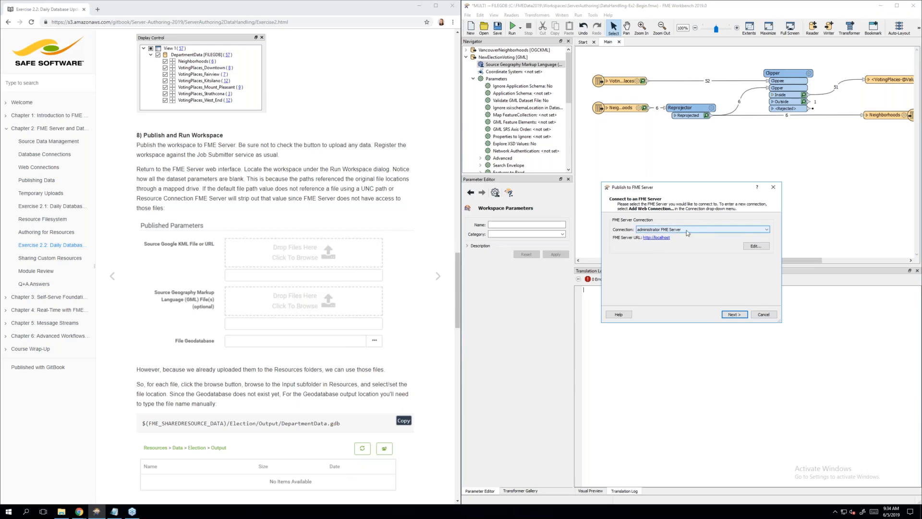
{"action": "left_click", "coordinate": [734, 315]}
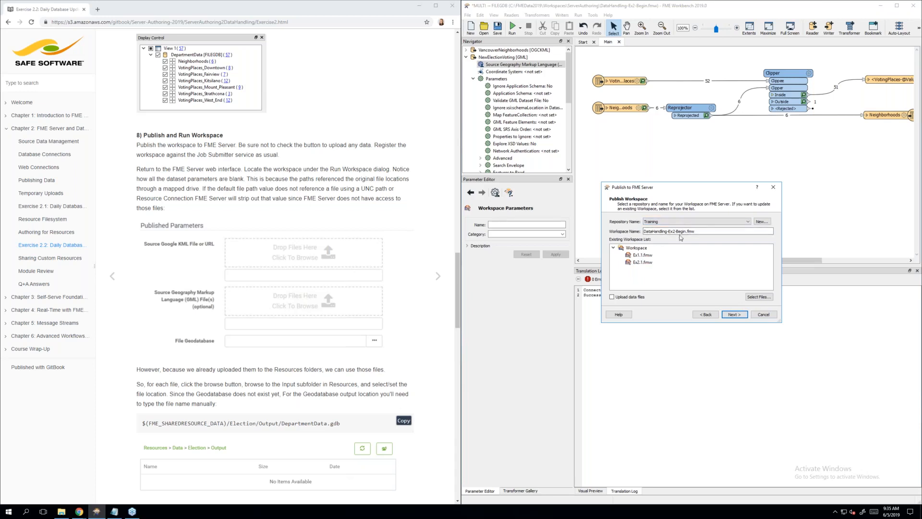
Publish the workspace as Ex2.2.fmw to the Training repository without uploading data files, registered with the Job Submitter service
{"action": "left_click_drag", "start_coordinate": [644, 231], "coordinate": [686, 231]}
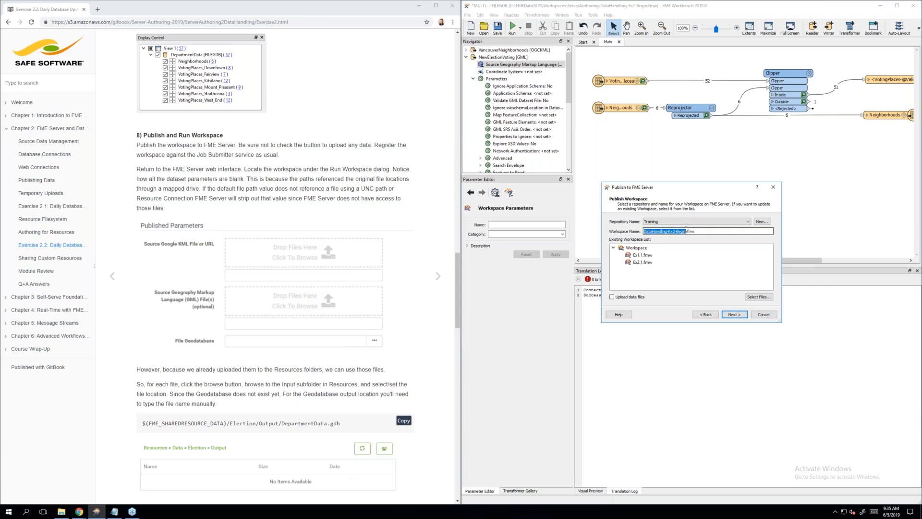
{"action": "key", "text": "BackSpace"}
{"action": "type", "text": "Ex2.2"}
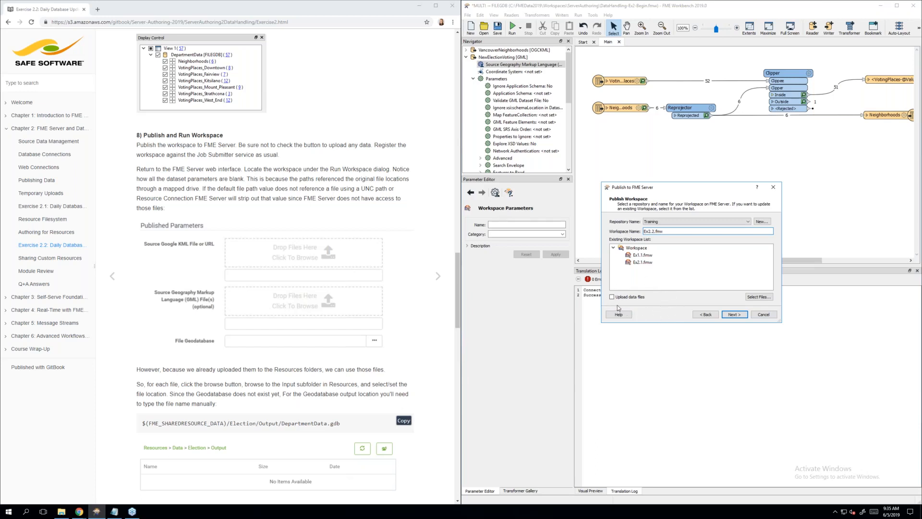
{"action": "left_click", "coordinate": [727, 315]}
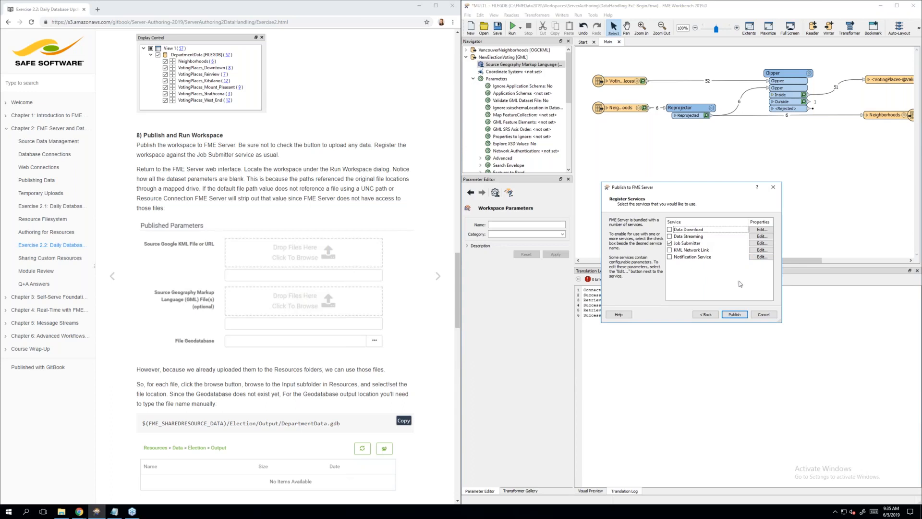
{"action": "left_click", "coordinate": [741, 318]}
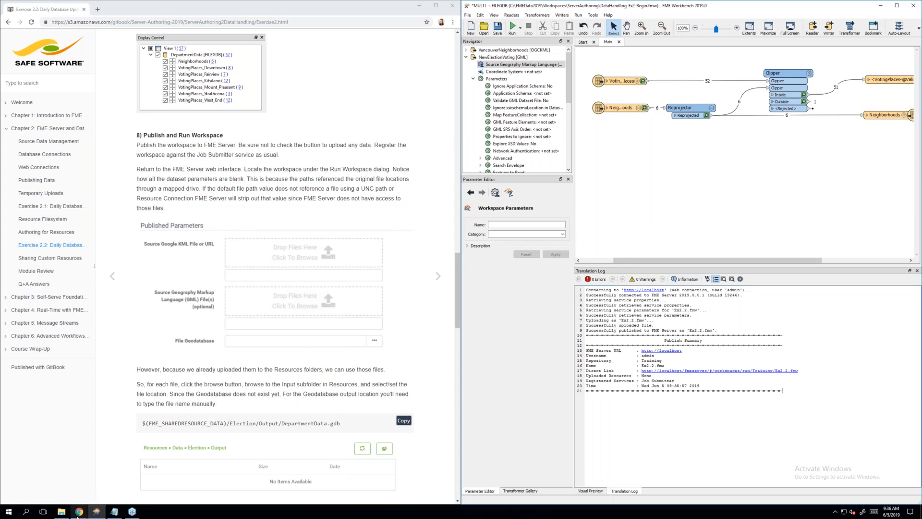
Switch to the FME Server web interface and choose Ex2.2.fmw from the Training repository as the workspace to run
{"action": "mouse_move", "coordinate": [78, 512]}
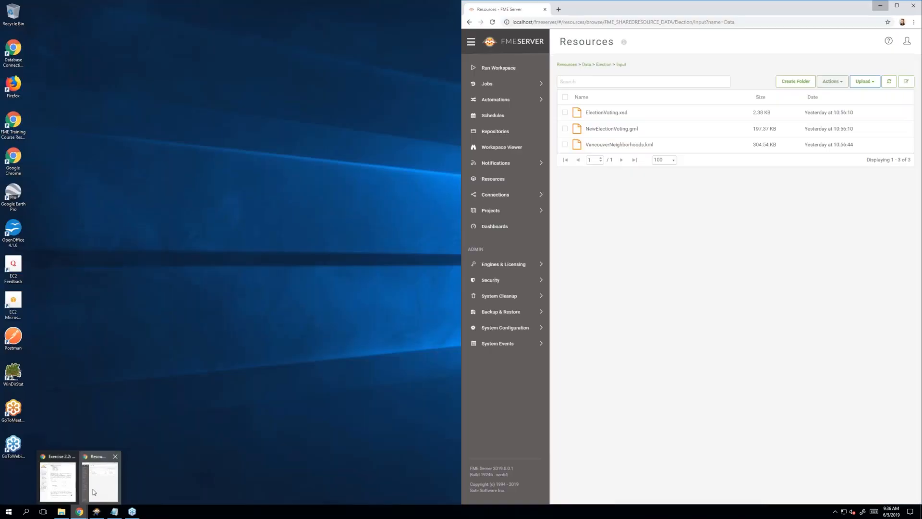
{"action": "left_click", "coordinate": [94, 490]}
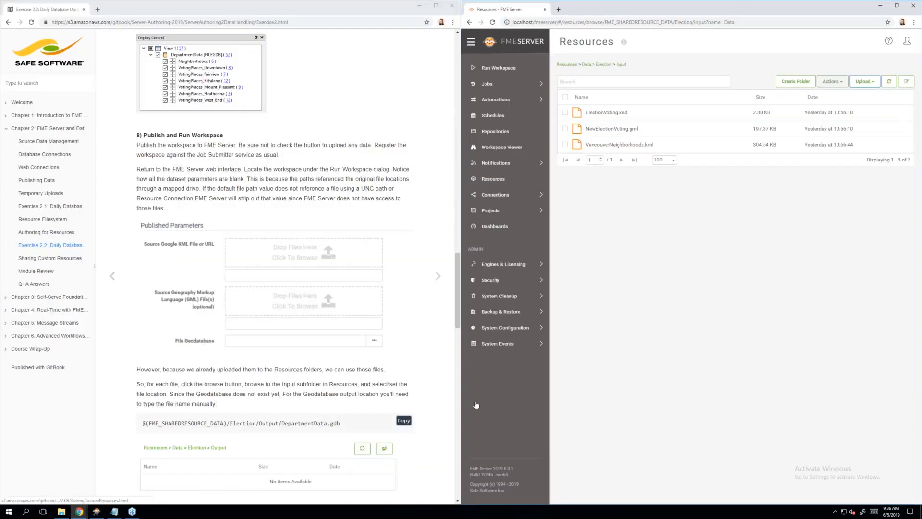
{"action": "left_click", "coordinate": [517, 69]}
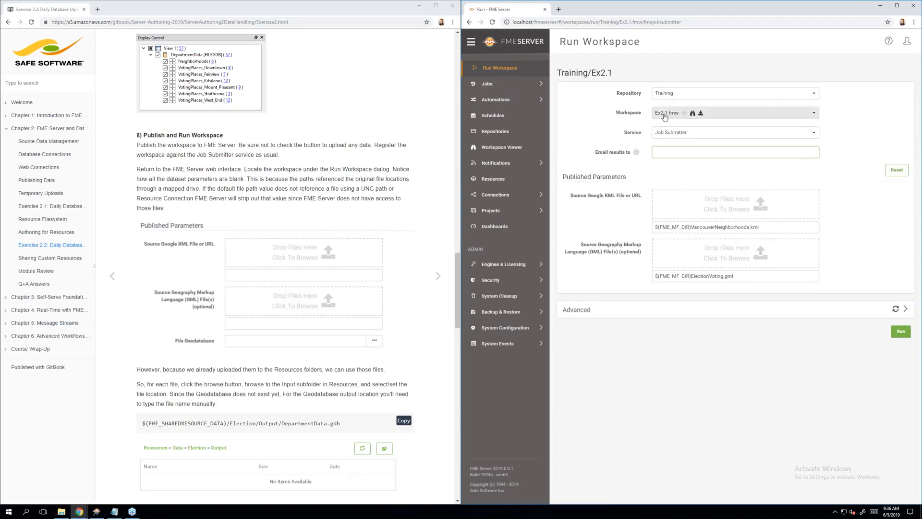
{"action": "left_click", "coordinate": [665, 116]}
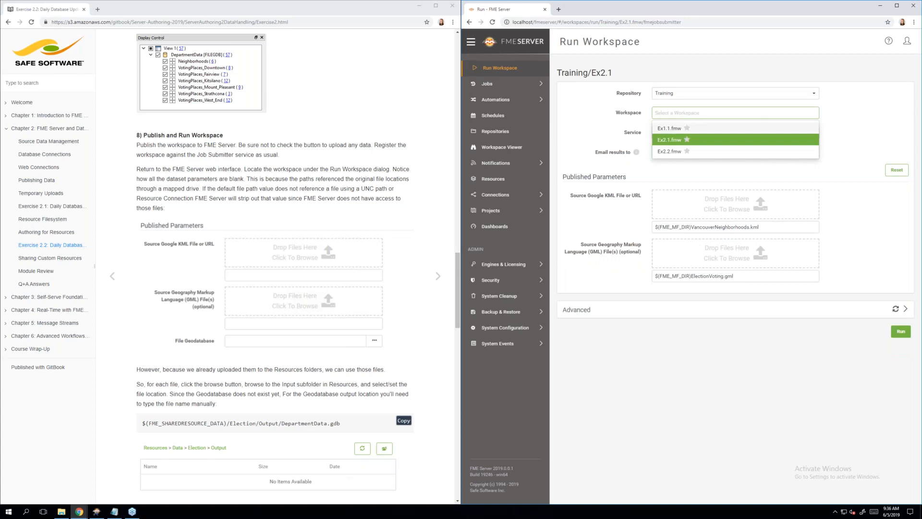
{"action": "left_click", "coordinate": [671, 152]}
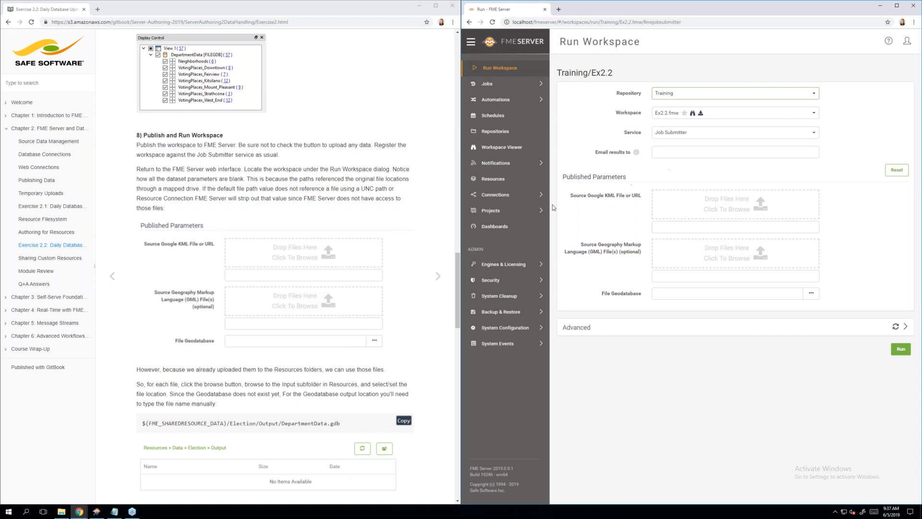
{"action": "scroll", "coordinate": [387, 310], "scroll_direction": "down", "scroll_amount": 2}
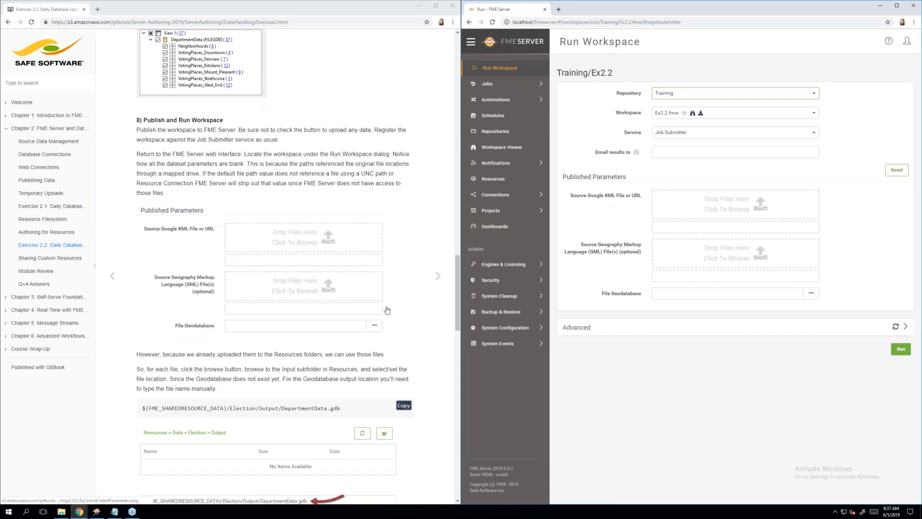
Set the source KML parameter to VancouverNeighborhoods.kml from the shared Data > Election > Input resource folder
{"action": "scroll", "coordinate": [387, 310], "scroll_direction": "down", "scroll_amount": 1}
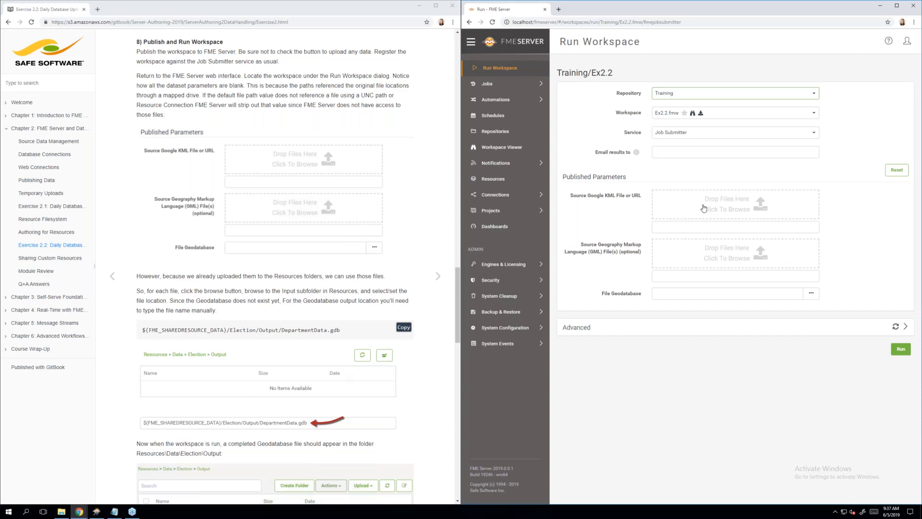
{"action": "left_click", "coordinate": [729, 209]}
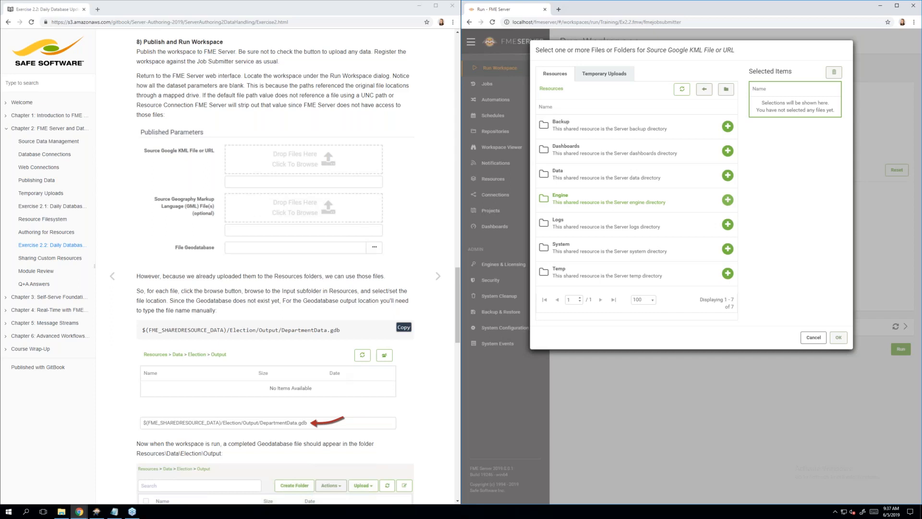
{"action": "left_click", "coordinate": [657, 178]}
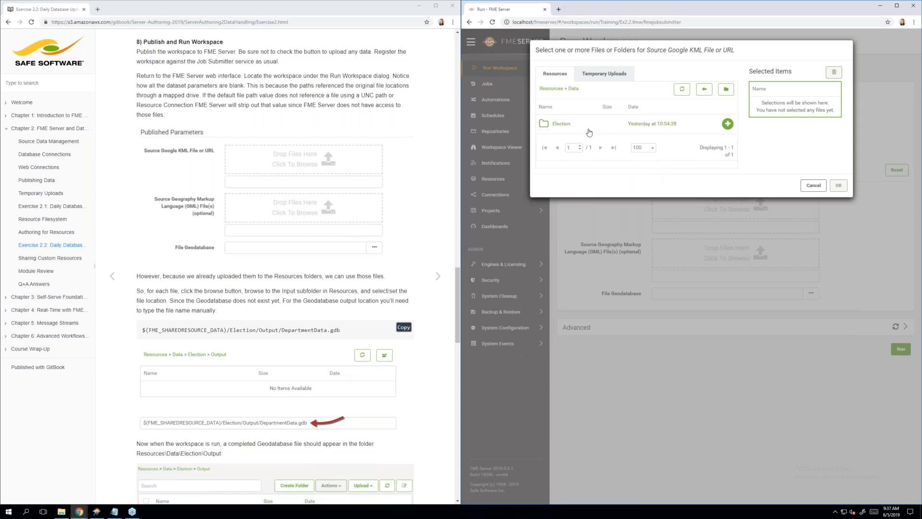
{"action": "left_click", "coordinate": [590, 129]}
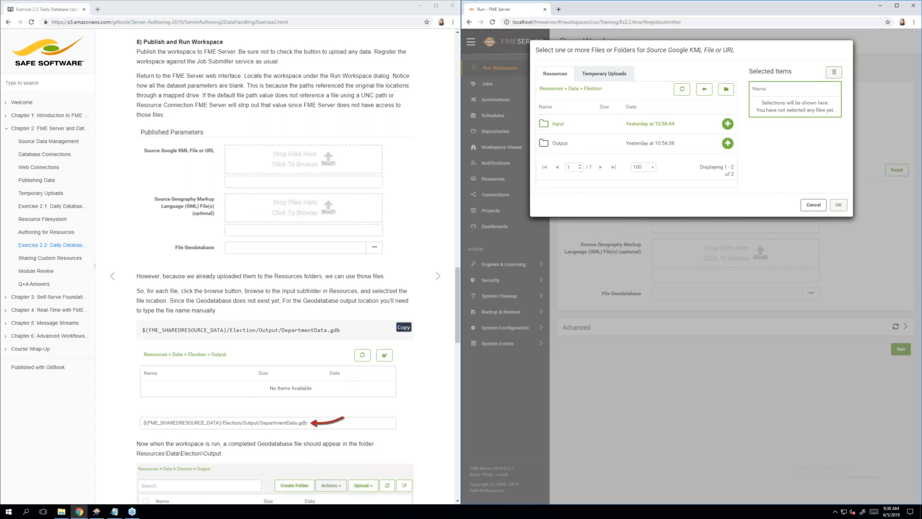
{"action": "left_click", "coordinate": [593, 128]}
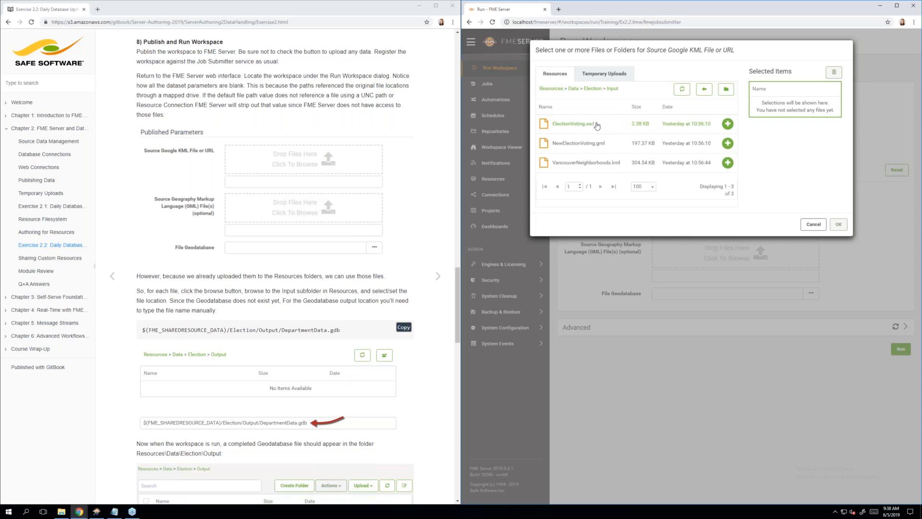
{"action": "left_click", "coordinate": [611, 163]}
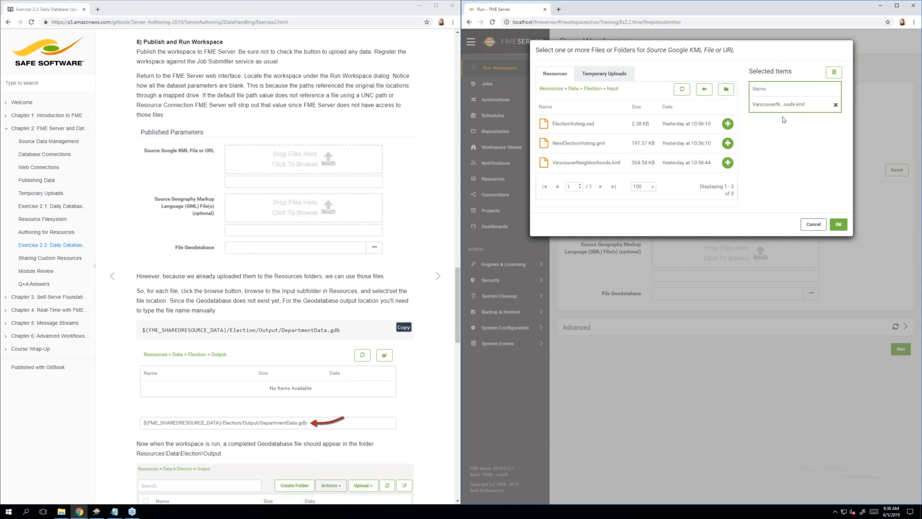
{"action": "left_click", "coordinate": [840, 224]}
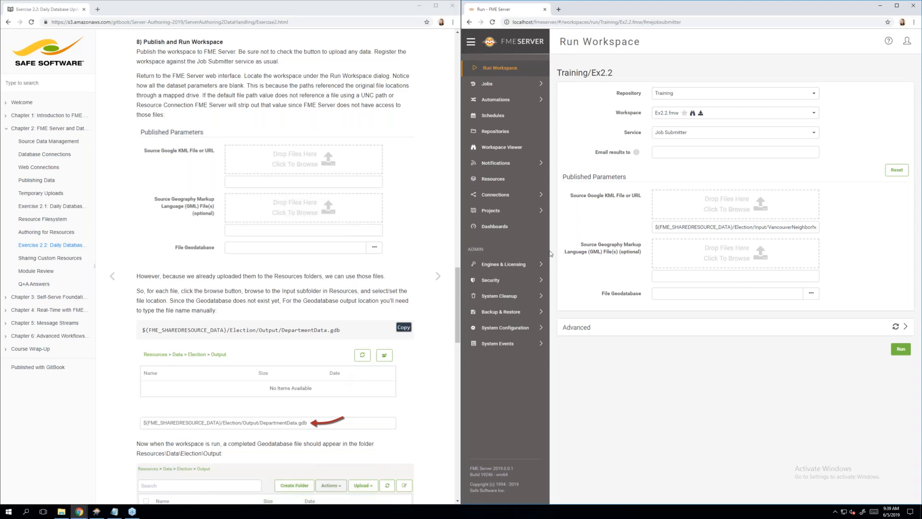
Reread the exercise from its overview and Create Folder instructions through to the Publish and Run Workspace section
{"action": "left_click", "coordinate": [459, 272]}
{"action": "left_click_drag", "start_coordinate": [459, 272], "coordinate": [457, 45]}
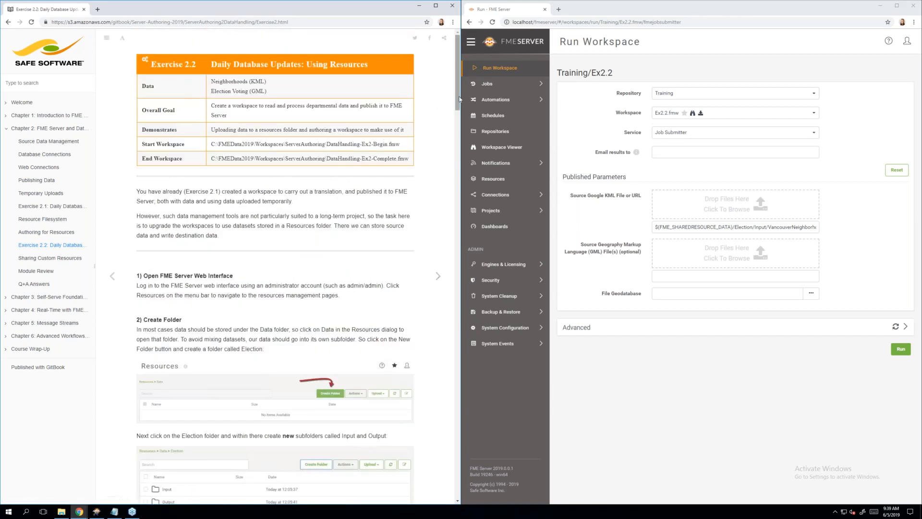
{"action": "left_click_drag", "start_coordinate": [460, 99], "coordinate": [450, 340]}
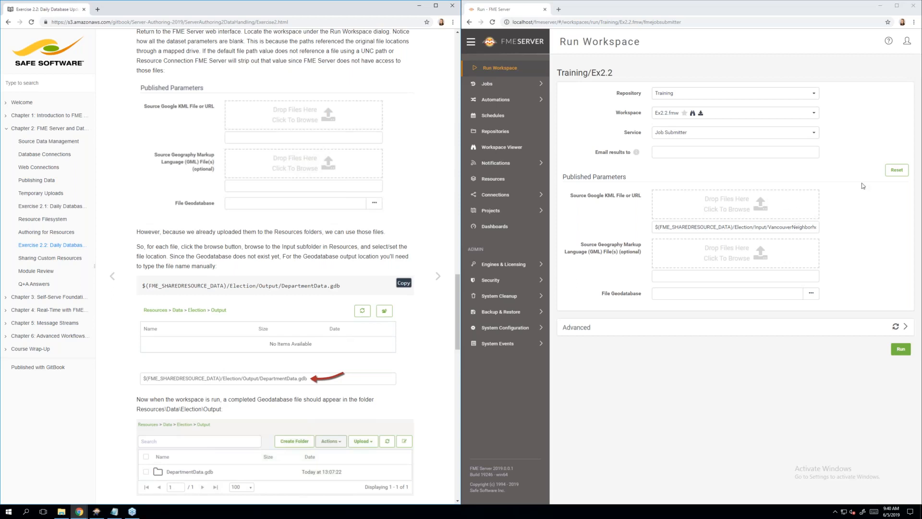
Review how the selected source KML file is reached through the Data > Election > Input resource folders, leaving the selection as is
{"action": "left_click", "coordinate": [736, 211]}
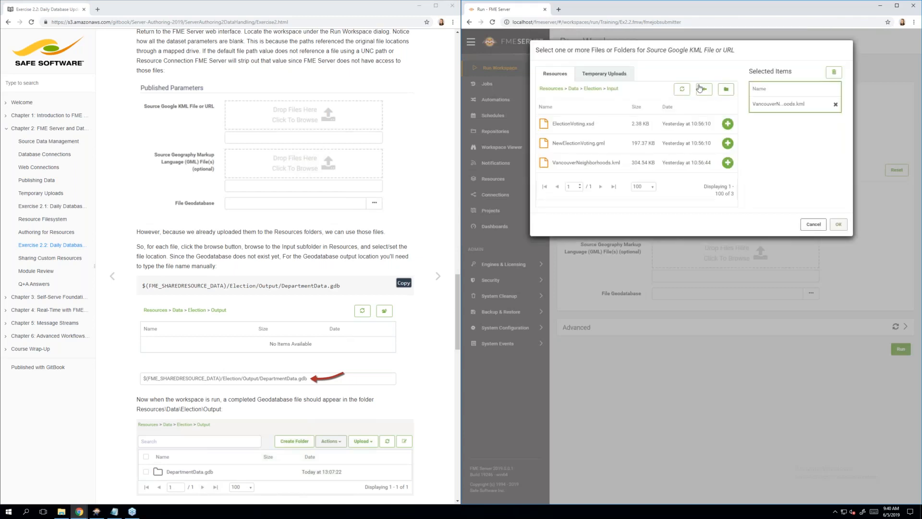
{"action": "left_click", "coordinate": [550, 89]}
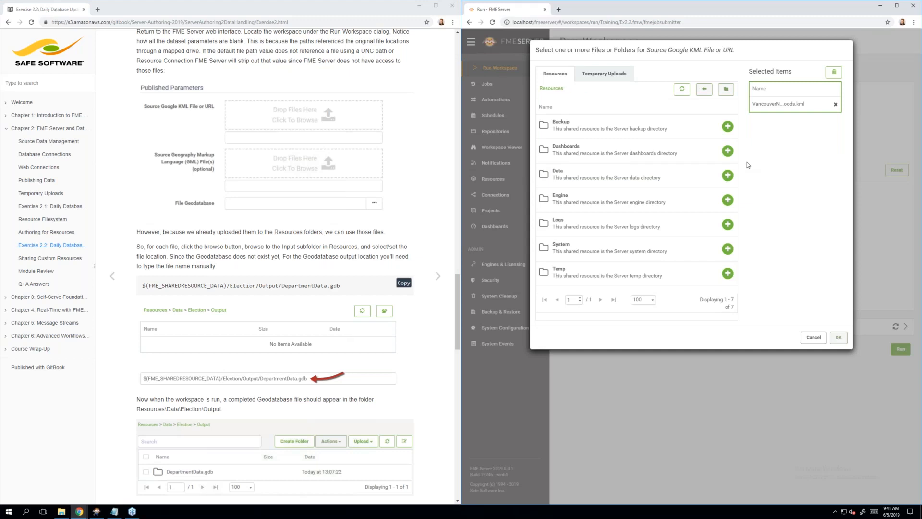
{"action": "left_click", "coordinate": [671, 179]}
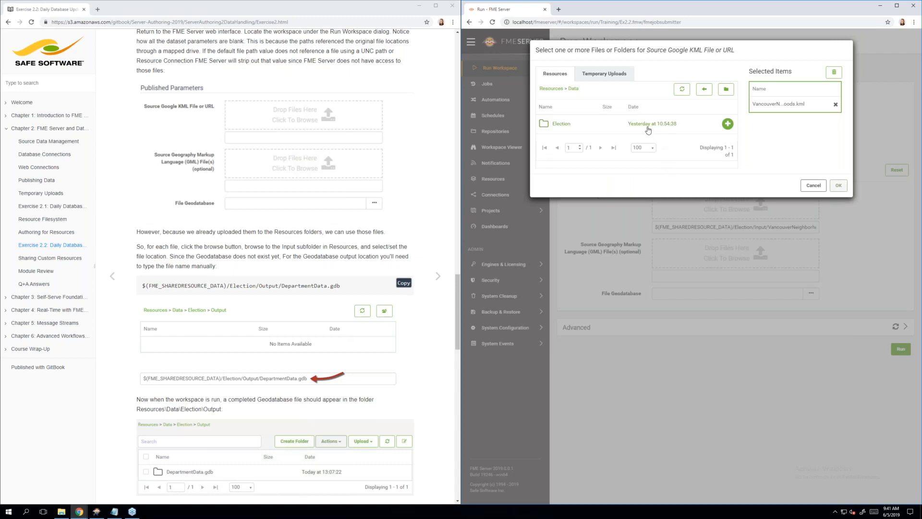
{"action": "left_click", "coordinate": [649, 129]}
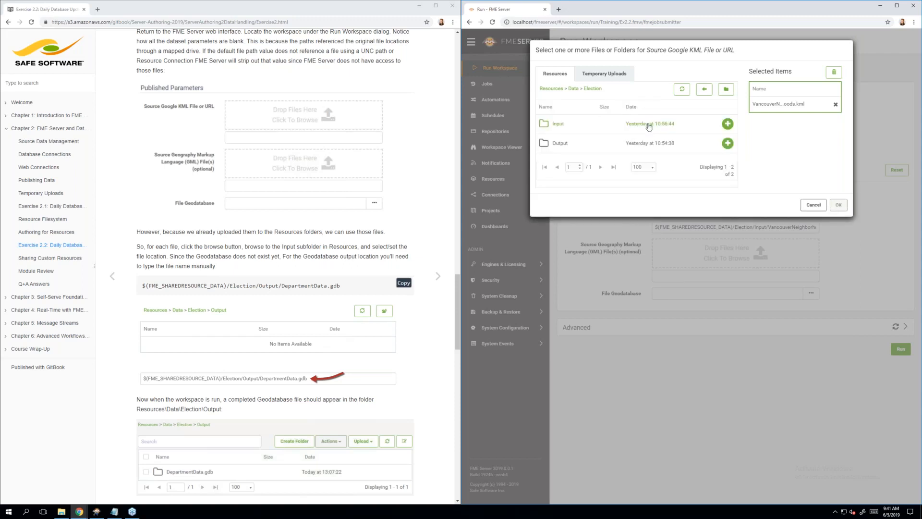
{"action": "left_click", "coordinate": [649, 126]}
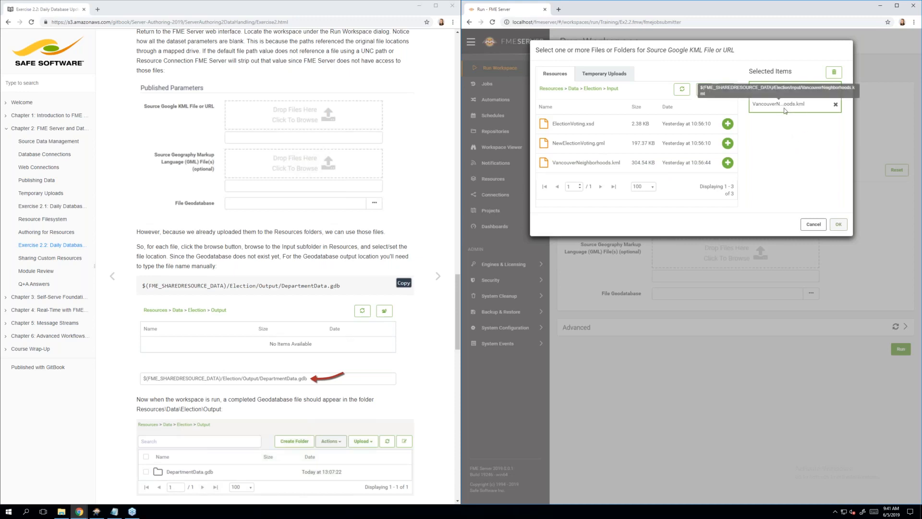
{"action": "left_click", "coordinate": [810, 225]}
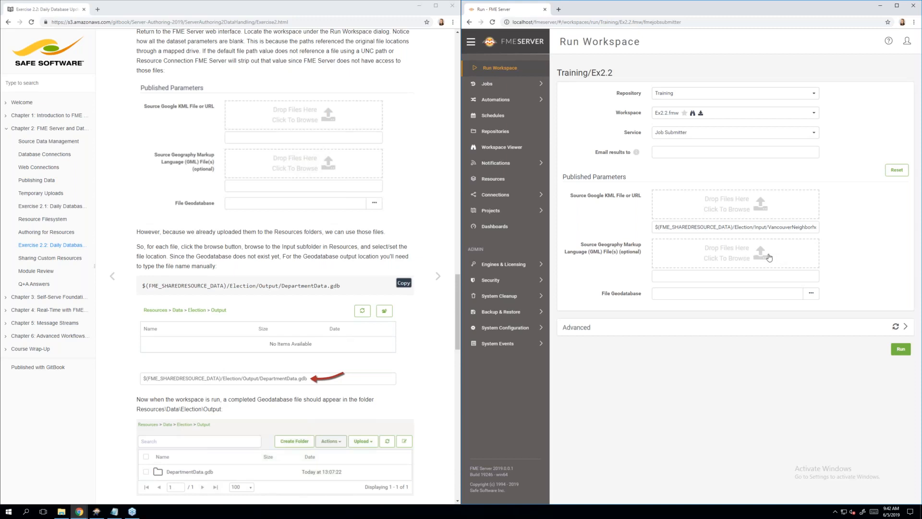
Set the source GML parameter to NewElectionVoting.gml from the shared Data > Election > Input resource folder
{"action": "left_click", "coordinate": [769, 258]}
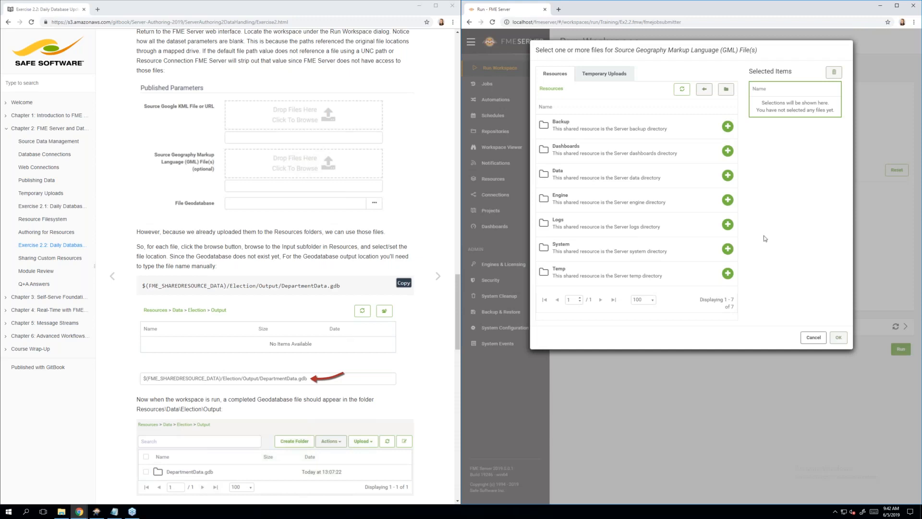
{"action": "left_click", "coordinate": [654, 179]}
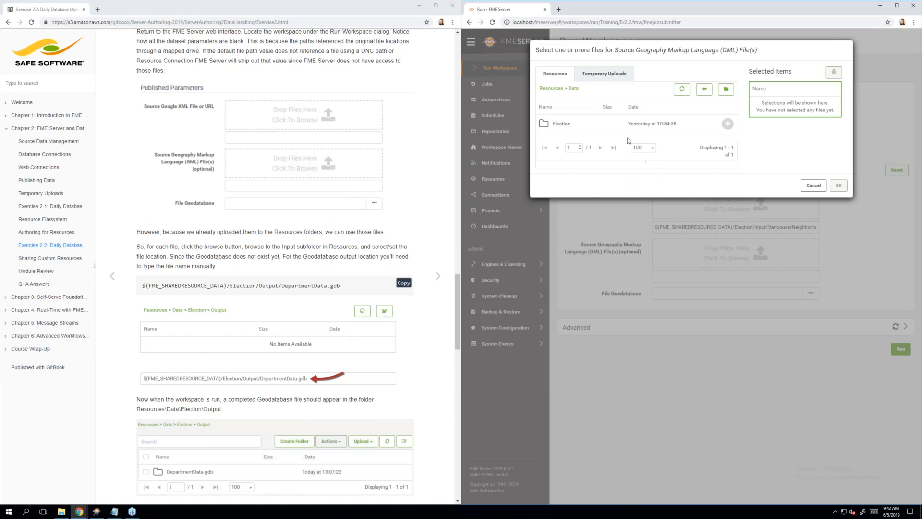
{"action": "left_click", "coordinate": [599, 125]}
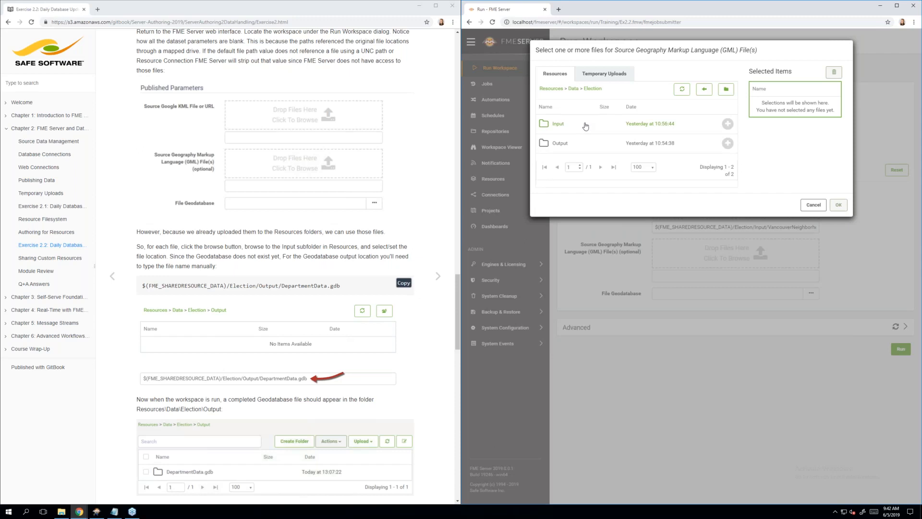
{"action": "left_click", "coordinate": [586, 126]}
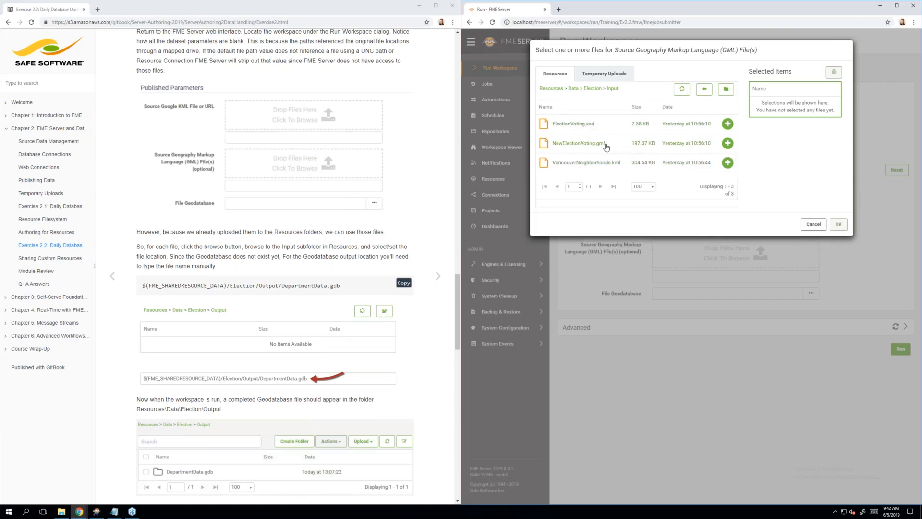
{"action": "left_click", "coordinate": [728, 143]}
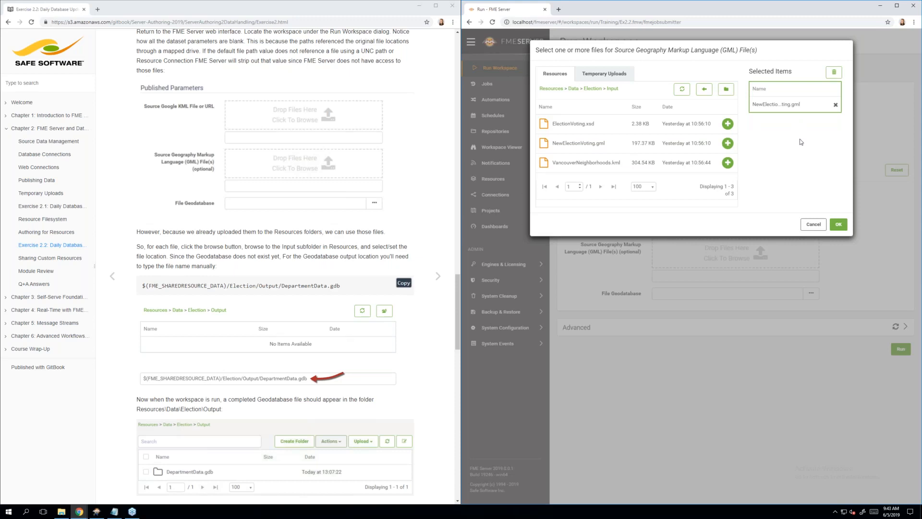
{"action": "left_click", "coordinate": [839, 225]}
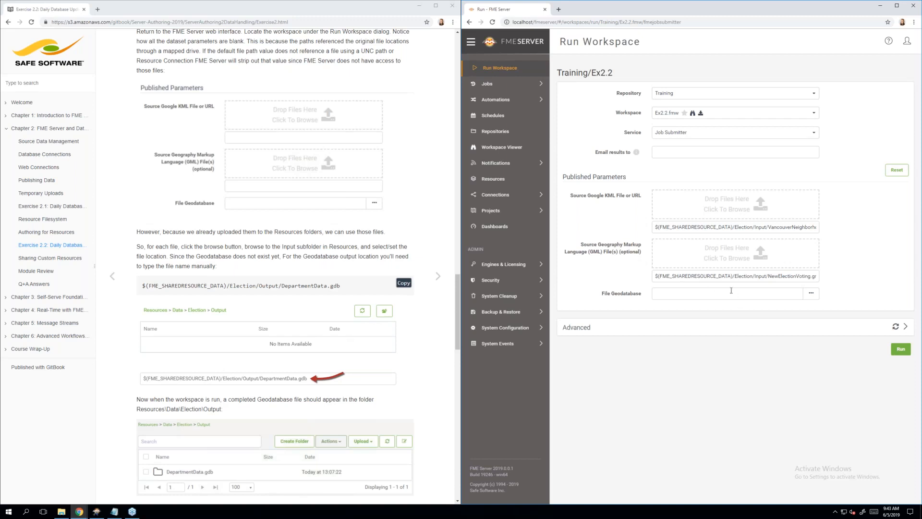
Browse to the shared Data > Election > Output resource folder as the File Geodatabase destination
{"action": "left_click", "coordinate": [812, 294]}
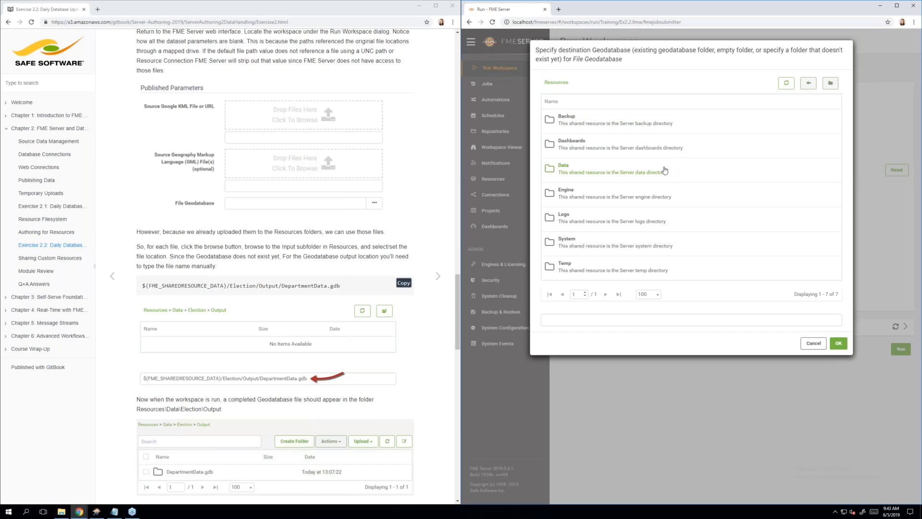
{"action": "left_click", "coordinate": [625, 173]}
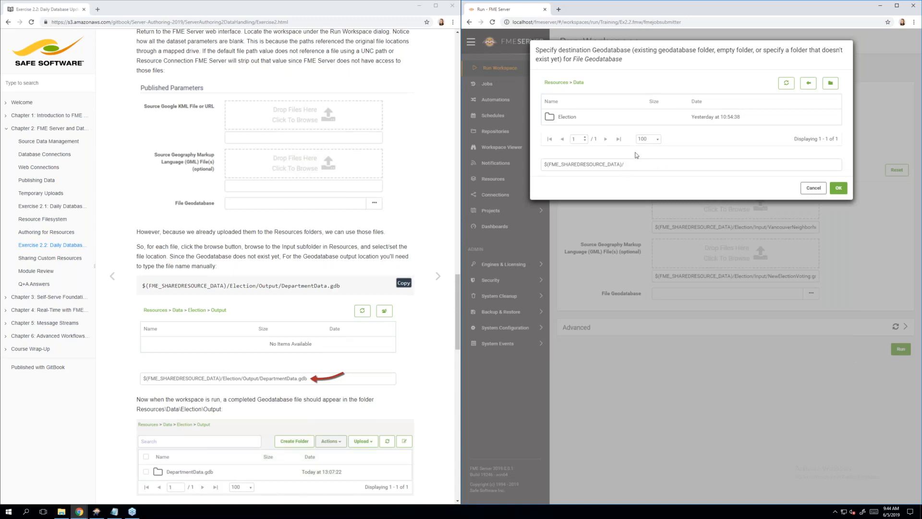
{"action": "left_click", "coordinate": [618, 121]}
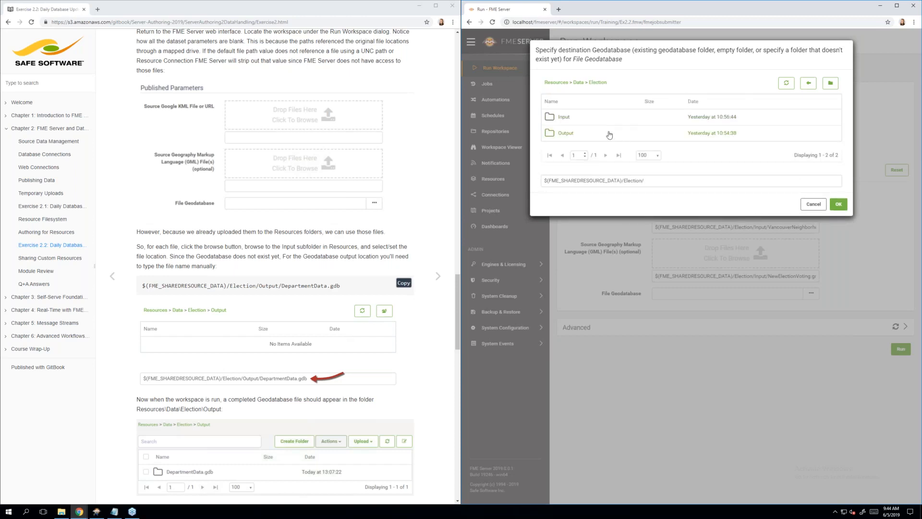
{"action": "left_click", "coordinate": [572, 134]}
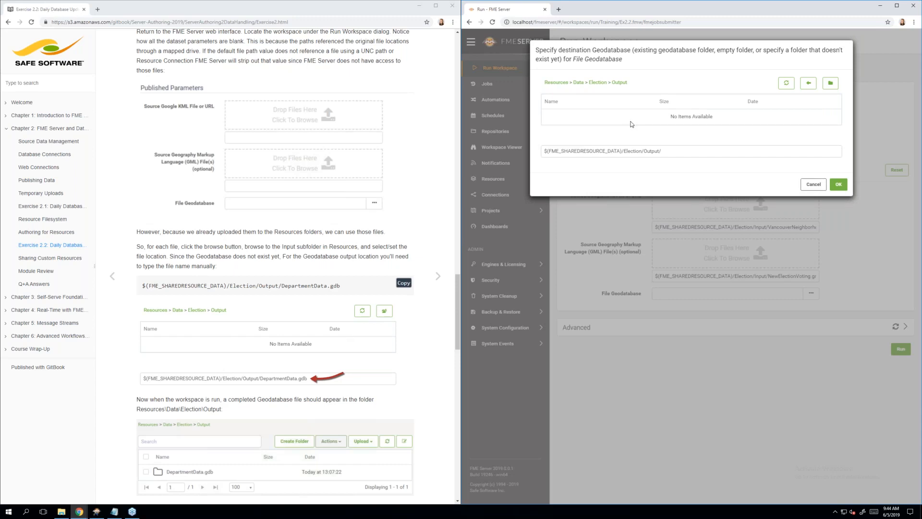
Complete the File Geodatabase destination path with the file name DepartmentData.gdb in the Election/Output folder and accept it
{"action": "left_click", "coordinate": [673, 150]}
{"action": "type", "text": "/"}
{"action": "left_click", "coordinate": [686, 151]}
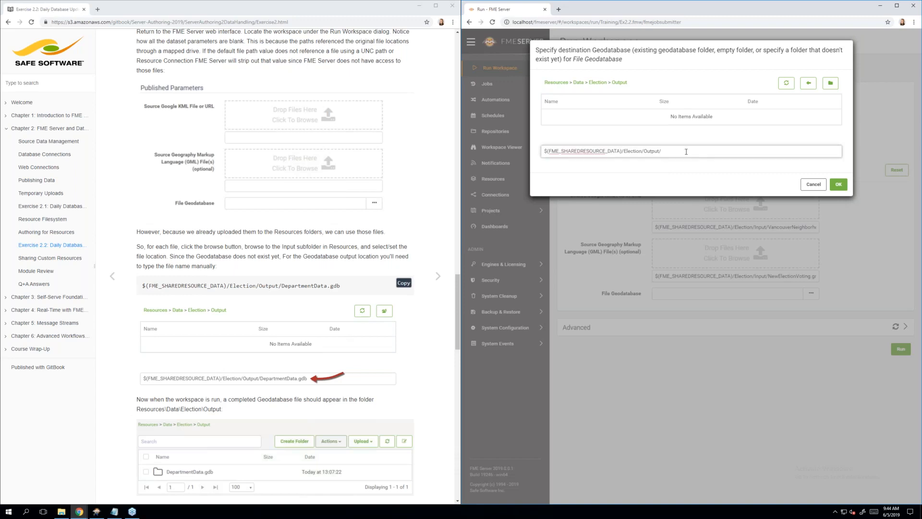
{"action": "type", "text": "DepartmentDAta.gdb"}
{"action": "left_click", "coordinate": [694, 151]}
{"action": "key", "text": "BackSpace"}
{"action": "type", "text": "a"}
{"action": "left_click", "coordinate": [665, 172]}
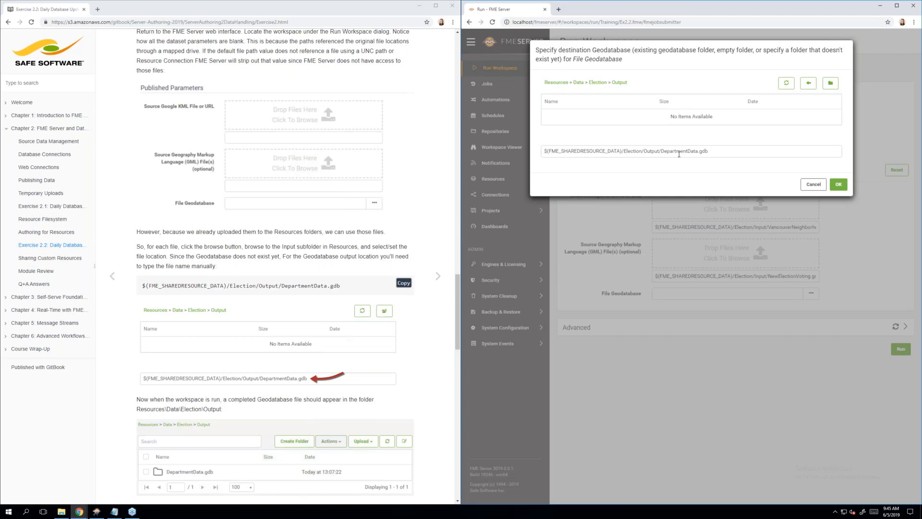
{"action": "left_click", "coordinate": [842, 185]}
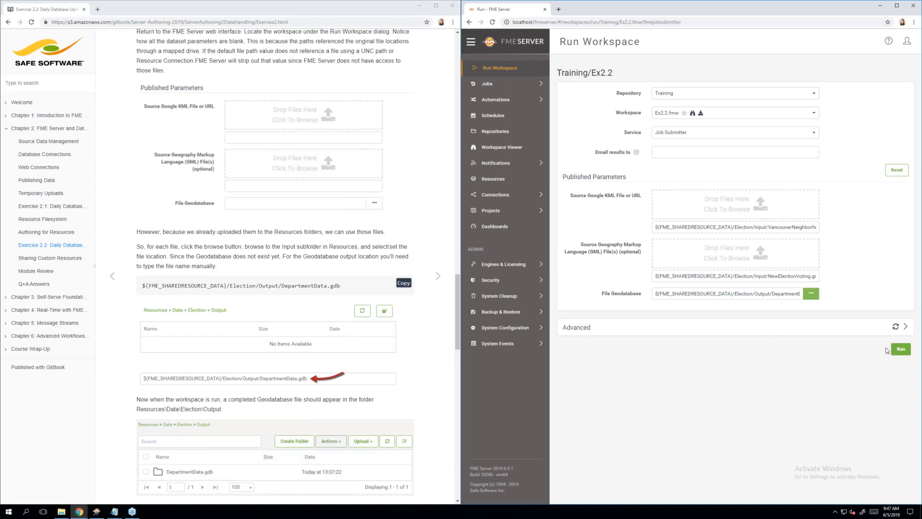
Run the Ex2.2 workspace and read the exercise's notes on the expected output and the Apply FME Server Parameter section
{"action": "left_click", "coordinate": [904, 354]}
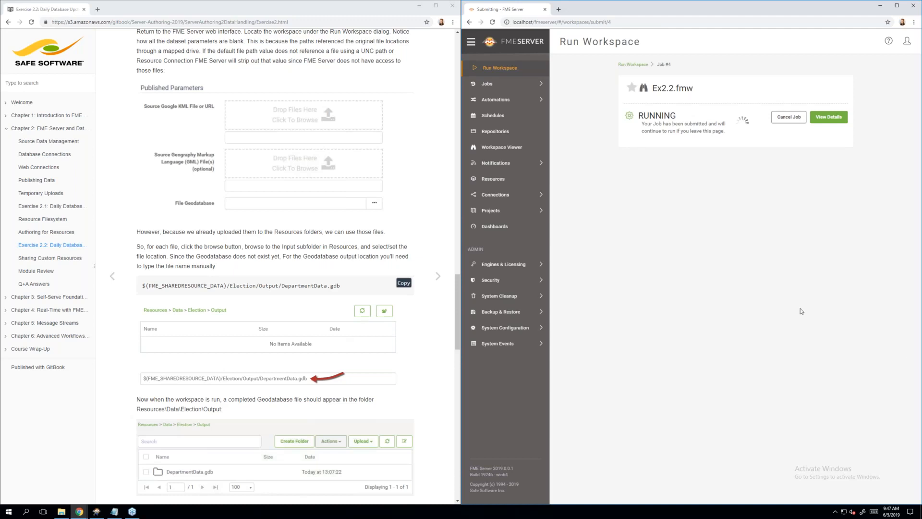
{"action": "scroll", "coordinate": [275, 266], "scroll_direction": "down", "scroll_amount": 2}
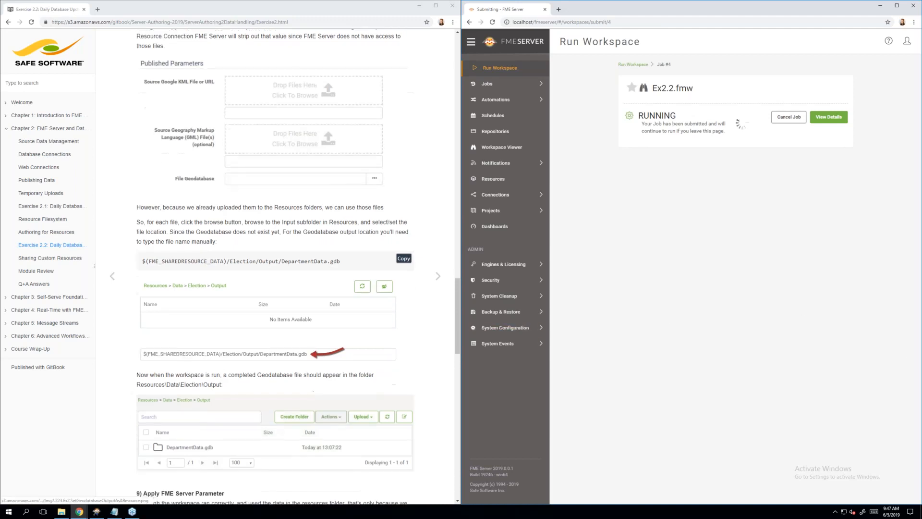
{"action": "scroll", "coordinate": [446, 379], "scroll_direction": "down", "scroll_amount": 2}
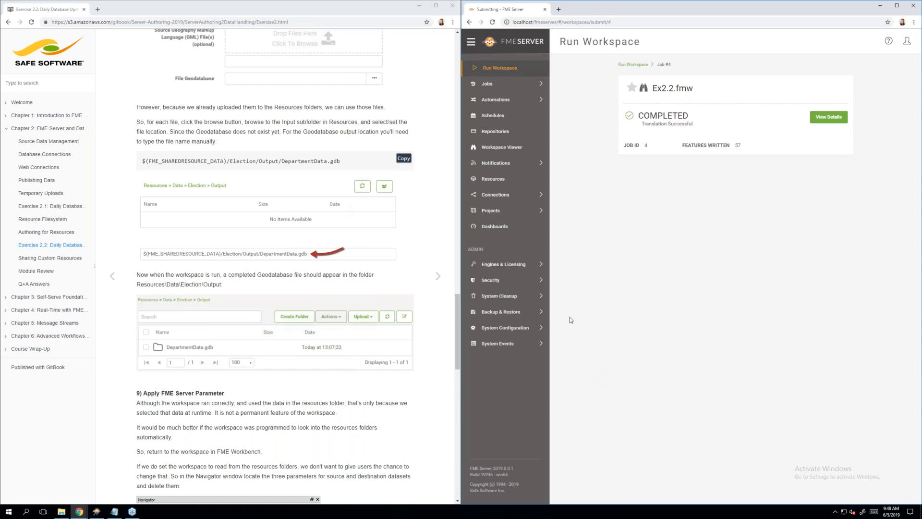
Check the Data > Election > Output folder in the server's Resources for the written geodatabase
{"action": "left_click", "coordinate": [501, 181]}
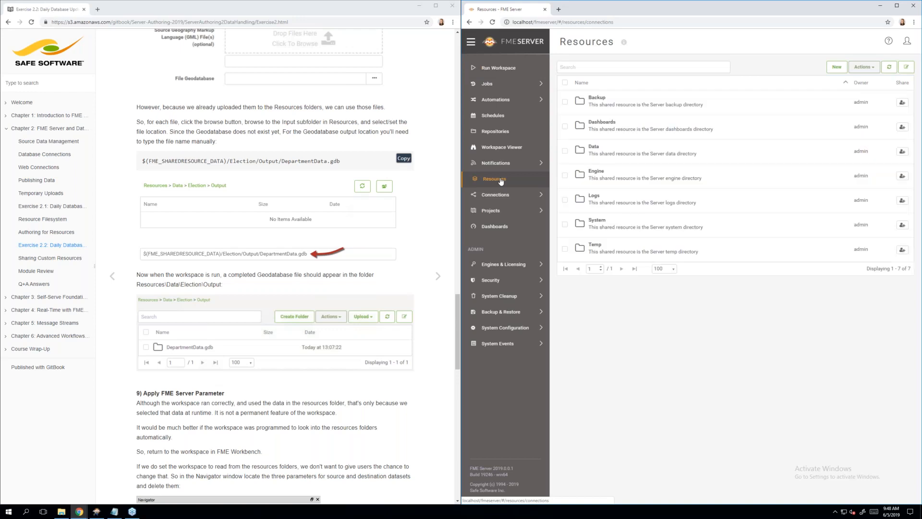
{"action": "left_click", "coordinate": [602, 155]}
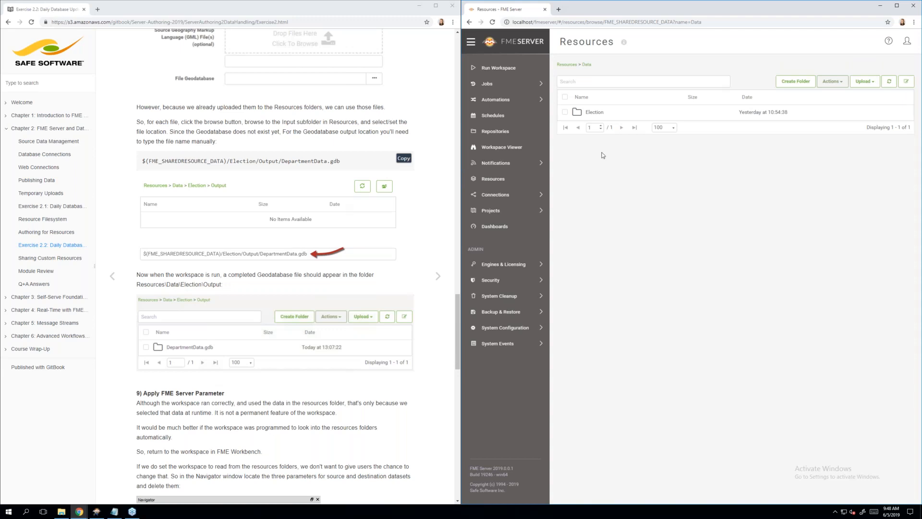
{"action": "left_click", "coordinate": [608, 115]}
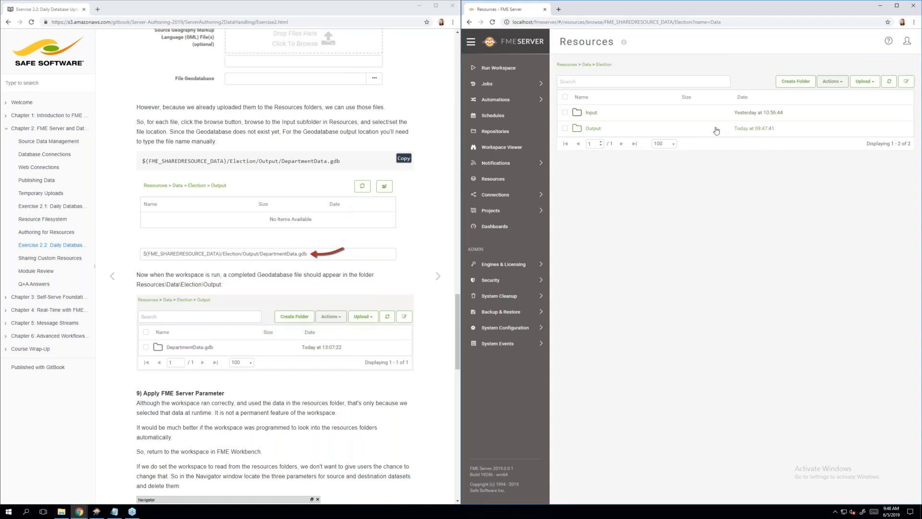
{"action": "left_click", "coordinate": [613, 131]}
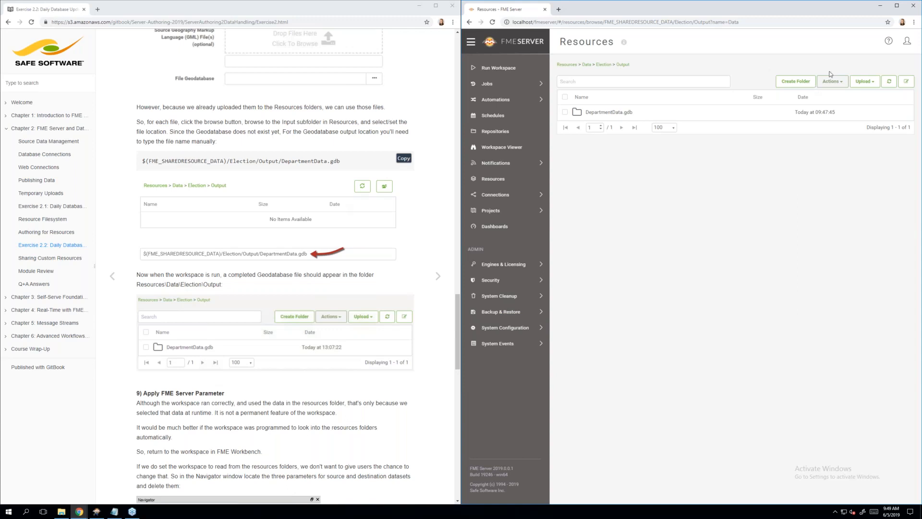
Switch to FME Workbench and read the exercise's sections 9 and 10 on deleting the published parameters and setting dataset paths
{"action": "left_click", "coordinate": [877, 7]}
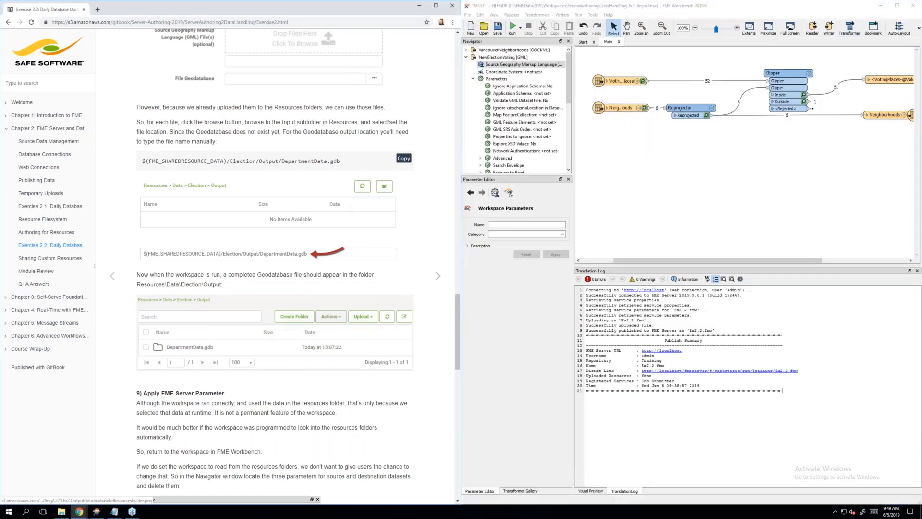
{"action": "scroll", "coordinate": [225, 501], "scroll_direction": "down", "scroll_amount": 2}
{"action": "scroll", "coordinate": [226, 480], "scroll_direction": "down", "scroll_amount": 3}
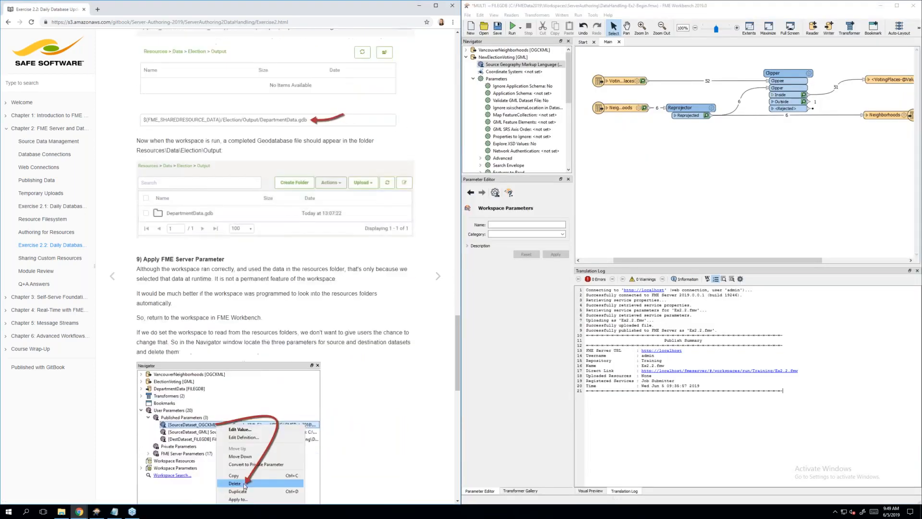
{"action": "scroll", "coordinate": [288, 267], "scroll_direction": "down", "scroll_amount": 2}
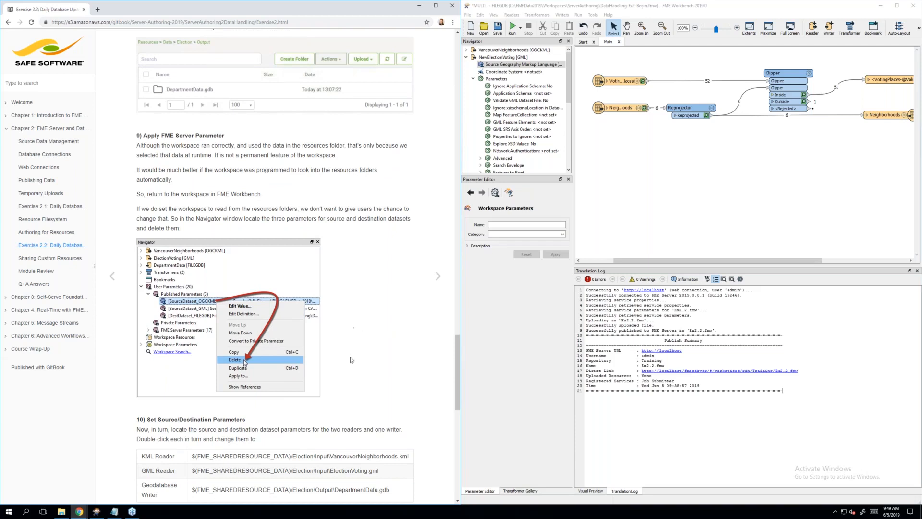
{"action": "scroll", "coordinate": [351, 360], "scroll_direction": "down", "scroll_amount": 2}
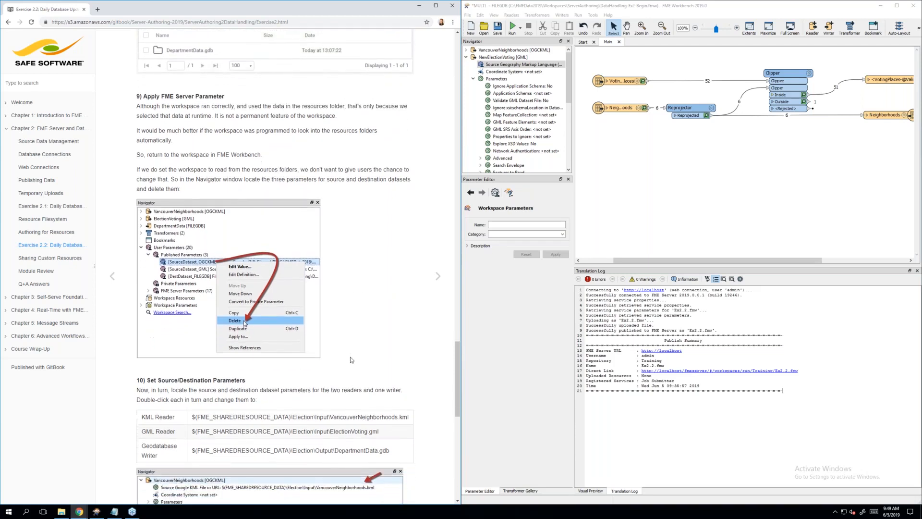
{"action": "scroll", "coordinate": [351, 360], "scroll_direction": "down", "scroll_amount": 1}
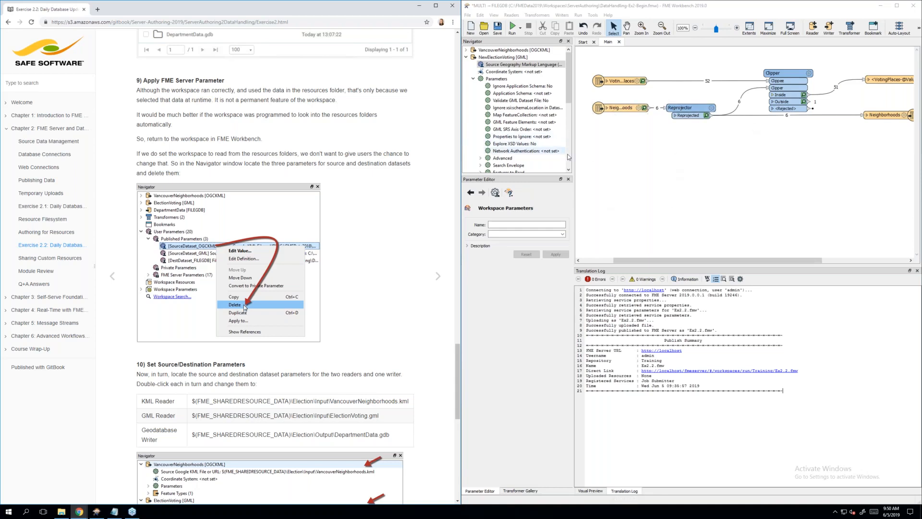
Collapse the NewElectionVoting reader, expand Published Parameters under User Parameters, and widen the Navigator enough to read the full dataset paths
{"action": "left_click", "coordinate": [466, 57]}
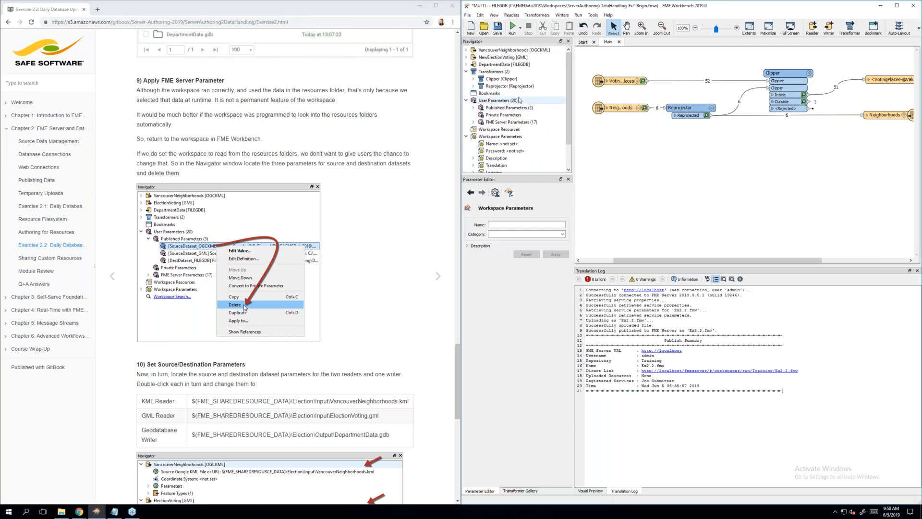
{"action": "left_click", "coordinate": [475, 108]}
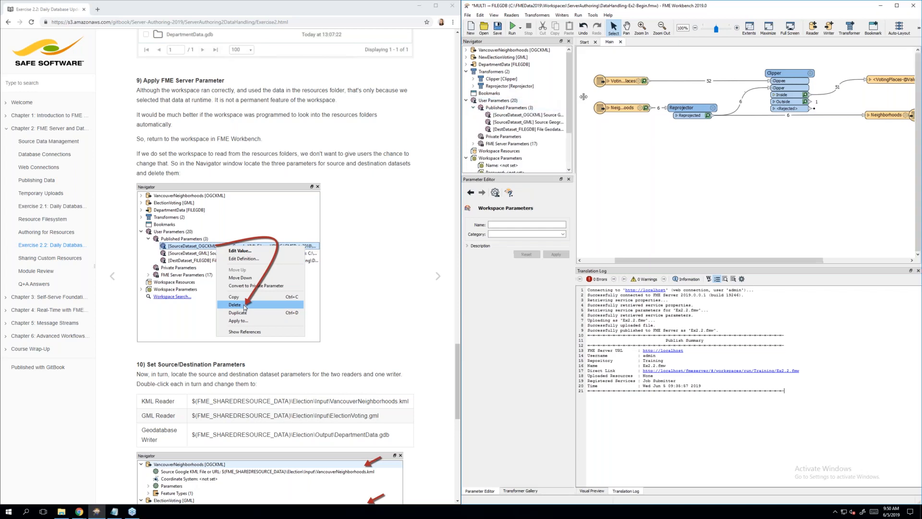
{"action": "left_click_drag", "start_coordinate": [576, 95], "coordinate": [839, 61]}
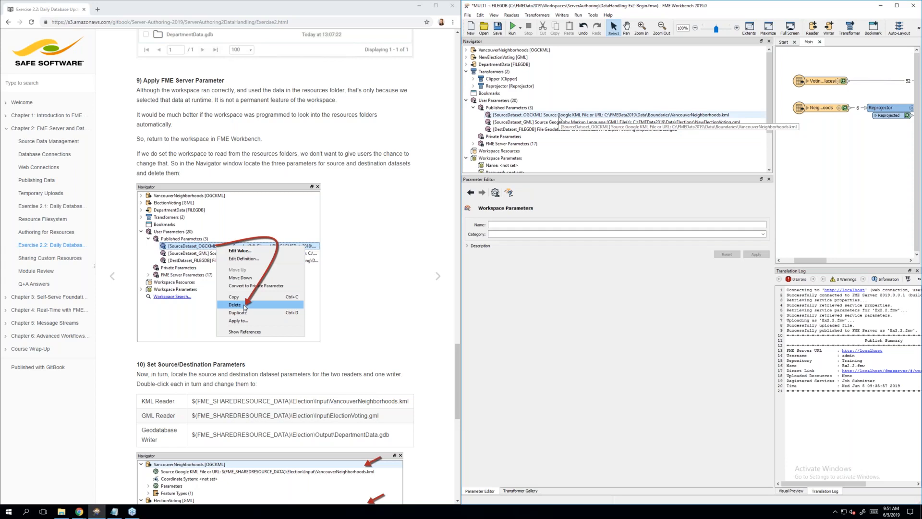
Delete the published parameters SourceDataset_OGCKML, SourceDataset_GML and DestDataset_FILEGDB from the workspace
{"action": "right_click", "coordinate": [560, 119]}
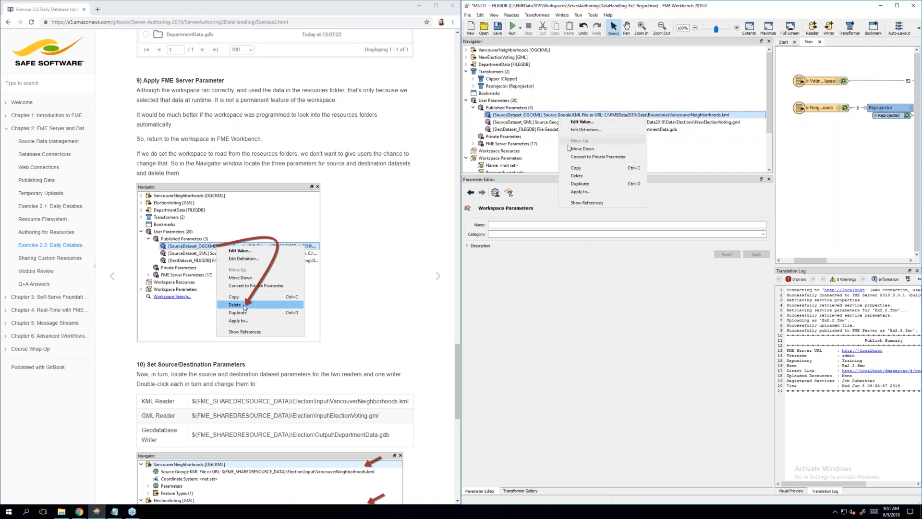
{"action": "left_click", "coordinate": [576, 177]}
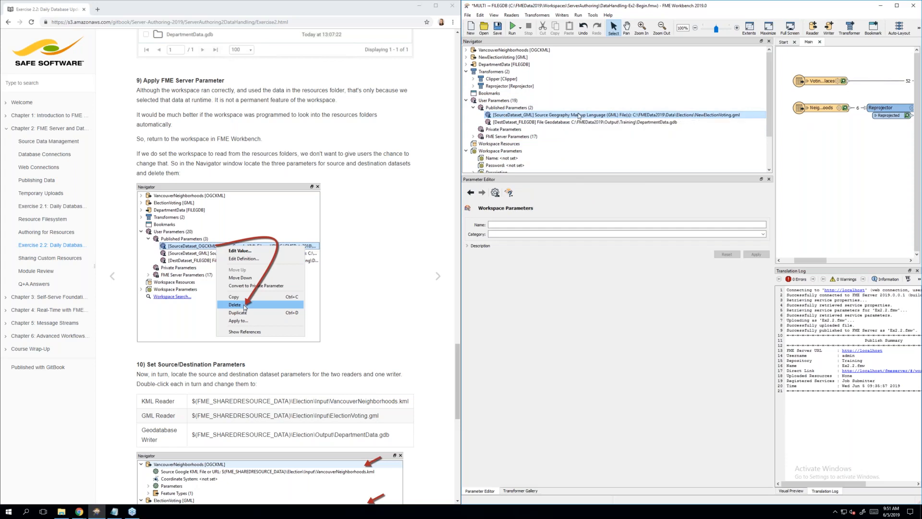
{"action": "right_click", "coordinate": [579, 116]}
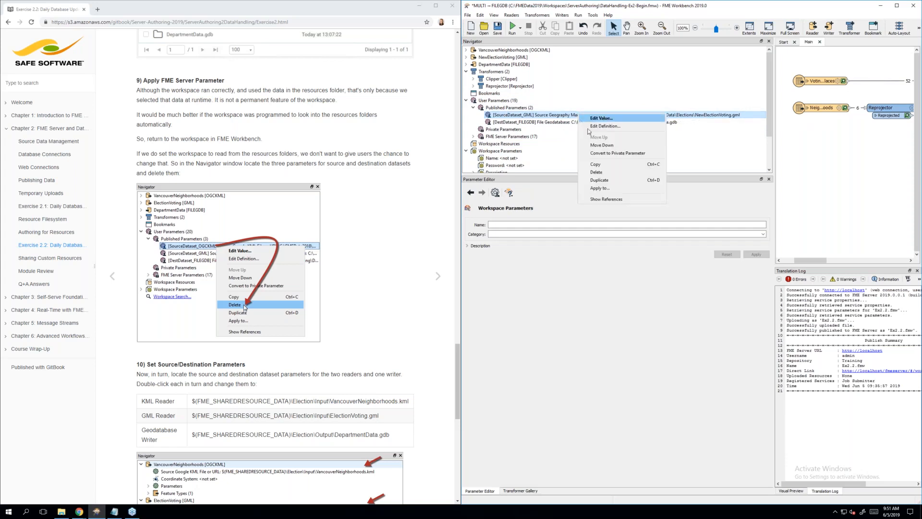
{"action": "left_click", "coordinate": [598, 172]}
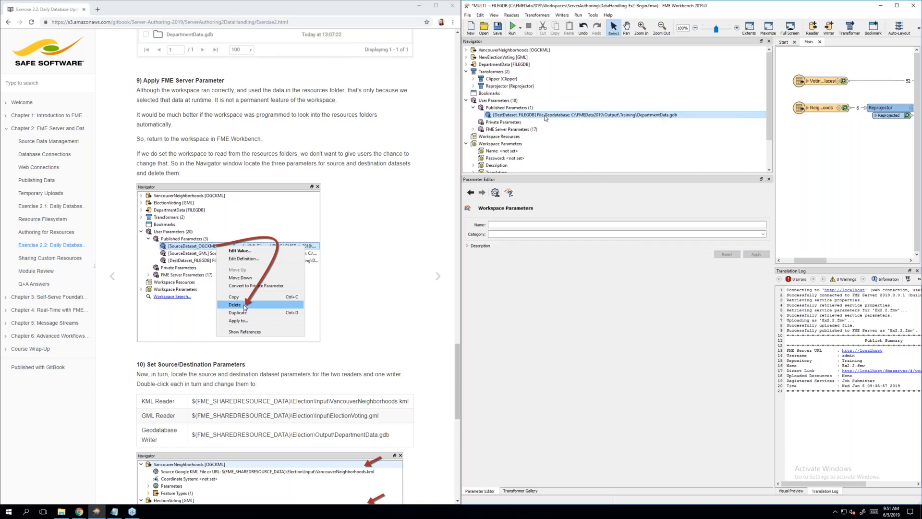
{"action": "right_click", "coordinate": [545, 118]}
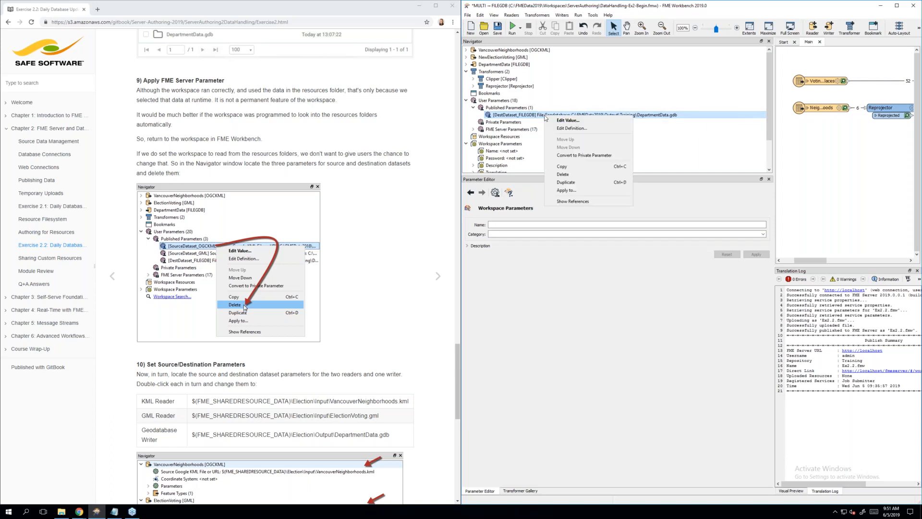
Delete the DestDataset_FILEGDB published parameter and consult the exercise's section on setting source and destination parameters
{"action": "left_click", "coordinate": [573, 175]}
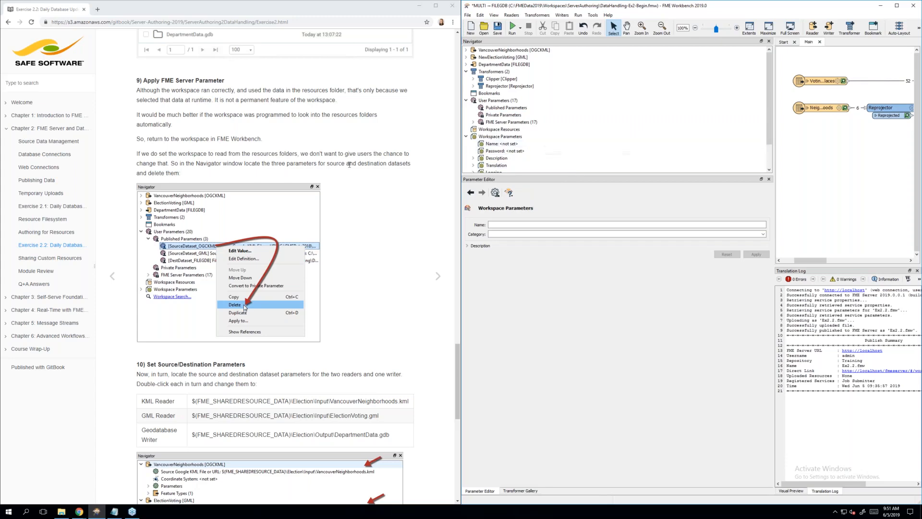
{"action": "scroll", "coordinate": [350, 165], "scroll_direction": "down", "scroll_amount": 3}
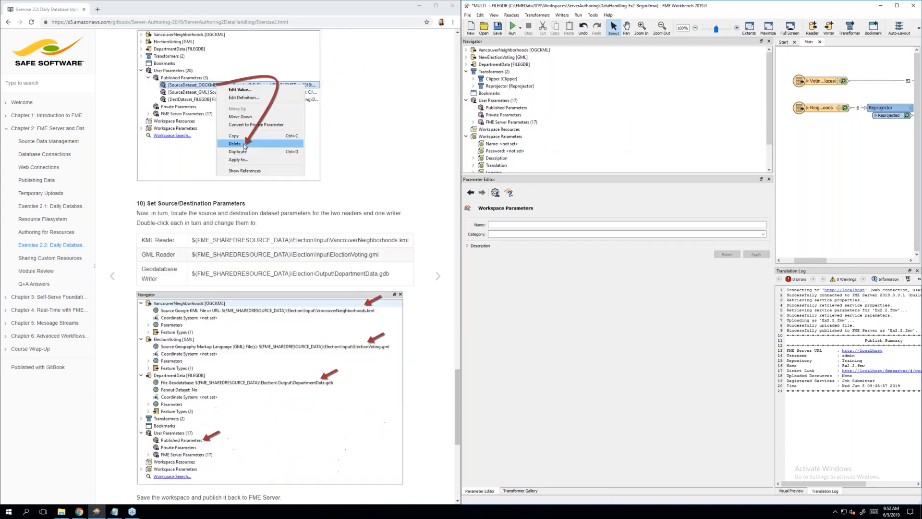
{"action": "scroll", "coordinate": [275, 267], "scroll_direction": "down", "scroll_amount": 4}
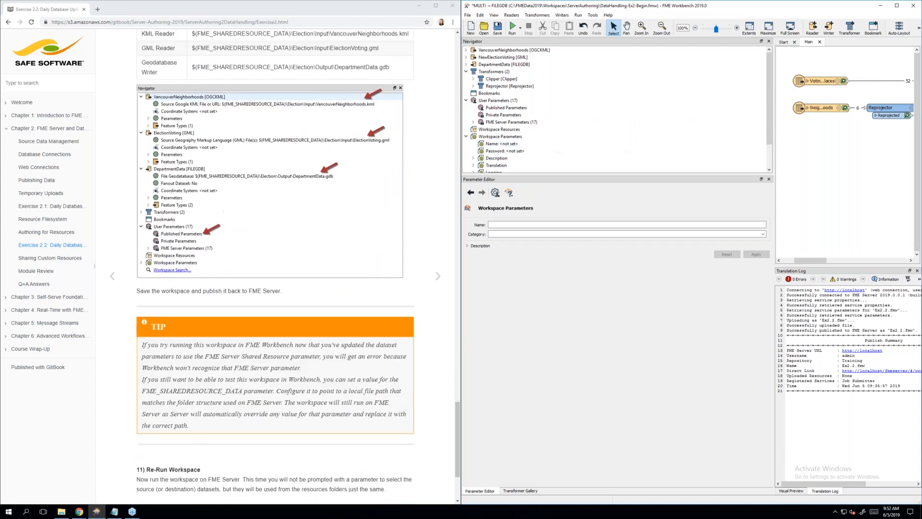
{"action": "scroll", "coordinate": [275, 267], "scroll_direction": "up", "scroll_amount": 1}
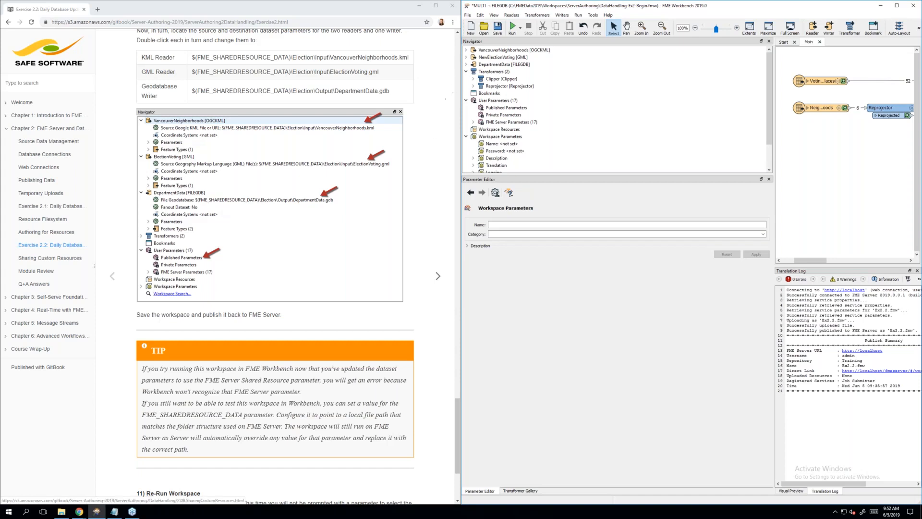
Open the VancouverNeighborhoods KML reader's source path in the text editor, list the FME parameters, and remove the folder path before \VancouverNeighborhoods.kml
{"action": "left_click", "coordinate": [466, 51]}
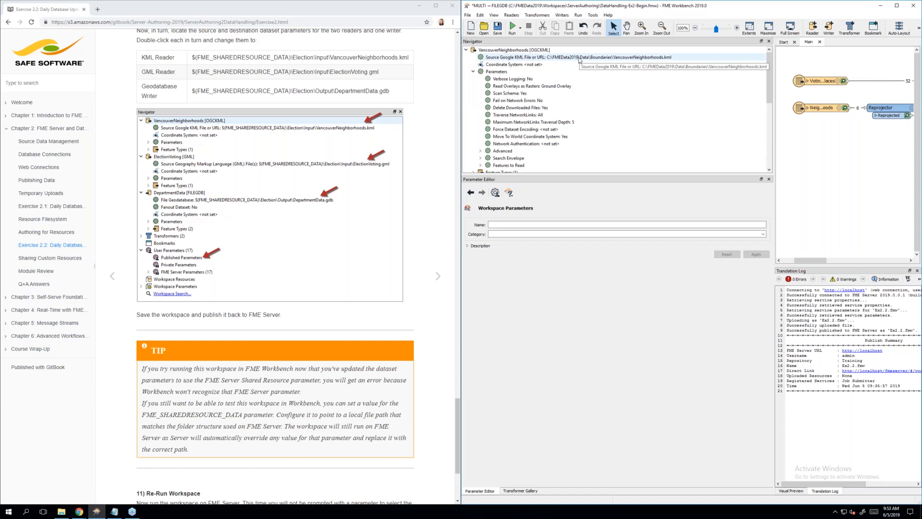
{"action": "double_click", "coordinate": [580, 58]}
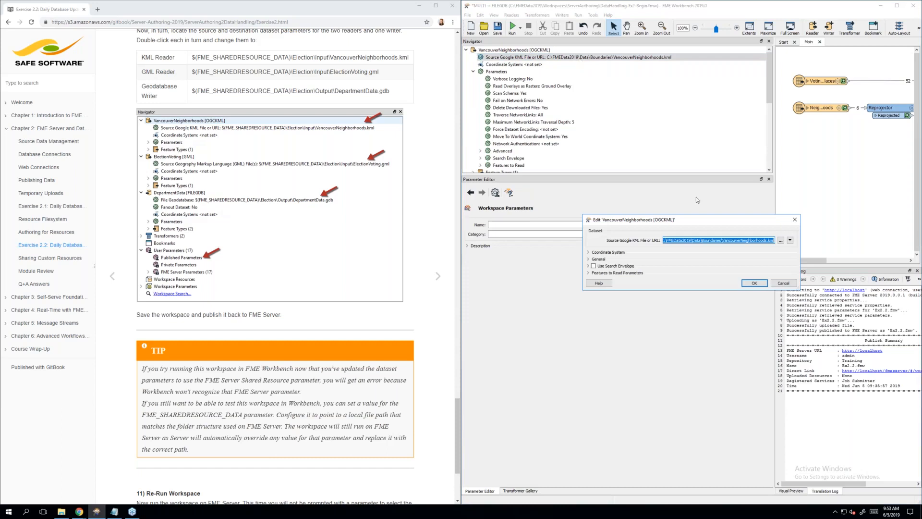
{"action": "left_click", "coordinate": [791, 241]}
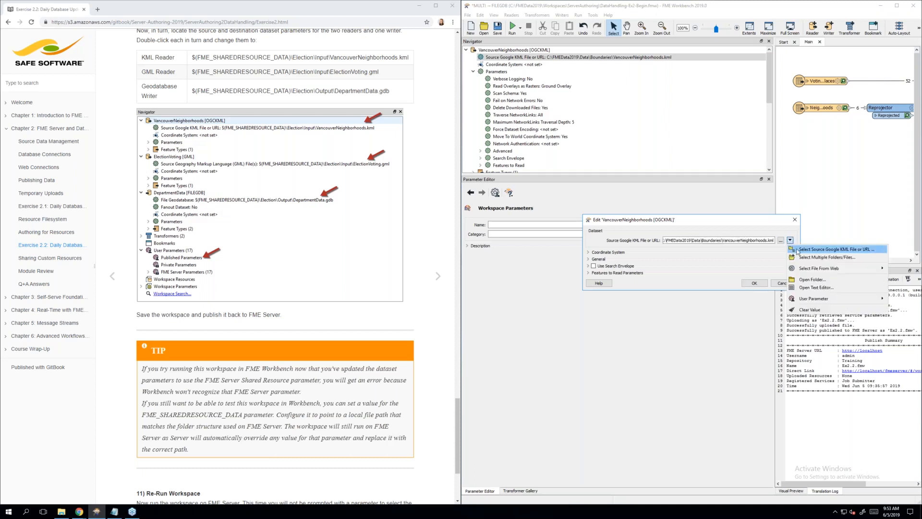
{"action": "left_click", "coordinate": [815, 289]}
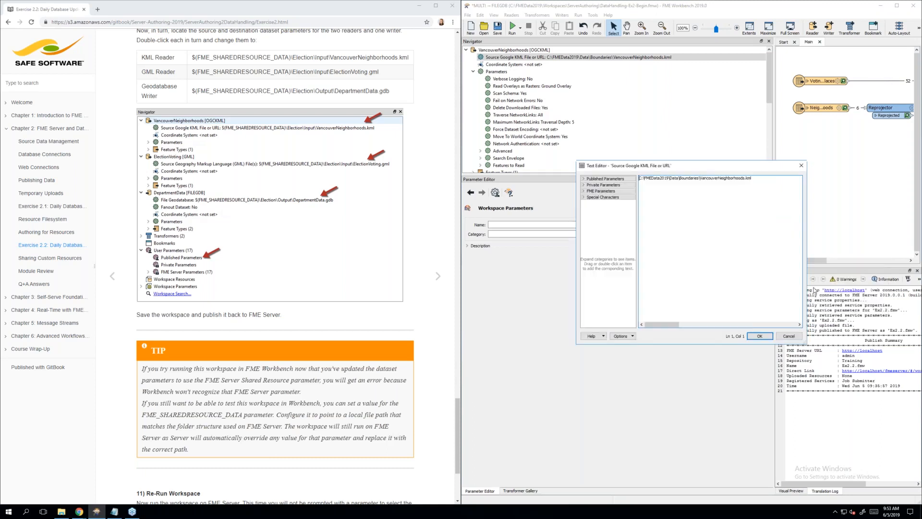
{"action": "left_click", "coordinate": [613, 191]}
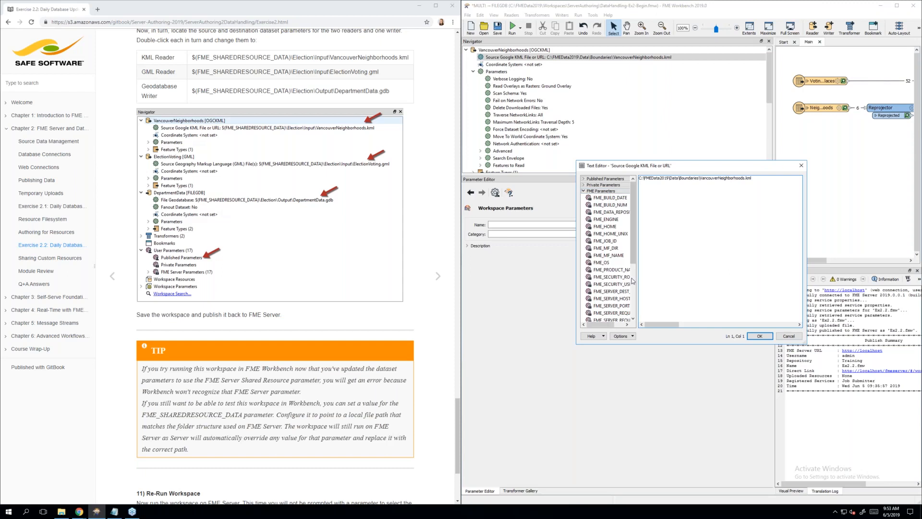
{"action": "scroll", "coordinate": [618, 266], "scroll_direction": "down", "scroll_amount": 5}
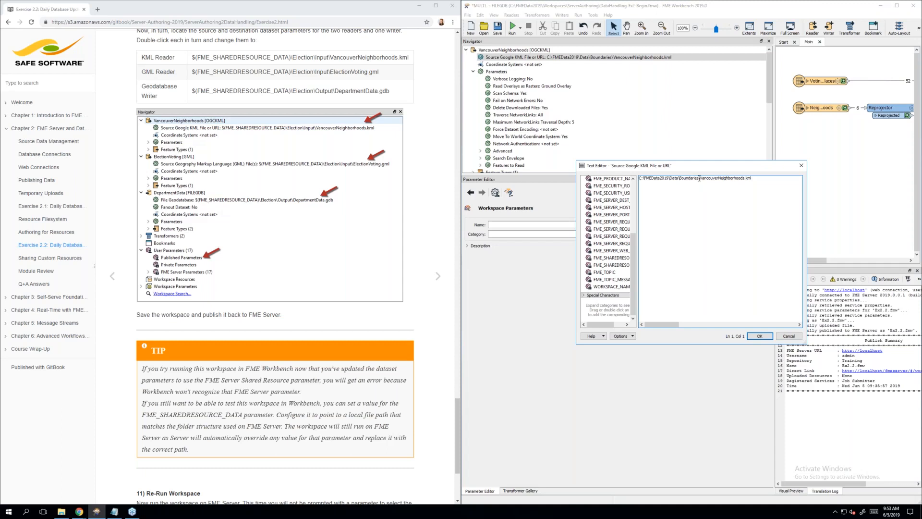
{"action": "left_click_drag", "start_coordinate": [700, 179], "coordinate": [634, 176]}
{"action": "key", "text": "BackSpace"}
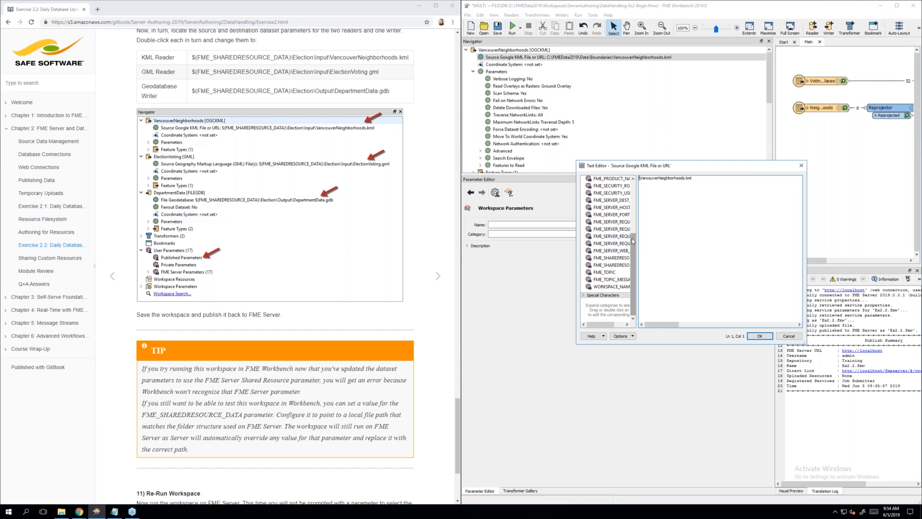
Complete the KML source path as $(FME_SHAREDRESOURCE_DATA)\Election\Input\VancouverNeighborhoods.kml using the FME_SHAREDRESOURCE_DATA parameter, and accept the reader's settings
{"action": "left_click_drag", "start_coordinate": [637, 231], "coordinate": [677, 173]}
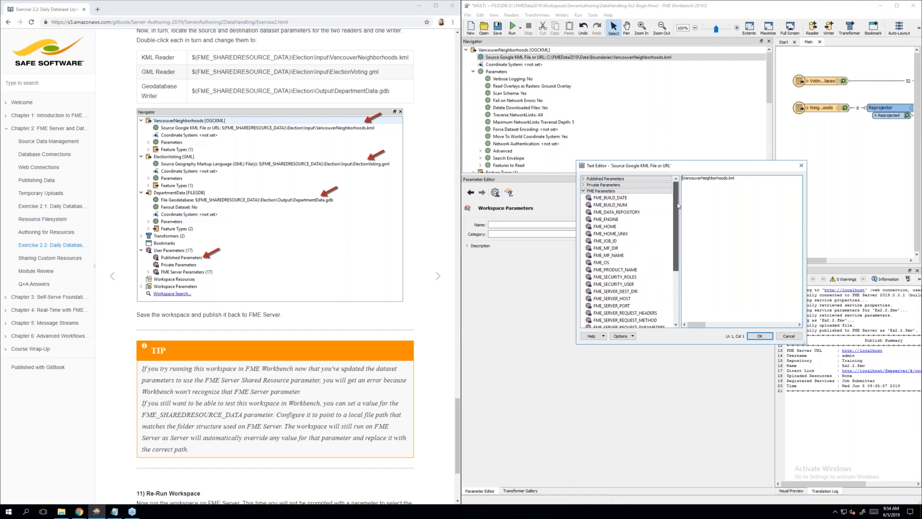
{"action": "left_click_drag", "start_coordinate": [677, 211], "coordinate": [672, 242]}
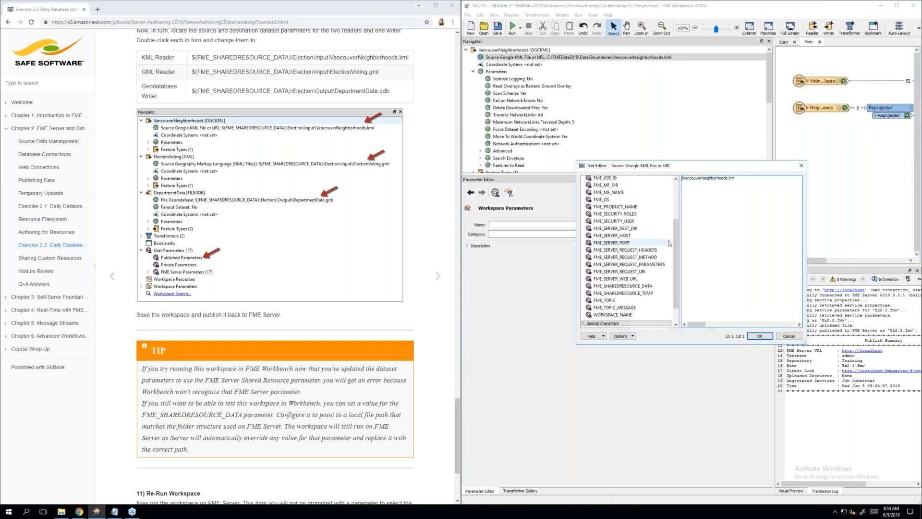
{"action": "double_click", "coordinate": [644, 287]}
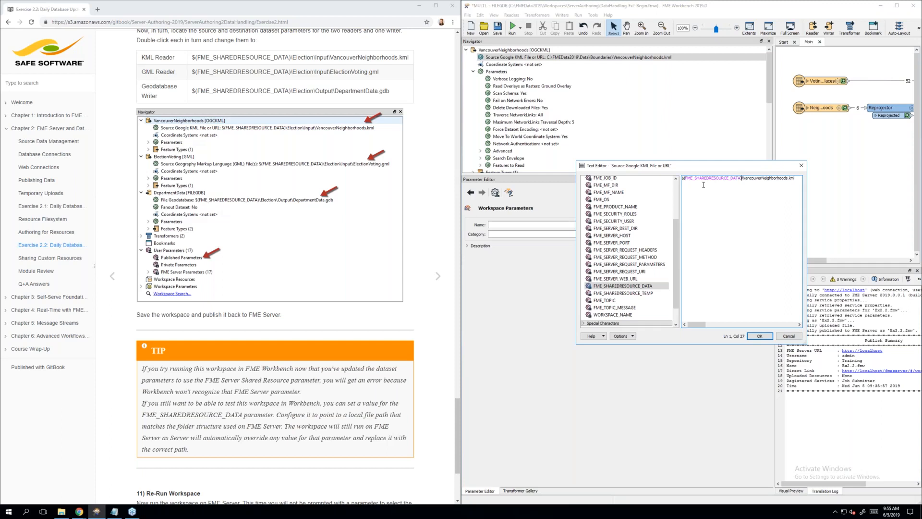
{"action": "type", "text": "\\Election\\Input\\"}
{"action": "scroll", "coordinate": [274, 240], "scroll_direction": "up", "scroll_amount": 2}
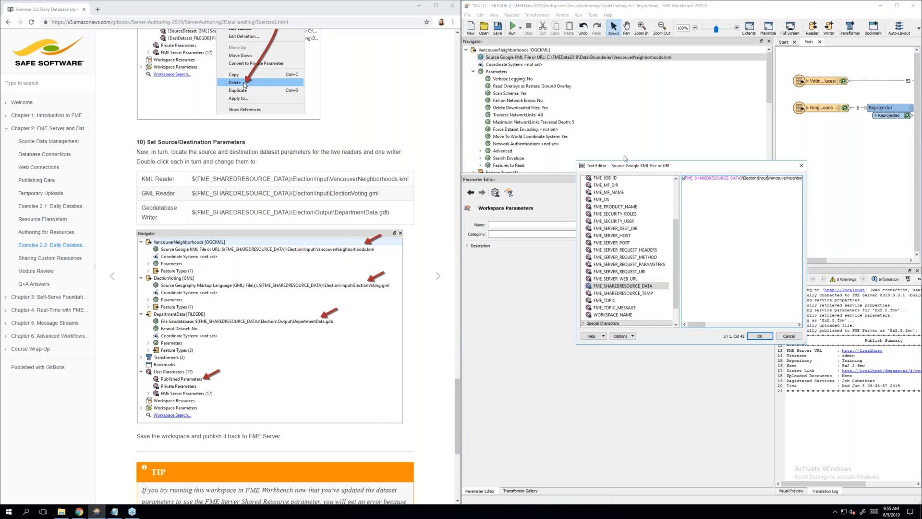
{"action": "left_click", "coordinate": [759, 336]}
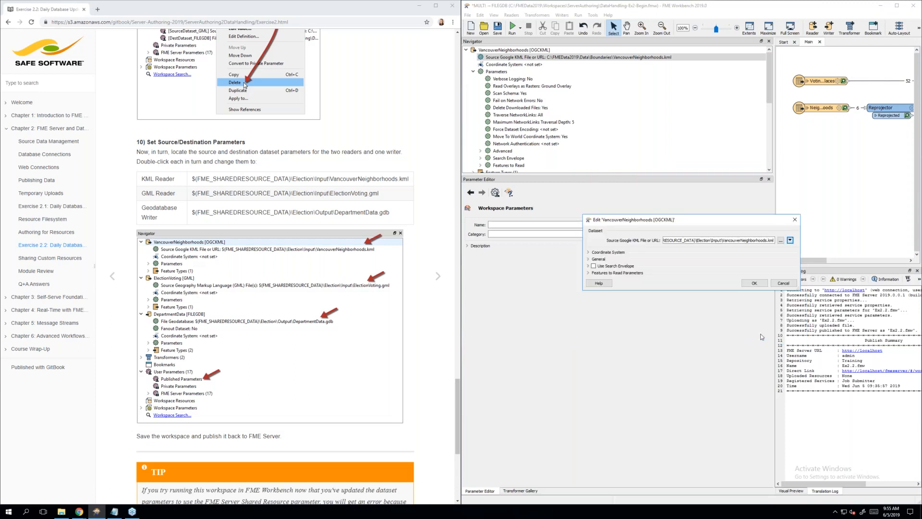
{"action": "left_click", "coordinate": [754, 284]}
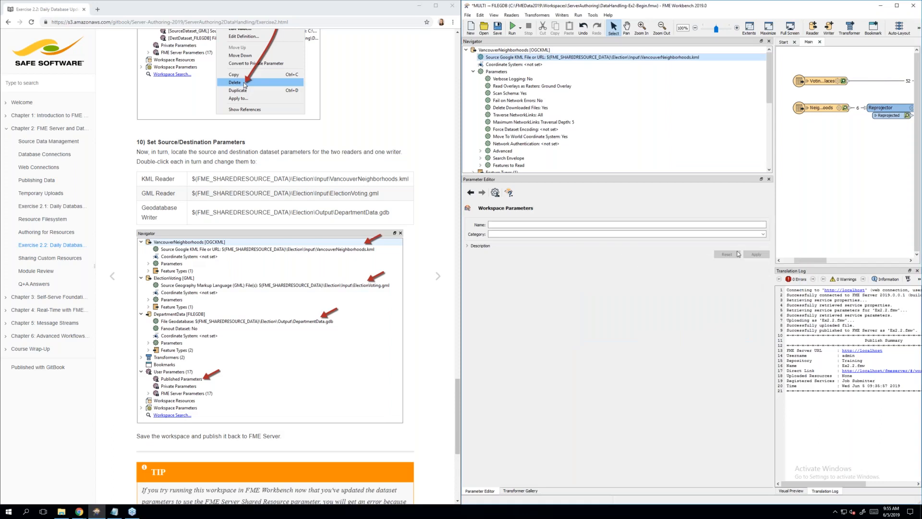
{"action": "left_click", "coordinate": [467, 50]}
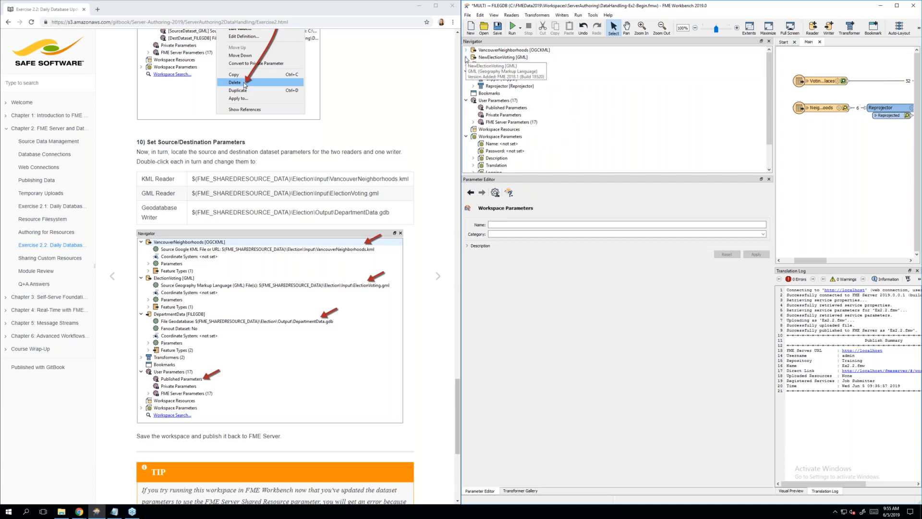
Open the NewElectionVoting GML reader's source dataset for editing and clear its file path
{"action": "left_click", "coordinate": [467, 58]}
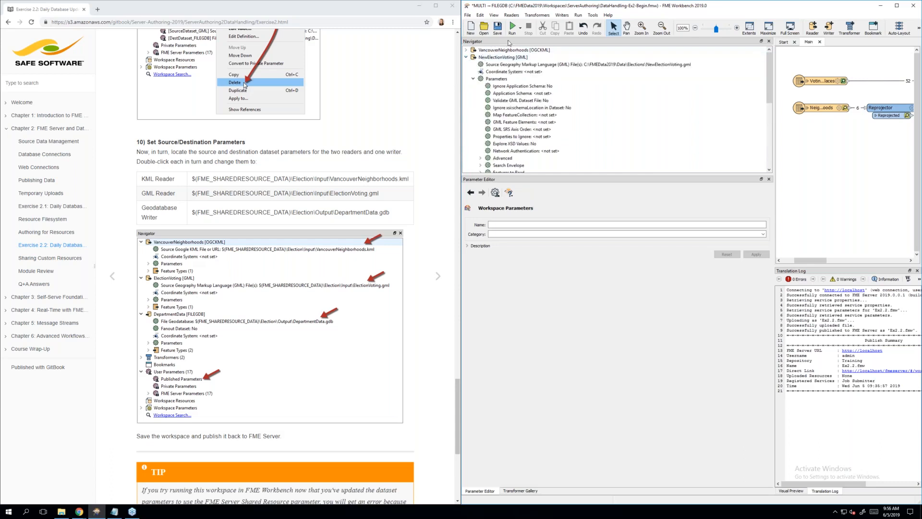
{"action": "double_click", "coordinate": [512, 66]}
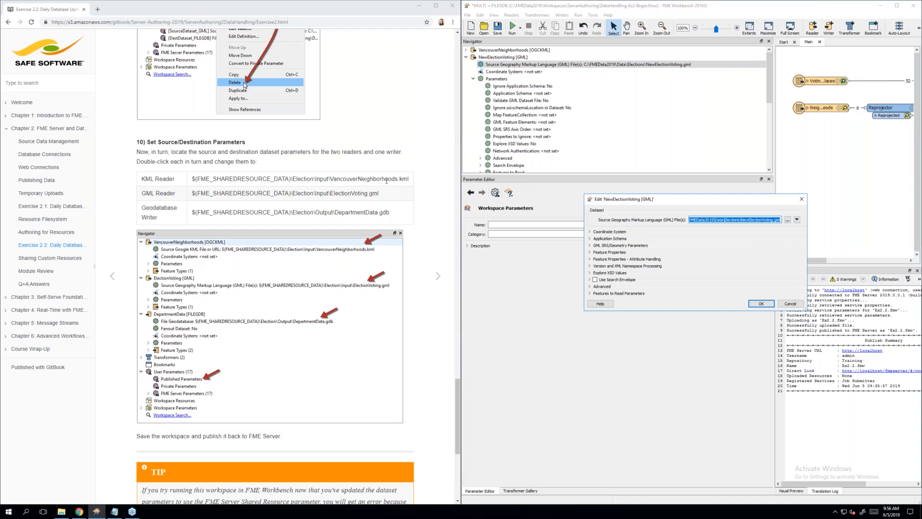
{"action": "left_click_drag", "start_coordinate": [379, 194], "coordinate": [191, 193]}
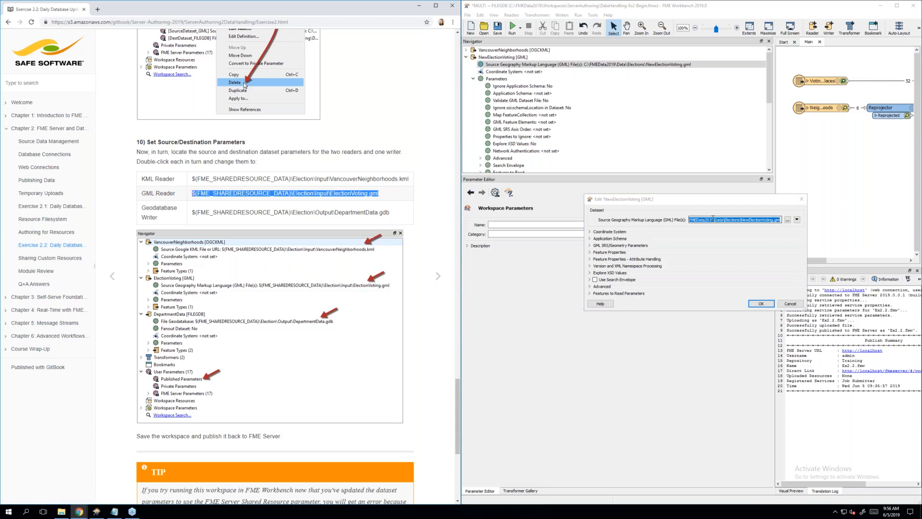
{"action": "left_click", "coordinate": [731, 221]}
{"action": "type", "text": "a"}
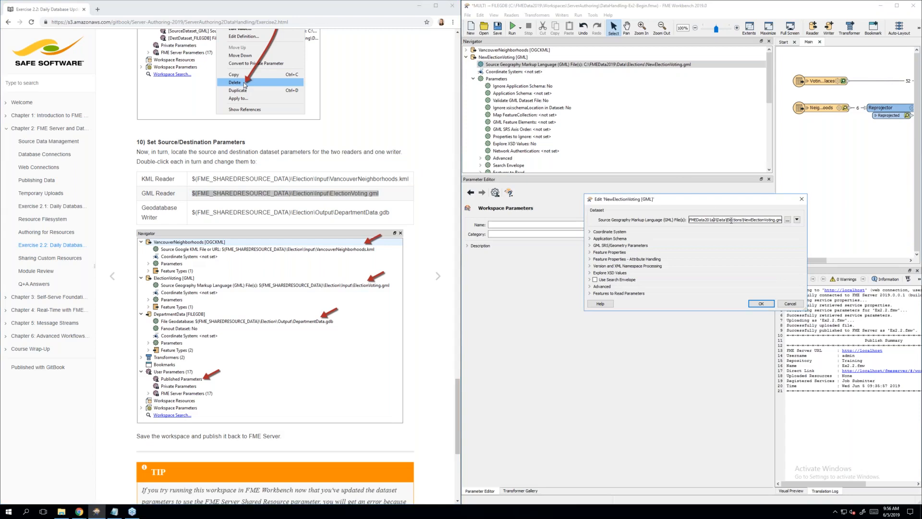
{"action": "key", "text": "BackSpace"}
{"action": "key", "text": "ctrl+a"}
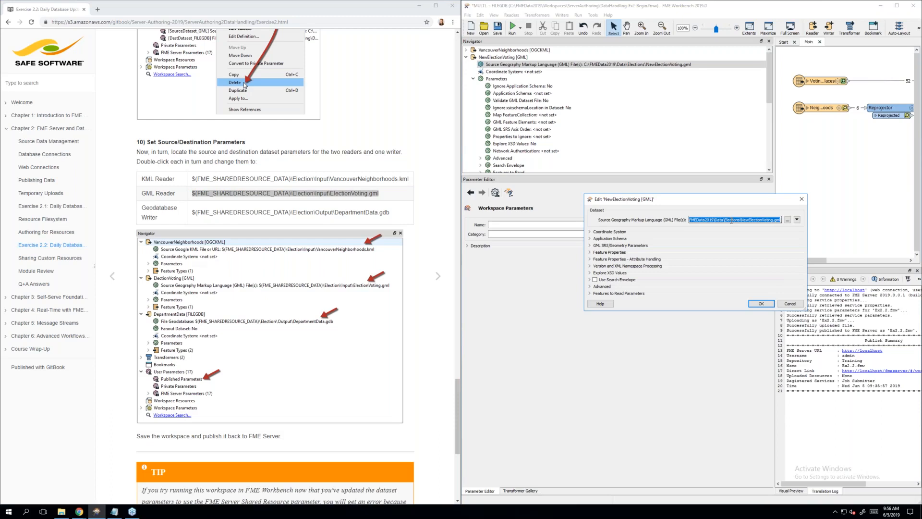
{"action": "key", "text": "BackSpace"}
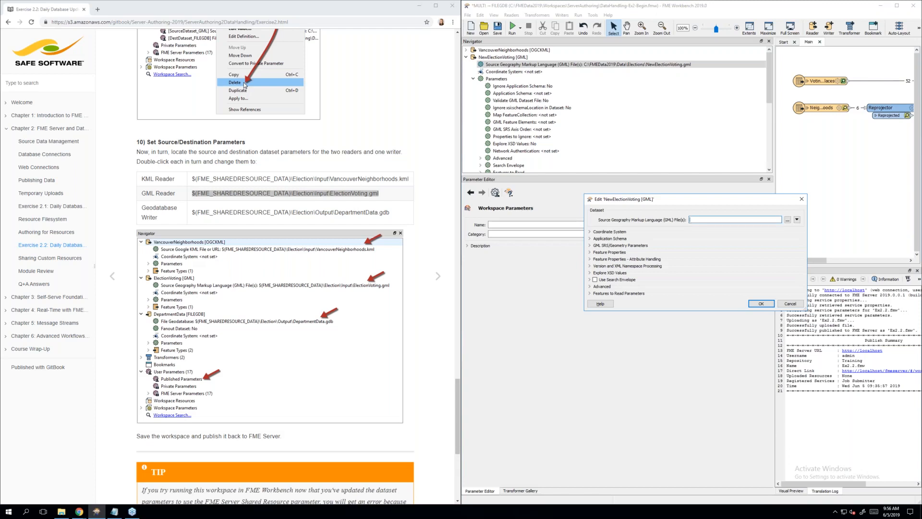
Copy the exercise's GML path into the reader's source, adapt it to $(FME_SHAREDRESOURCE_DATA)\Election\Input\NewElectionVoting.gml, and accept it
{"action": "right_click", "coordinate": [356, 193]}
{"action": "left_click", "coordinate": [366, 200]}
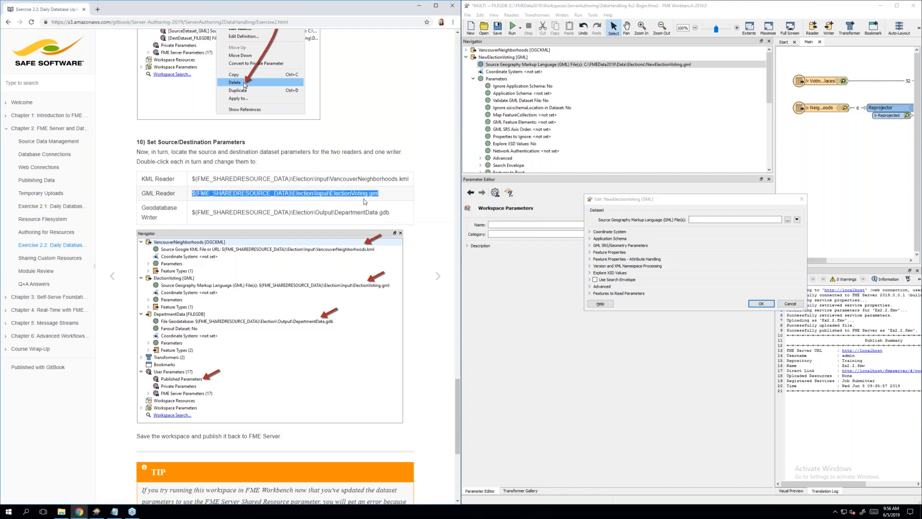
{"action": "right_click", "coordinate": [695, 220]}
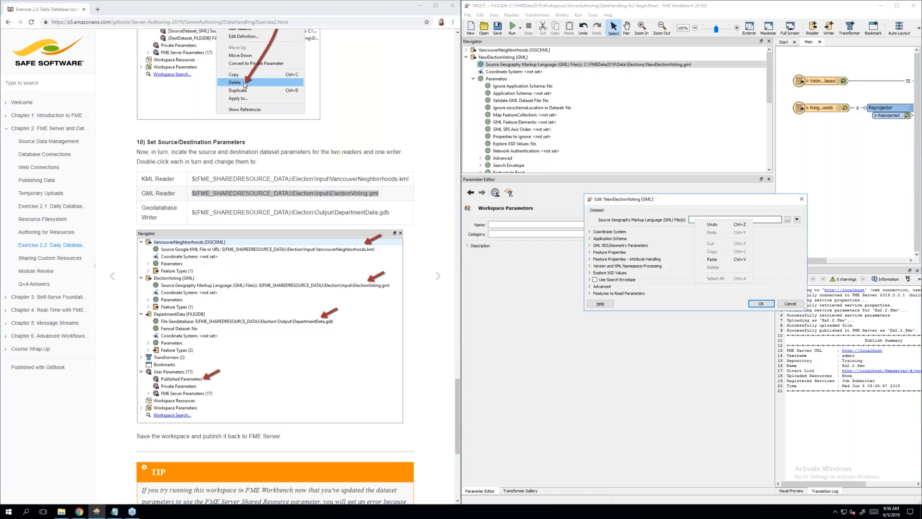
{"action": "left_click", "coordinate": [713, 260]}
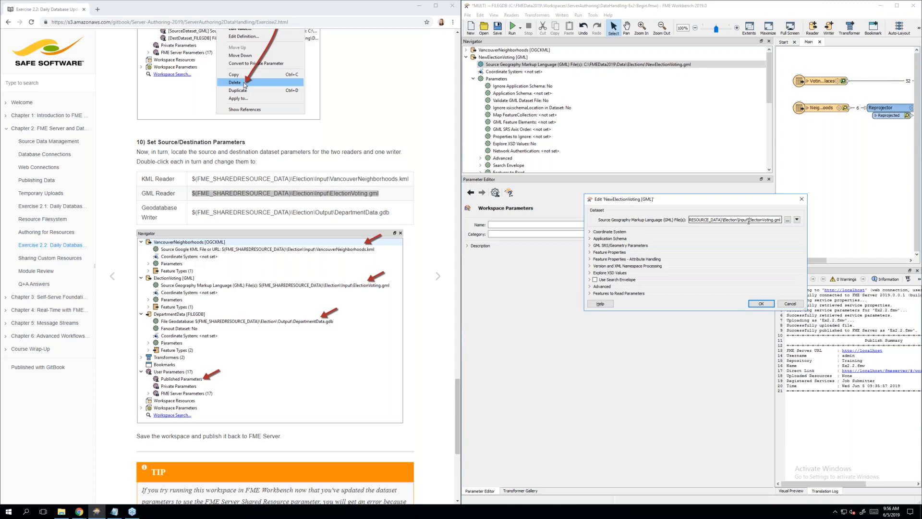
{"action": "type", "text": "New"}
{"action": "left_click", "coordinate": [721, 219]}
{"action": "left_click", "coordinate": [762, 304]}
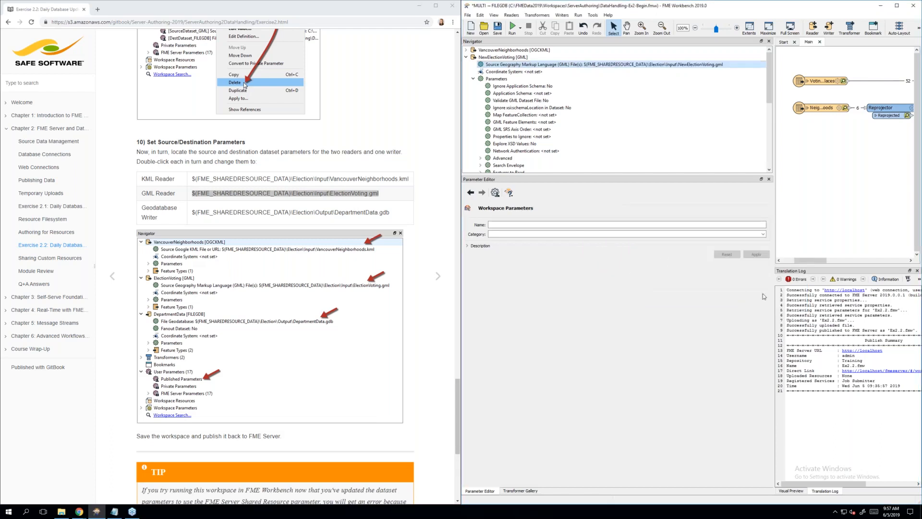
{"action": "left_click", "coordinate": [466, 57]}
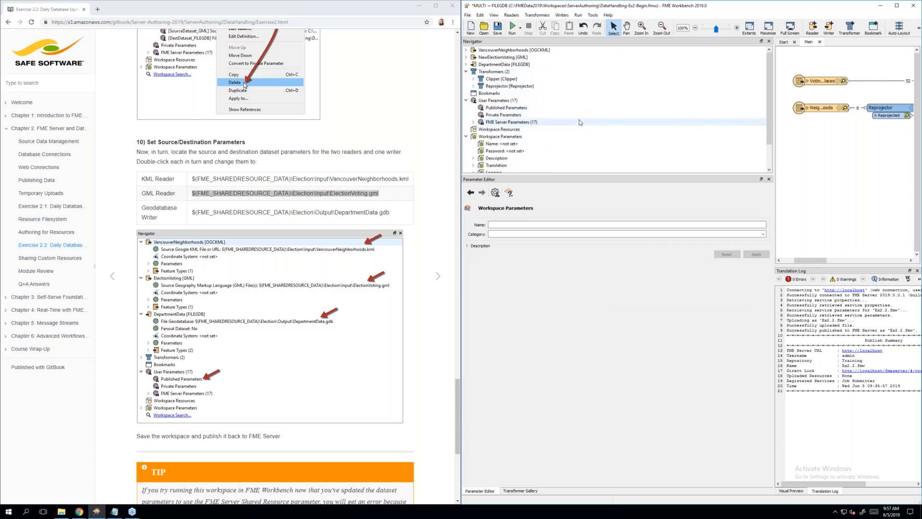
Open the DepartmentData writer's file geodatabase path for editing and copy the Geodatabase Writer path from the exercise table
{"action": "left_click", "coordinate": [467, 65]}
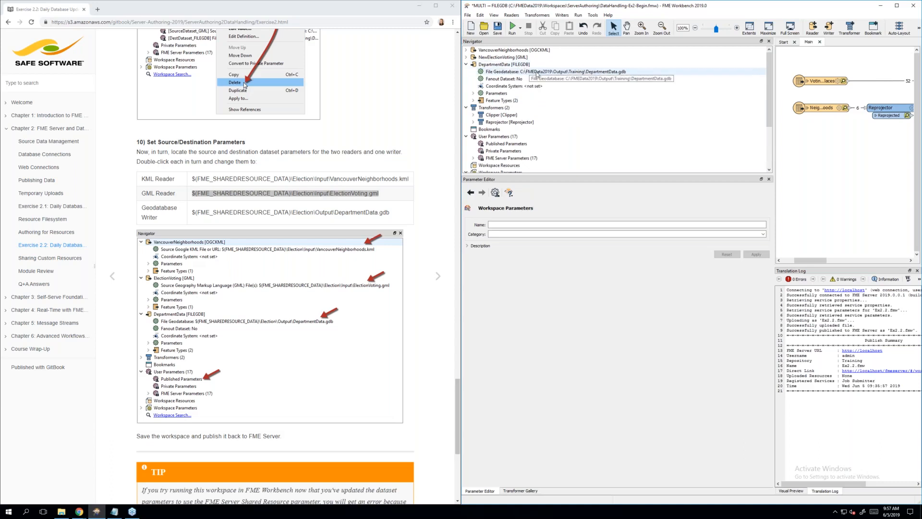
{"action": "double_click", "coordinate": [537, 72]}
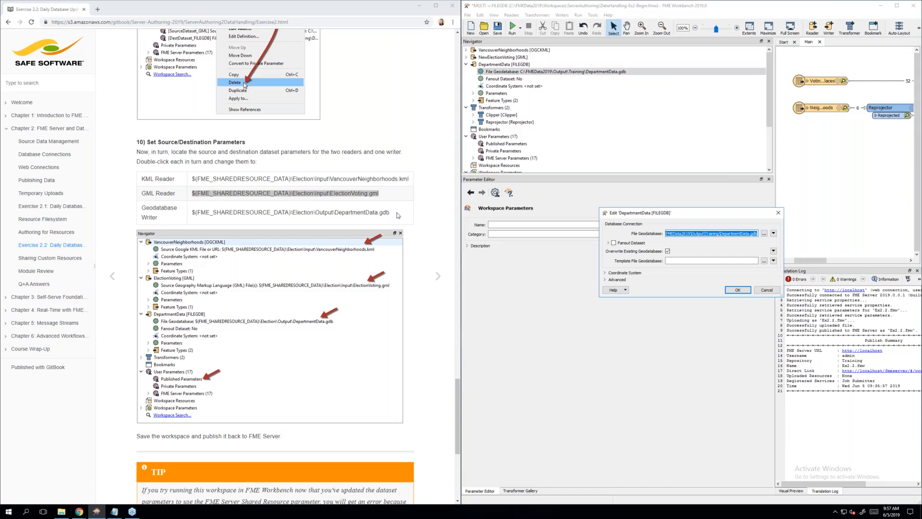
{"action": "left_click_drag", "start_coordinate": [392, 213], "coordinate": [210, 210]}
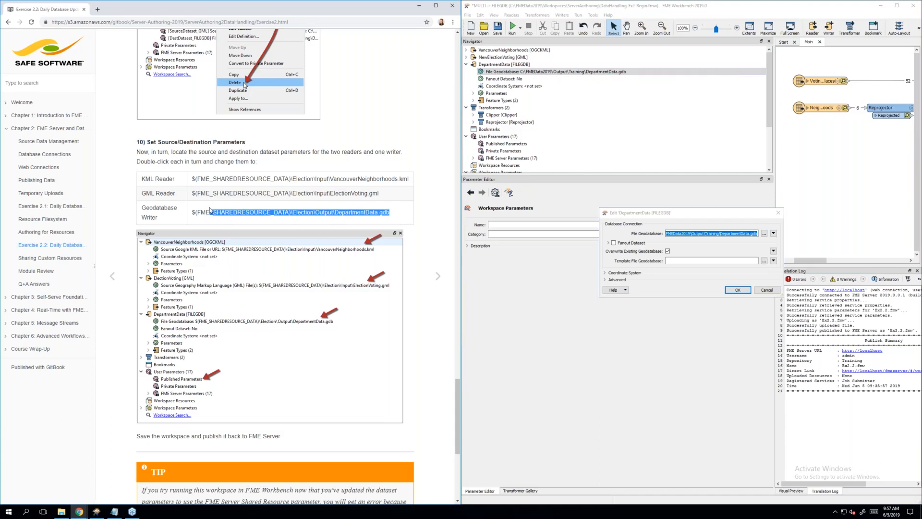
{"action": "left_click", "coordinate": [196, 212]}
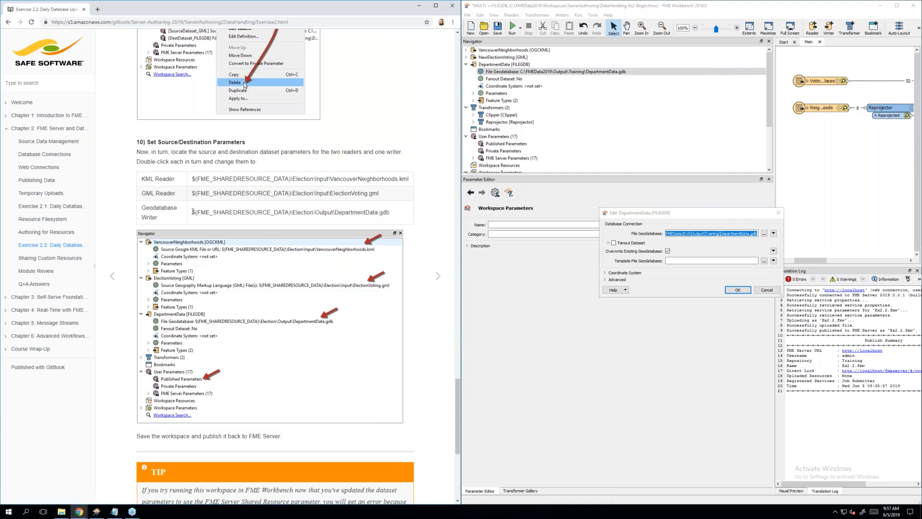
{"action": "mouse_move", "coordinate": [196, 211]}
{"action": "left_mouse_down"}
{"action": "mouse_move", "coordinate": [377, 207]}
{"action": "mouse_move", "coordinate": [393, 219]}
{"action": "mouse_move", "coordinate": [191, 212]}
{"action": "left_mouse_up"}
{"action": "double_click", "coordinate": [375, 206]}
{"action": "left_click", "coordinate": [393, 219]}
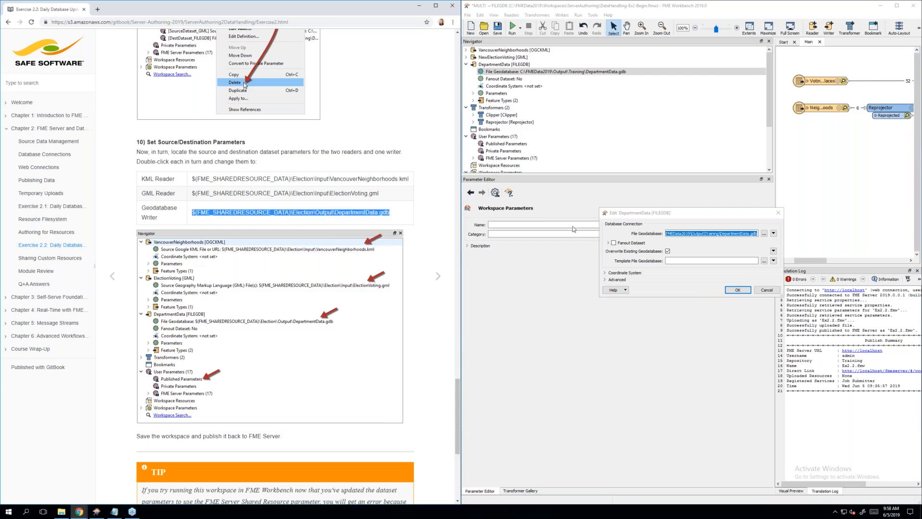
Replace the writer's file geodatabase path with $(FME_SHAREDRESOURCE_DATA)\Election\Output\DepartmentData.gdb and accept the settings
{"action": "left_click", "coordinate": [643, 215]}
{"action": "key", "text": "BackSpace"}
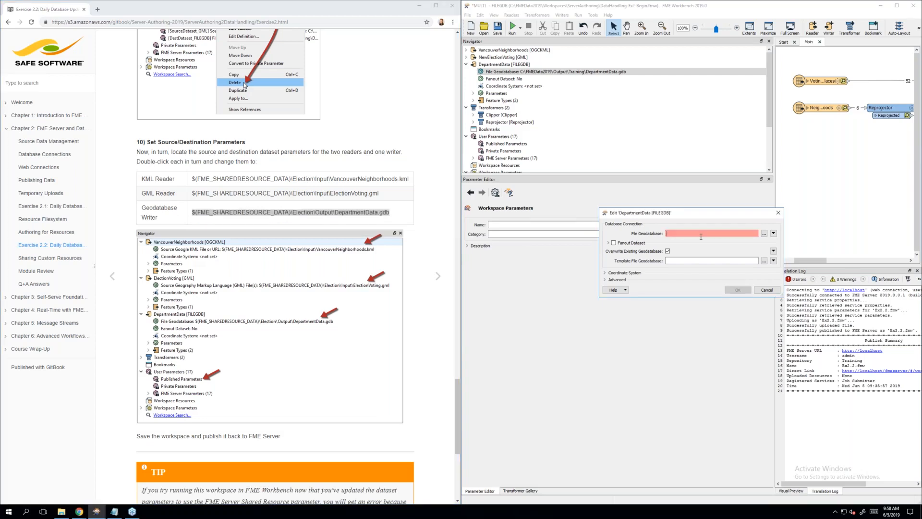
{"action": "right_click", "coordinate": [703, 234]}
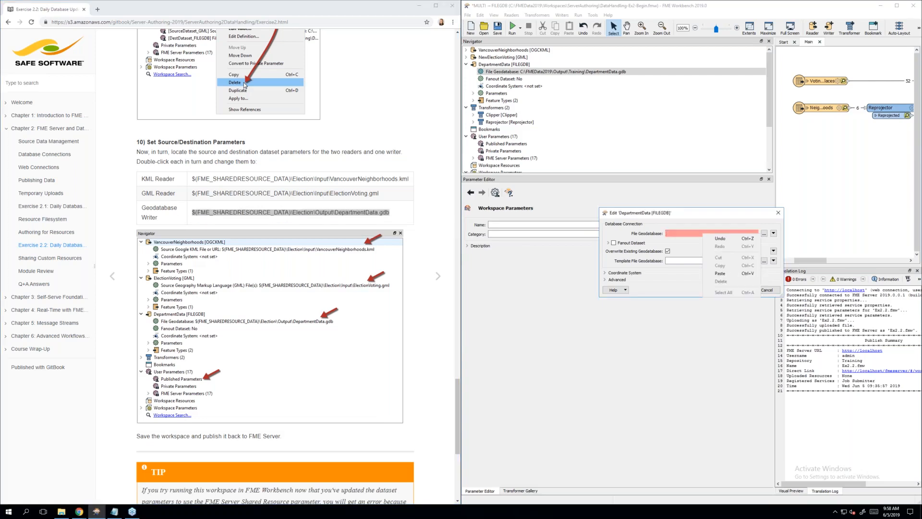
{"action": "left_click", "coordinate": [721, 273]}
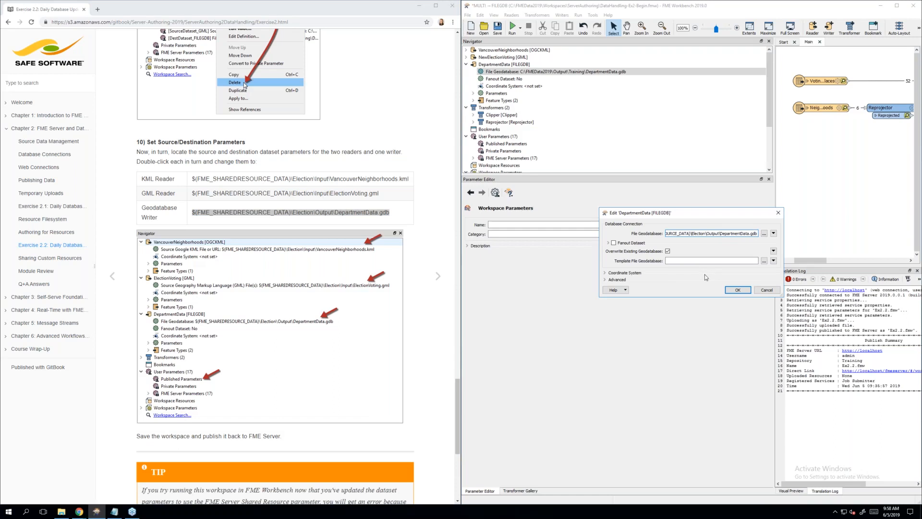
{"action": "left_click", "coordinate": [738, 290]}
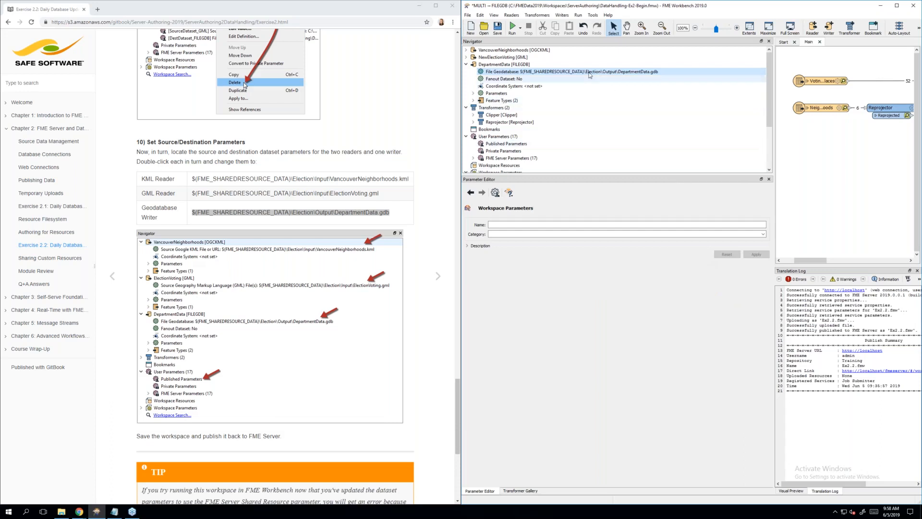
Review the dataset paths of the VancouverNeighborhoods reader, the NewElectionVoting reader and the DepartmentData writer
{"action": "left_click", "coordinate": [466, 50]}
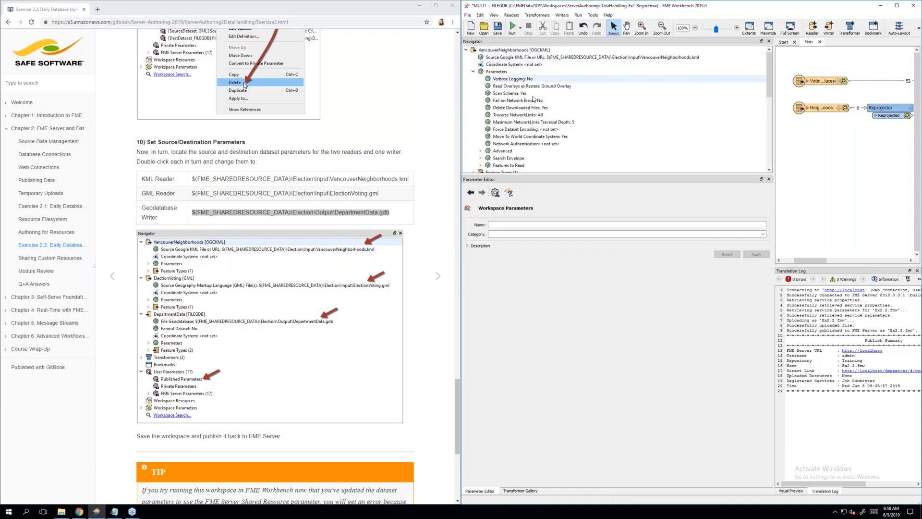
{"action": "scroll", "coordinate": [531, 101], "scroll_direction": "down", "scroll_amount": 3}
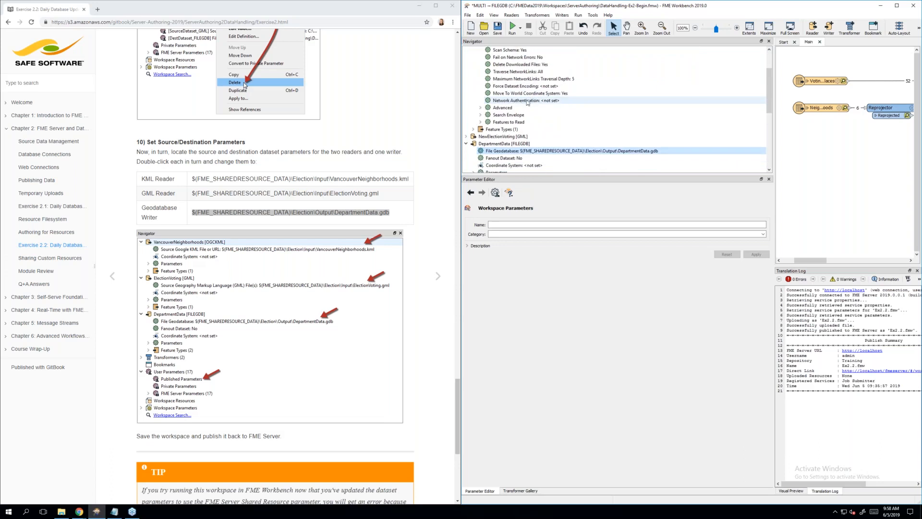
{"action": "left_click", "coordinate": [466, 137]}
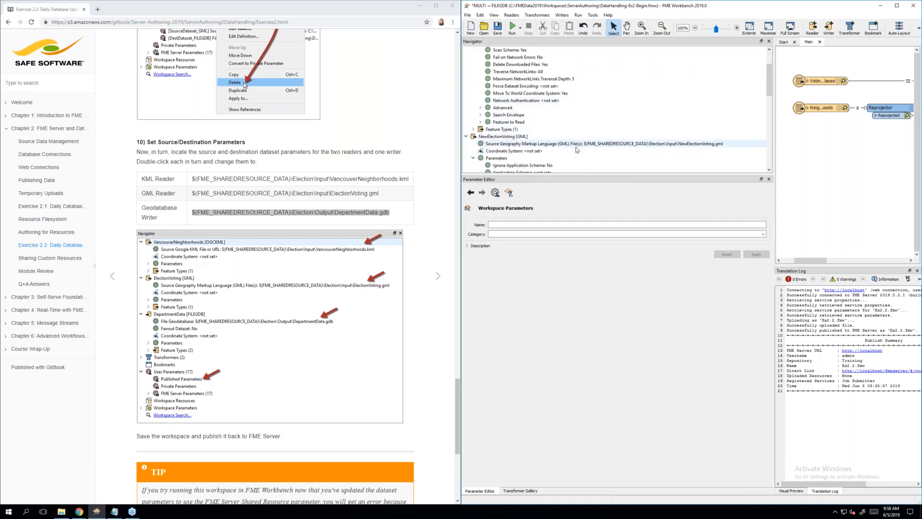
{"action": "scroll", "coordinate": [577, 150], "scroll_direction": "down", "scroll_amount": 2}
{"action": "scroll", "coordinate": [577, 150], "scroll_direction": "down", "scroll_amount": 4}
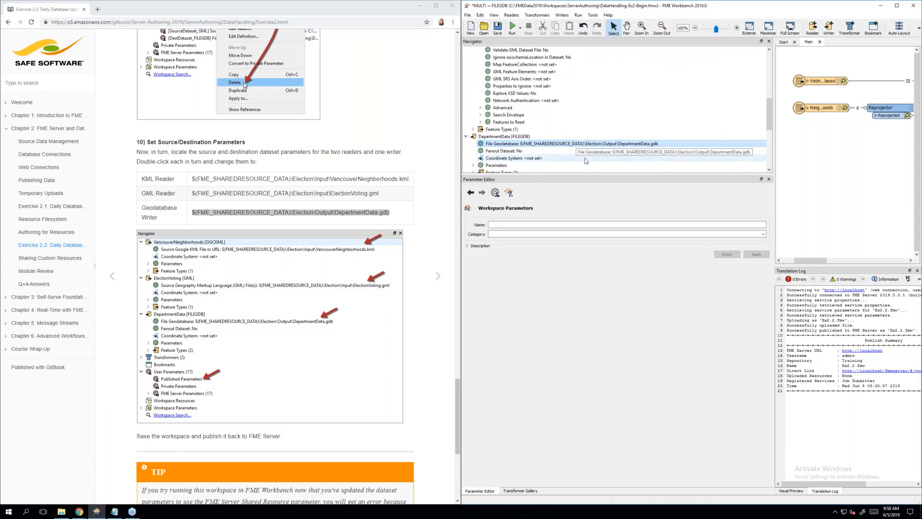
{"action": "scroll", "coordinate": [588, 150], "scroll_direction": "down", "scroll_amount": 2}
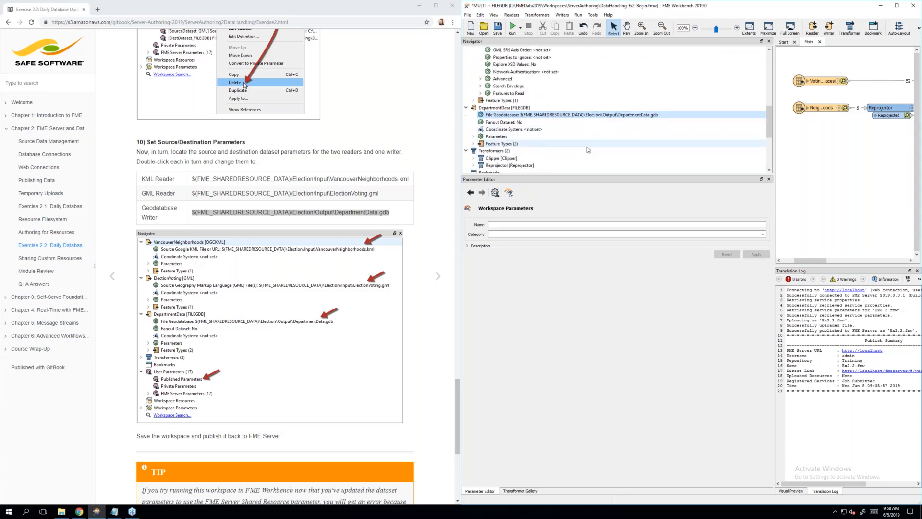
{"action": "scroll", "coordinate": [588, 150], "scroll_direction": "down", "scroll_amount": 2}
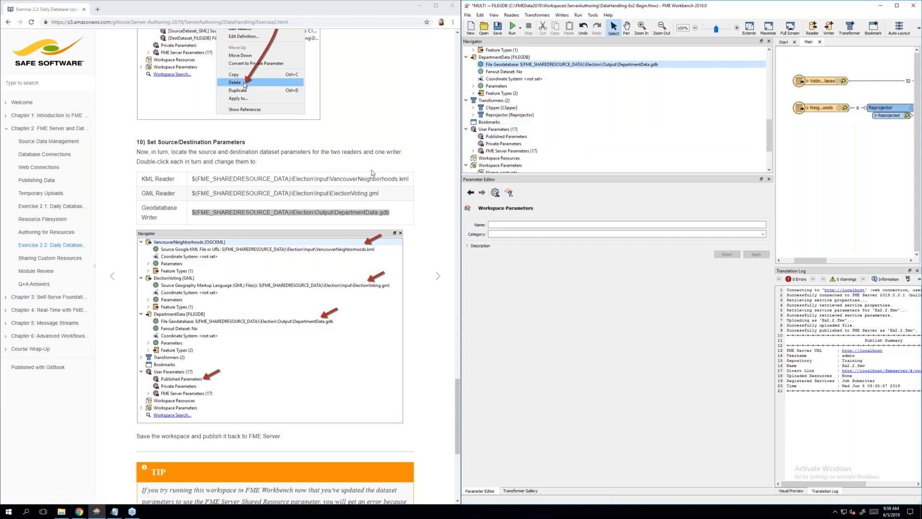
Republish the edited workspace to FME Server and widen the canvas and translation log area
{"action": "scroll", "coordinate": [372, 173], "scroll_direction": "down", "scroll_amount": 3}
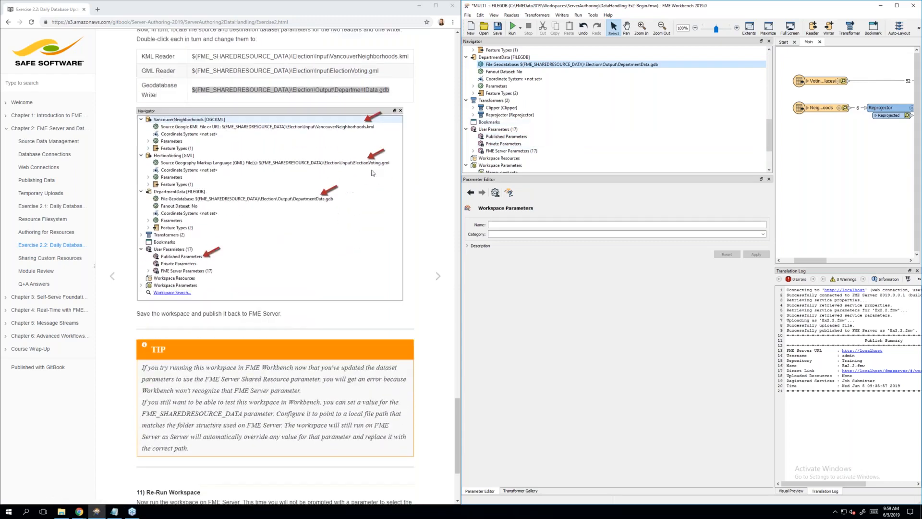
{"action": "scroll", "coordinate": [372, 172], "scroll_direction": "down", "scroll_amount": 2}
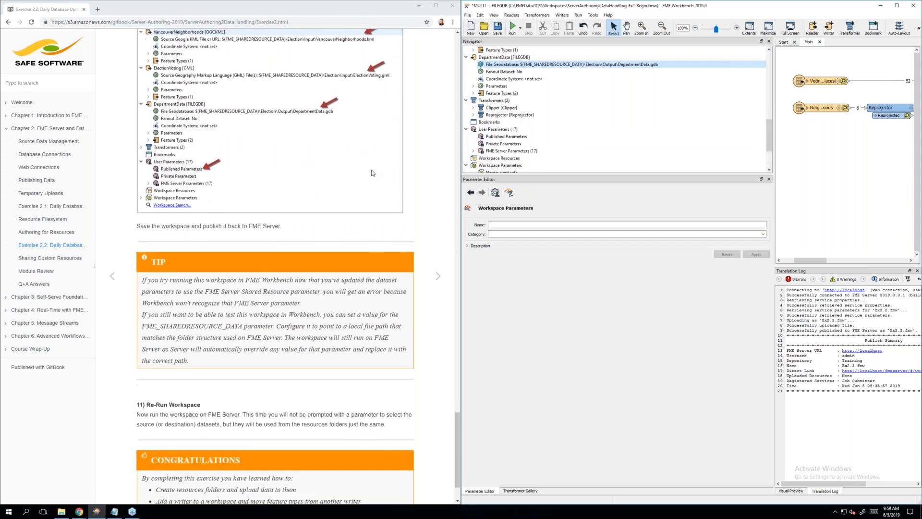
{"action": "scroll", "coordinate": [371, 173], "scroll_direction": "down", "scroll_amount": 1}
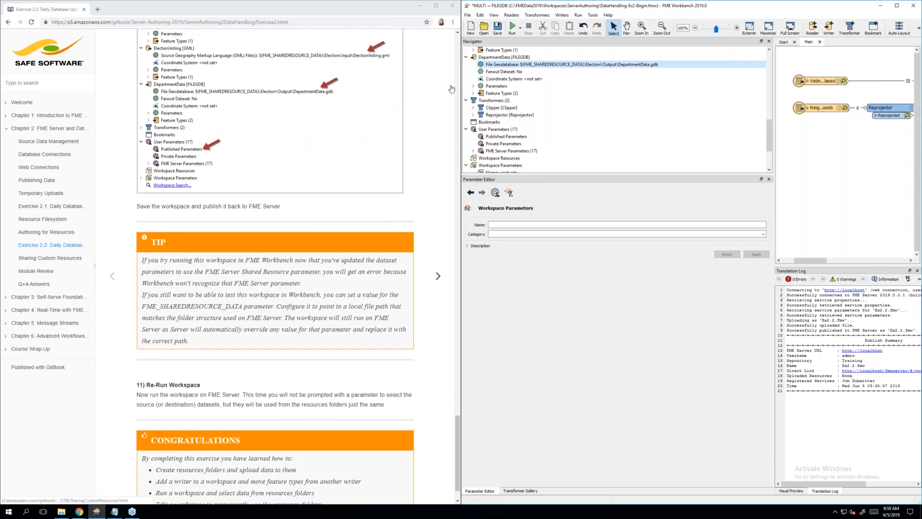
{"action": "left_click", "coordinate": [468, 16]}
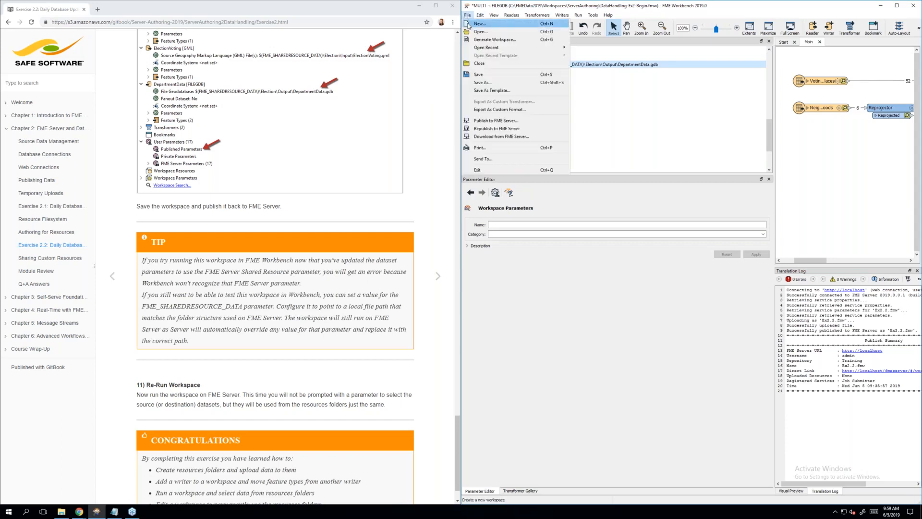
{"action": "left_click", "coordinate": [533, 132]}
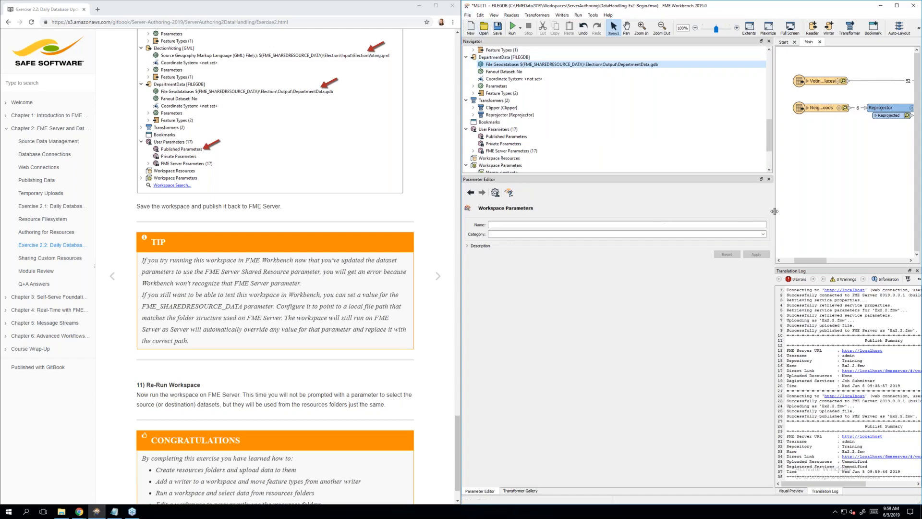
{"action": "left_click_drag", "start_coordinate": [775, 211], "coordinate": [559, 211]}
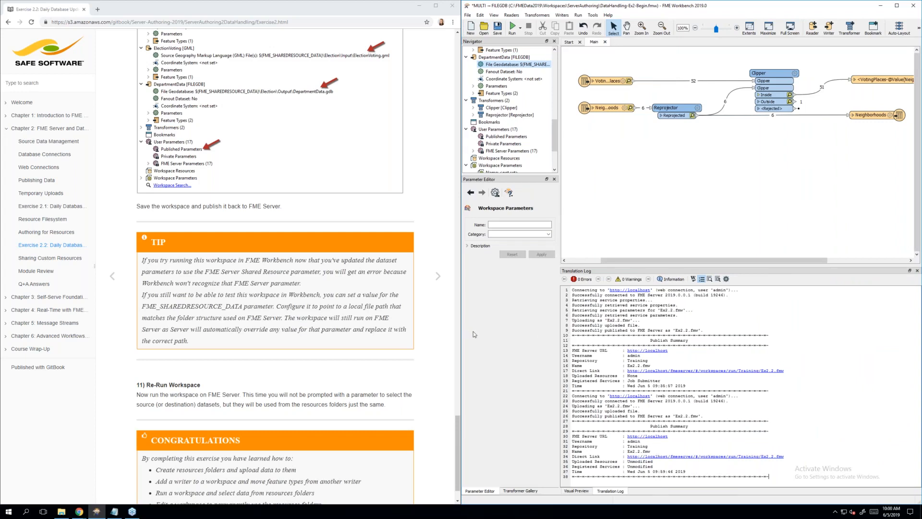
Switch to the FME Server web interface and run Ex2.2.fmw from the Training repository with the Job Submitter service
{"action": "scroll", "coordinate": [407, 332], "scroll_direction": "down", "scroll_amount": 1}
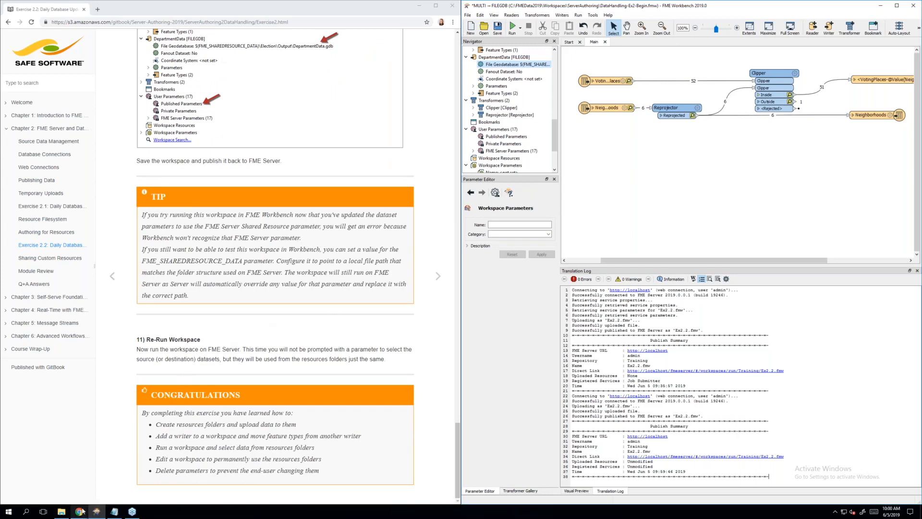
{"action": "mouse_move", "coordinate": [80, 512]}
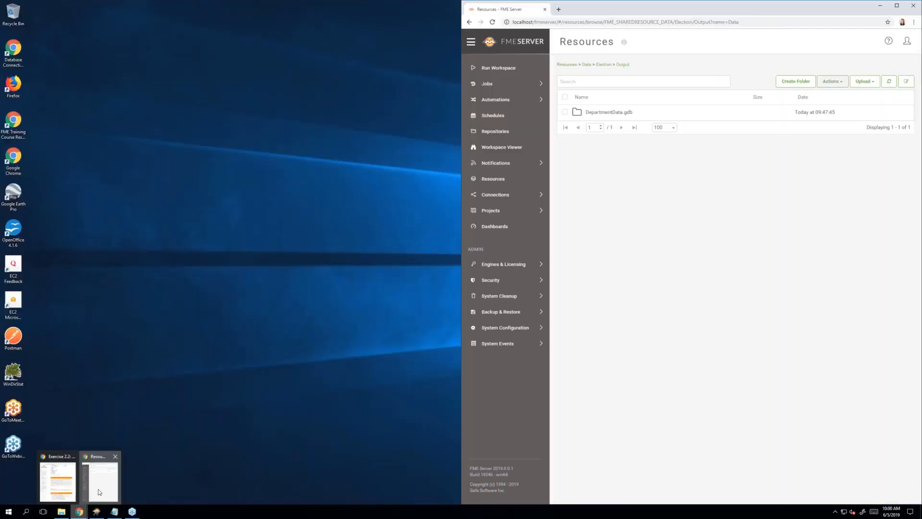
{"action": "left_click", "coordinate": [98, 488]}
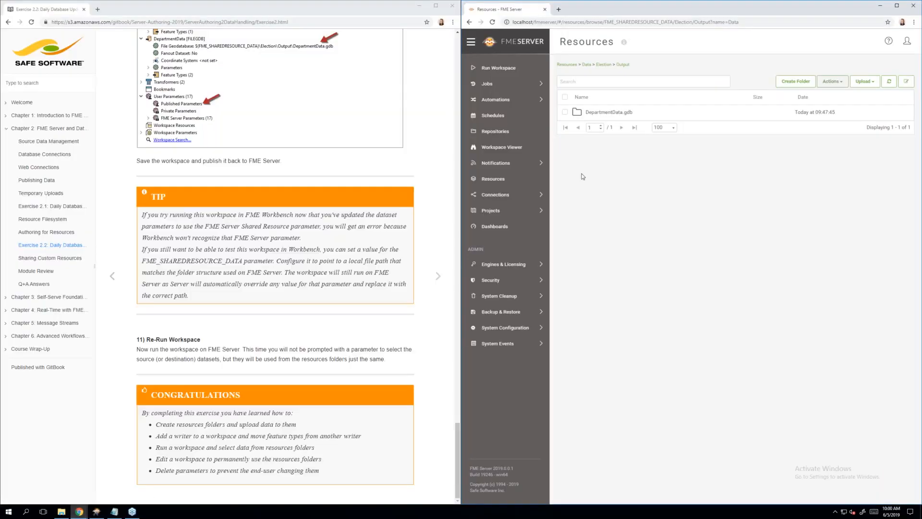
{"action": "left_click", "coordinate": [535, 48]}
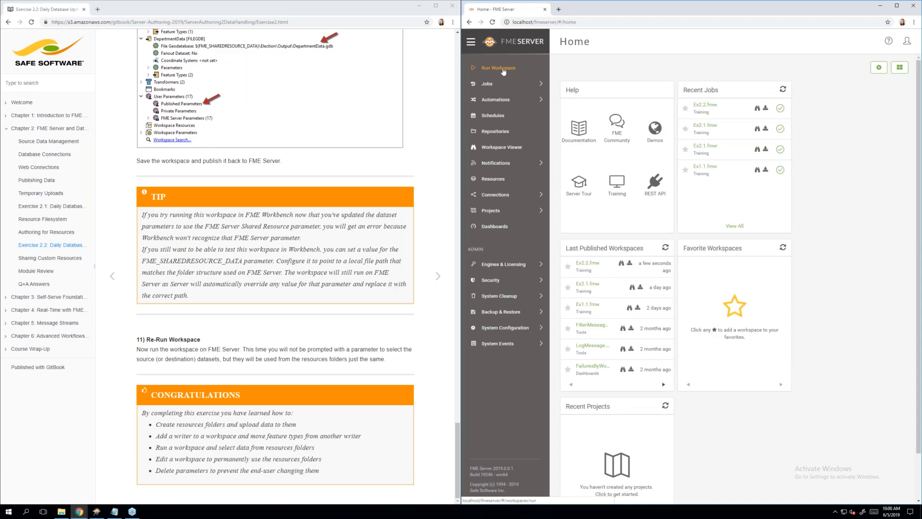
{"action": "left_click", "coordinate": [503, 70]}
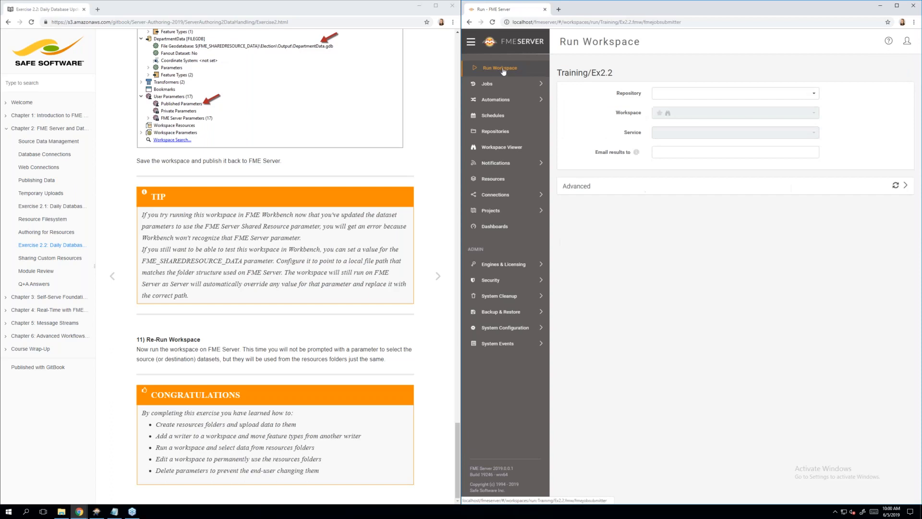
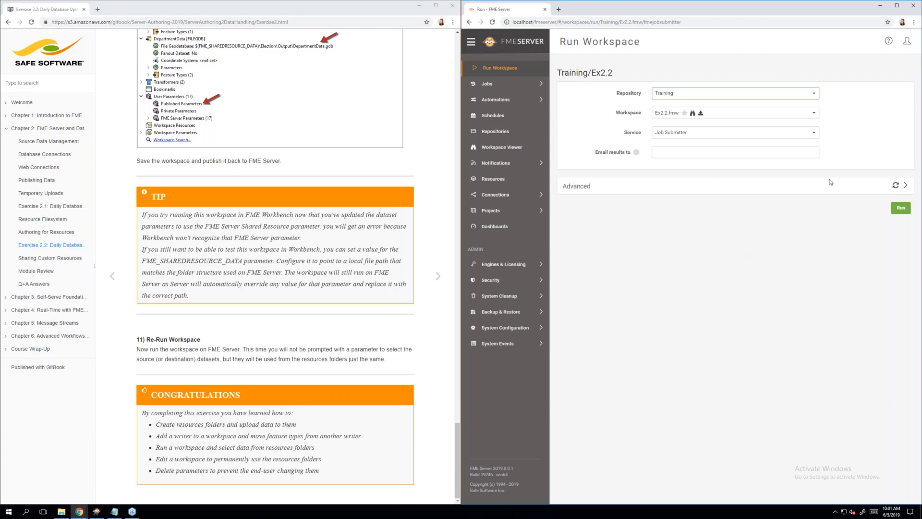
{"action": "left_click", "coordinate": [898, 209]}
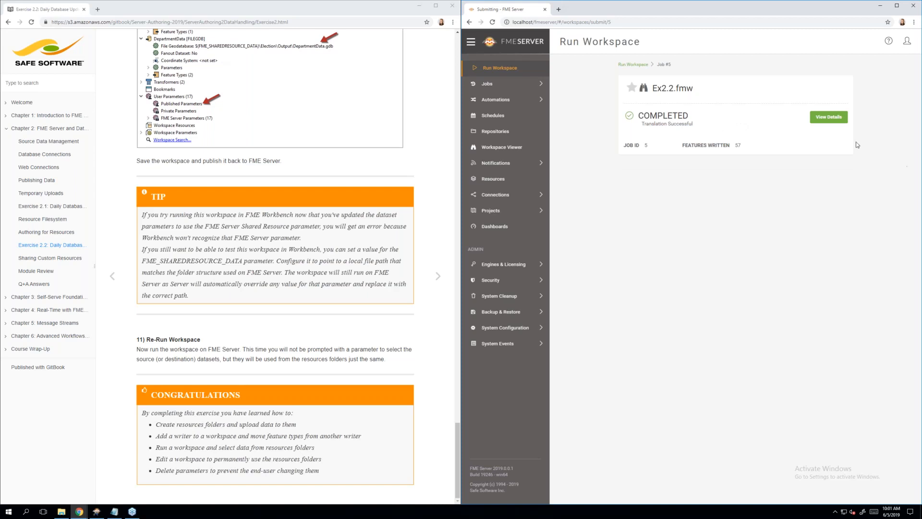
Browse the server resources to the Data\Election\Output folder to check the date of DepartmentData.gdb
{"action": "left_click", "coordinate": [529, 184]}
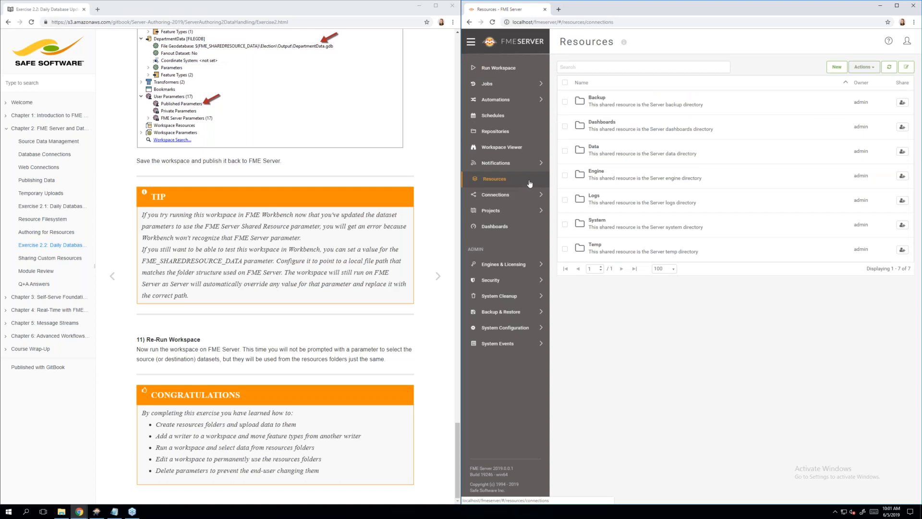
{"action": "left_click", "coordinate": [594, 153]}
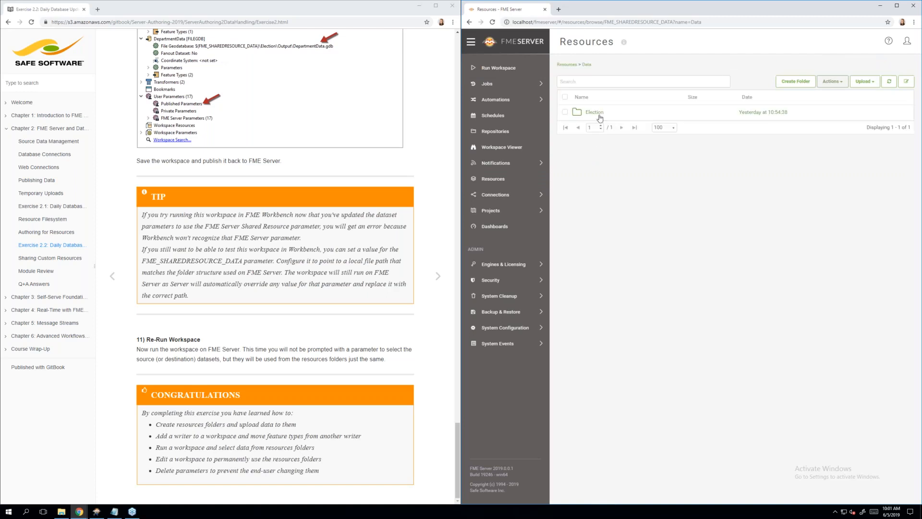
{"action": "left_click", "coordinate": [600, 117]}
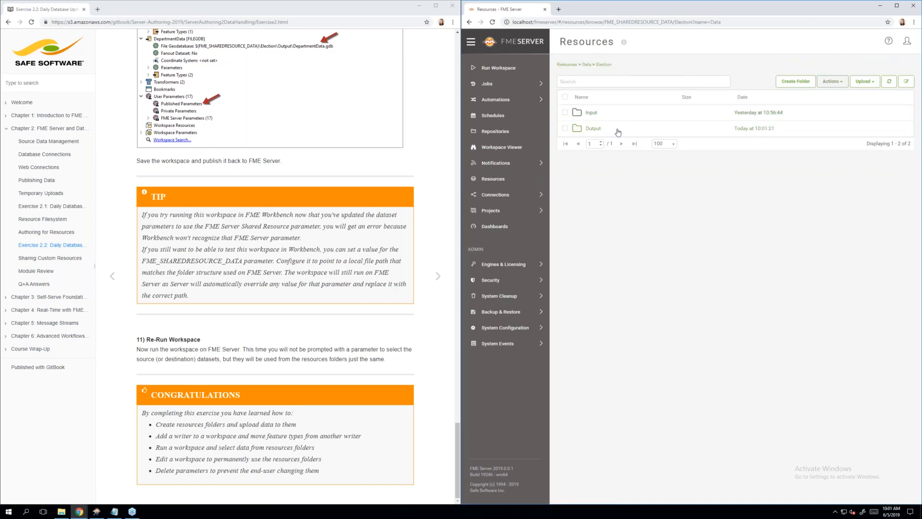
{"action": "left_click", "coordinate": [617, 129]}
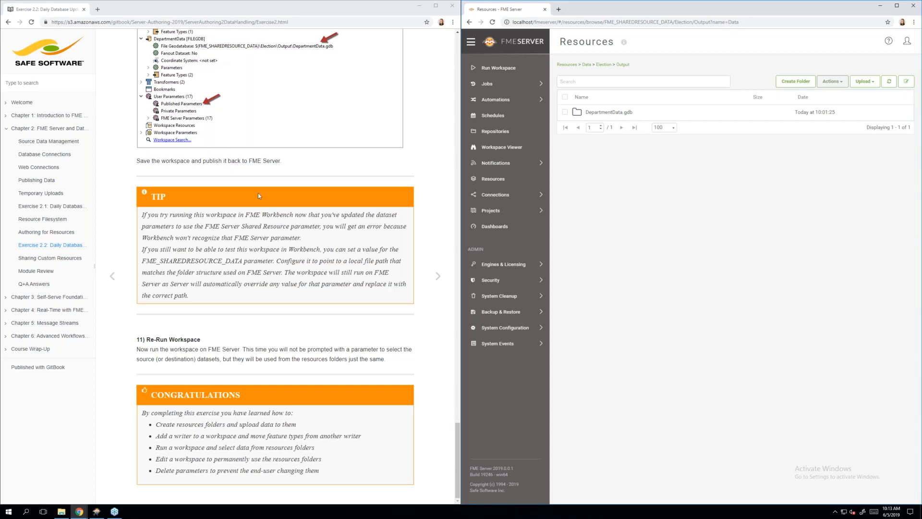
Look ahead to the Module Review page of the course manual and return to Sharing Custom Resources with FME Engine
{"action": "left_click", "coordinate": [435, 281]}
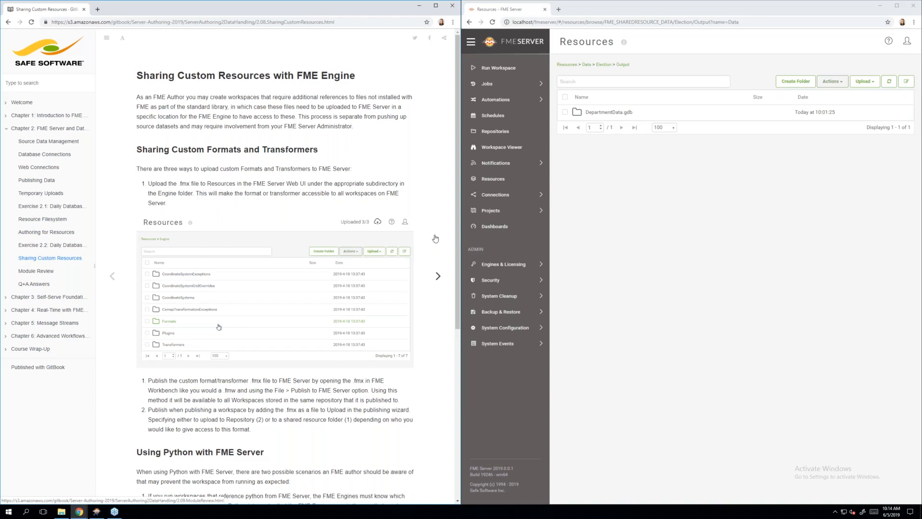
{"action": "left_click", "coordinate": [435, 238]}
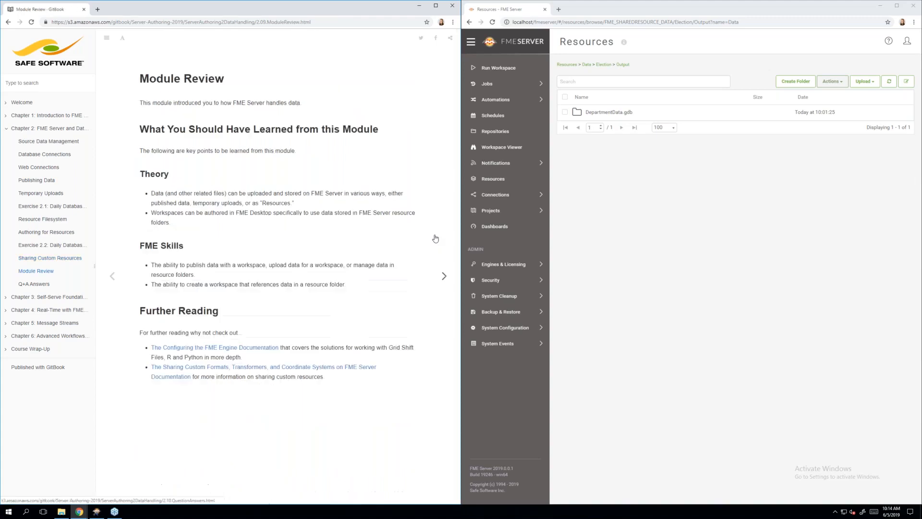
{"action": "left_click", "coordinate": [112, 275]}
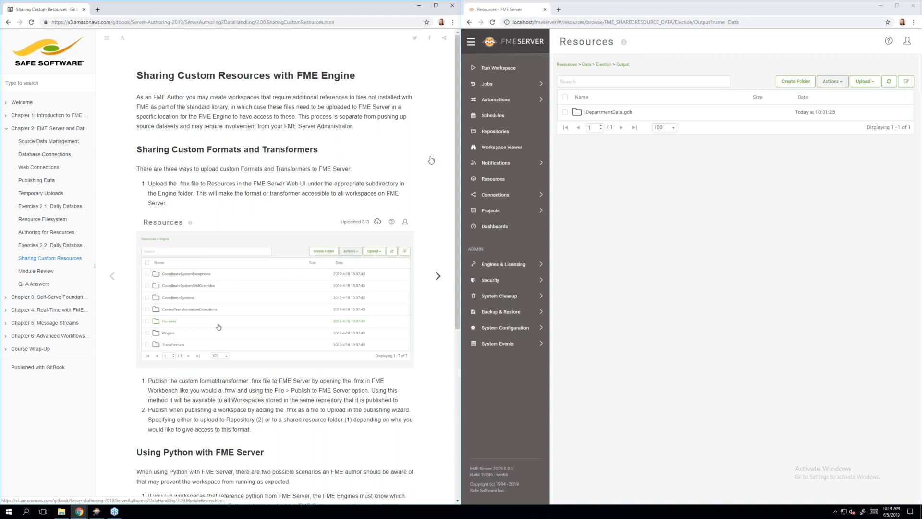
Read the Sharing Custom Resources with FME Engine page, covering custom formats and transformers, Python and R
{"action": "scroll", "coordinate": [431, 159], "scroll_direction": "down", "scroll_amount": 5}
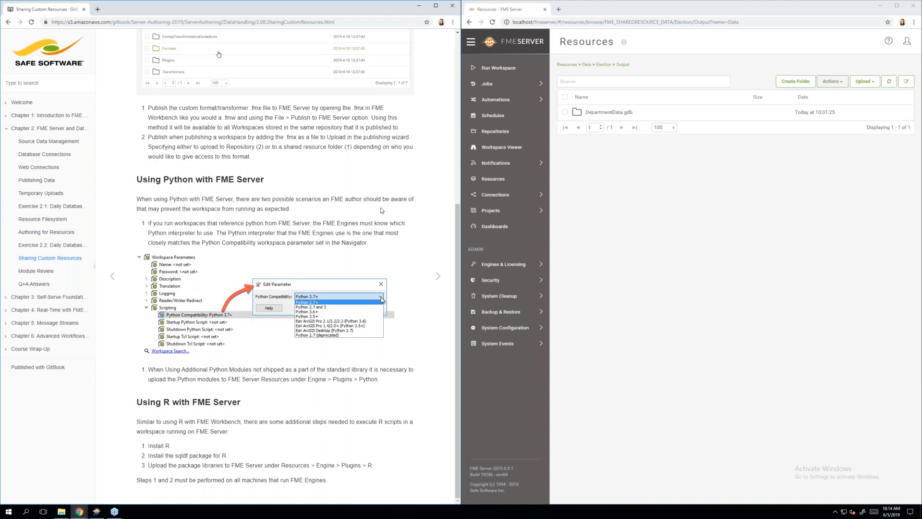
{"action": "scroll", "coordinate": [391, 232], "scroll_direction": "up", "scroll_amount": 6}
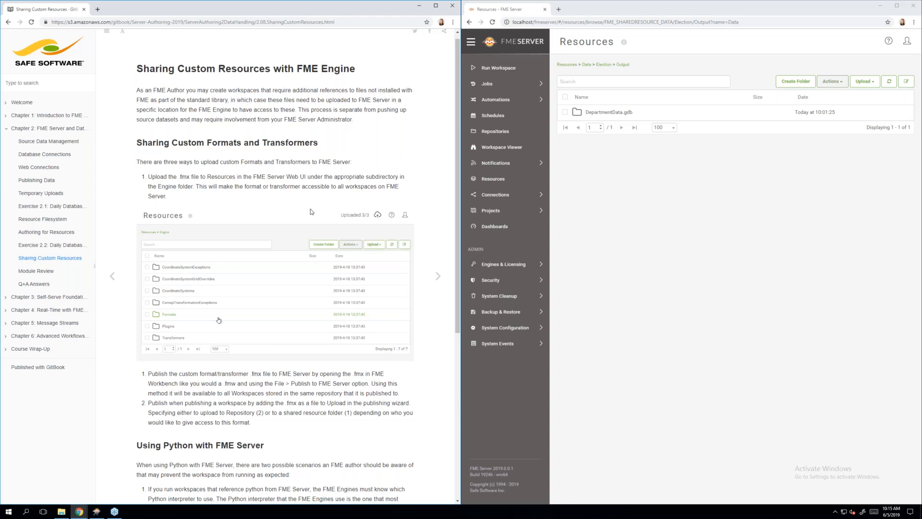
{"action": "scroll", "coordinate": [301, 264], "scroll_direction": "down", "scroll_amount": 2}
{"action": "scroll", "coordinate": [302, 263], "scroll_direction": "down", "scroll_amount": 5}
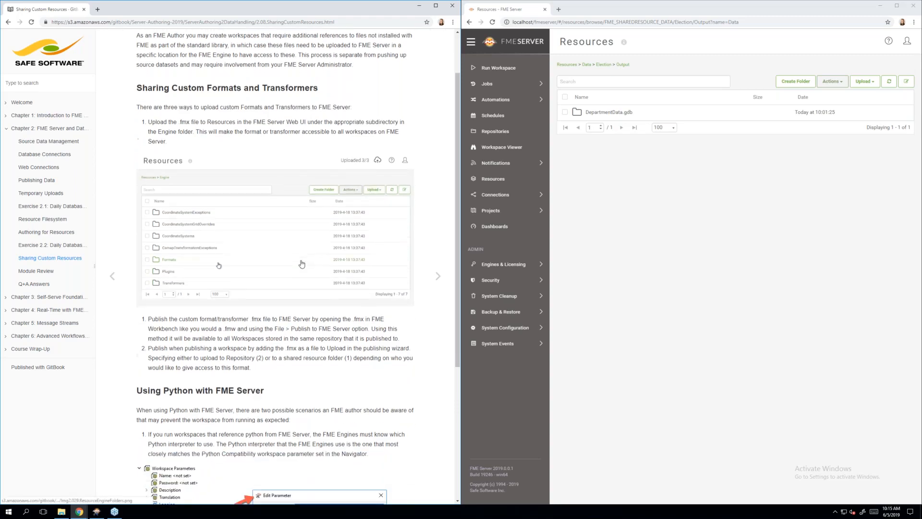
{"action": "scroll", "coordinate": [298, 267], "scroll_direction": "down", "scroll_amount": 2}
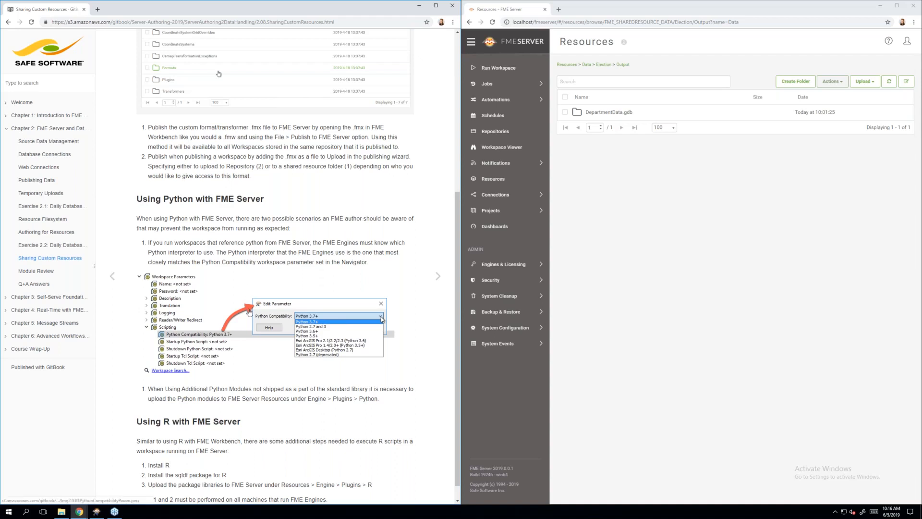
{"action": "scroll", "coordinate": [249, 311], "scroll_direction": "down", "scroll_amount": 1}
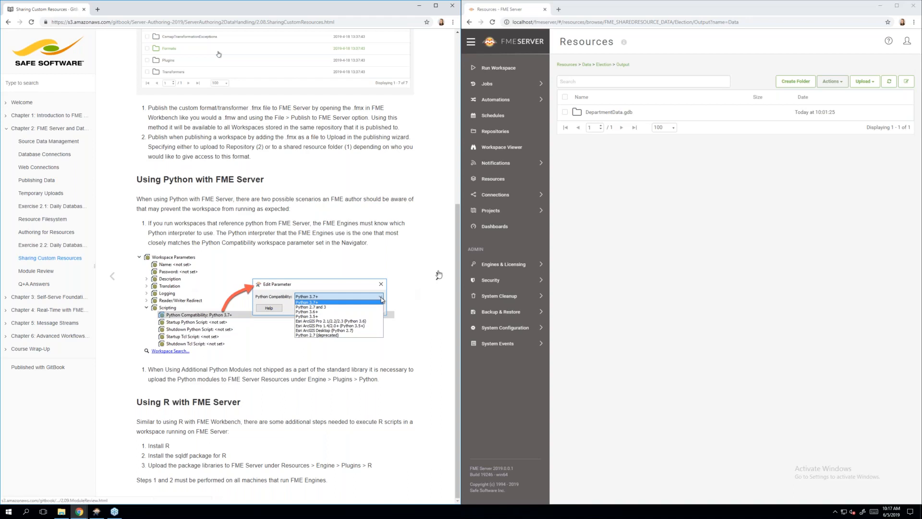
Advance past the Module Review to Chapter 3 of the manual and read the What is Self-Serve? page on data uploads and downloads
{"action": "left_click", "coordinate": [439, 274]}
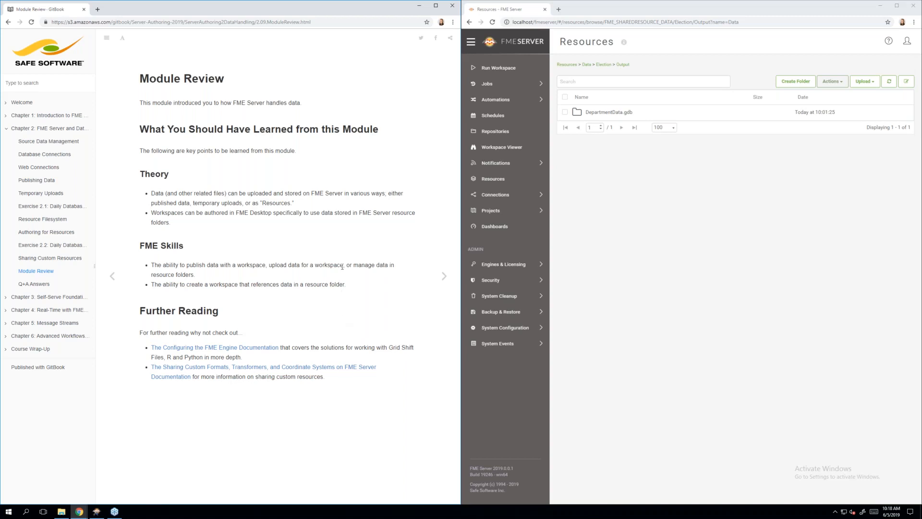
{"action": "left_click", "coordinate": [30, 298]}
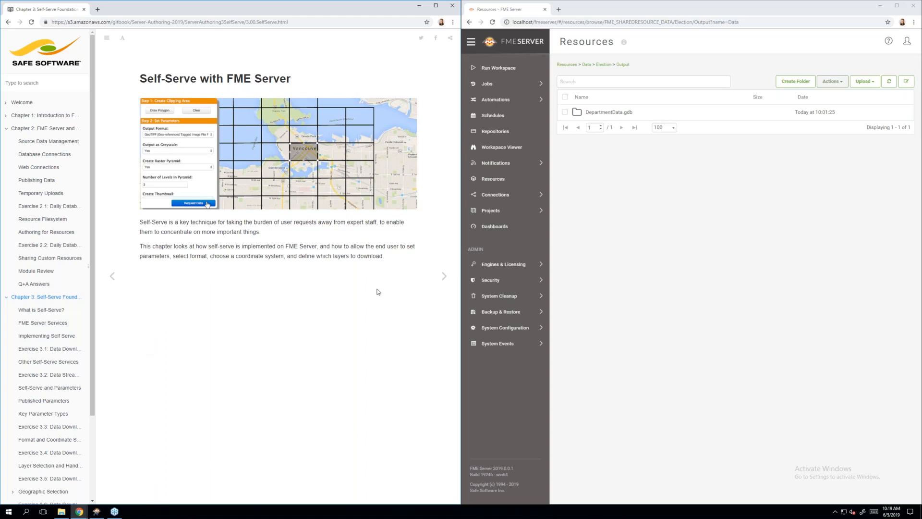
{"action": "left_click", "coordinate": [444, 279]}
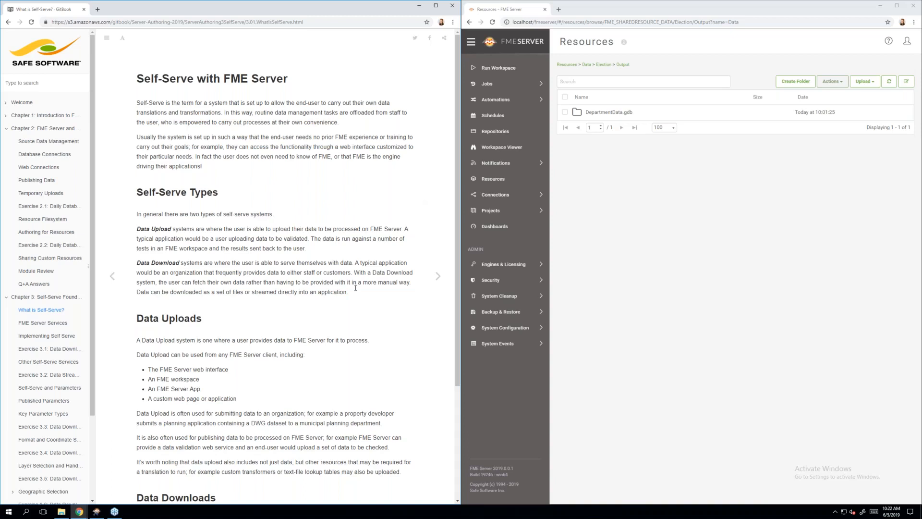
{"action": "scroll", "coordinate": [344, 364], "scroll_direction": "down", "scroll_amount": 3}
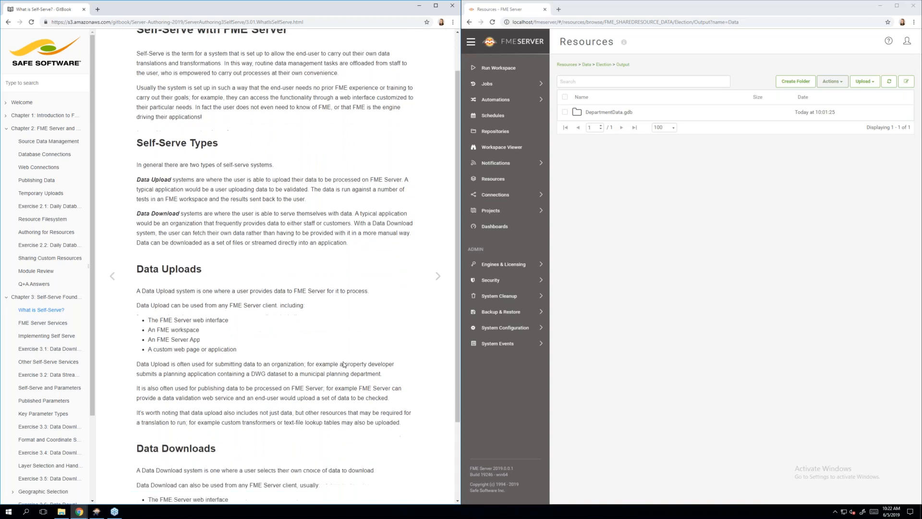
{"action": "scroll", "coordinate": [409, 271], "scroll_direction": "down", "scroll_amount": 1}
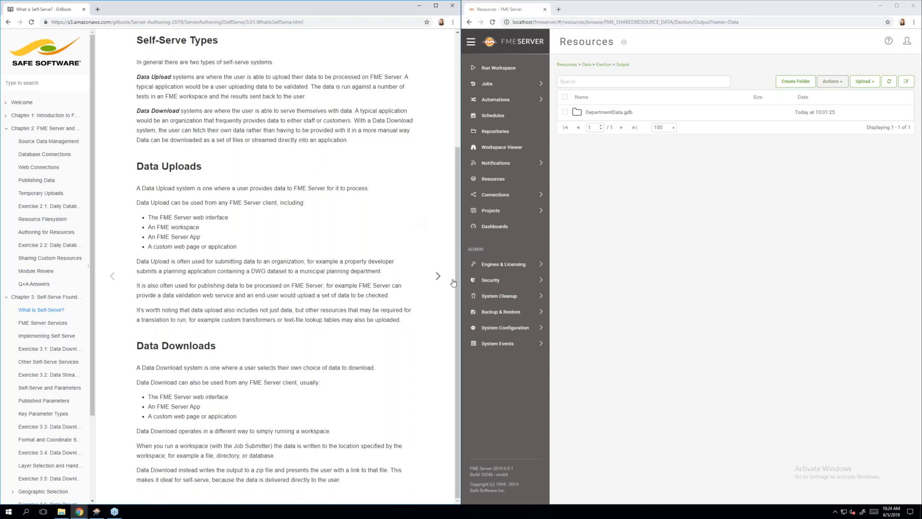
Open the FME Server Services page and read it through Available Services and Workspaces and Services to the closing tip
{"action": "left_click", "coordinate": [438, 276]}
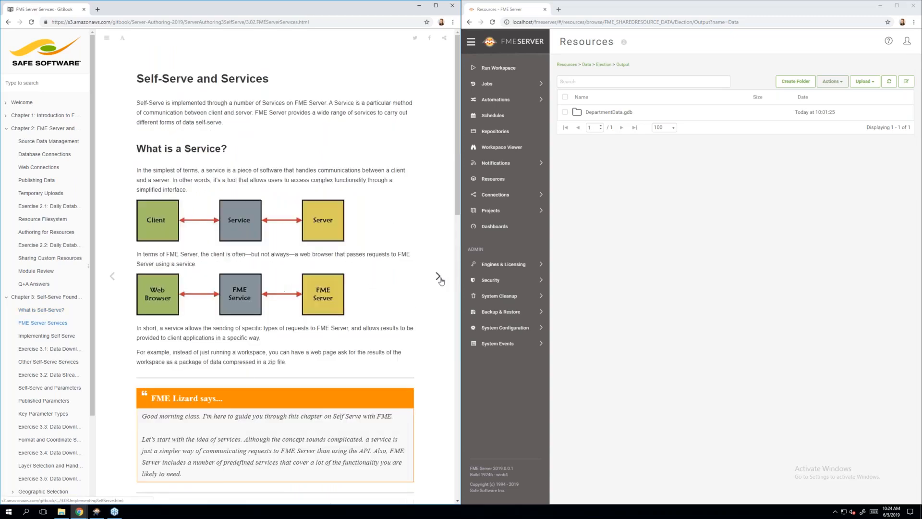
{"action": "scroll", "coordinate": [408, 308], "scroll_direction": "down", "scroll_amount": 1}
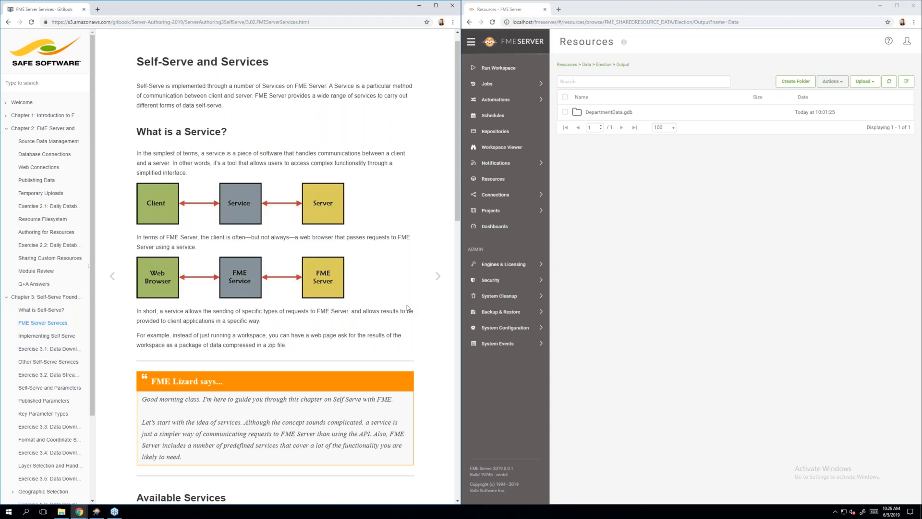
{"action": "scroll", "coordinate": [407, 304], "scroll_direction": "down", "scroll_amount": 2}
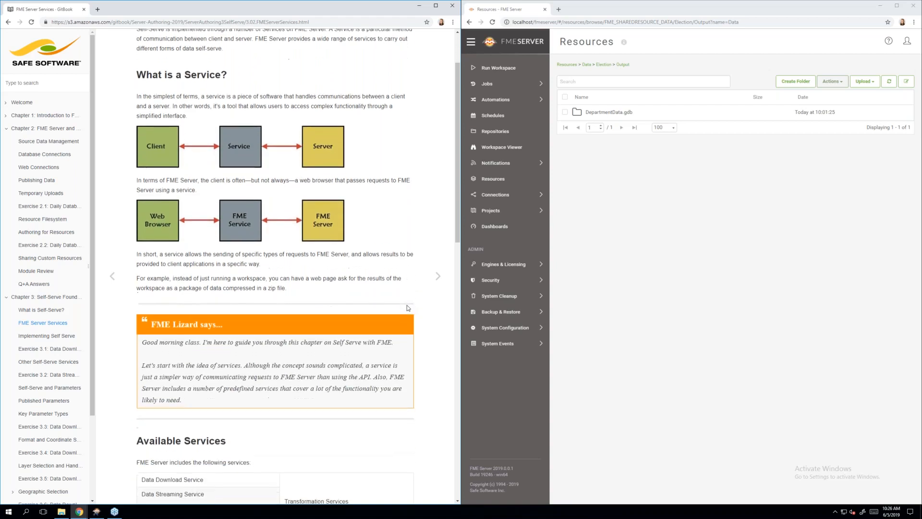
{"action": "scroll", "coordinate": [408, 304], "scroll_direction": "down", "scroll_amount": 2}
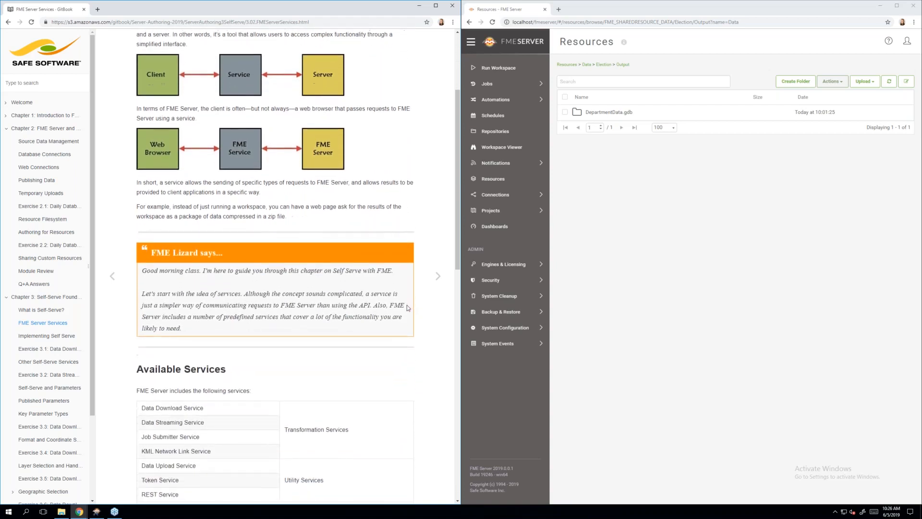
{"action": "scroll", "coordinate": [407, 304], "scroll_direction": "down", "scroll_amount": 1}
{"action": "scroll", "coordinate": [407, 307], "scroll_direction": "down", "scroll_amount": 2}
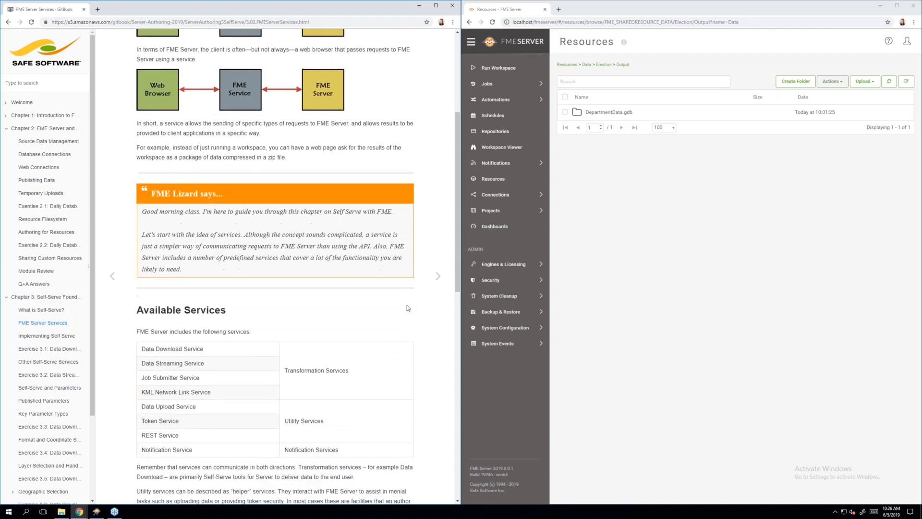
{"action": "scroll", "coordinate": [407, 307], "scroll_direction": "down", "scroll_amount": 2}
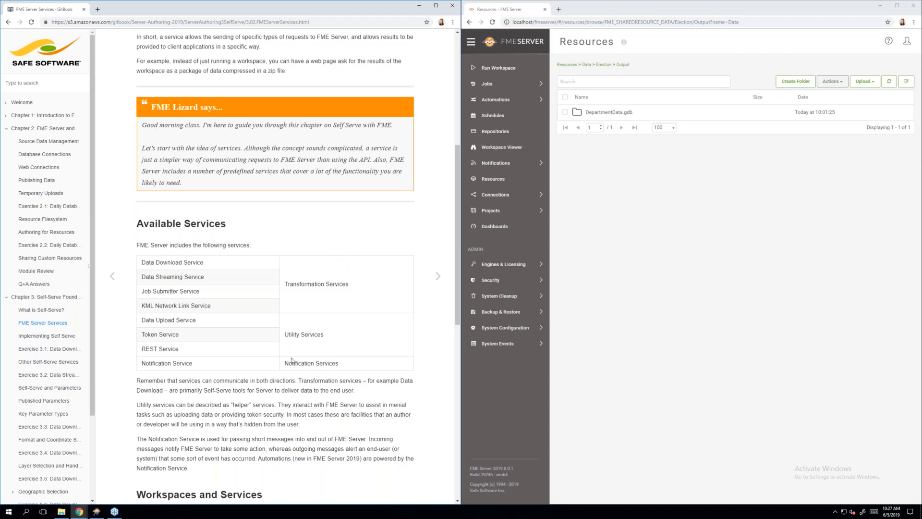
{"action": "scroll", "coordinate": [291, 360], "scroll_direction": "down", "scroll_amount": 2}
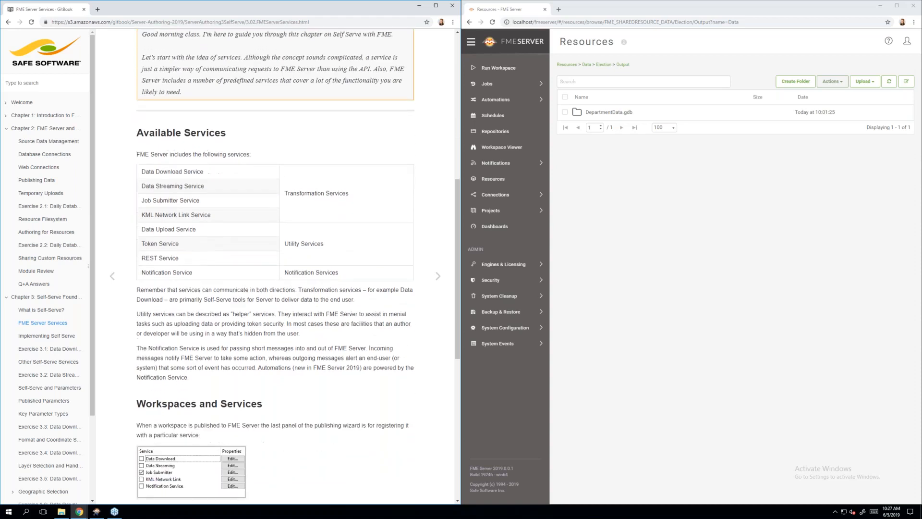
{"action": "scroll", "coordinate": [291, 360], "scroll_direction": "down", "scroll_amount": 2}
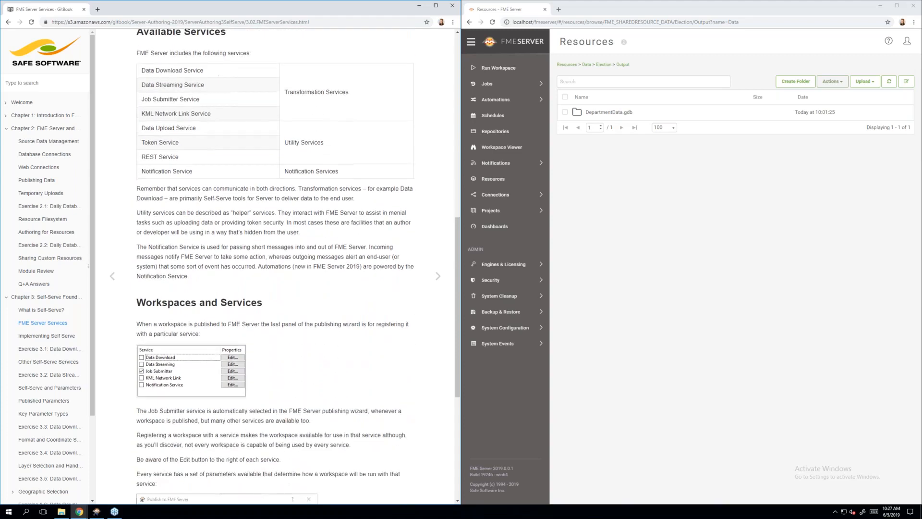
{"action": "scroll", "coordinate": [291, 360], "scroll_direction": "down", "scroll_amount": 2}
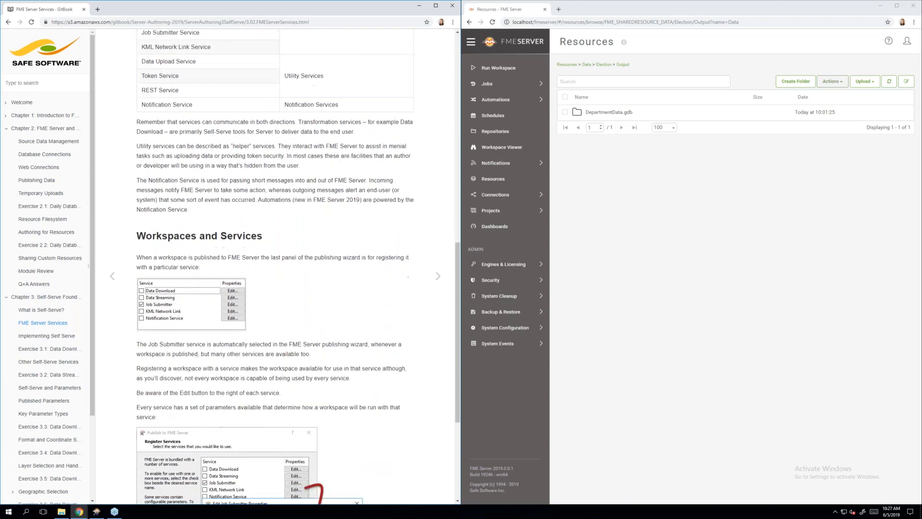
{"action": "scroll", "coordinate": [291, 360], "scroll_direction": "down", "scroll_amount": 2}
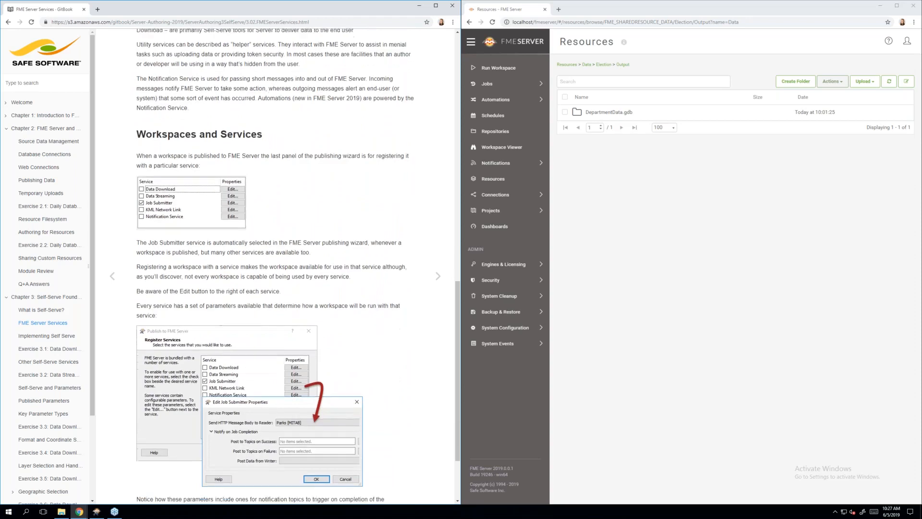
{"action": "scroll", "coordinate": [291, 360], "scroll_direction": "down", "scroll_amount": 1}
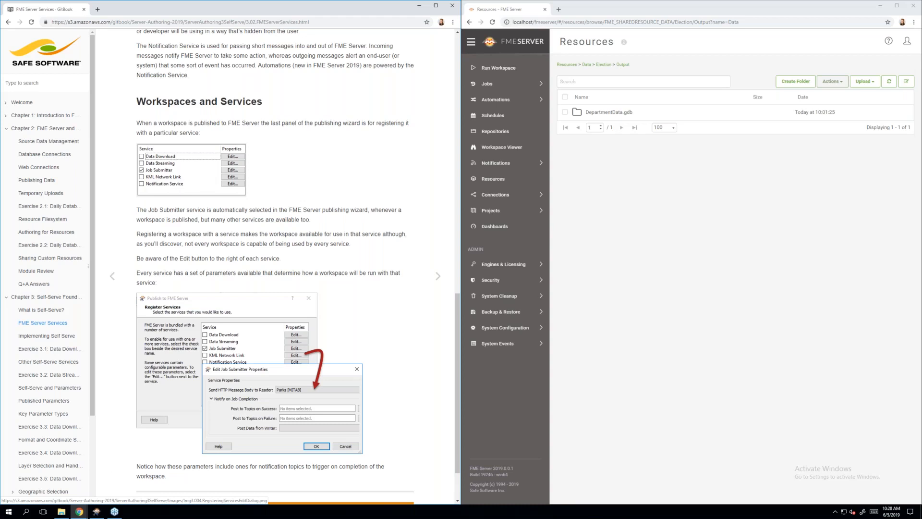
{"action": "scroll", "coordinate": [274, 375], "scroll_direction": "down", "scroll_amount": 2}
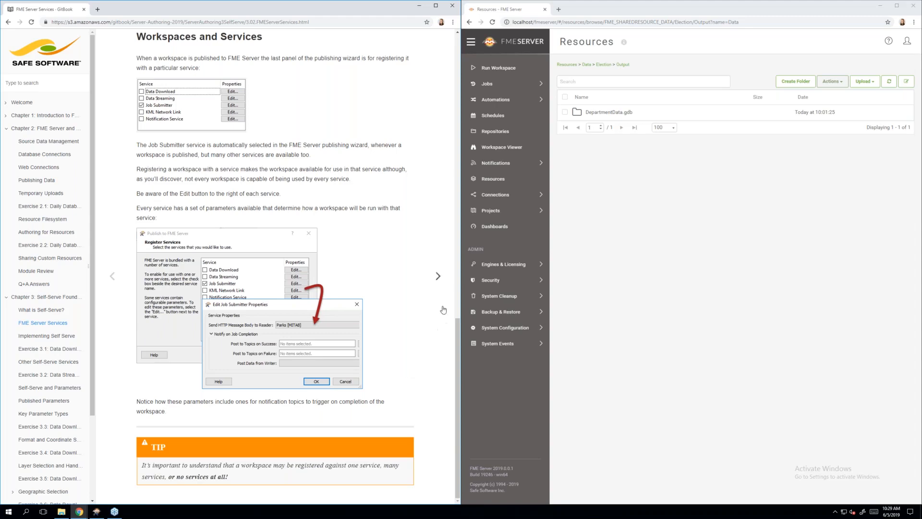
Open the Implementing Self Serve page and read how data download and data upload services are created
{"action": "left_click", "coordinate": [439, 279]}
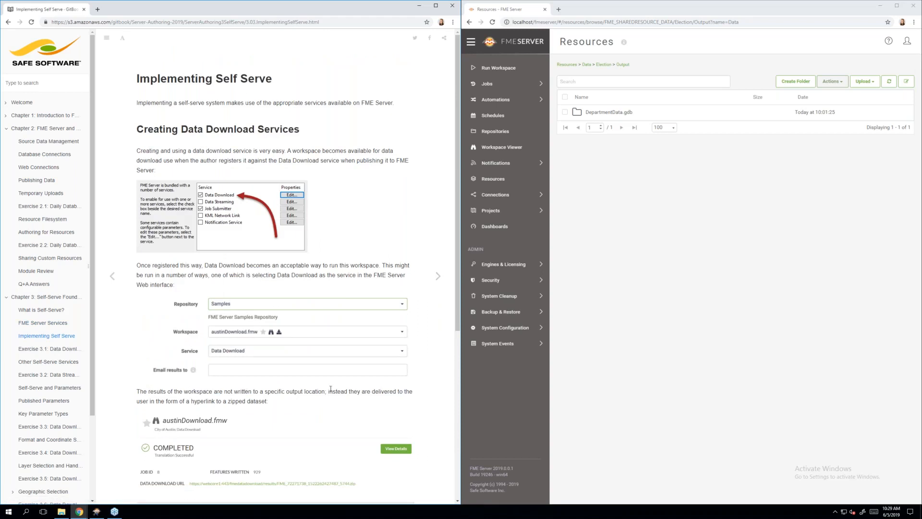
{"action": "scroll", "coordinate": [398, 342], "scroll_direction": "down", "scroll_amount": 1}
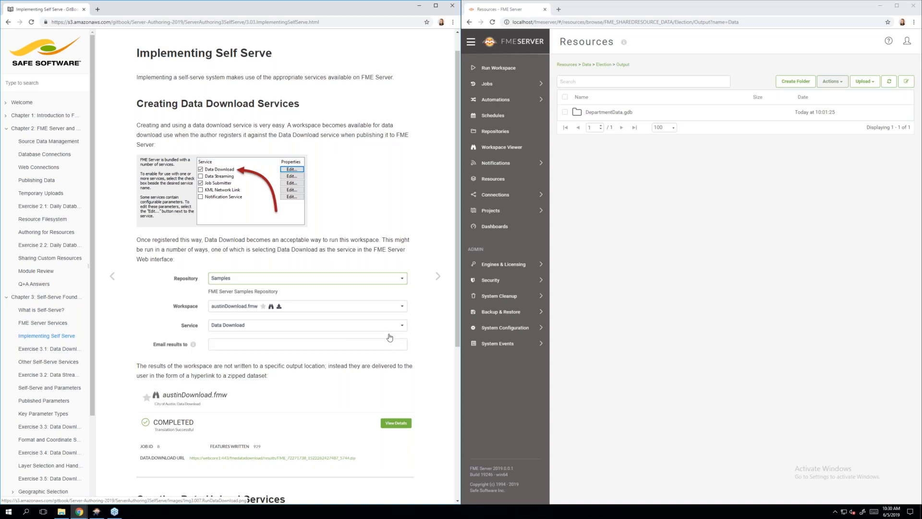
{"action": "scroll", "coordinate": [390, 337], "scroll_direction": "down", "scroll_amount": 2}
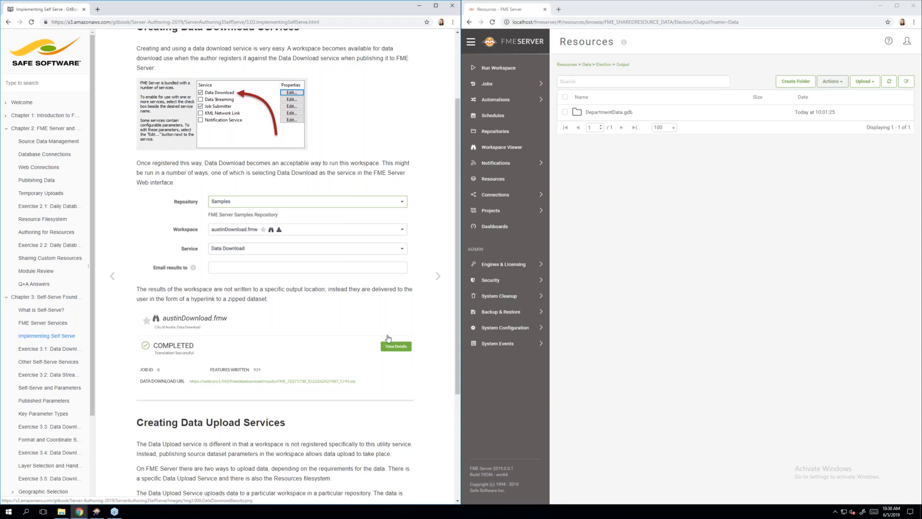
{"action": "scroll", "coordinate": [389, 338], "scroll_direction": "down", "scroll_amount": 3}
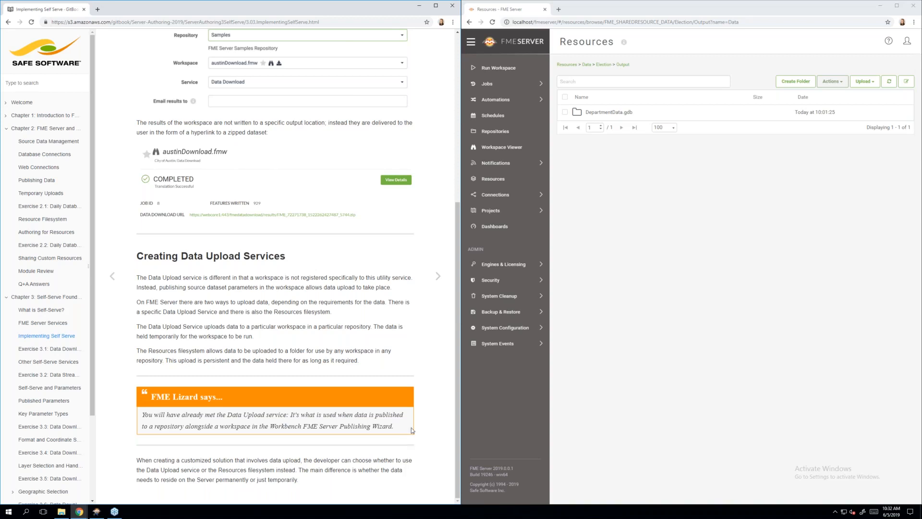
Open Exercise 3.1 on the Data Download system and review its introduction and the reader parameters under Create Workspace
{"action": "left_click", "coordinate": [438, 277]}
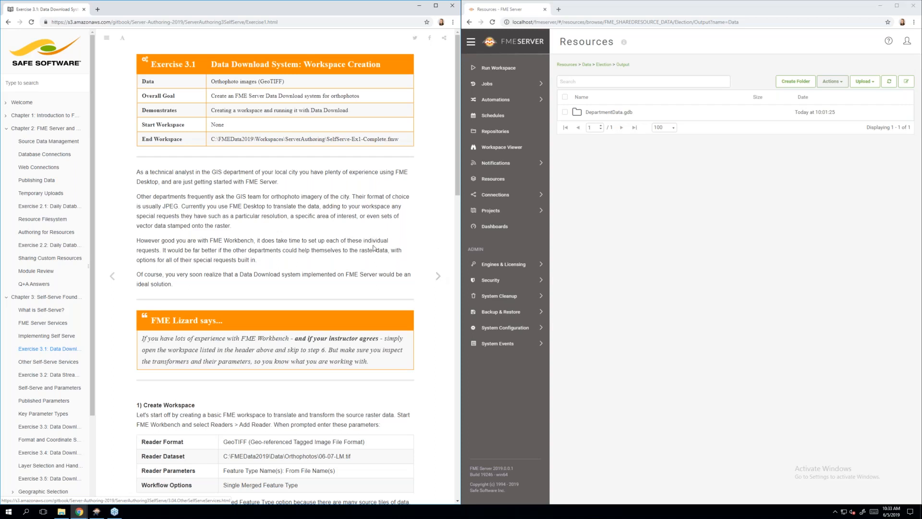
{"action": "scroll", "coordinate": [374, 248], "scroll_direction": "down", "scroll_amount": 1}
{"action": "scroll", "coordinate": [374, 248], "scroll_direction": "down", "scroll_amount": 3}
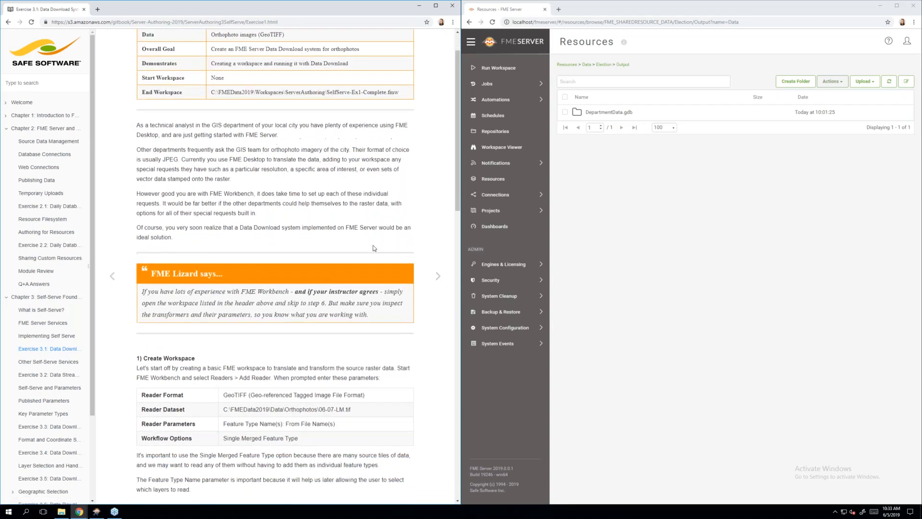
{"action": "scroll", "coordinate": [372, 248], "scroll_direction": "up", "scroll_amount": 1}
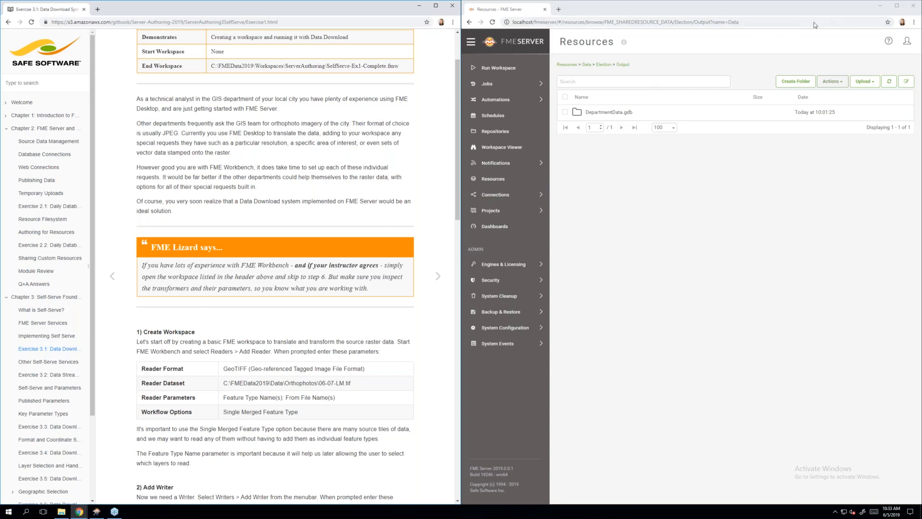
Switch to FME Workbench and create a blank workspace, saving the changes to the DataHandling-Ex2-Begin workspace
{"action": "left_click", "coordinate": [814, 22]}
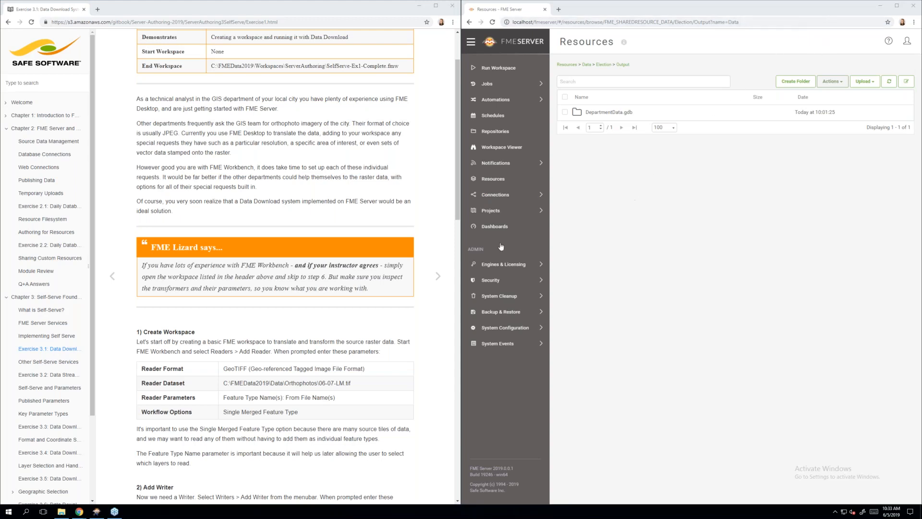
{"action": "left_click", "coordinate": [95, 513]}
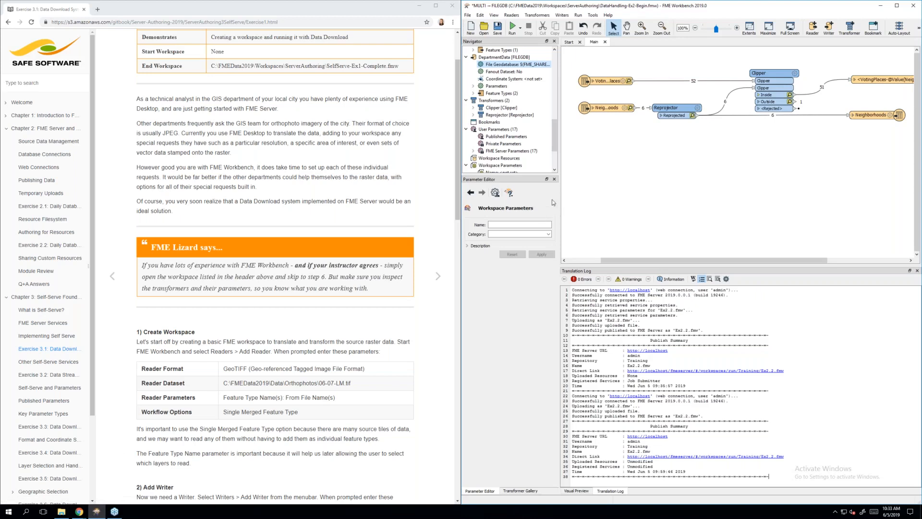
{"action": "left_click", "coordinate": [471, 29]}
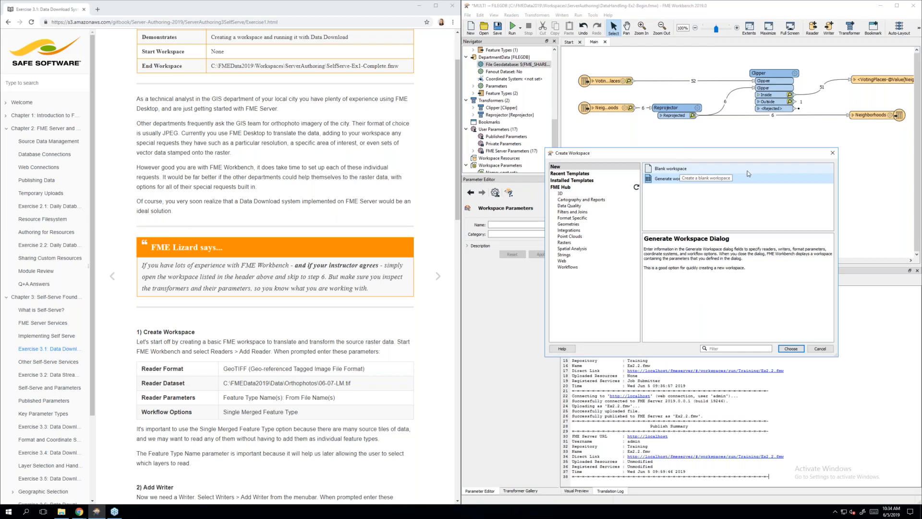
{"action": "left_click", "coordinate": [833, 153]}
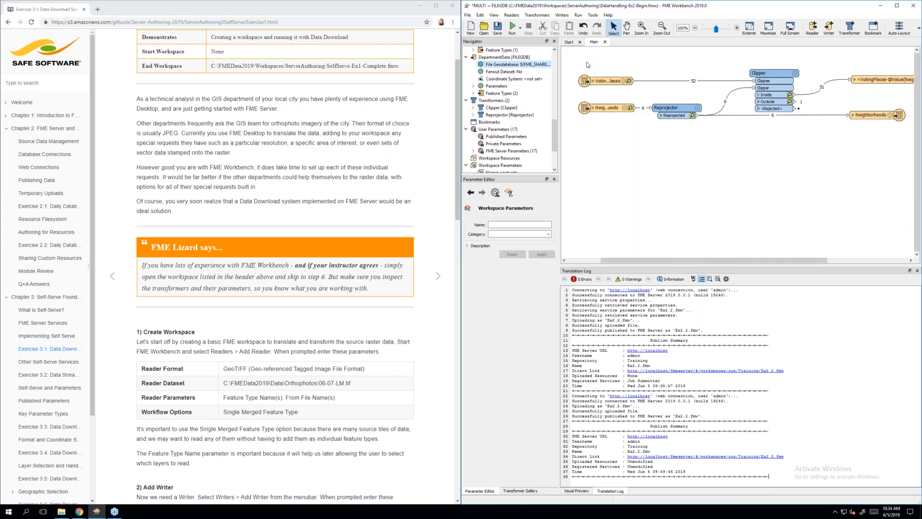
{"action": "left_click", "coordinate": [471, 30]}
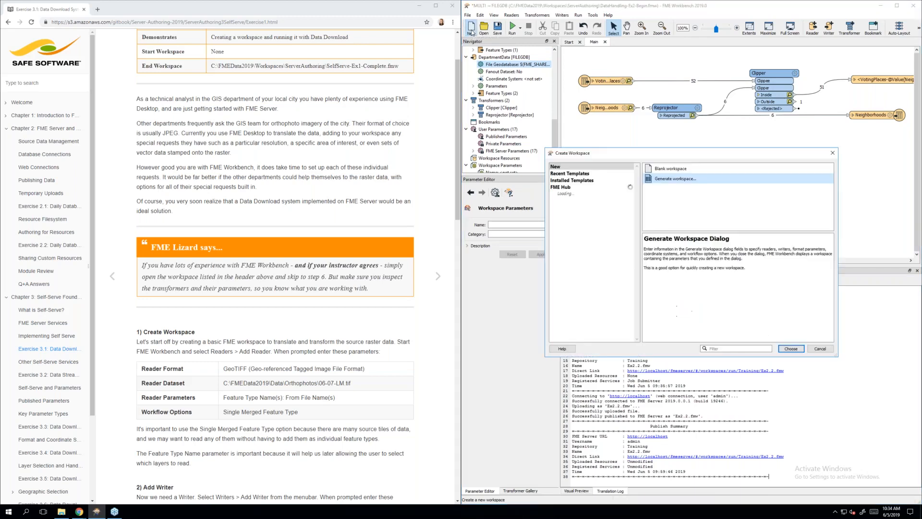
{"action": "left_click", "coordinate": [717, 170]}
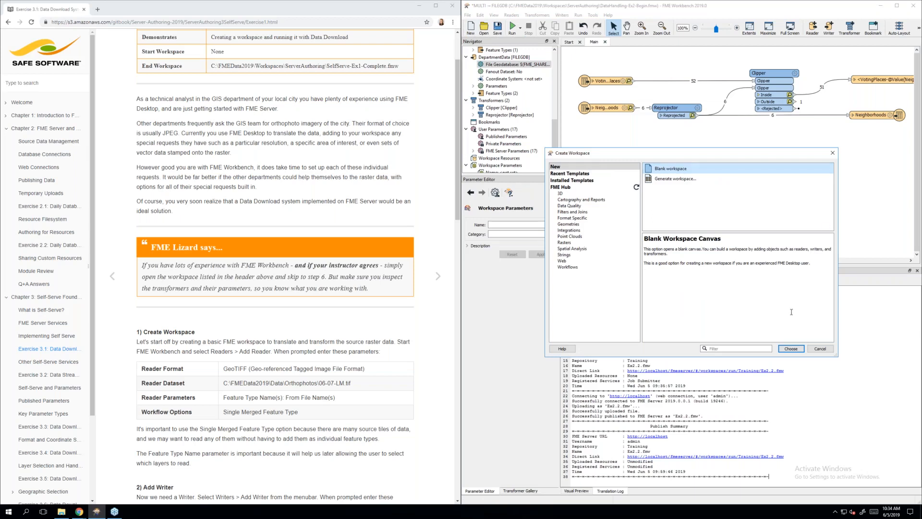
{"action": "left_click", "coordinate": [796, 352]}
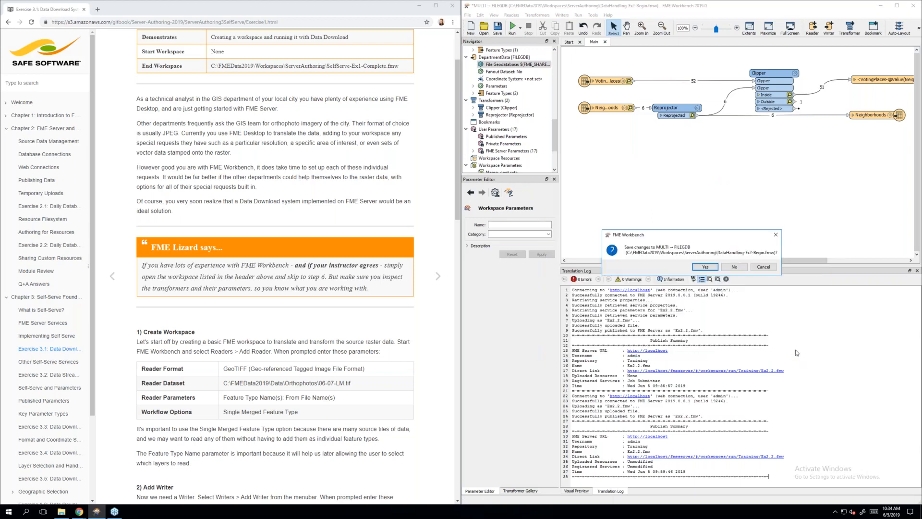
{"action": "left_click", "coordinate": [701, 268]}
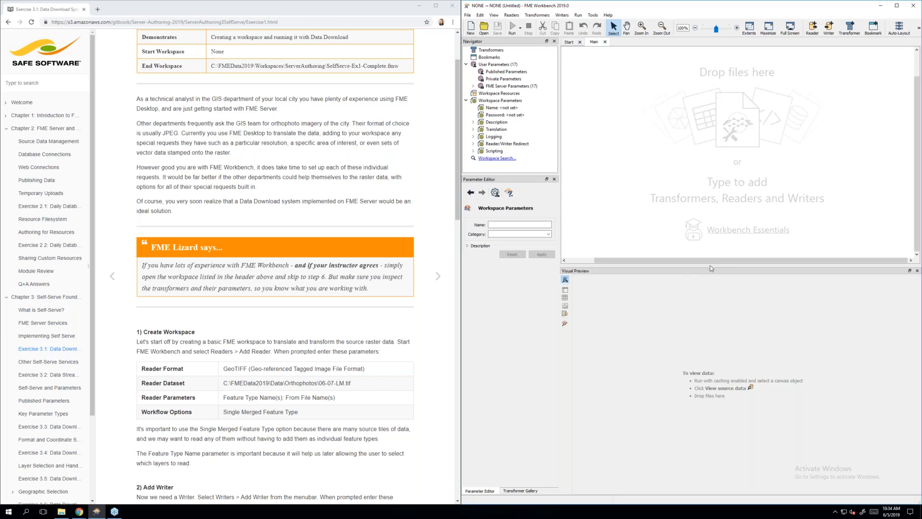
{"action": "left_click_drag", "start_coordinate": [711, 268], "coordinate": [702, 342]}
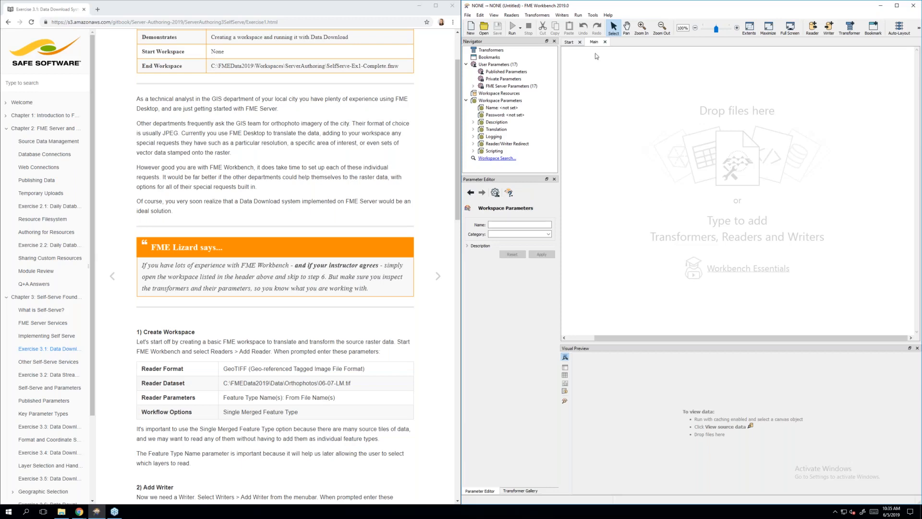
Start adding a reader and set its format to GeoTIFF (Geo-referenced Tagged Image File Format)
{"action": "left_click", "coordinate": [512, 15]}
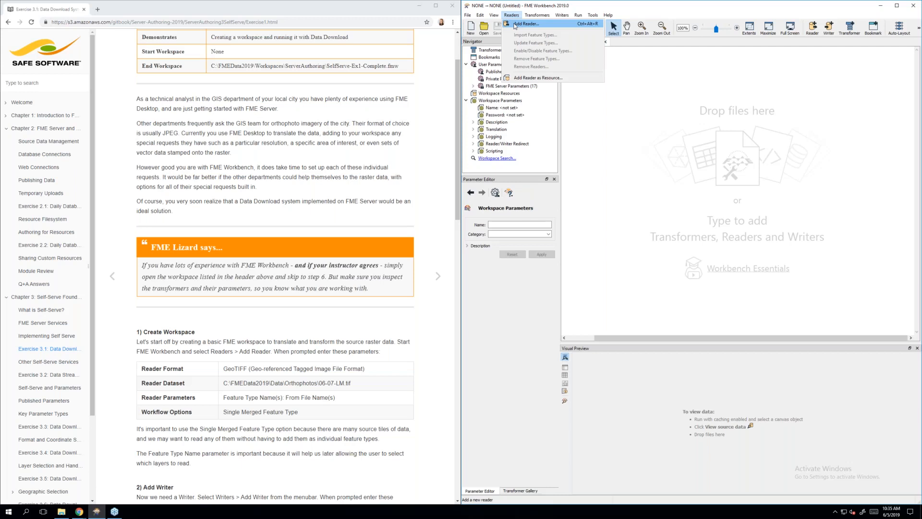
{"action": "left_click", "coordinate": [515, 26]}
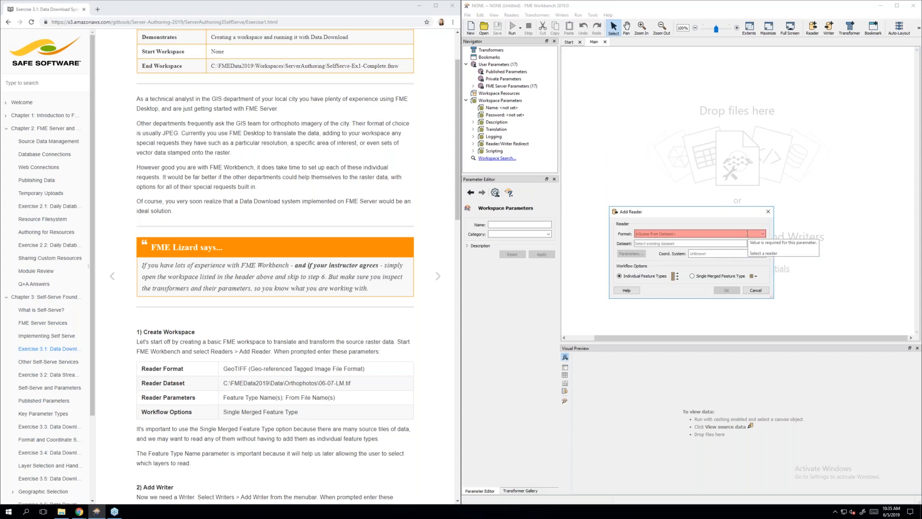
{"action": "type", "text": "g"}
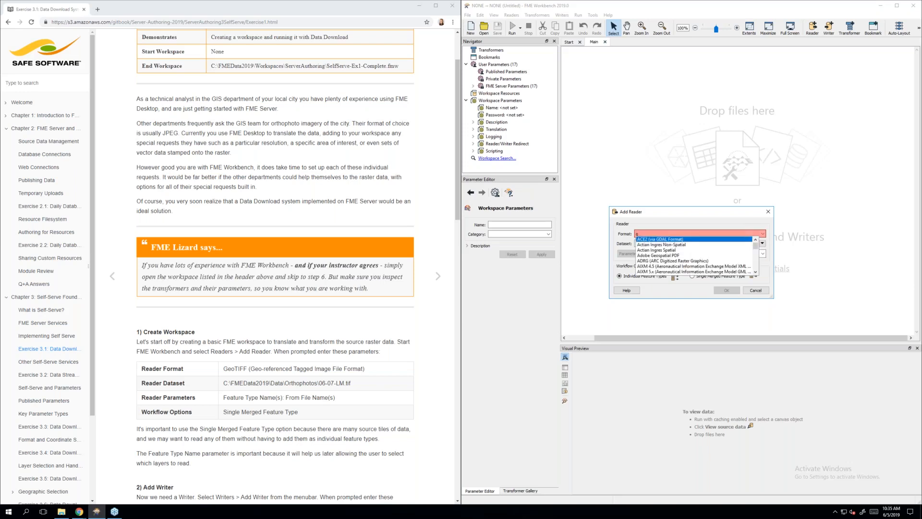
{"action": "type", "text": "eotiff"}
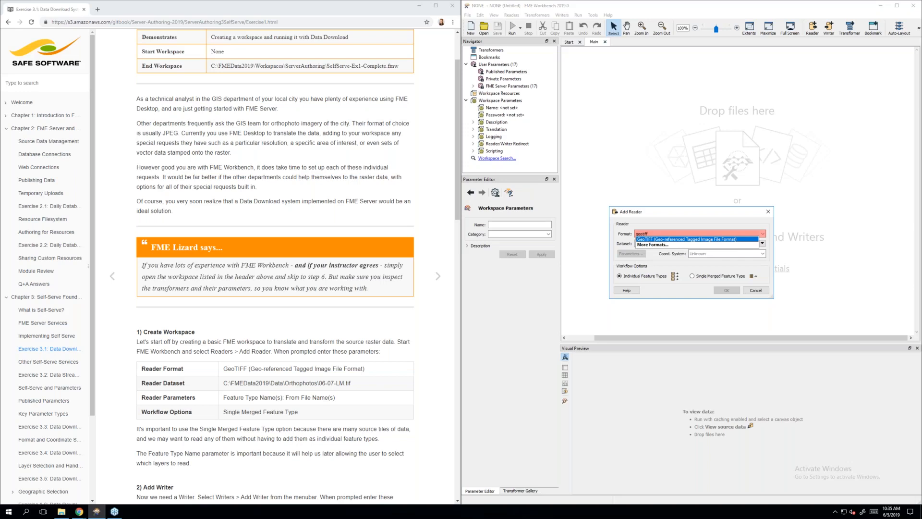
{"action": "left_click", "coordinate": [734, 239]}
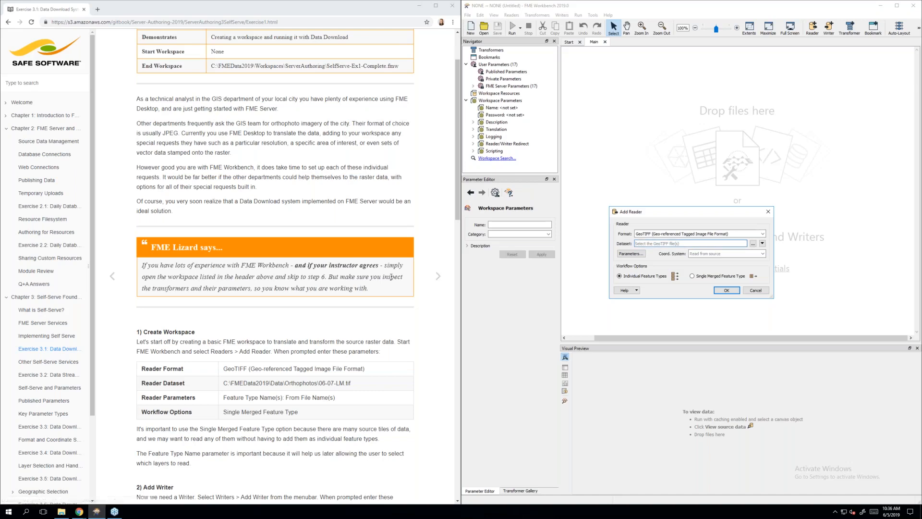
Set the reader's dataset to C:\FMEData2019\Data\Orthophotos\06-07-LM.tif, following the exercise's Create Workspace table
{"action": "scroll", "coordinate": [391, 276], "scroll_direction": "down", "scroll_amount": 2}
{"action": "scroll", "coordinate": [391, 277], "scroll_direction": "down", "scroll_amount": 2}
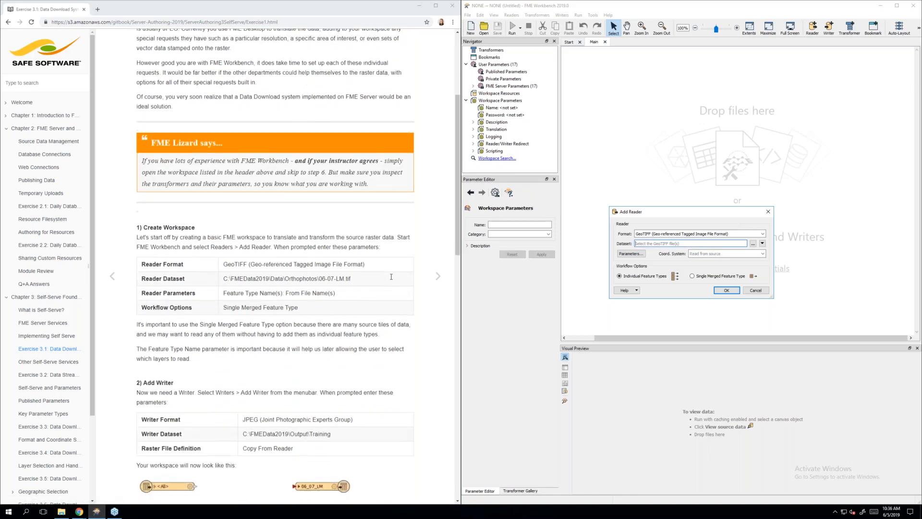
{"action": "scroll", "coordinate": [391, 276], "scroll_direction": "down", "scroll_amount": 1}
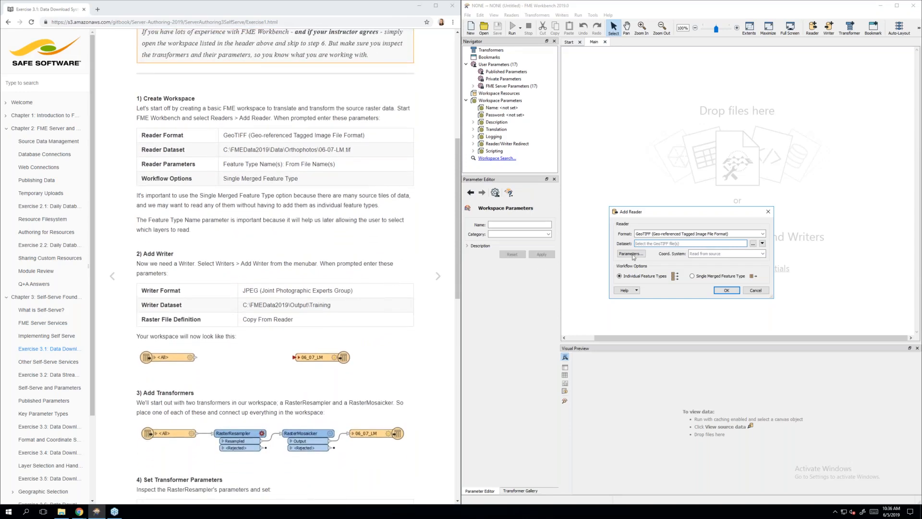
{"action": "left_click", "coordinate": [754, 244]}
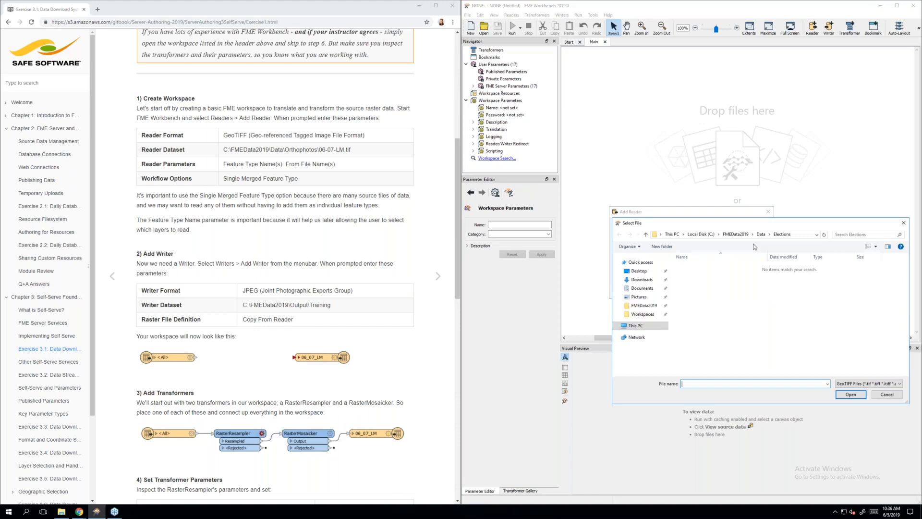
{"action": "left_click", "coordinate": [649, 307]}
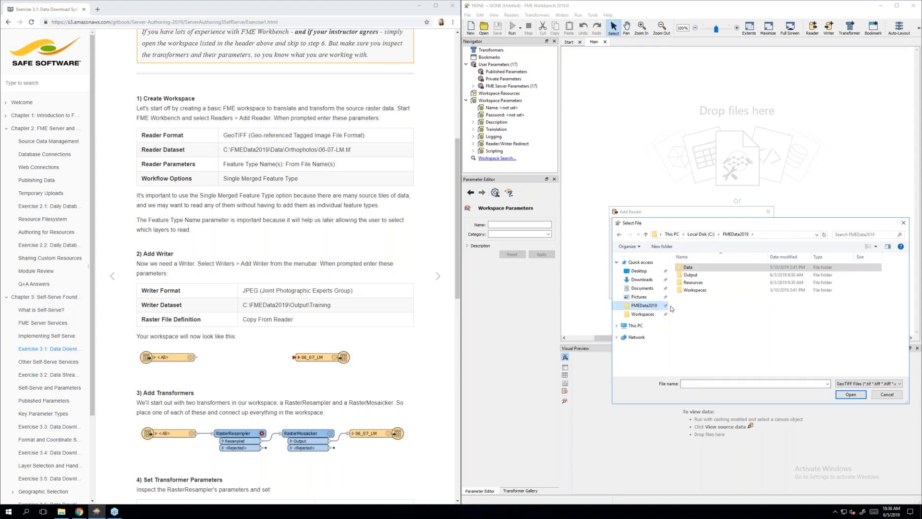
{"action": "double_click", "coordinate": [700, 270]}
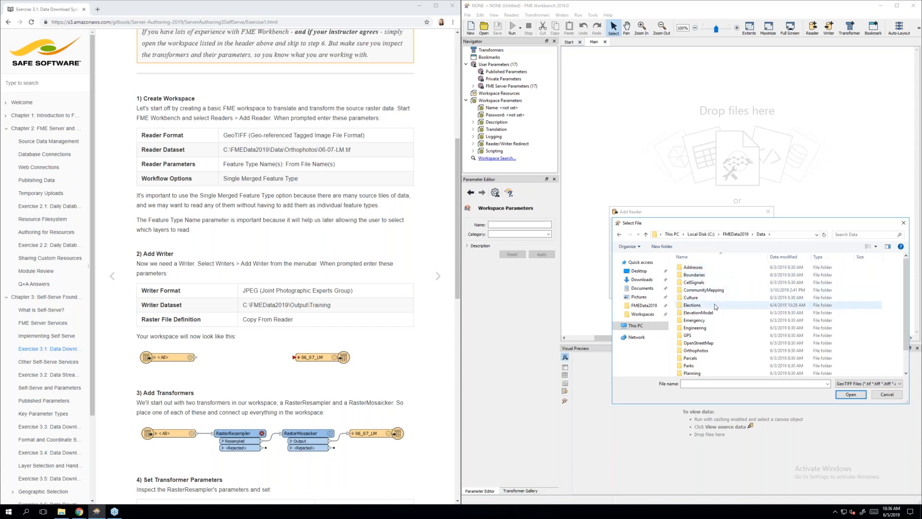
{"action": "double_click", "coordinate": [728, 352]}
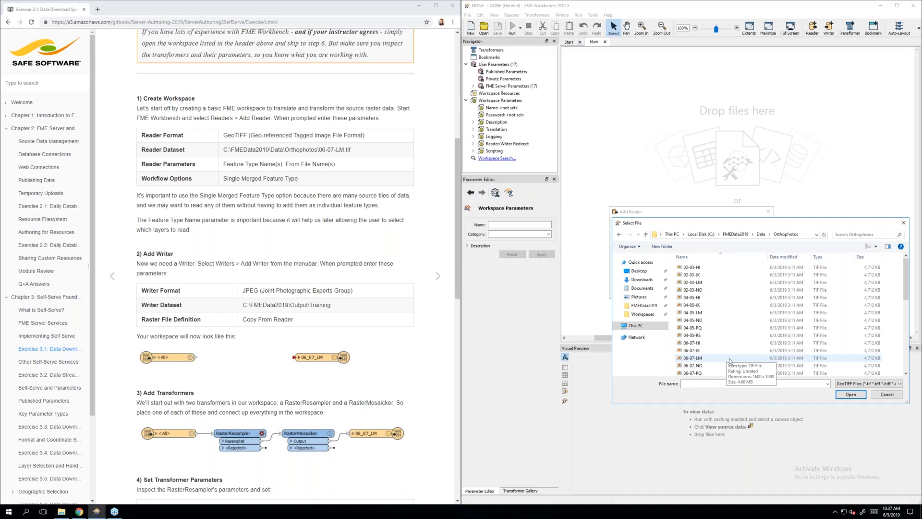
{"action": "left_click", "coordinate": [729, 358]}
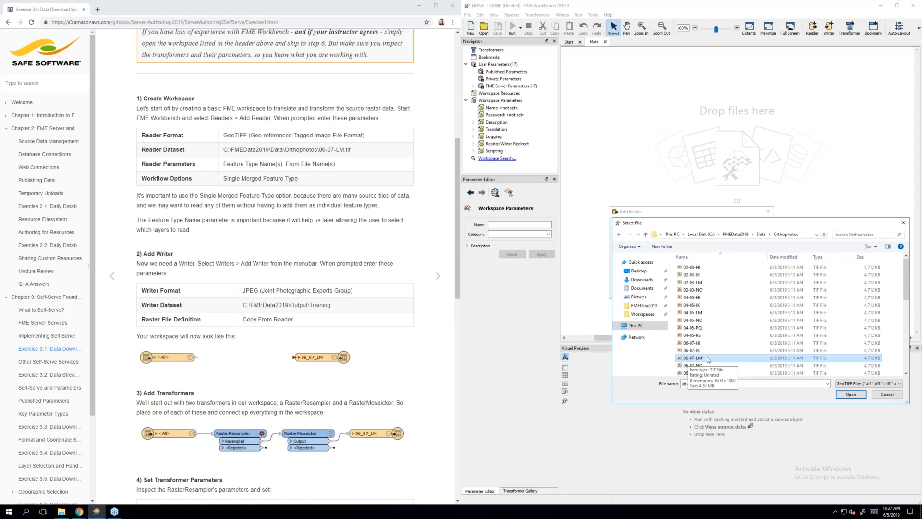
{"action": "left_click", "coordinate": [851, 394]}
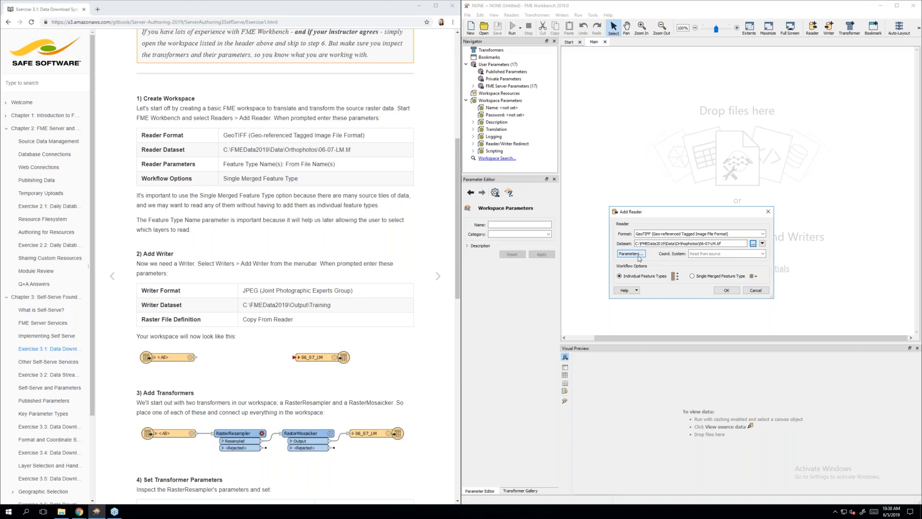
Set Feature Type Name(s) to From File Name(s) in the GeoTIFF reader parameters
{"action": "left_click", "coordinate": [639, 258]}
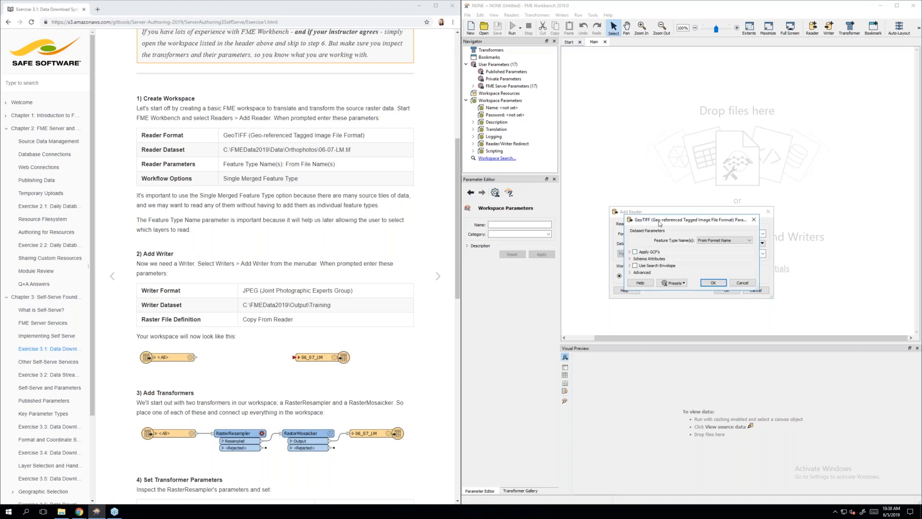
{"action": "left_click_drag", "start_coordinate": [659, 223], "coordinate": [654, 281]}
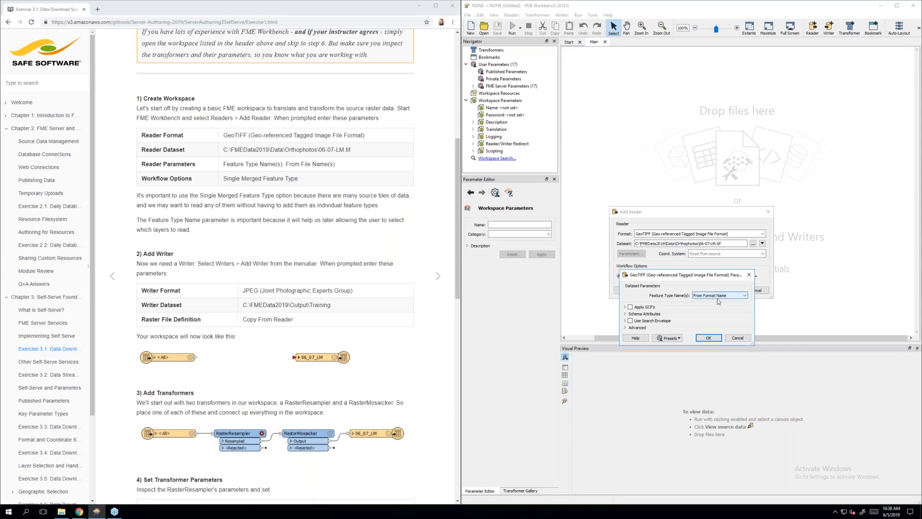
{"action": "left_click", "coordinate": [727, 296]}
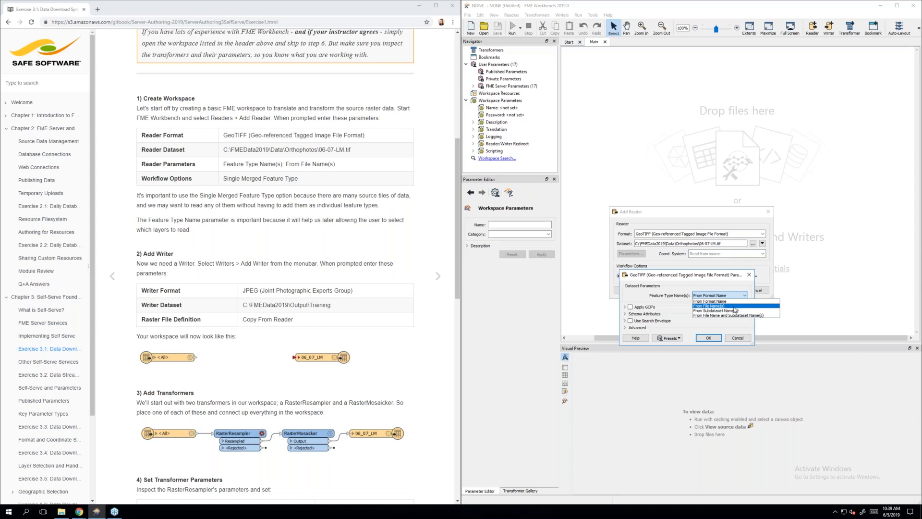
{"action": "left_click", "coordinate": [713, 306]}
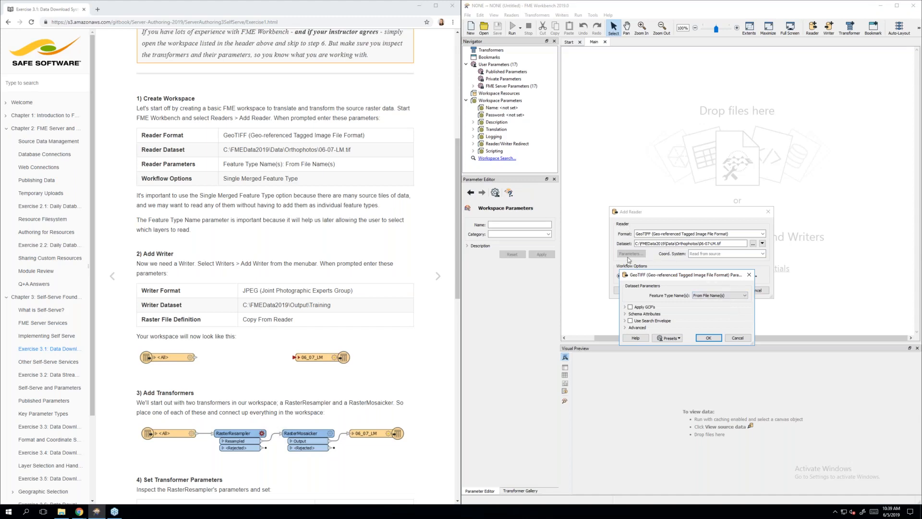
{"action": "left_click", "coordinate": [700, 297]}
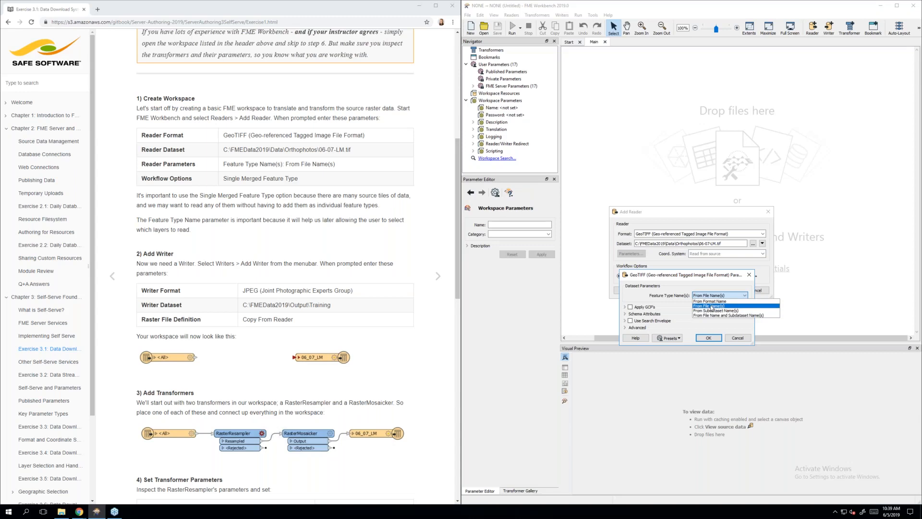
{"action": "left_click", "coordinate": [711, 306]}
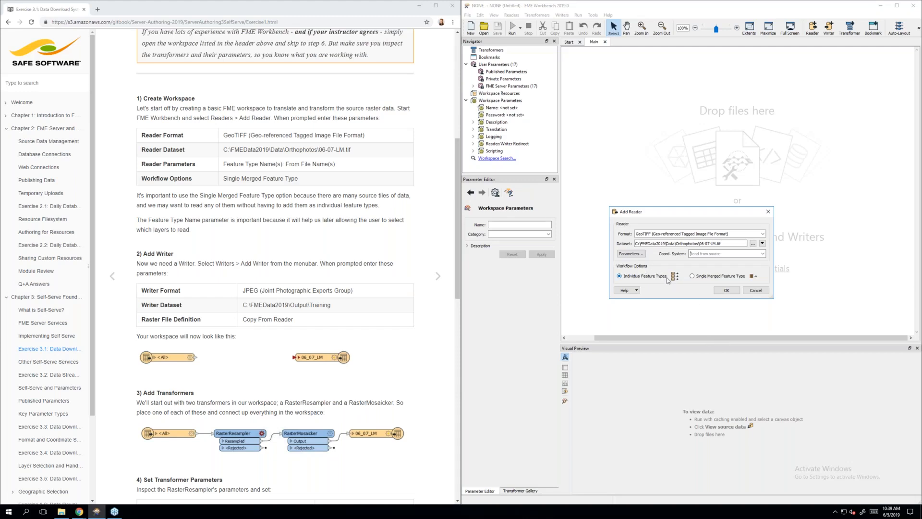
Choose Single Merged Feature Type as the workflow option, recheck the reader parameters and add the reader to the workspace
{"action": "left_click", "coordinate": [692, 277]}
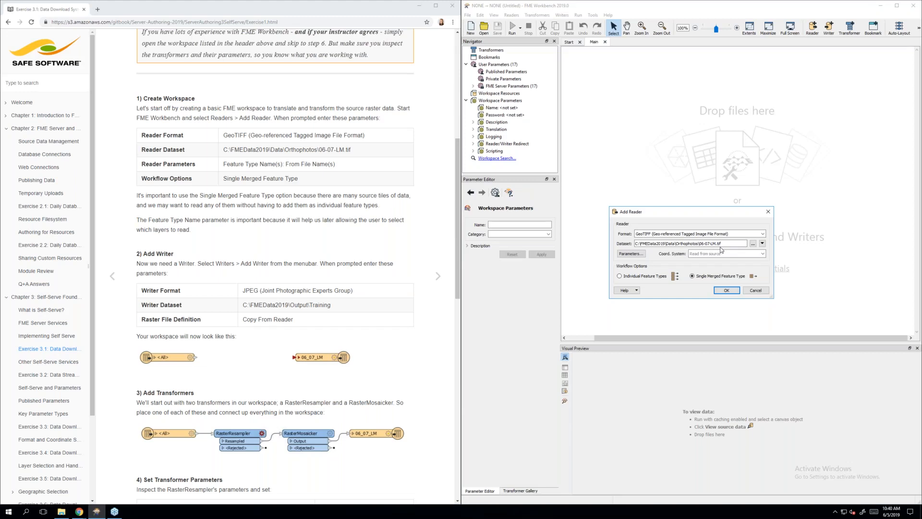
{"action": "left_click", "coordinate": [631, 255]}
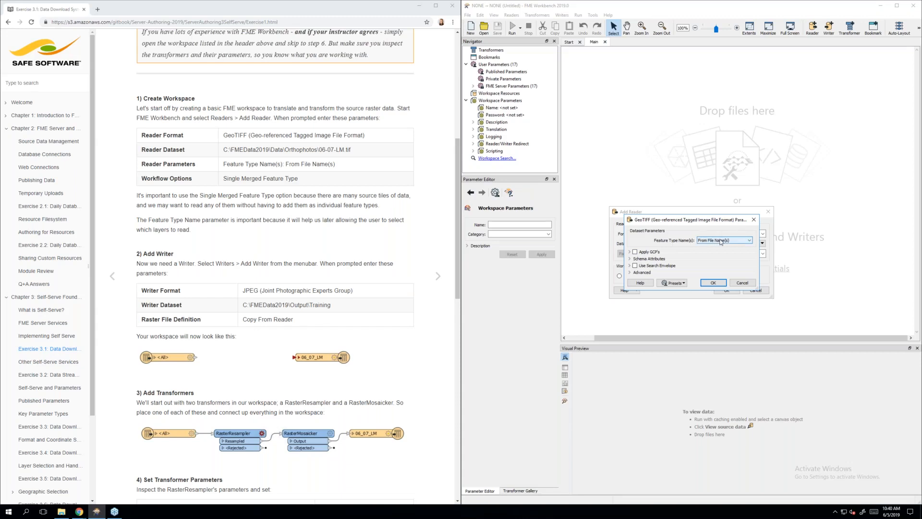
{"action": "left_click", "coordinate": [712, 284]}
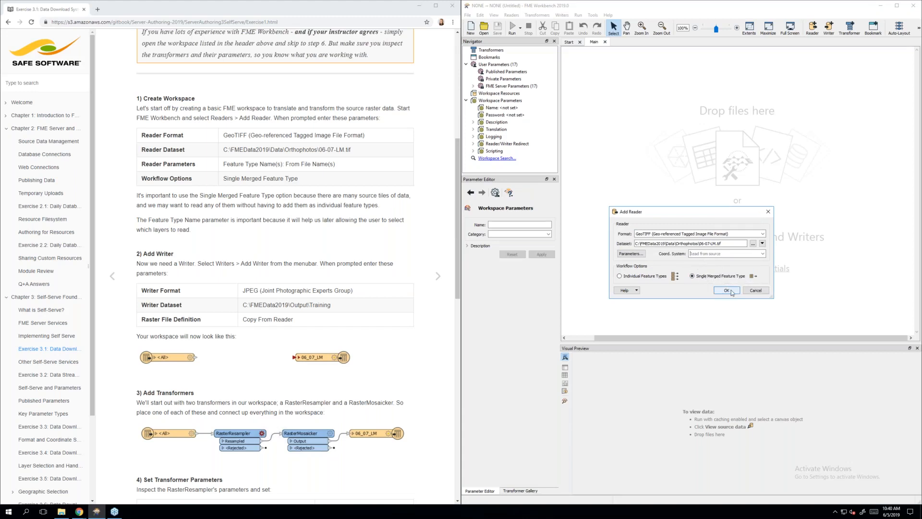
{"action": "left_click", "coordinate": [728, 290]}
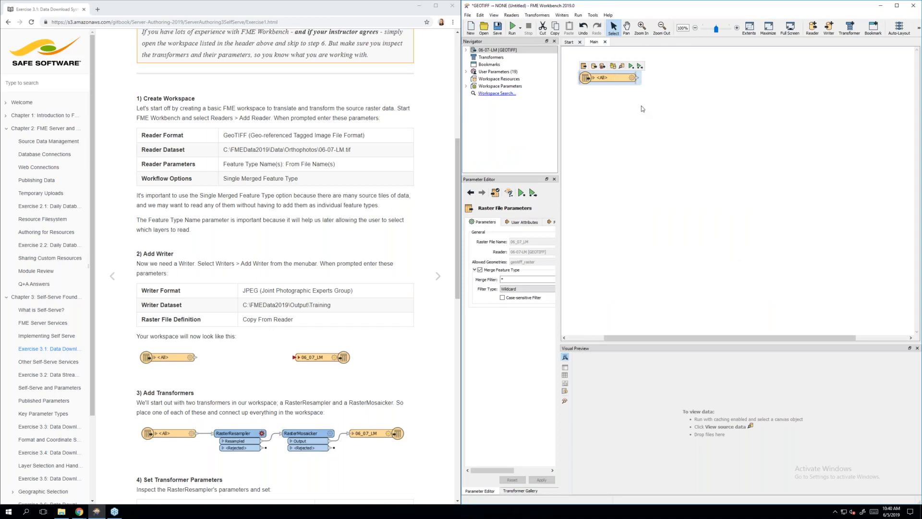
Inspect the merged reader feature type on the canvas and read the exercise's Add Writer and Add Transformers instructions
{"action": "left_click", "coordinate": [641, 94]}
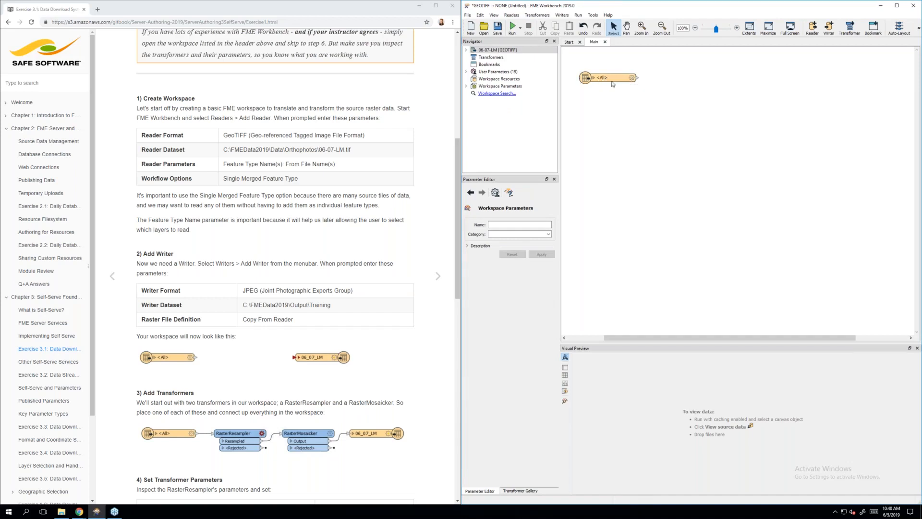
{"action": "mouse_move", "coordinate": [612, 83]}
{"action": "scroll", "coordinate": [275, 276], "scroll_direction": "down", "scroll_amount": 1}
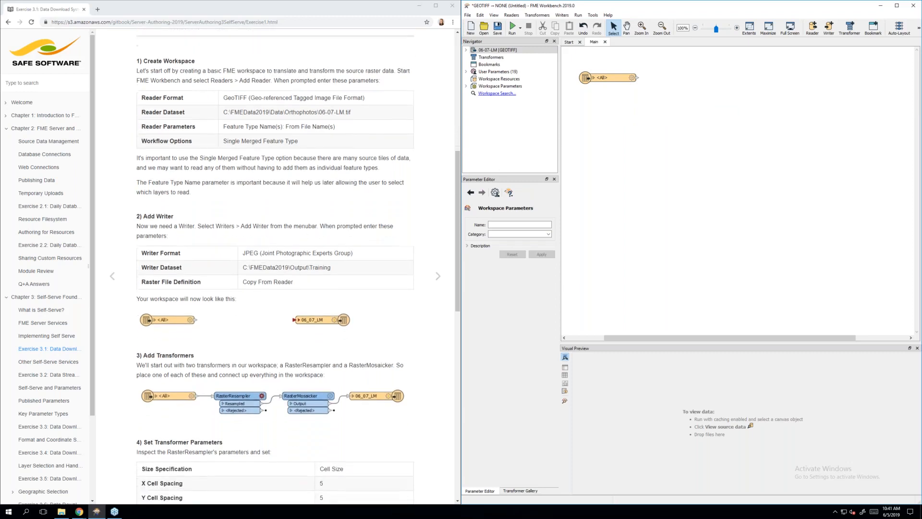
{"action": "scroll", "coordinate": [274, 275], "scroll_direction": "down", "scroll_amount": 1}
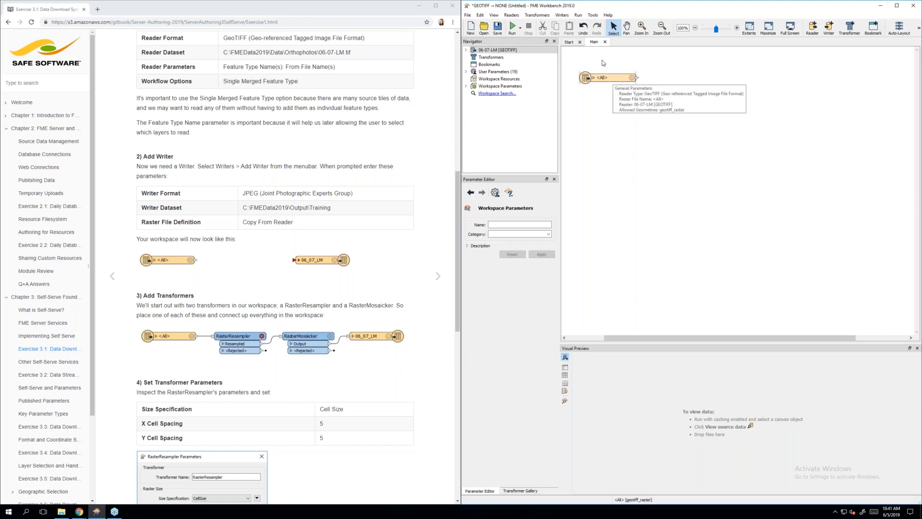
Start adding a writer to the workspace and set its format to JPEG (Joint Photographic Experts Group)
{"action": "left_click", "coordinate": [562, 15]}
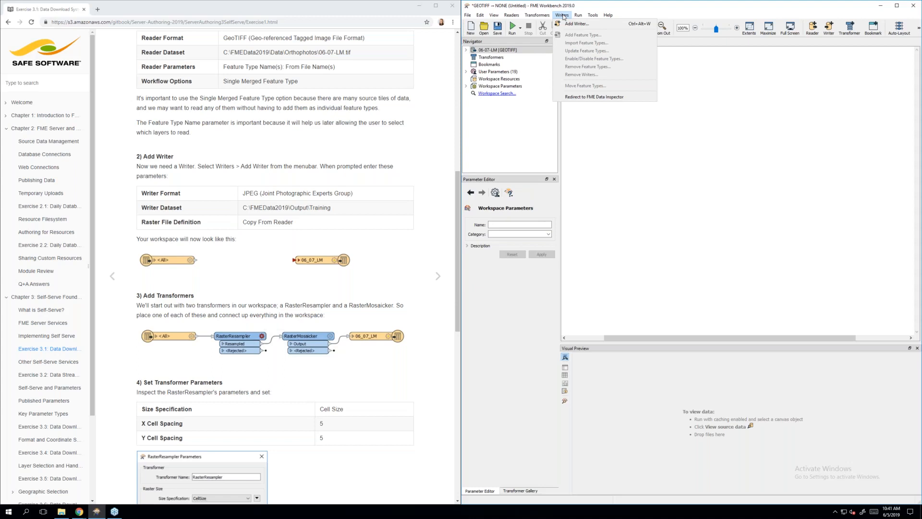
{"action": "left_click", "coordinate": [587, 24]}
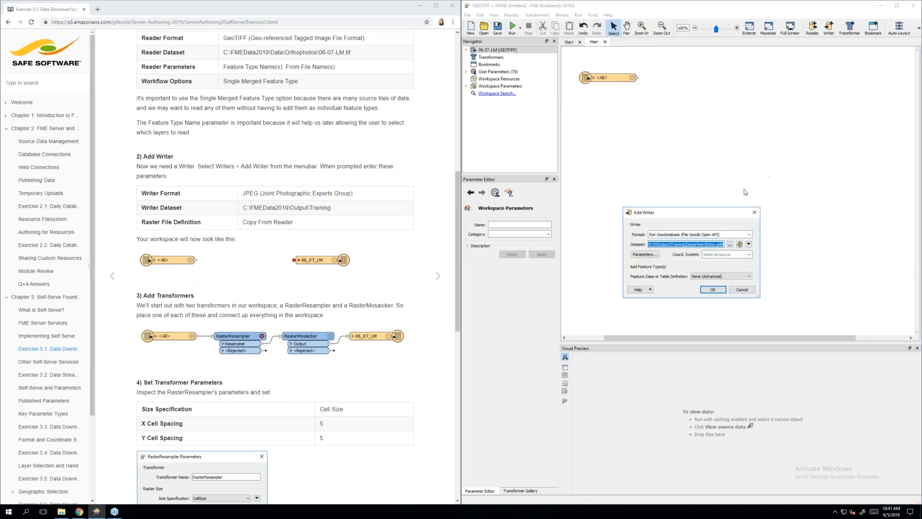
{"action": "left_click", "coordinate": [730, 234]}
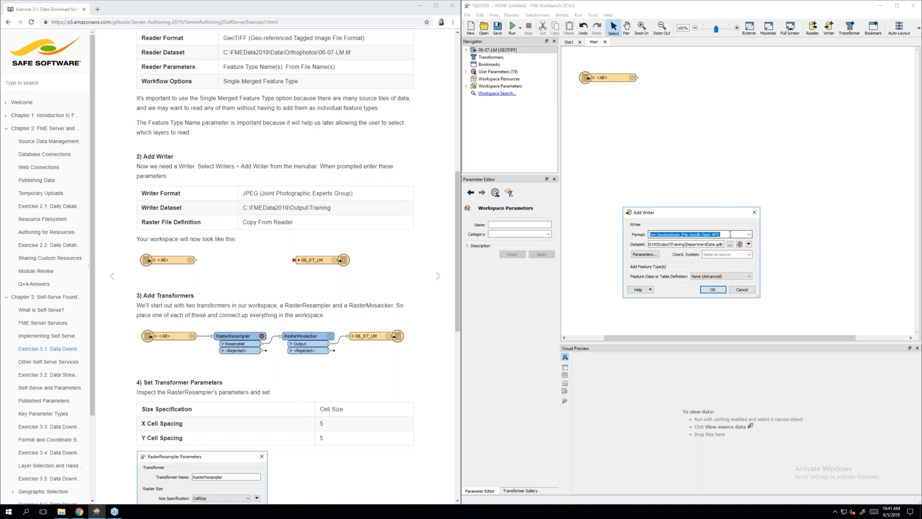
{"action": "type", "text": "jpeg"}
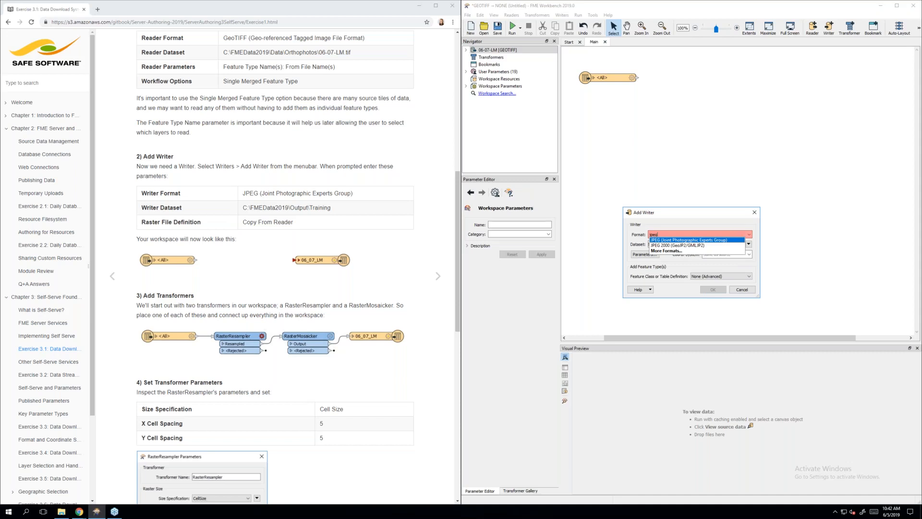
{"action": "left_click", "coordinate": [729, 240]}
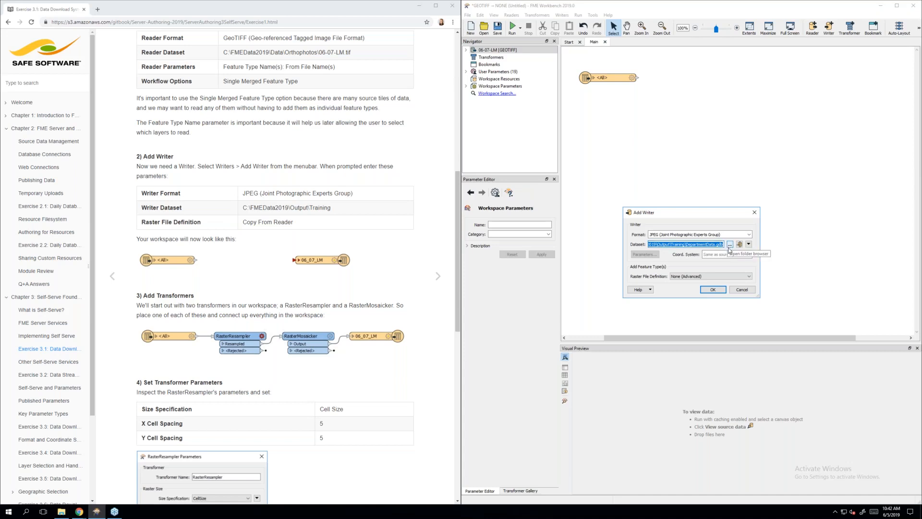
Set the writer's dataset to the folder C:\FMEData2019\Output\Training
{"action": "left_click", "coordinate": [731, 248]}
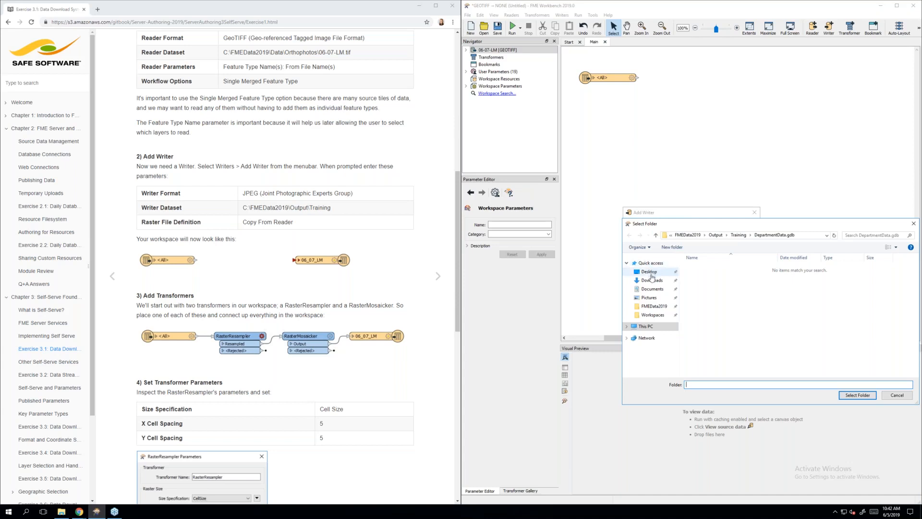
{"action": "left_click", "coordinate": [654, 307]}
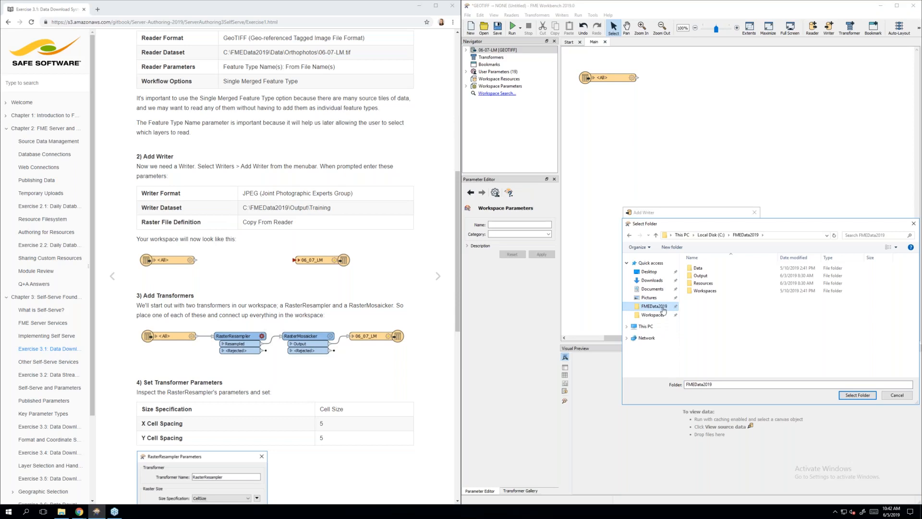
{"action": "double_click", "coordinate": [714, 277]}
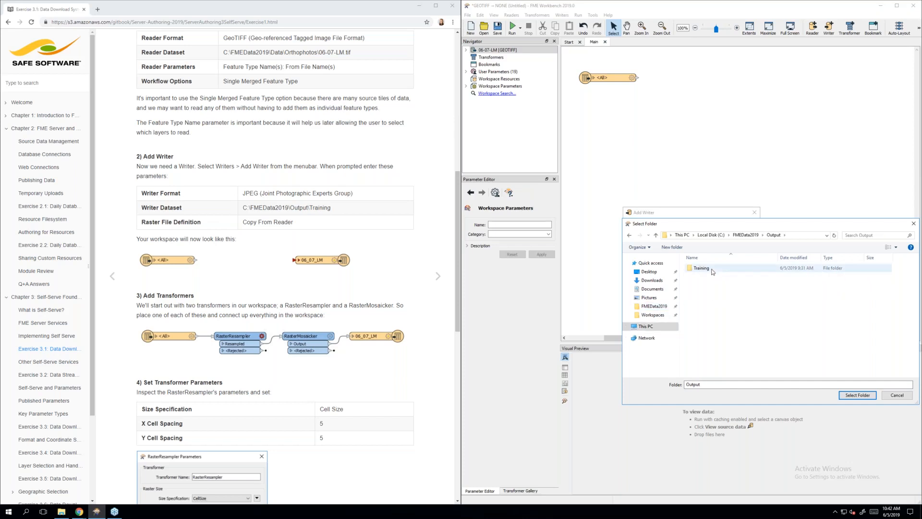
{"action": "left_click", "coordinate": [712, 272]}
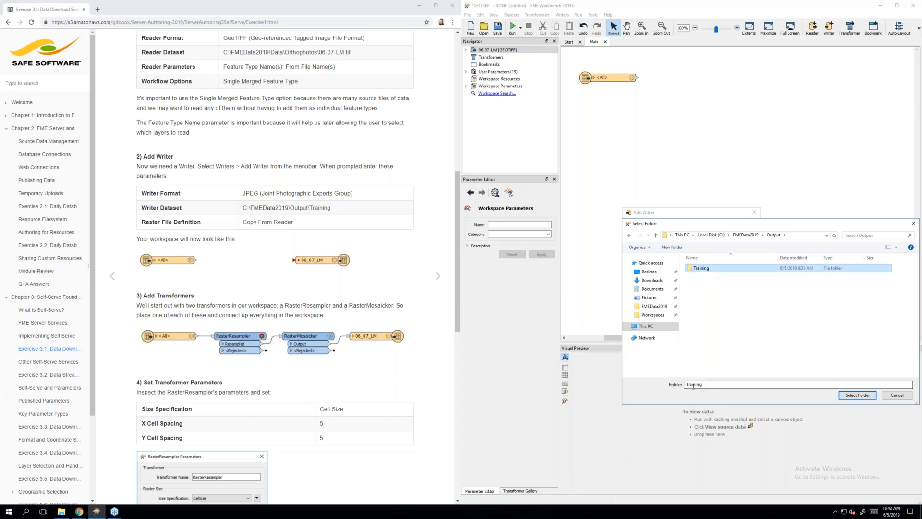
{"action": "left_click", "coordinate": [843, 397]}
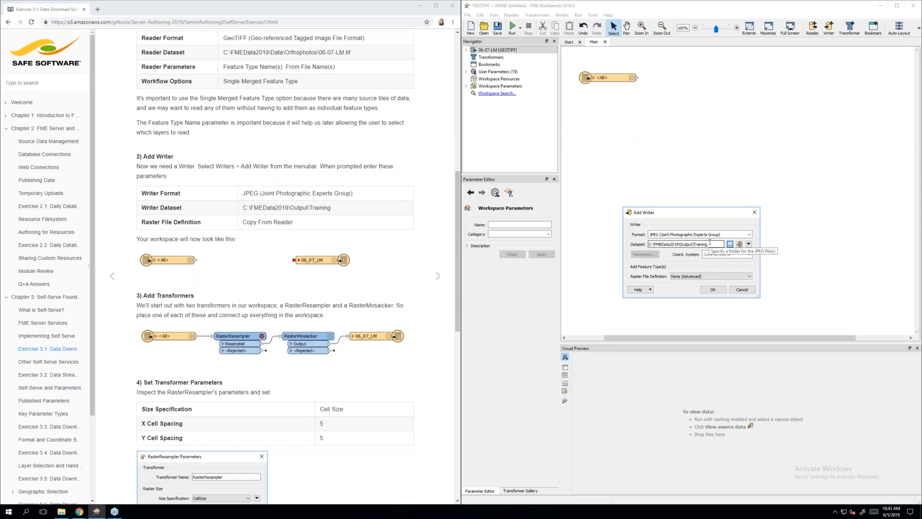
Set Raster File Definition to Copy from Reader, add the writer and move its 06_07_LM feature type closer to the reader
{"action": "left_click", "coordinate": [724, 275]}
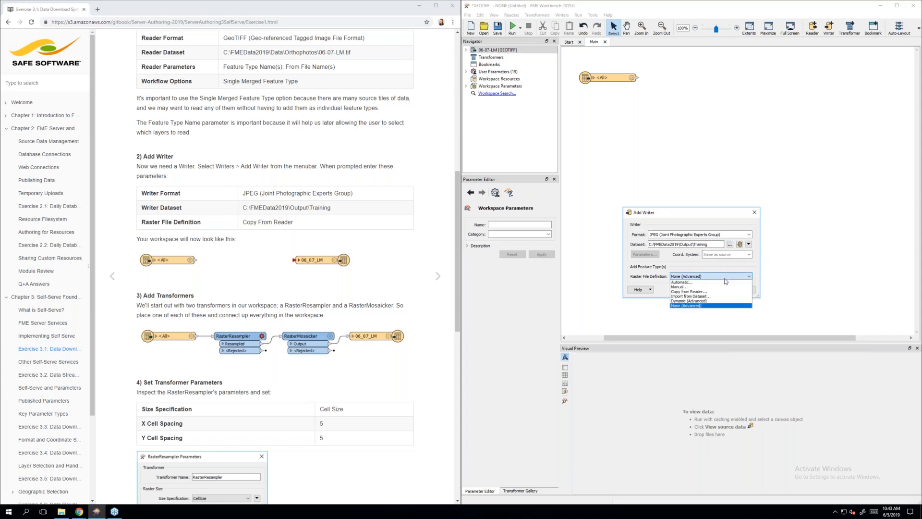
{"action": "left_click", "coordinate": [723, 291]}
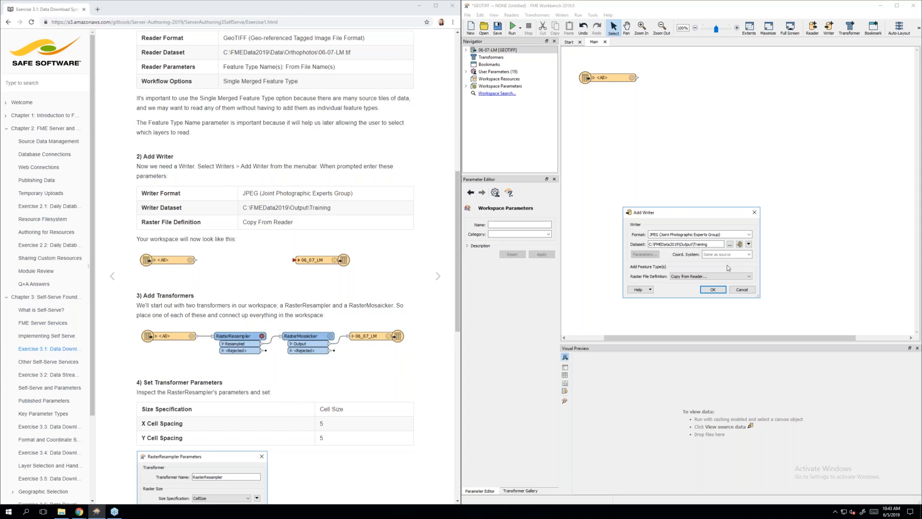
{"action": "left_click", "coordinate": [712, 290]}
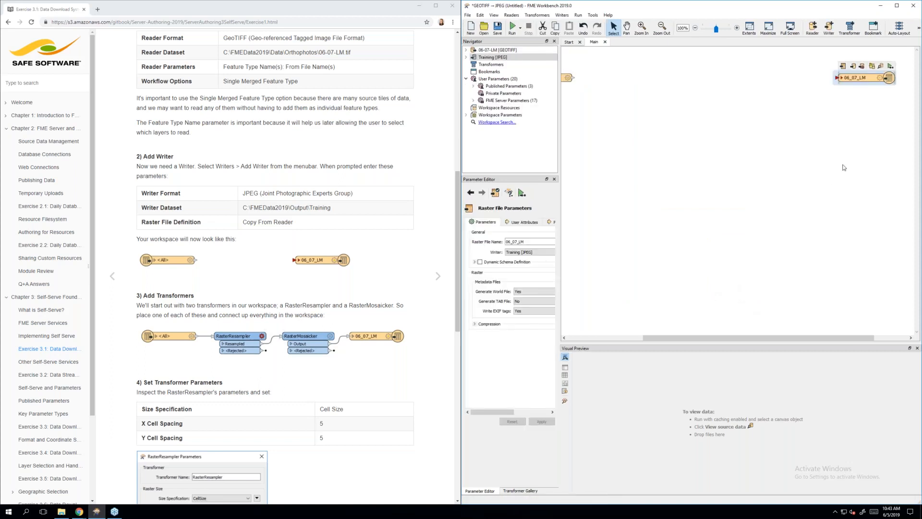
{"action": "left_click_drag", "start_coordinate": [849, 78], "coordinate": [755, 78]}
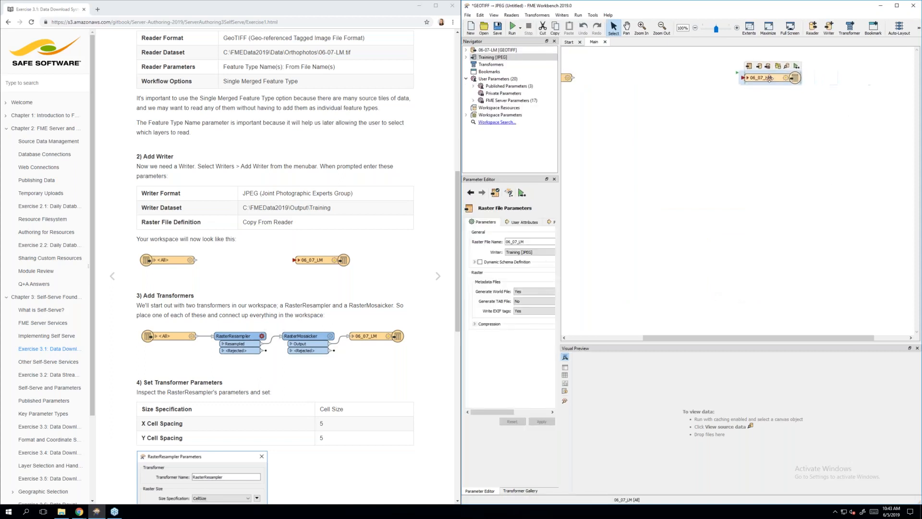
{"action": "left_click", "coordinate": [754, 139]}
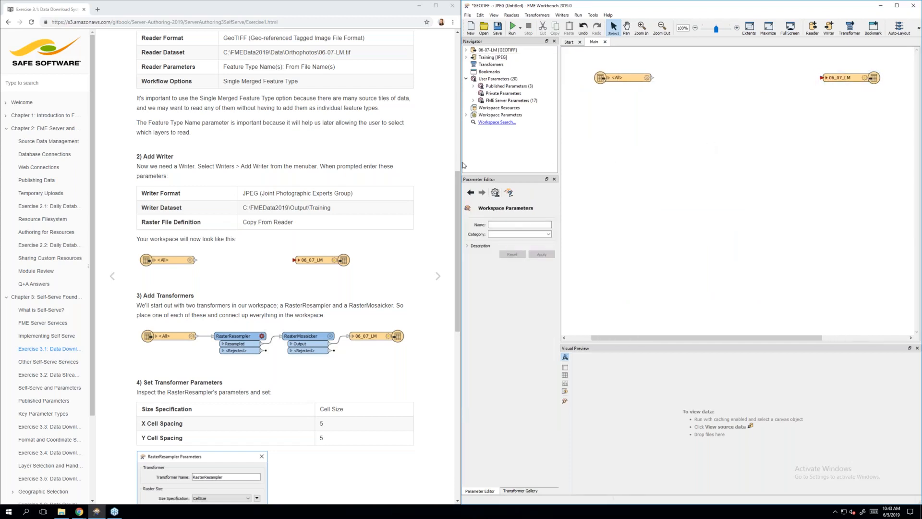
Following the exercise's Add Transformers section, add a RasterResampler and place it between the reader and writer feature types
{"action": "scroll", "coordinate": [390, 200], "scroll_direction": "down", "scroll_amount": 3}
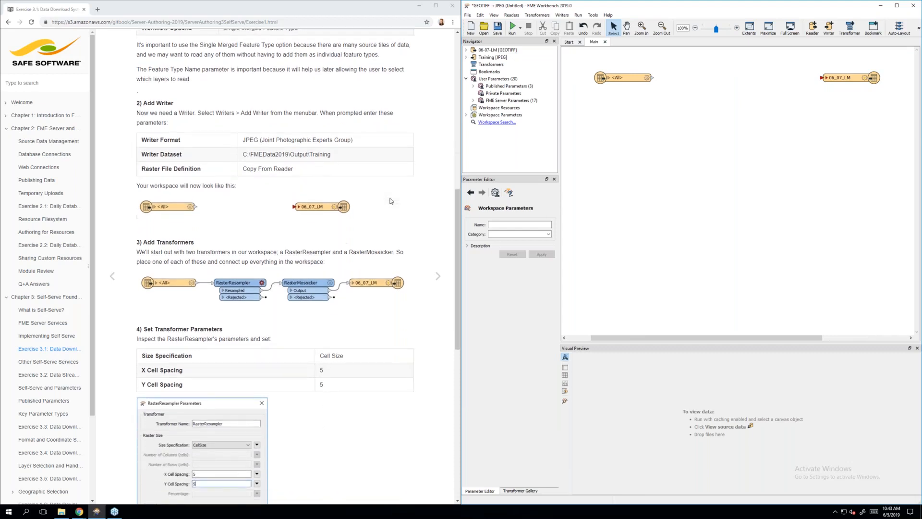
{"action": "scroll", "coordinate": [390, 201], "scroll_direction": "down", "scroll_amount": 1}
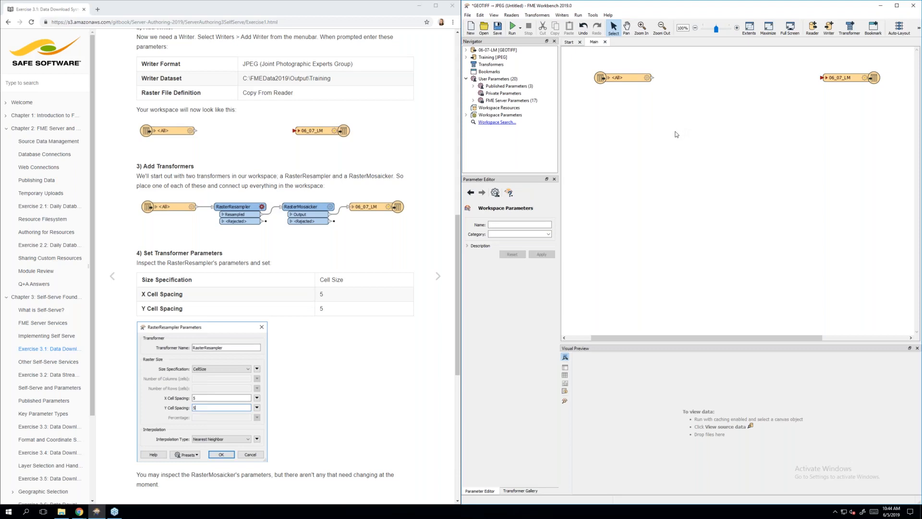
{"action": "type", "text": "ras"}
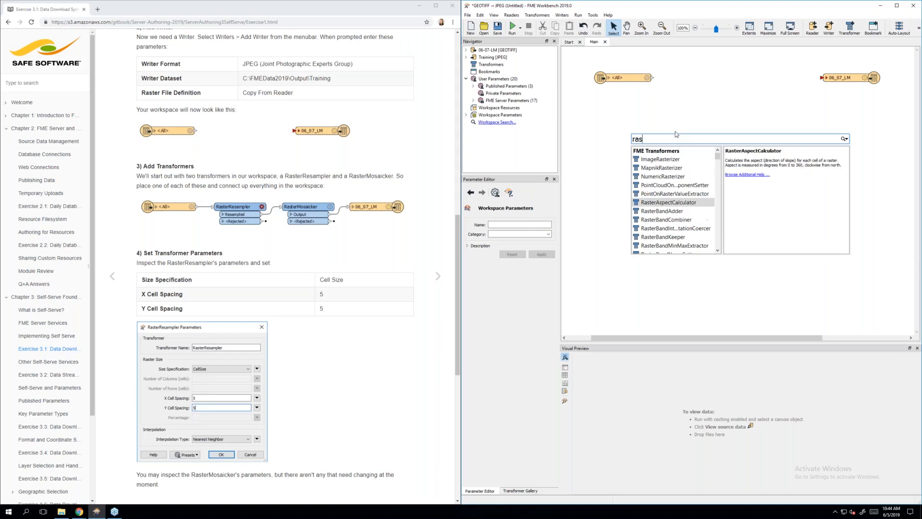
{"action": "type", "text": "terres"}
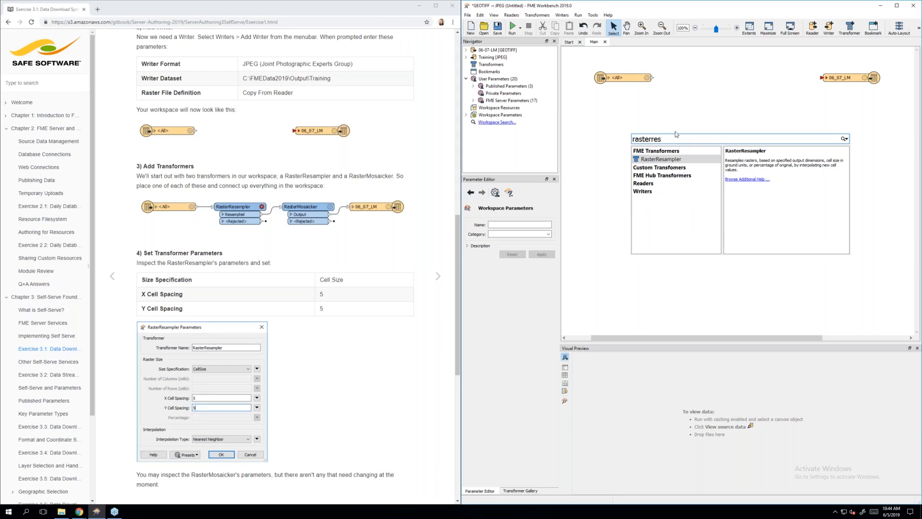
{"action": "double_click", "coordinate": [686, 160]}
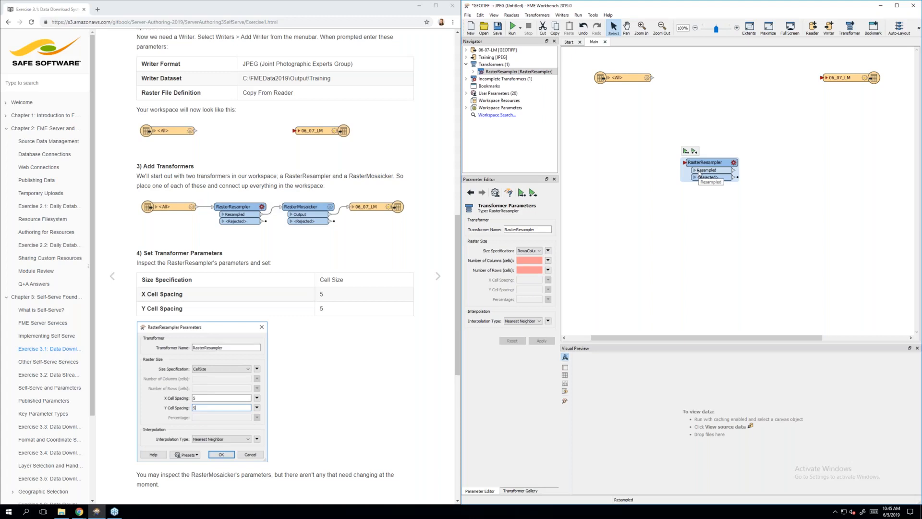
{"action": "left_click_drag", "start_coordinate": [698, 167], "coordinate": [704, 83]}
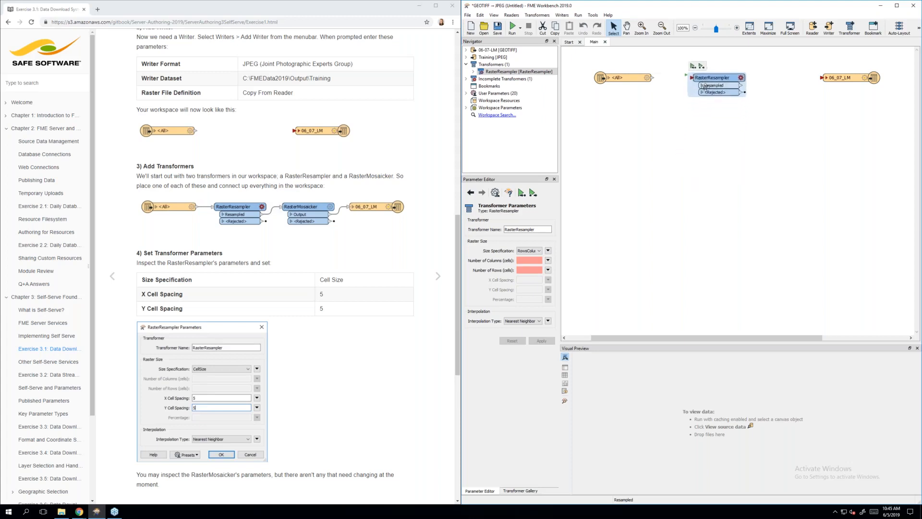
Connect the reader's <All> feature type to the RasterResampler's input port
{"action": "left_click", "coordinate": [653, 80]}
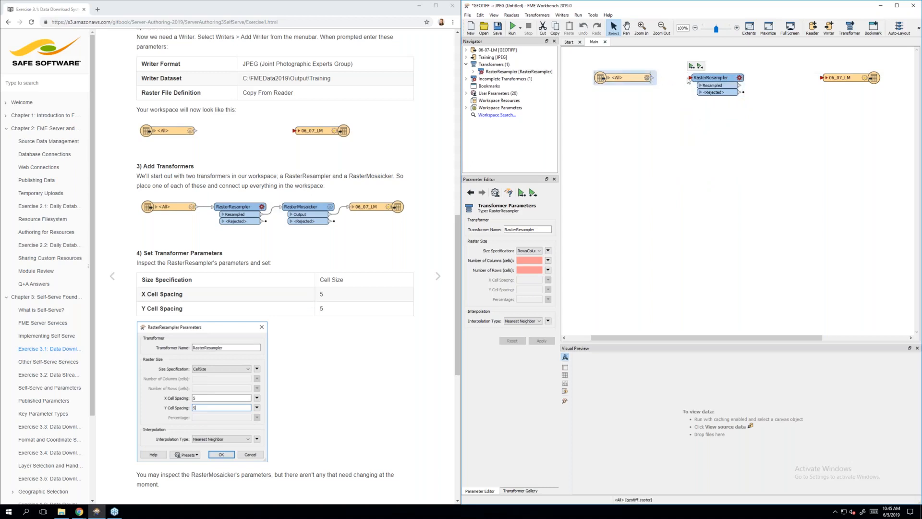
{"action": "left_click", "coordinate": [652, 80]}
{"action": "left_click_drag", "start_coordinate": [653, 81], "coordinate": [690, 79]}
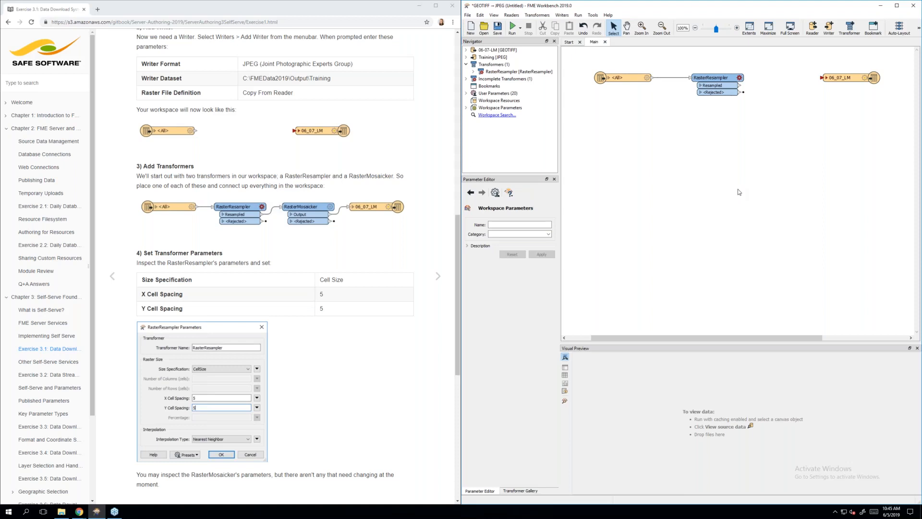
Add a RasterMosaicker, linking its input to the RasterResampler's Resampled port and its Output port to the 06_07_LM writer feature type
{"action": "type", "text": "rasterm"}
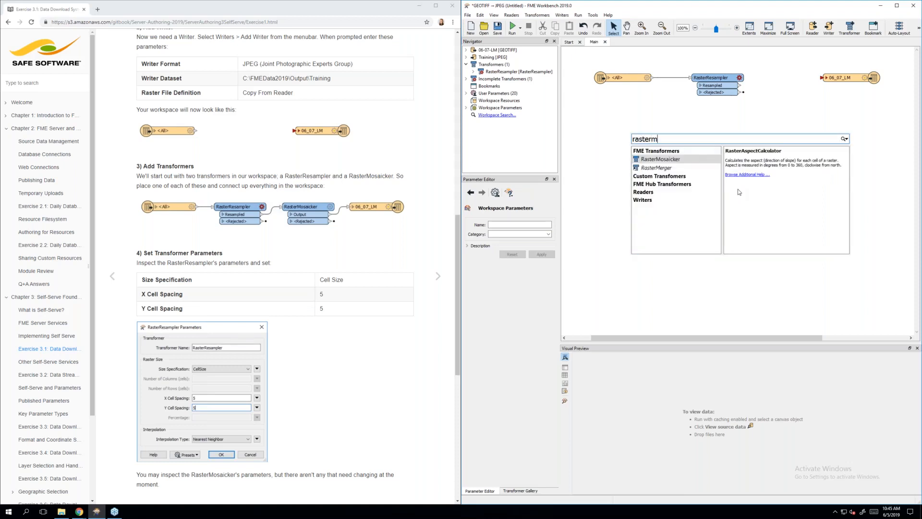
{"action": "type", "text": "osa"}
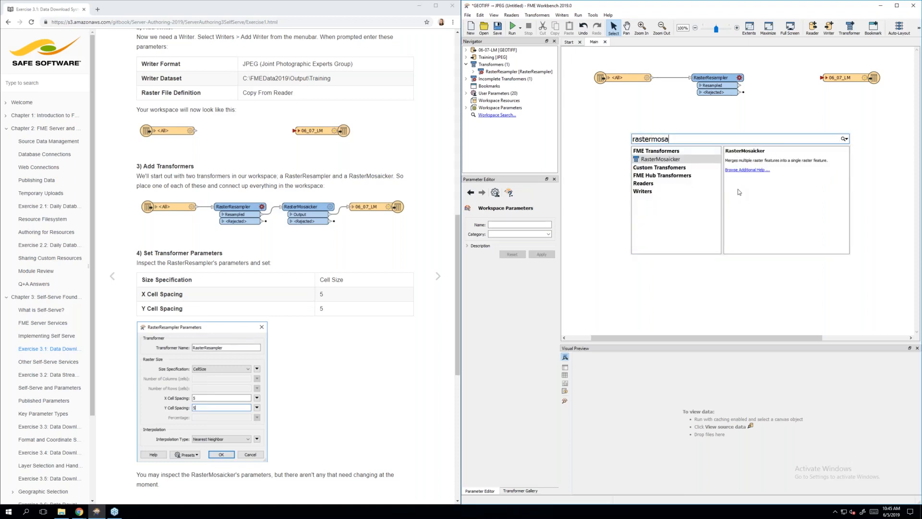
{"action": "double_click", "coordinate": [691, 162]}
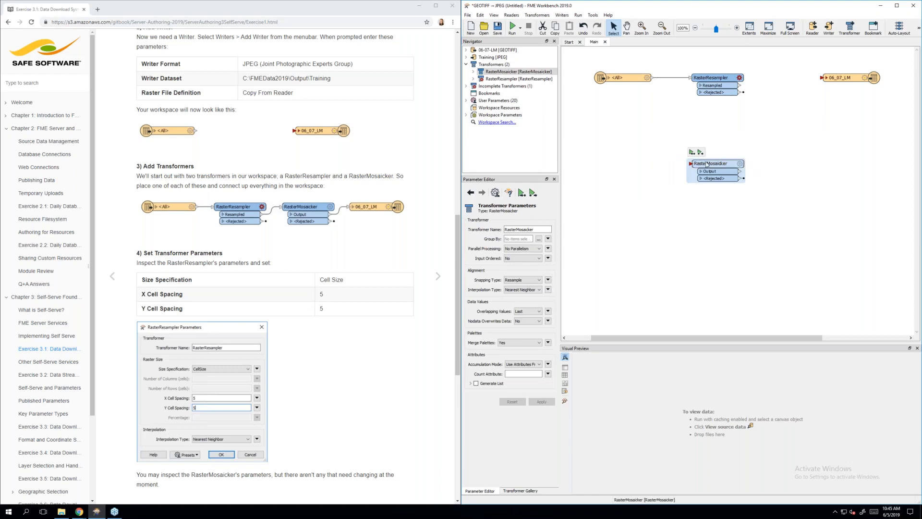
{"action": "left_click_drag", "start_coordinate": [707, 164], "coordinate": [762, 83]}
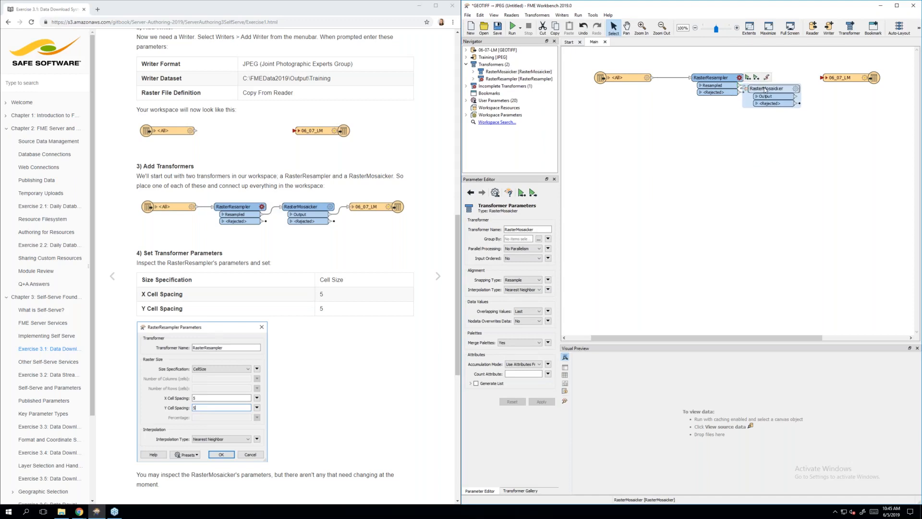
{"action": "left_click_drag", "start_coordinate": [768, 91], "coordinate": [856, 79]}
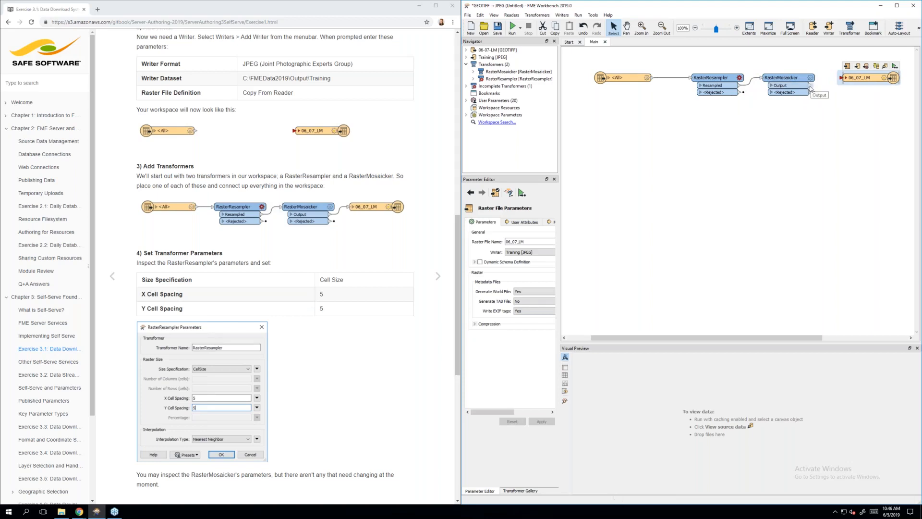
{"action": "left_click_drag", "start_coordinate": [811, 89], "coordinate": [846, 78]}
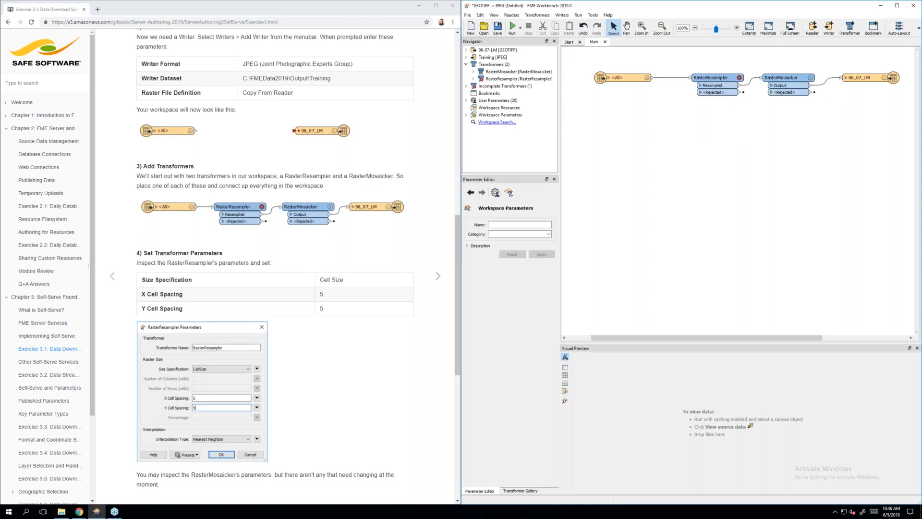
Following the exercise's Set Transformer Parameters section, set the RasterResampler's Size Specification to CellSize
{"action": "scroll", "coordinate": [409, 228], "scroll_direction": "down", "scroll_amount": 2}
{"action": "scroll", "coordinate": [409, 228], "scroll_direction": "down", "scroll_amount": 3}
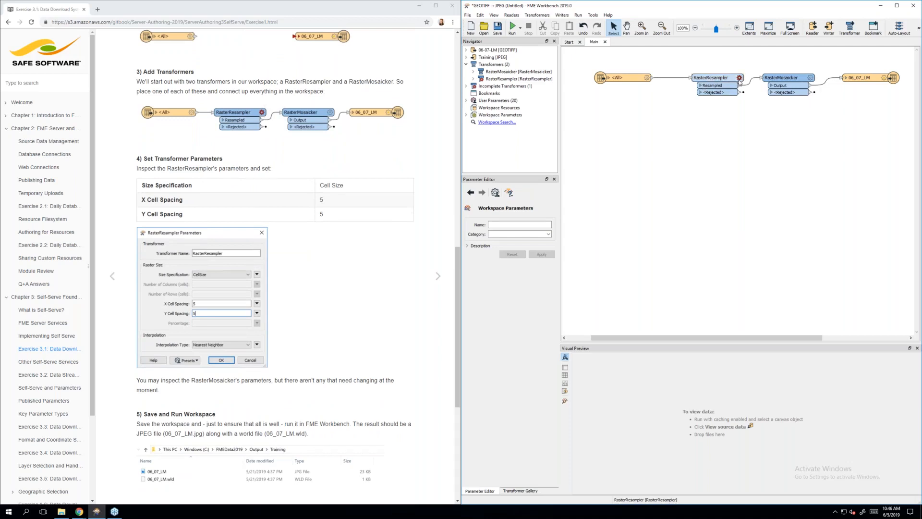
{"action": "mouse_move", "coordinate": [741, 79]}
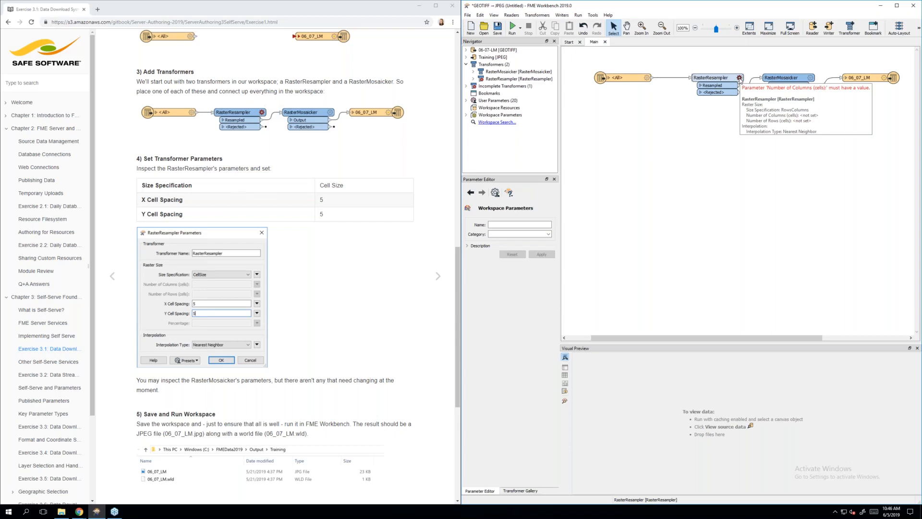
{"action": "left_click", "coordinate": [740, 78]}
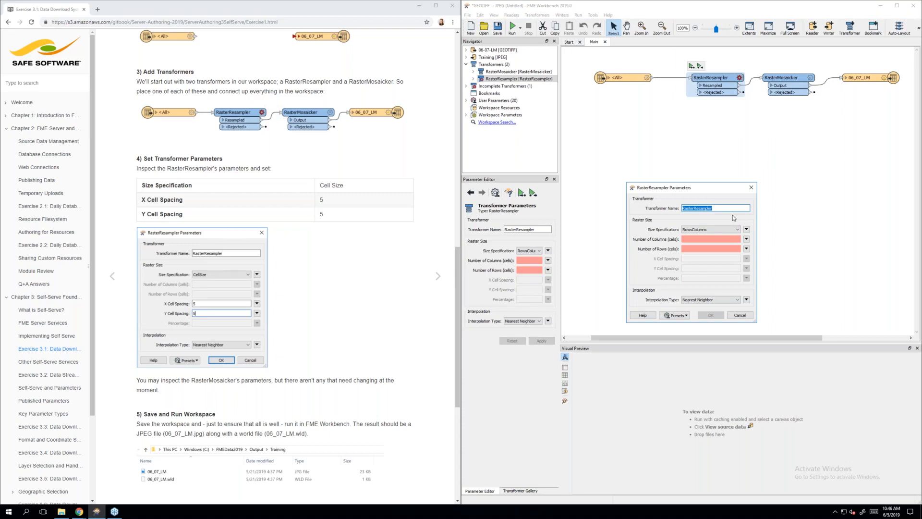
{"action": "left_click", "coordinate": [752, 188]}
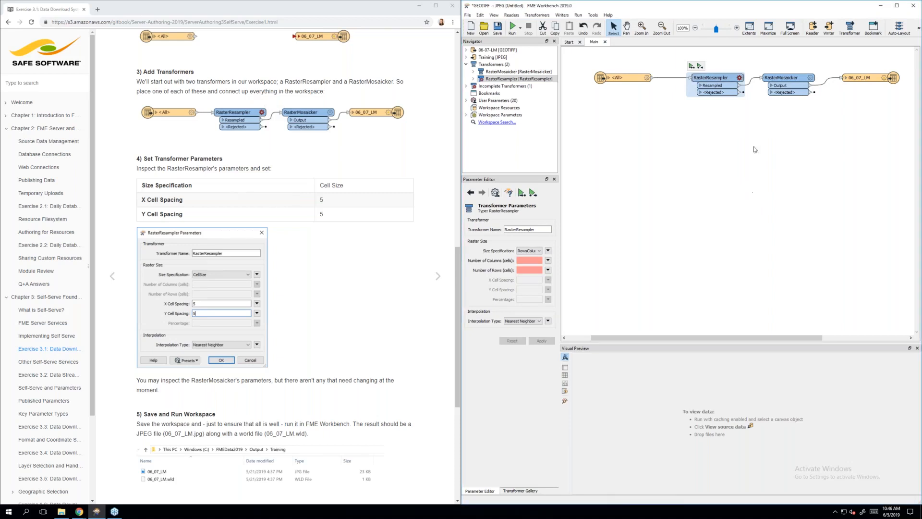
{"action": "left_click", "coordinate": [740, 78]}
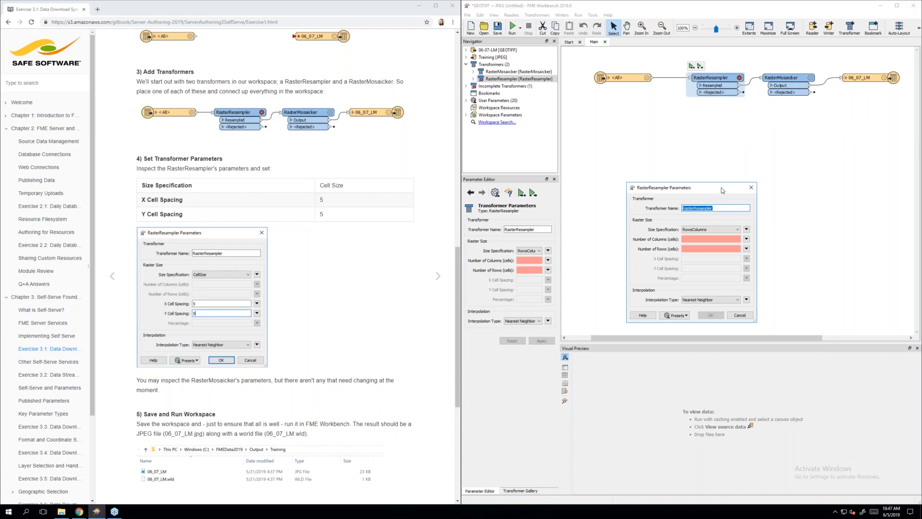
{"action": "left_click", "coordinate": [731, 228]}
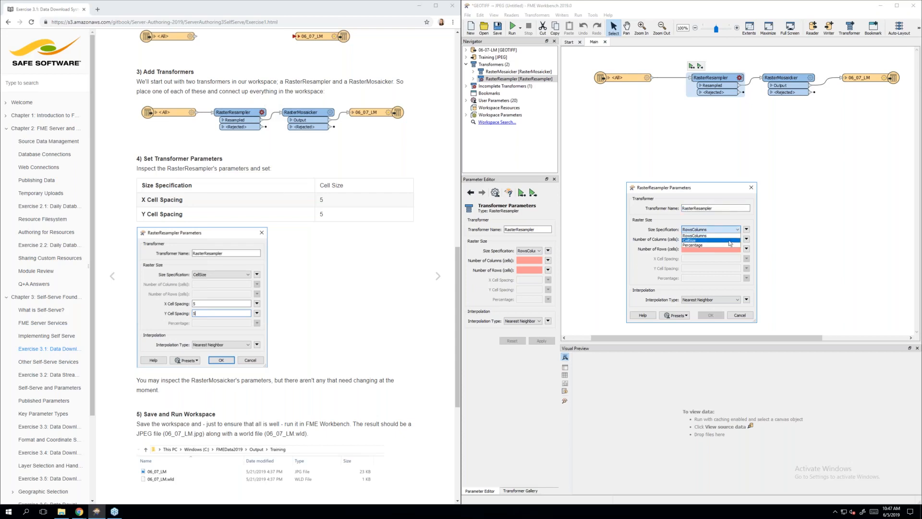
{"action": "left_click", "coordinate": [731, 240]}
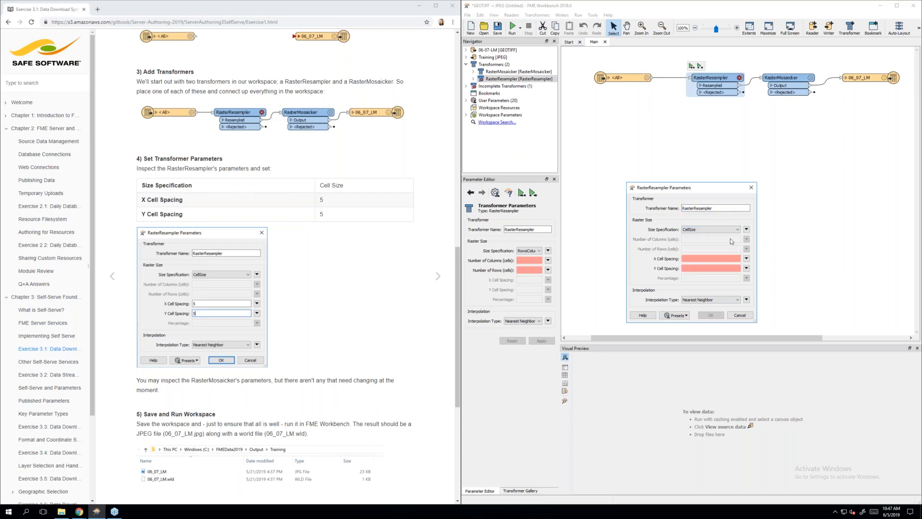
{"action": "left_click", "coordinate": [704, 230]}
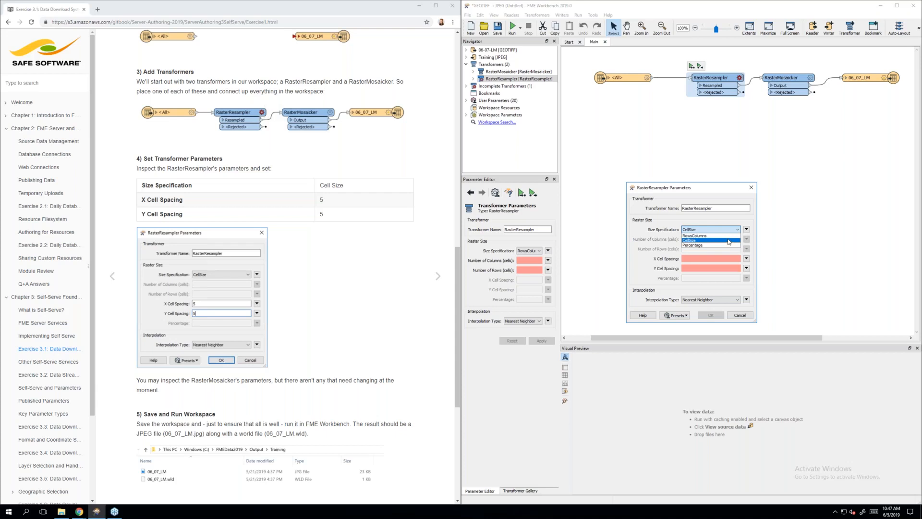
{"action": "left_click", "coordinate": [729, 241]}
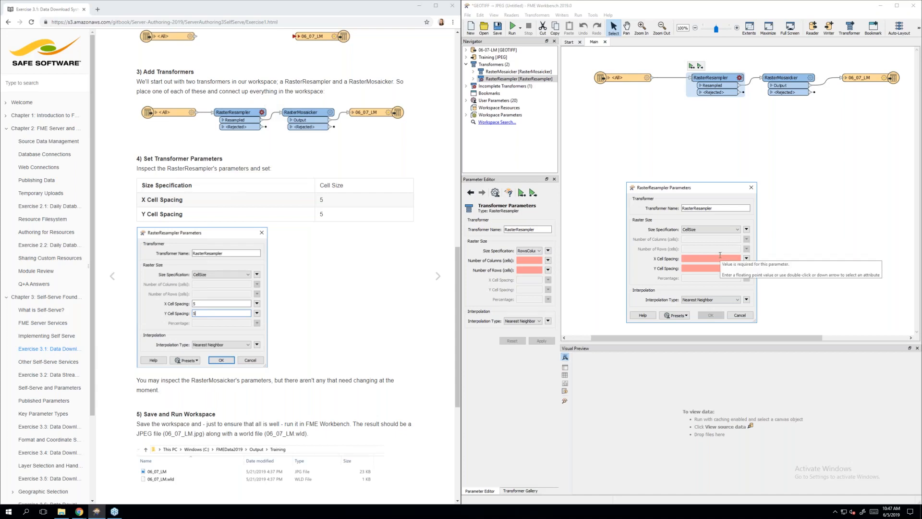
Set the RasterResampler's X and Y Cell Spacing to 5, apply the parameters, and recheck them
{"action": "left_click", "coordinate": [720, 255]}
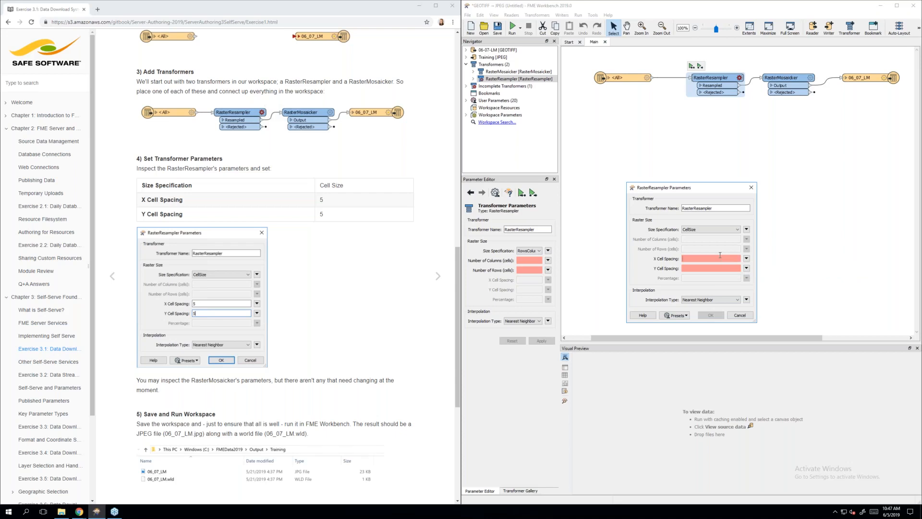
{"action": "type", "text": "5"}
{"action": "left_click", "coordinate": [714, 268]}
{"action": "type", "text": "5"}
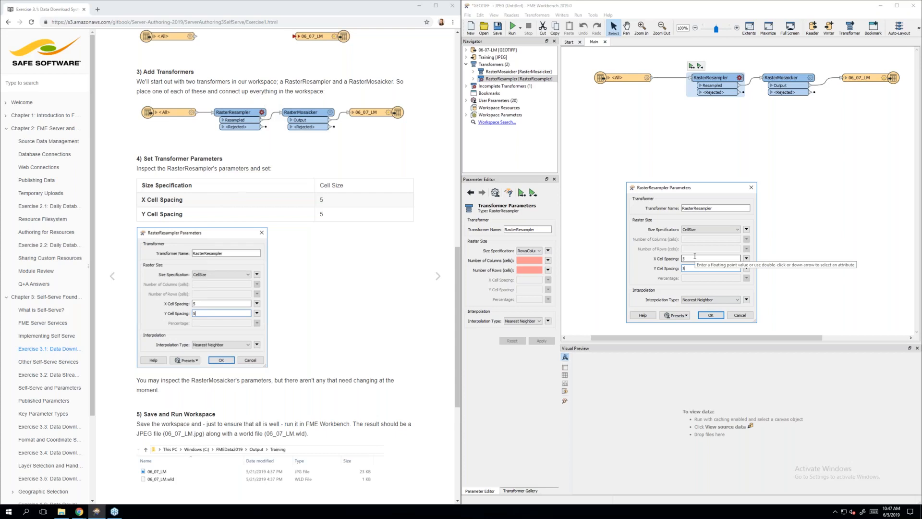
{"action": "left_click", "coordinate": [719, 315]}
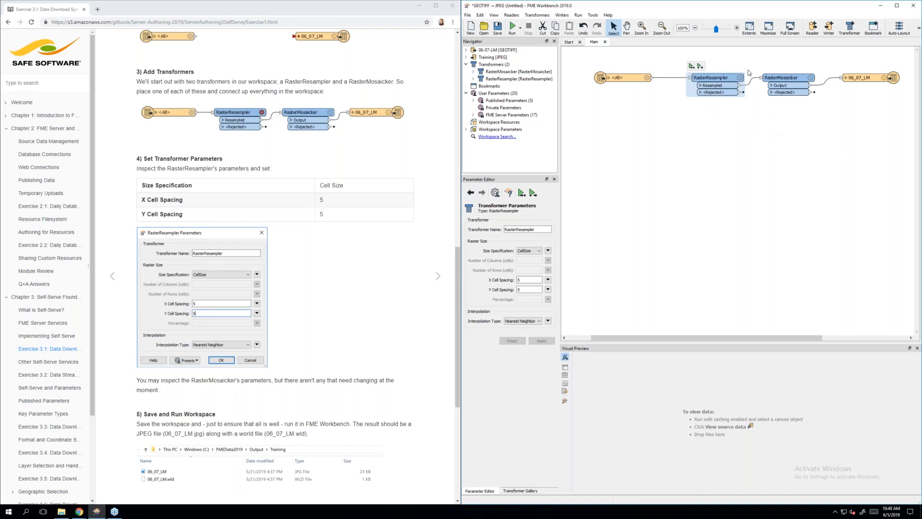
{"action": "mouse_move", "coordinate": [739, 79]}
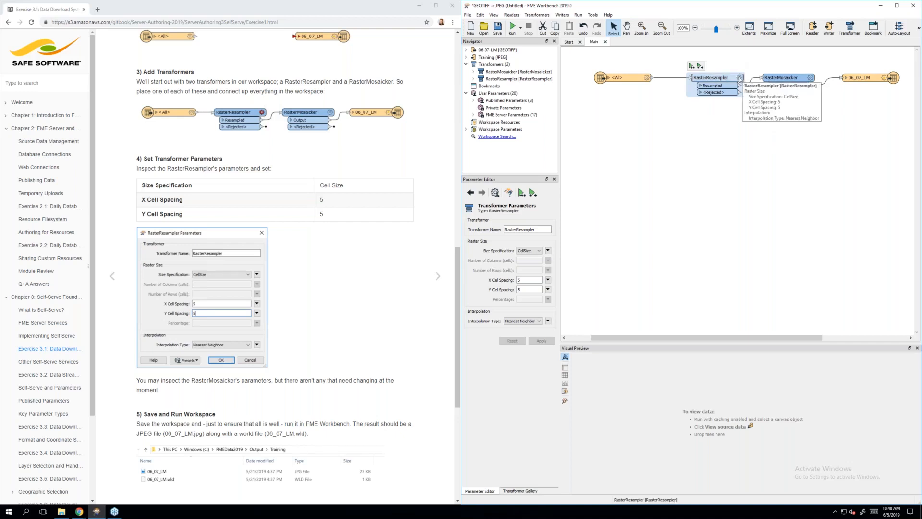
{"action": "left_click", "coordinate": [740, 78]}
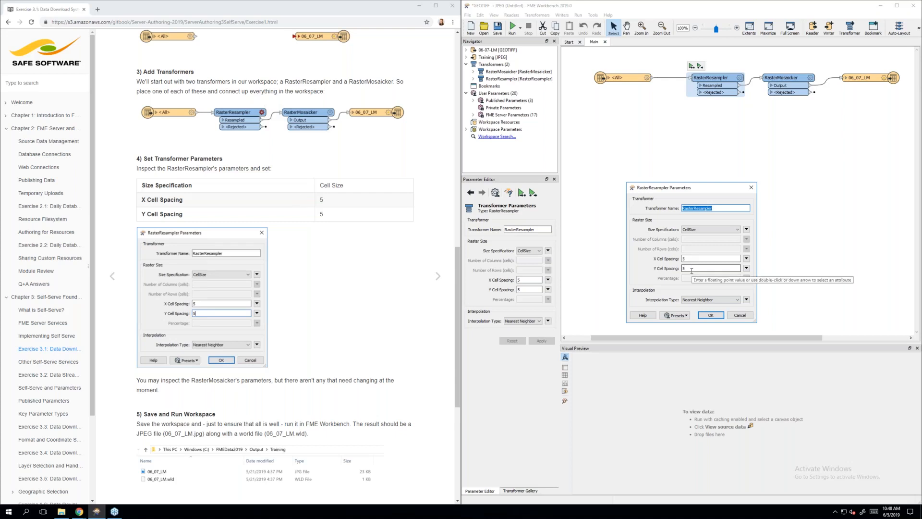
{"action": "left_click", "coordinate": [713, 316]}
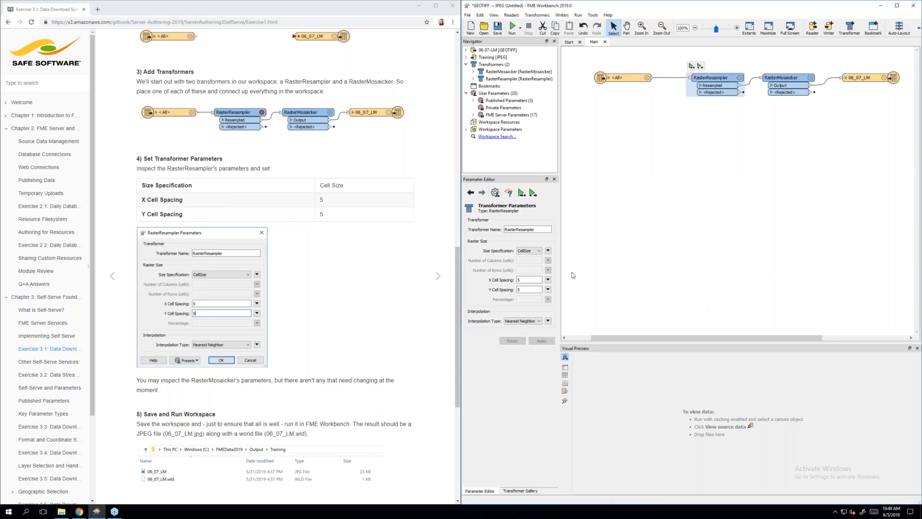
Save the workspace as Ex3.1 in the Documents\FME\Workspaces folder
{"action": "scroll", "coordinate": [388, 305], "scroll_direction": "down", "scroll_amount": 3}
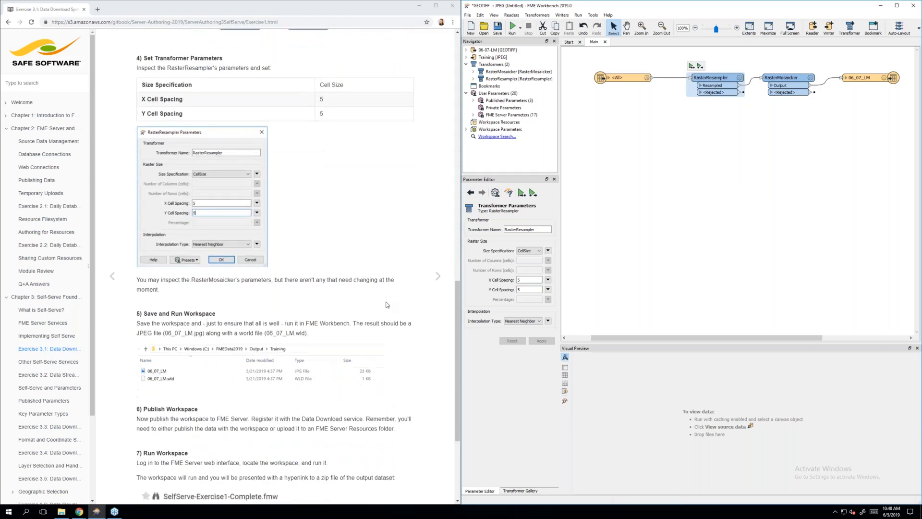
{"action": "scroll", "coordinate": [387, 305], "scroll_direction": "down", "scroll_amount": 1}
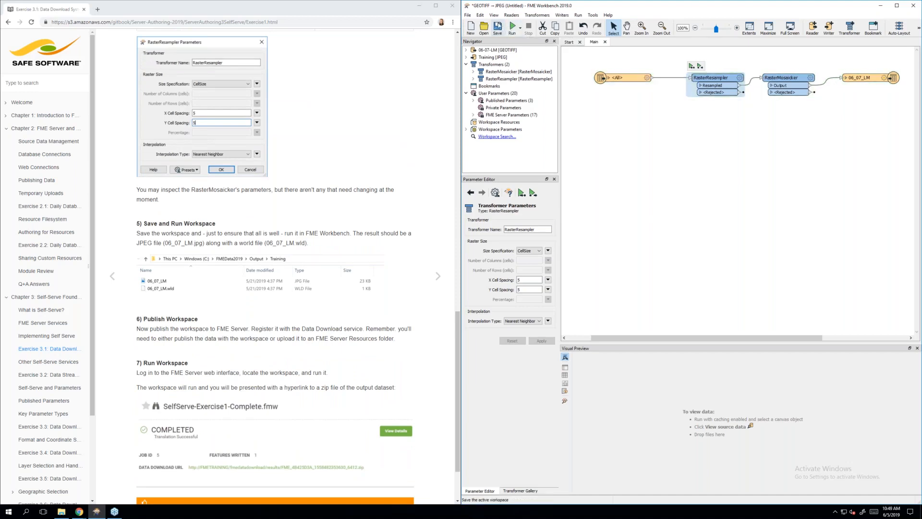
{"action": "left_click", "coordinate": [497, 30]}
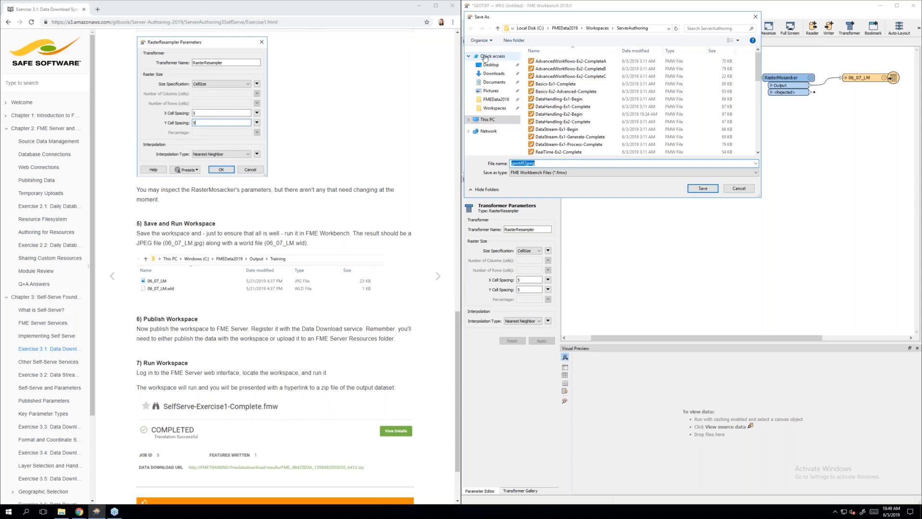
{"action": "left_click", "coordinate": [502, 110]}
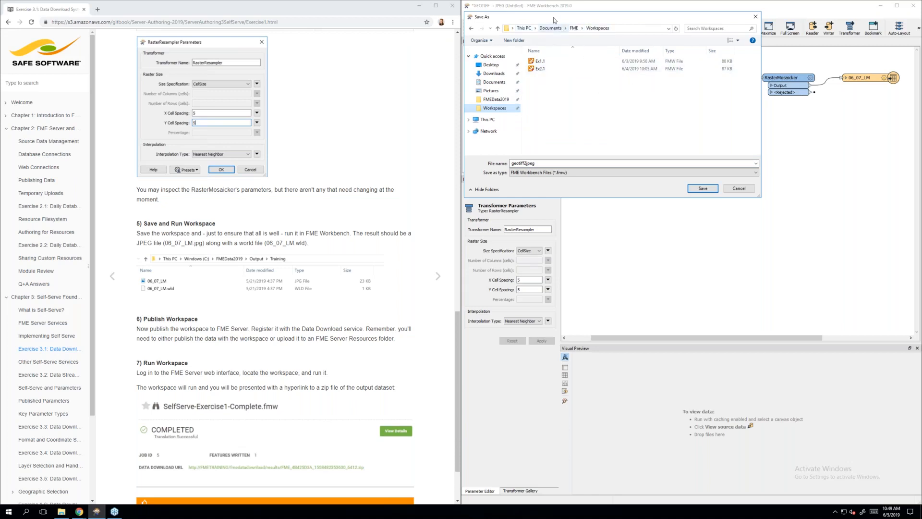
{"action": "double_click", "coordinate": [560, 162]}
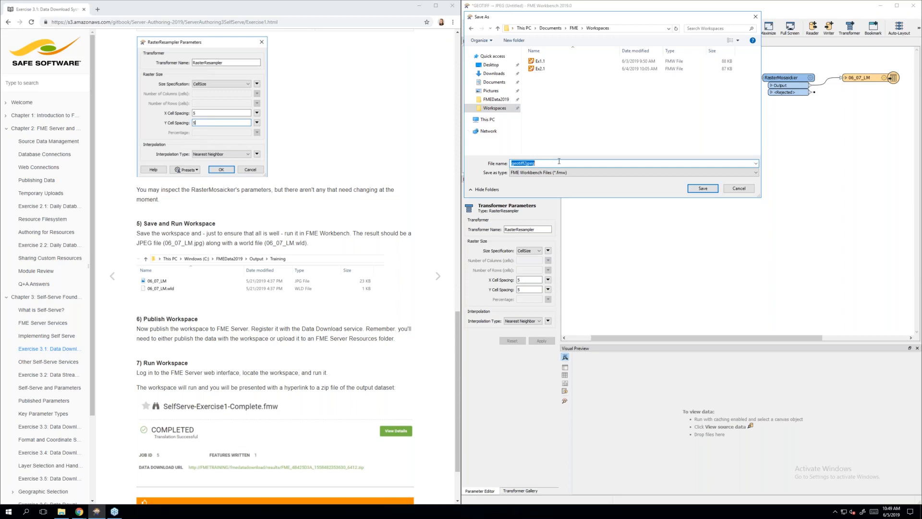
{"action": "type", "text": "Ex"}
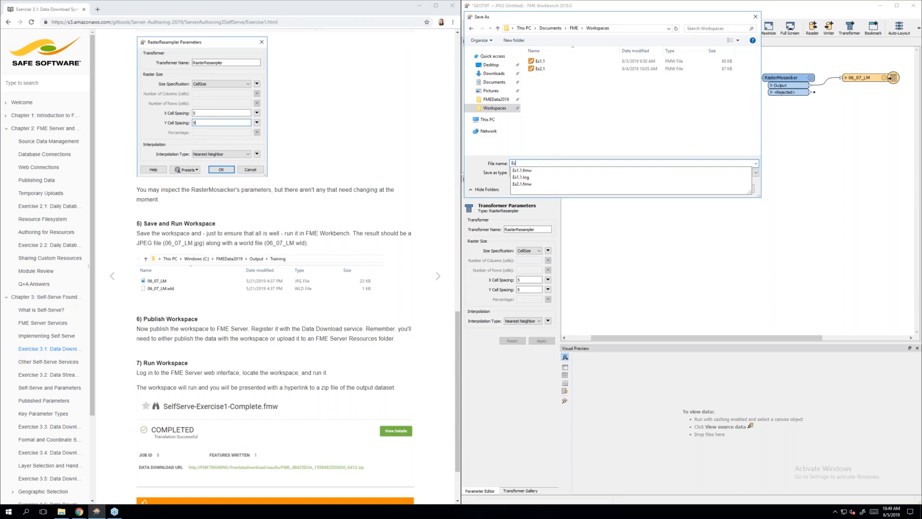
{"action": "type", "text": "3.1"}
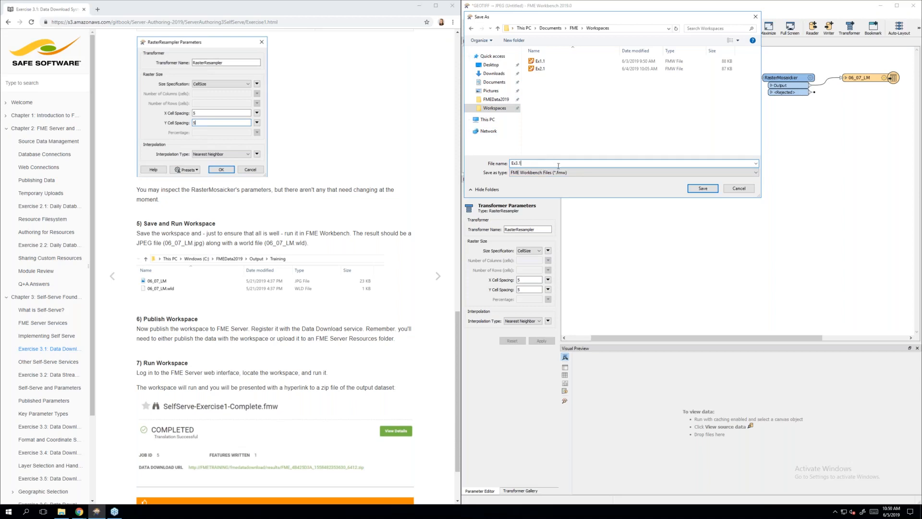
{"action": "left_click", "coordinate": [701, 189]}
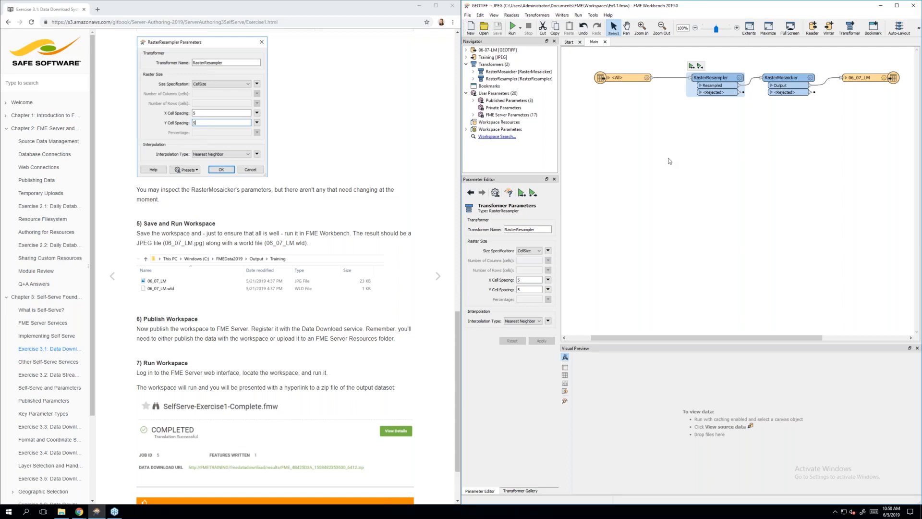
Run the workspace, accepting the prompted source GeoTIFF file and the C:\FMEData2019\Output\Training destination folder
{"action": "left_click", "coordinate": [514, 27]}
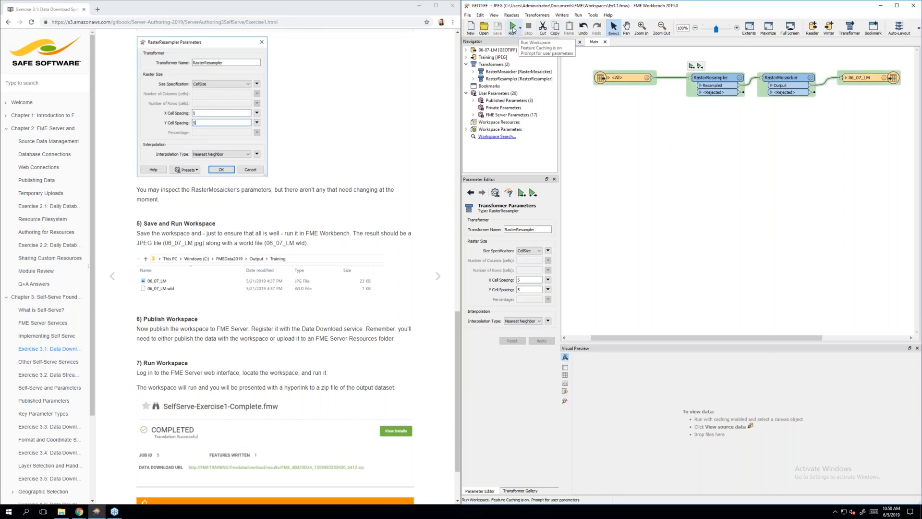
{"action": "left_click", "coordinate": [514, 28]}
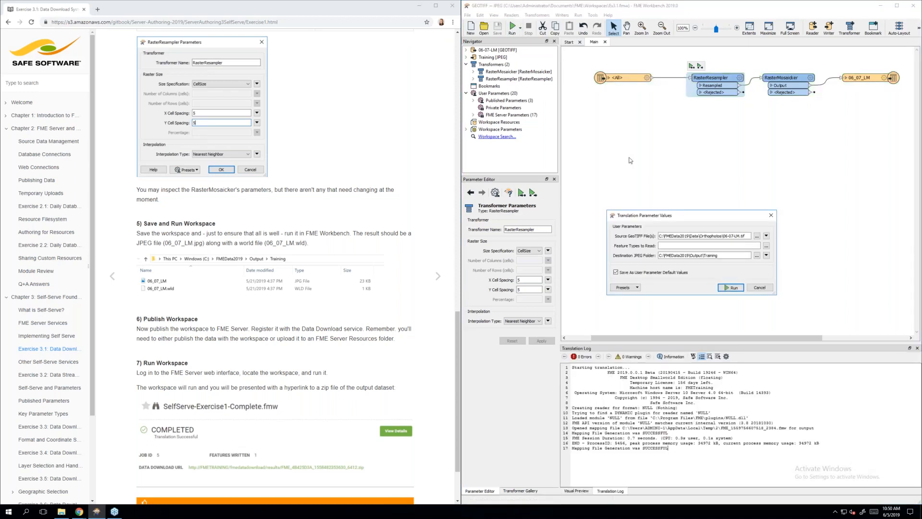
{"action": "left_click", "coordinate": [729, 290]}
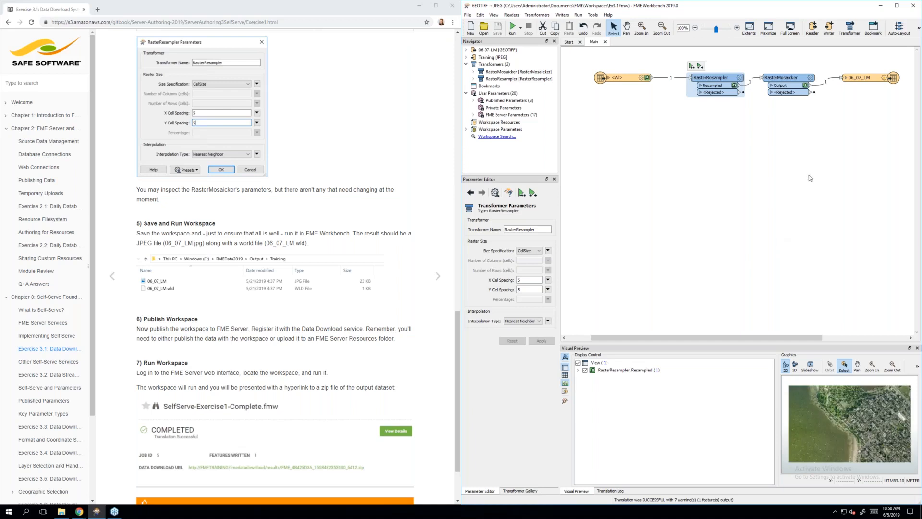
Open the 06_07_LM writer's output folder, view the 06_07_LM JPEG in Paint, and close both windows
{"action": "left_click", "coordinate": [861, 81]}
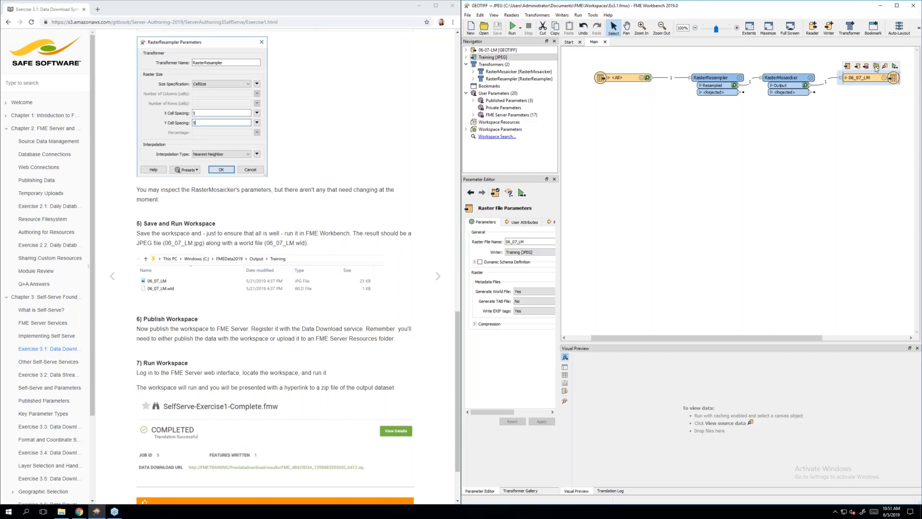
{"action": "left_click", "coordinate": [876, 67]}
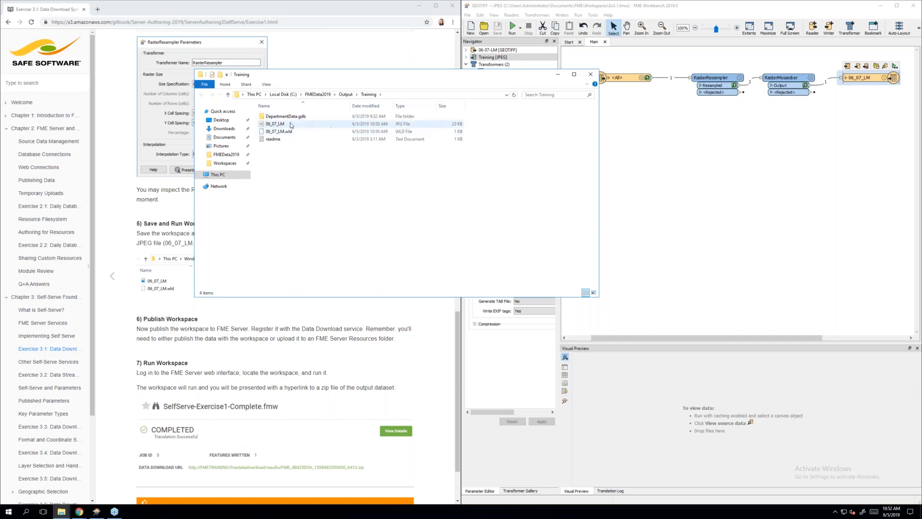
{"action": "mouse_move", "coordinate": [283, 127]}
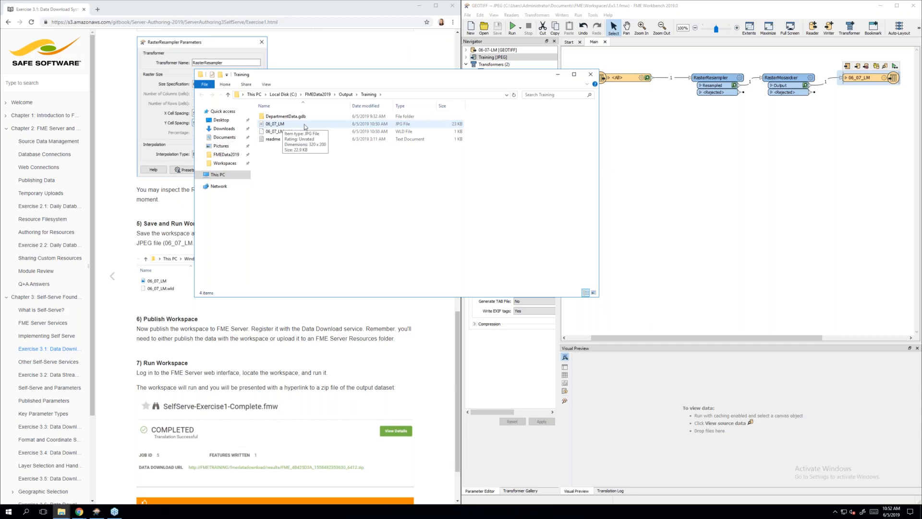
{"action": "left_click", "coordinate": [382, 125]}
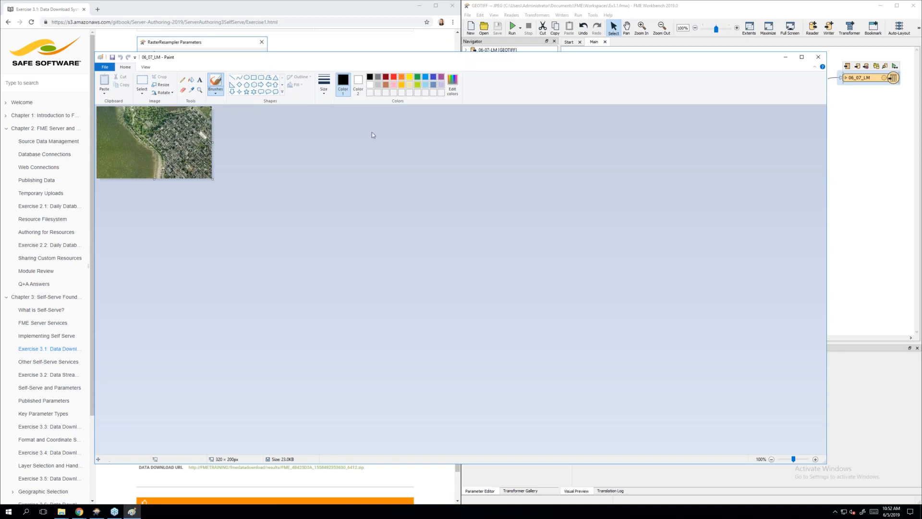
{"action": "left_click", "coordinate": [819, 58]}
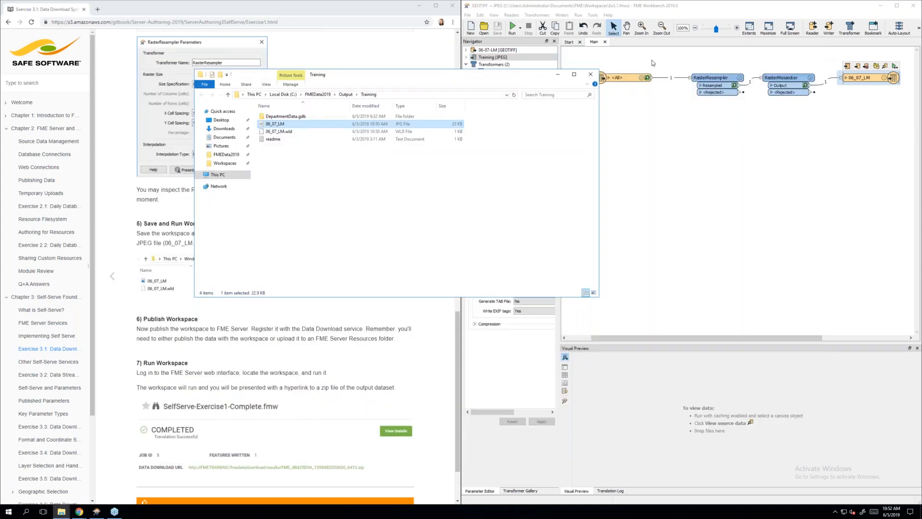
{"action": "left_click", "coordinate": [596, 76]}
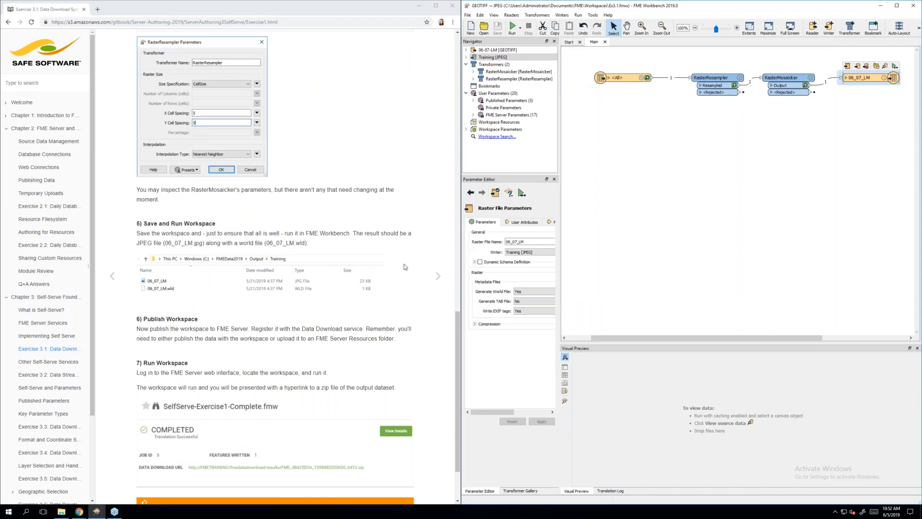
Start publishing the workspace to FME Server using the administrator FME Server connection
{"action": "scroll", "coordinate": [404, 263], "scroll_direction": "down", "scroll_amount": 1}
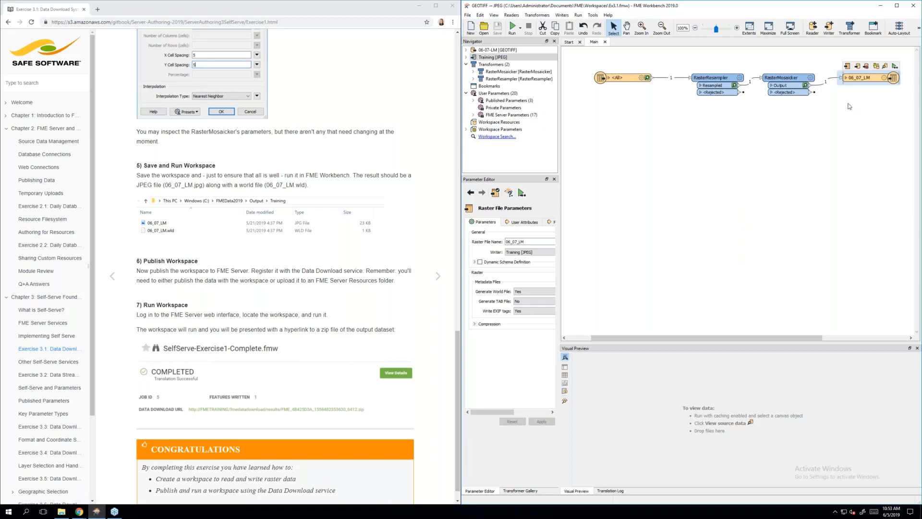
{"action": "left_click", "coordinate": [620, 160]}
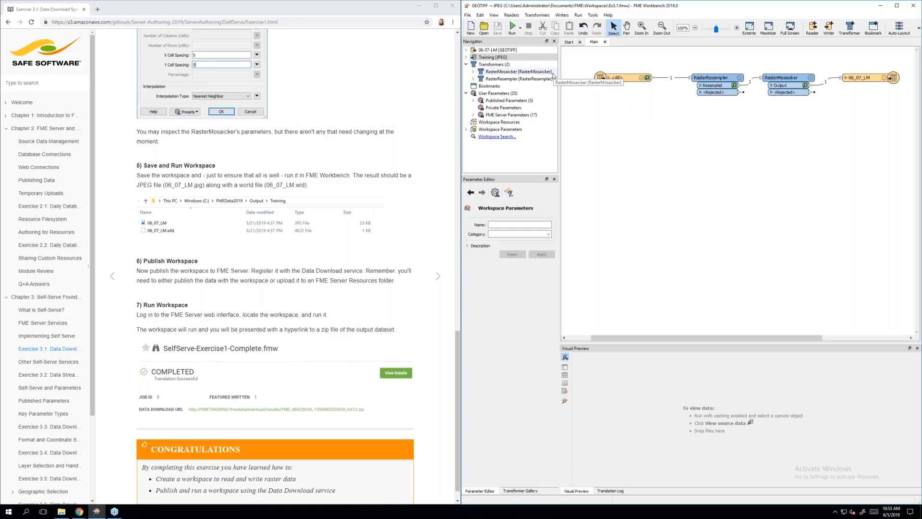
{"action": "left_click", "coordinate": [468, 15]}
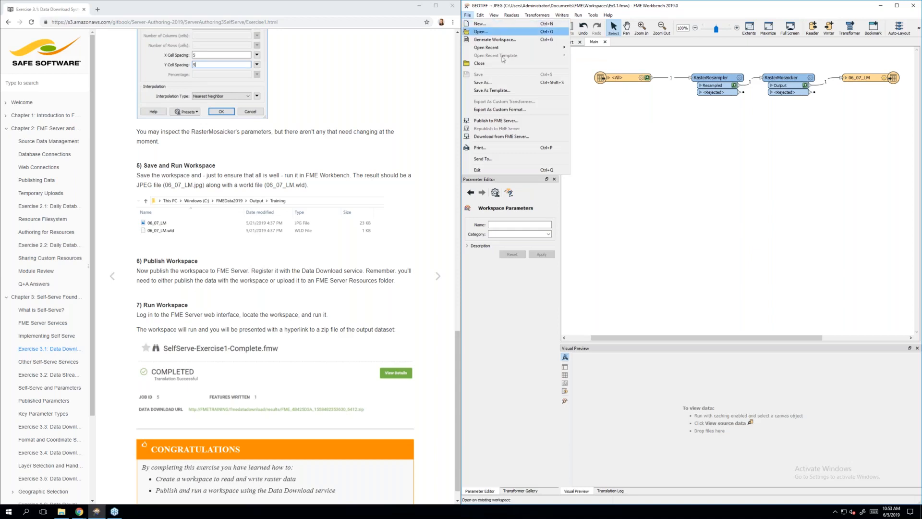
{"action": "left_click", "coordinate": [528, 123]}
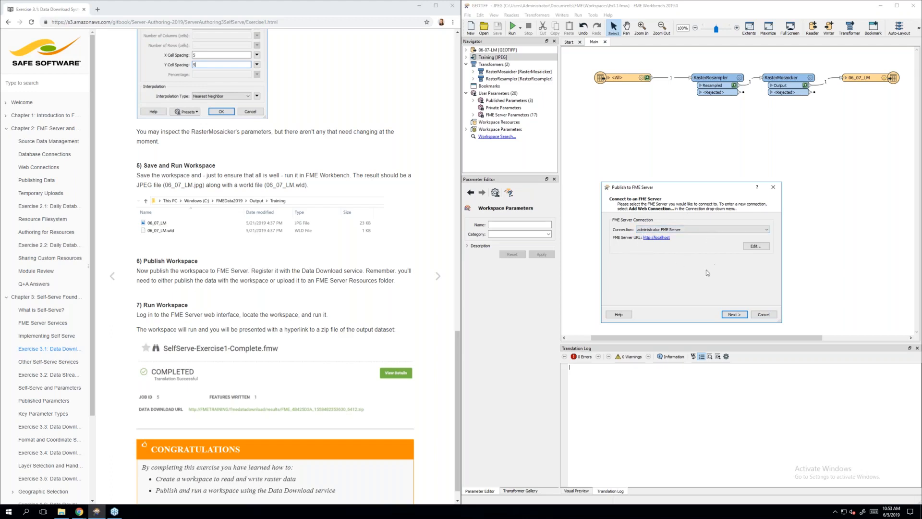
{"action": "left_click", "coordinate": [735, 315]}
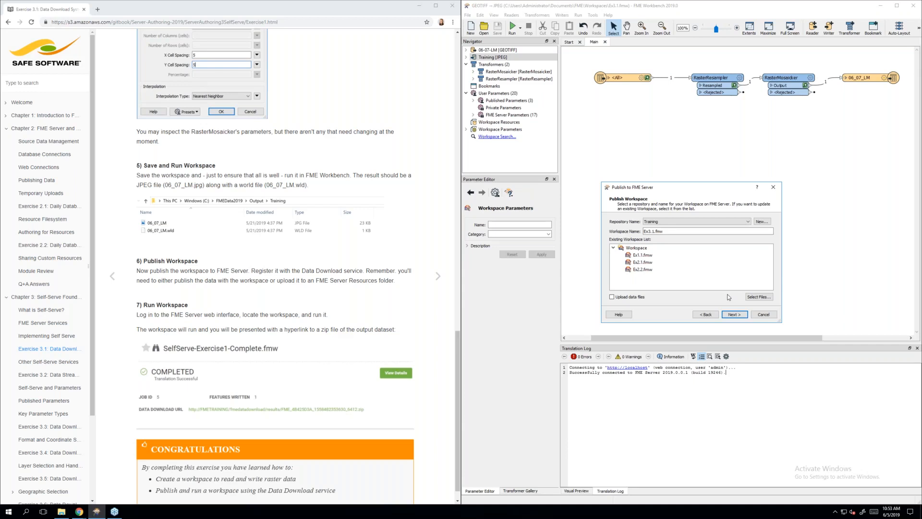
Include the 06-07-LM.tif data file in the upload and accept the Training repository and Ex3.1.fmw workspace name
{"action": "left_click", "coordinate": [612, 297]}
{"action": "left_click", "coordinate": [759, 297]}
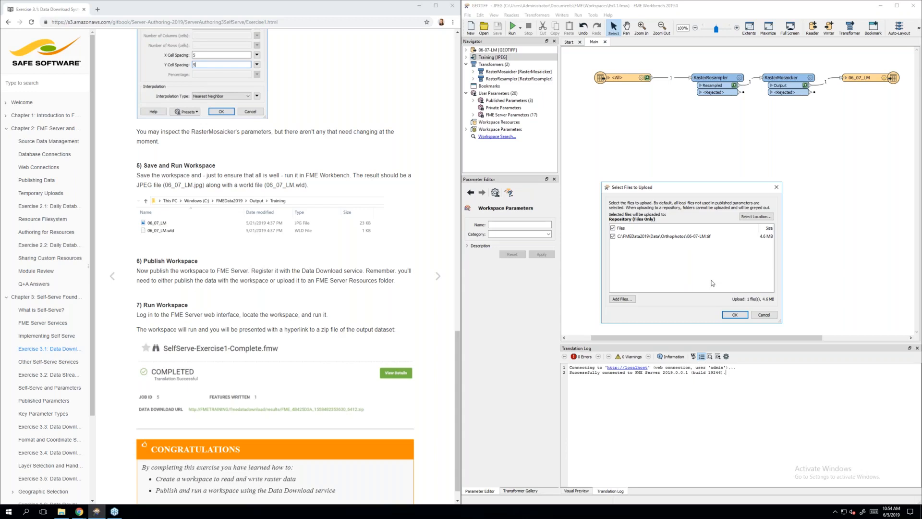
{"action": "left_click", "coordinate": [735, 315]}
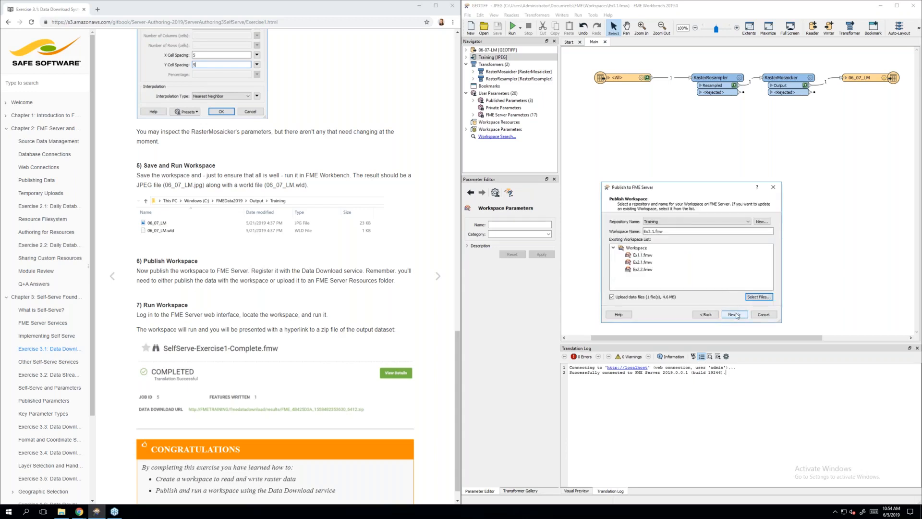
{"action": "left_click", "coordinate": [737, 315]}
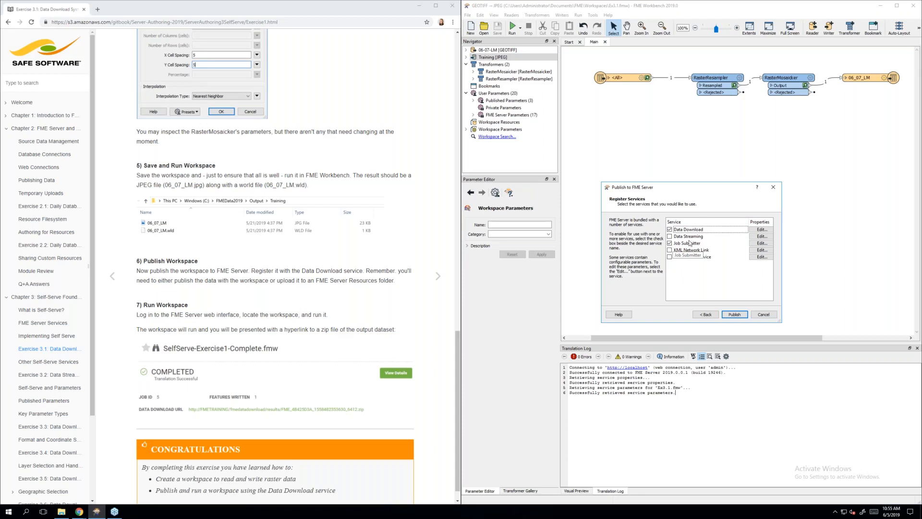
Accept the Data Download properties with the Training [JPEG] writer included, and publish with the Data Download and Job Submitter services
{"action": "left_click", "coordinate": [765, 233]}
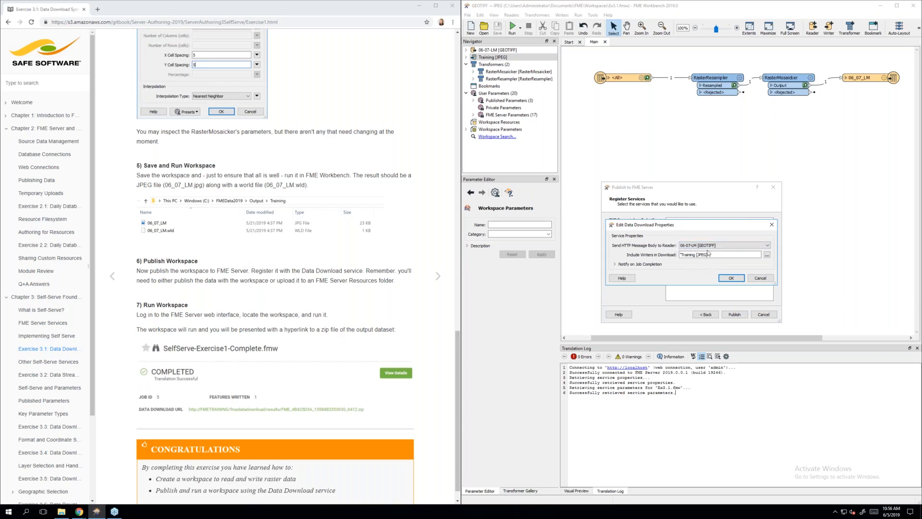
{"action": "left_click", "coordinate": [731, 278]}
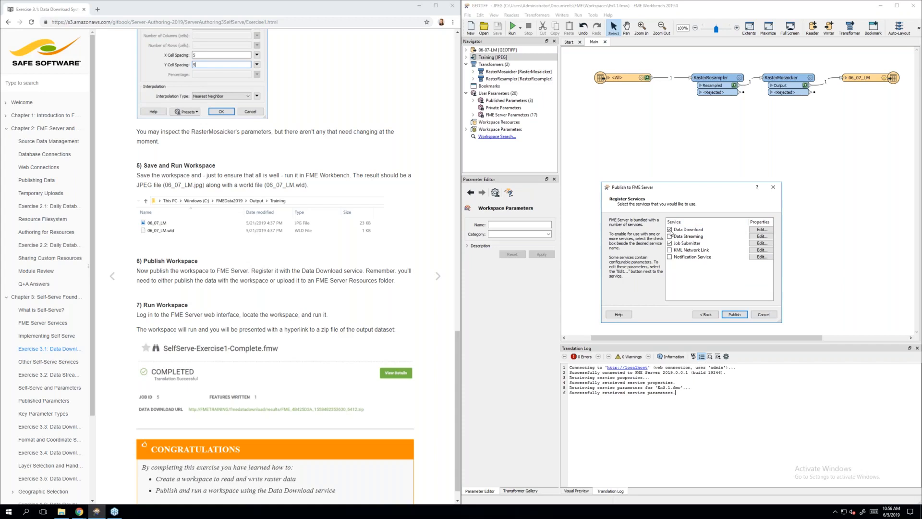
{"action": "left_click", "coordinate": [736, 315]}
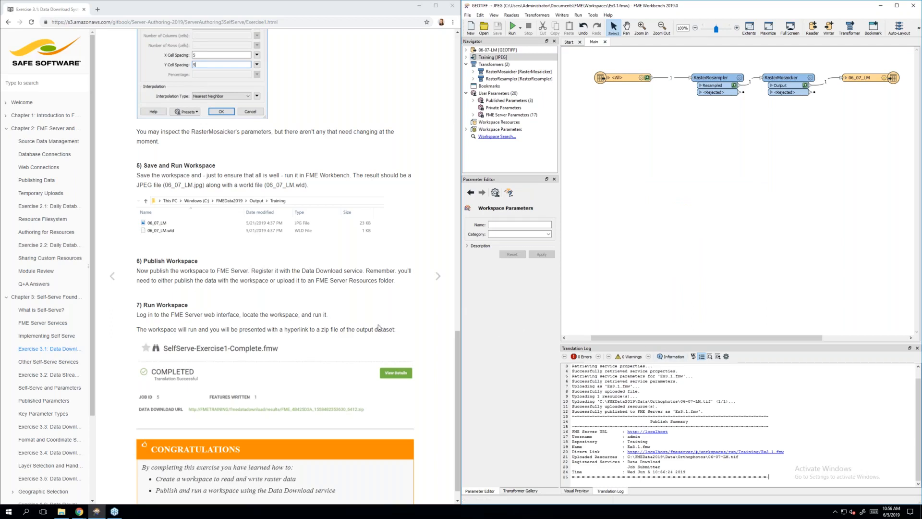
Switch to the FME Server web interface and select Ex3.1.fmw from the Training repository on the Run Workspace page
{"action": "scroll", "coordinate": [378, 327], "scroll_direction": "down", "scroll_amount": 1}
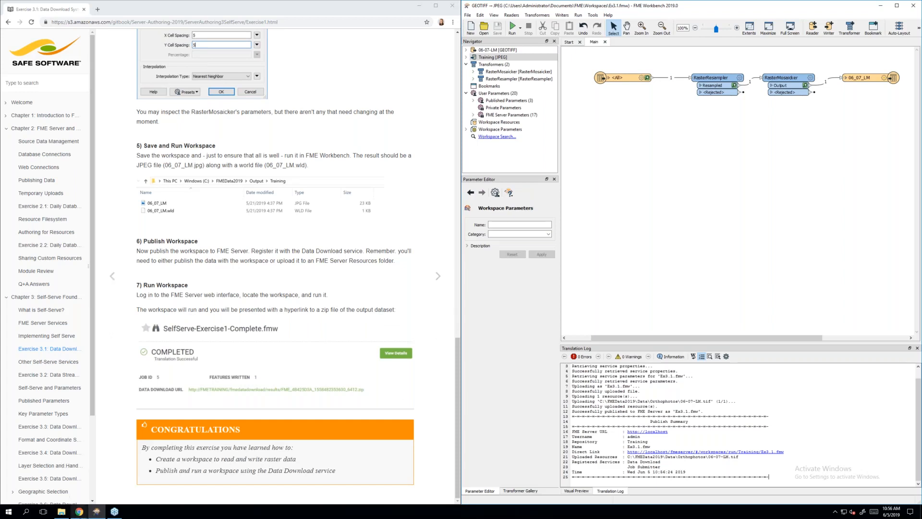
{"action": "mouse_move", "coordinate": [79, 513]}
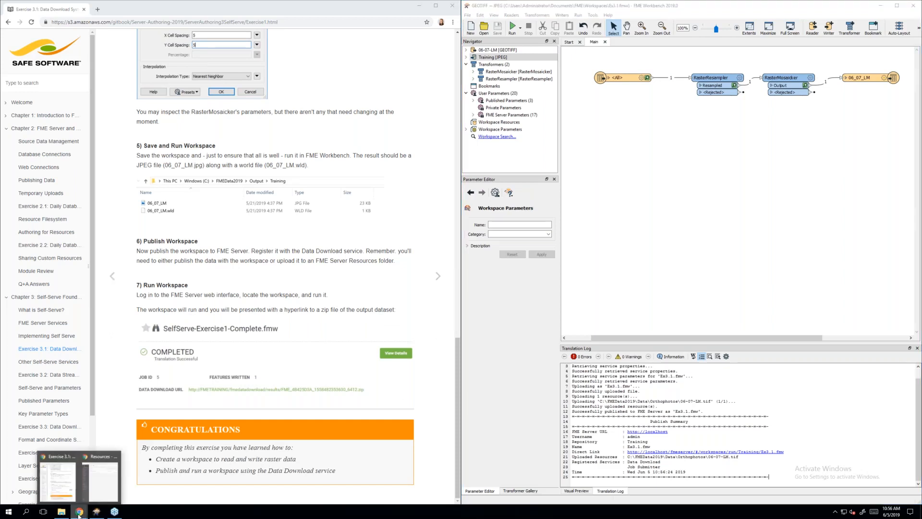
{"action": "left_click", "coordinate": [94, 491]}
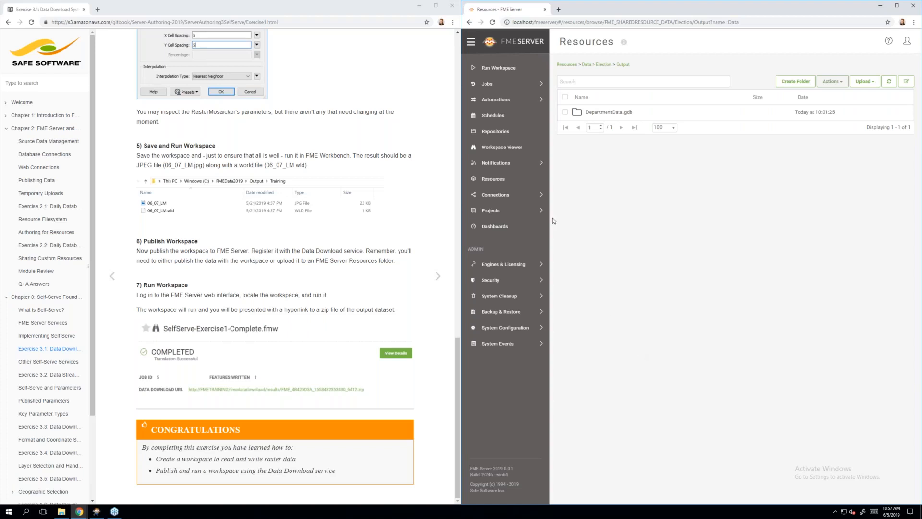
{"action": "left_click", "coordinate": [510, 72]}
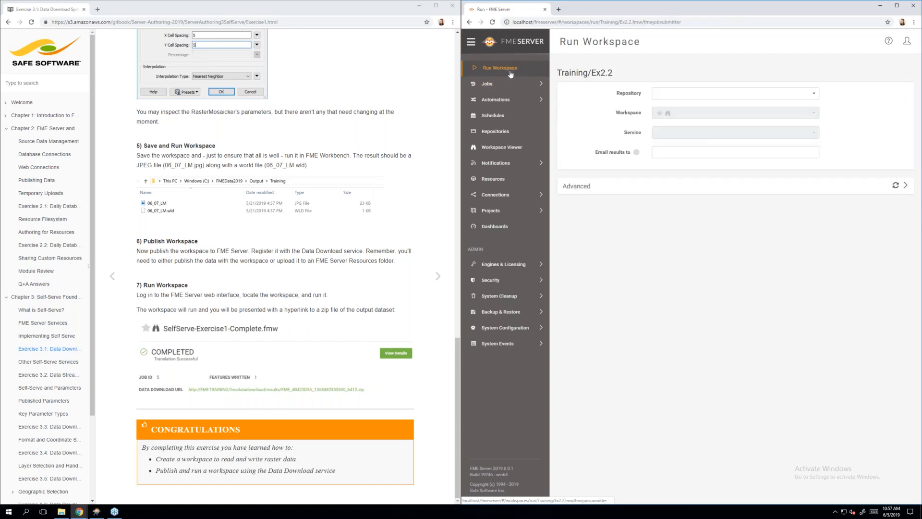
{"action": "left_click", "coordinate": [674, 94]}
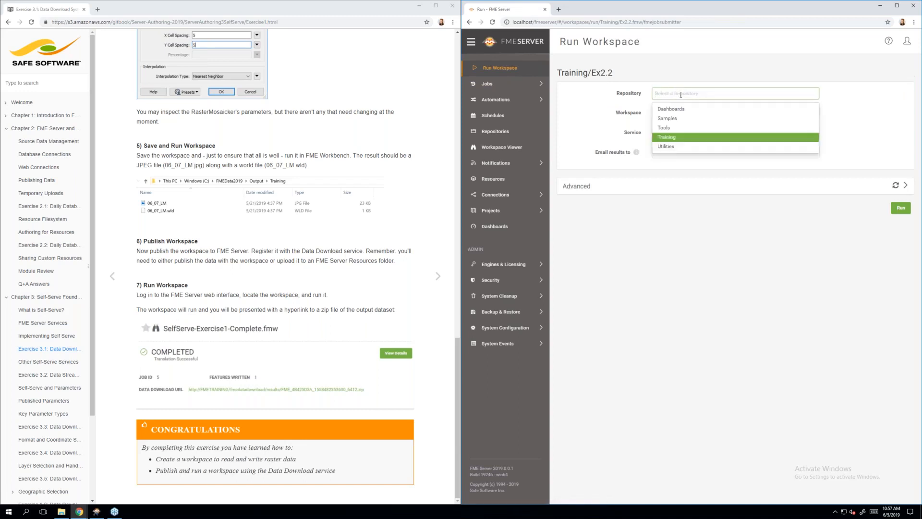
{"action": "left_click", "coordinate": [716, 138]}
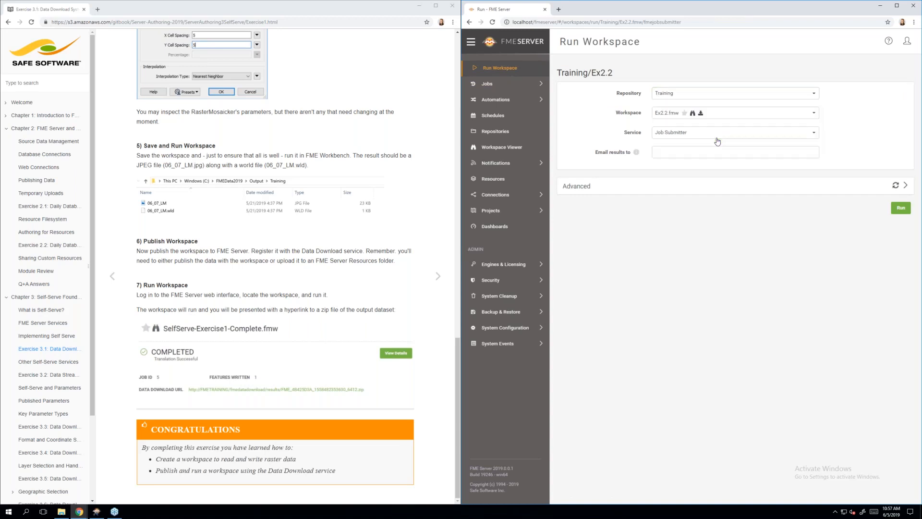
{"action": "left_click", "coordinate": [732, 119]}
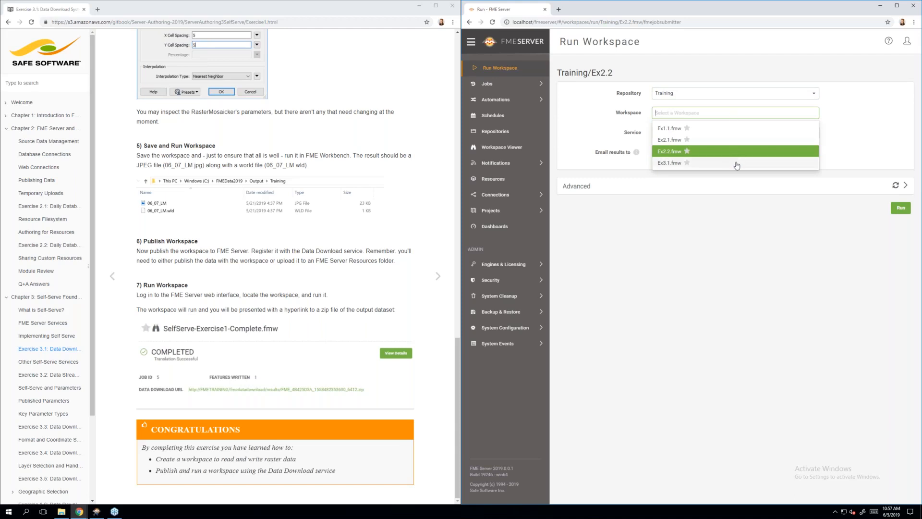
{"action": "left_click", "coordinate": [737, 165]}
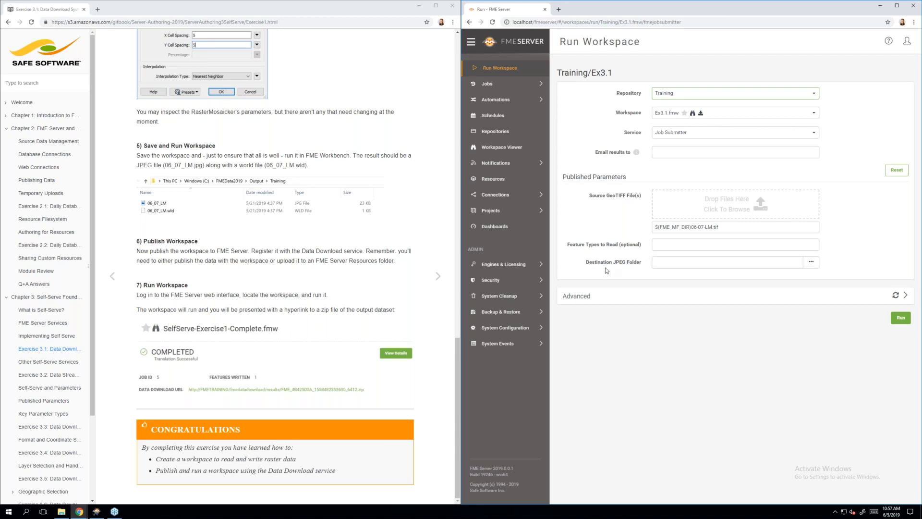
Set the service to Data Download and run the Ex3.1 workspace
{"action": "left_click", "coordinate": [666, 133]}
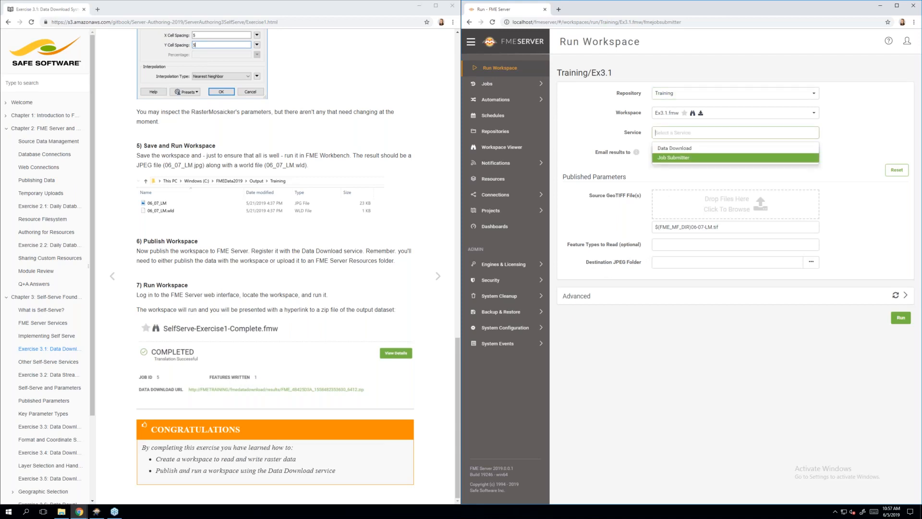
{"action": "left_click", "coordinate": [678, 148]}
{"action": "left_click", "coordinate": [678, 148]}
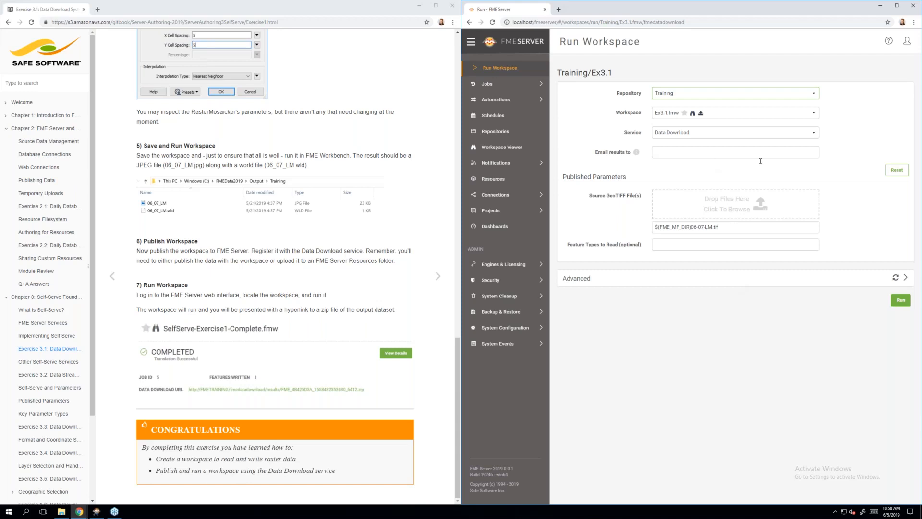
{"action": "left_click", "coordinate": [901, 301]}
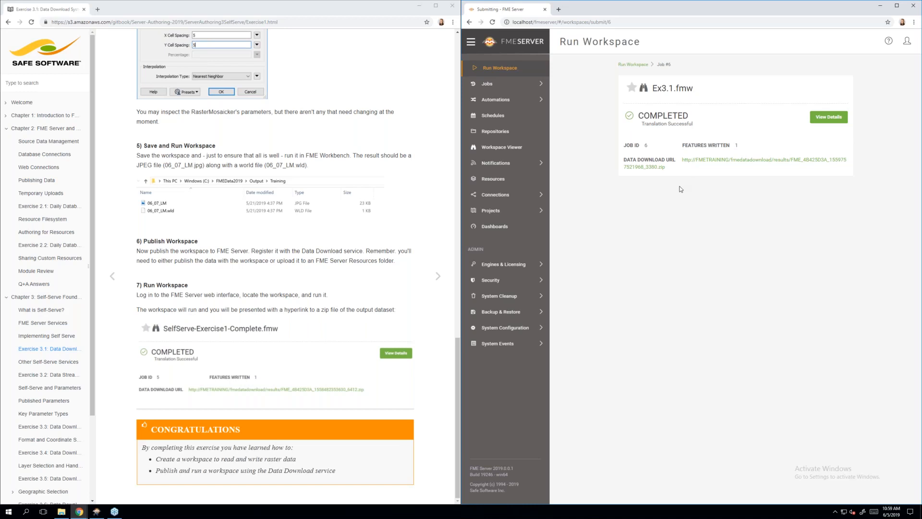
Download the job's zipped output and open the 06_07_LM JPEG from its JPEG_1\Training folder in Paint
{"action": "left_click", "coordinate": [713, 163]}
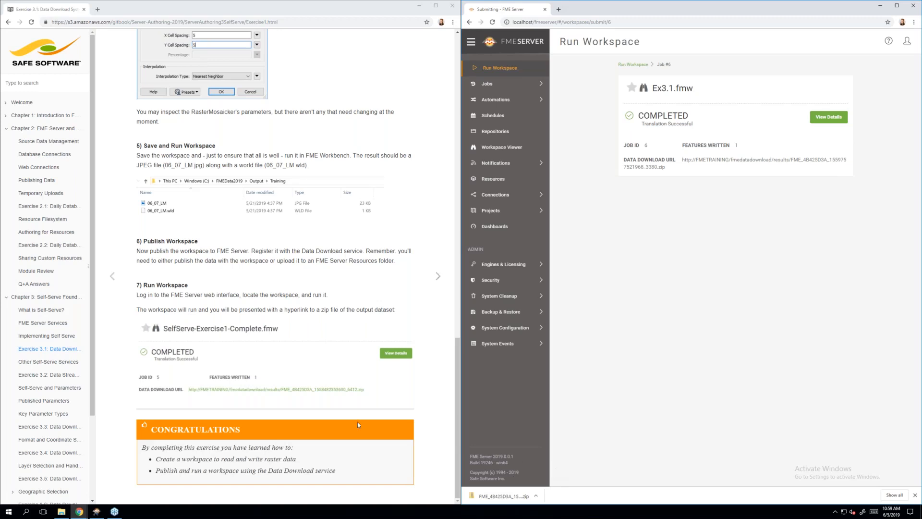
{"action": "left_click", "coordinate": [499, 497]}
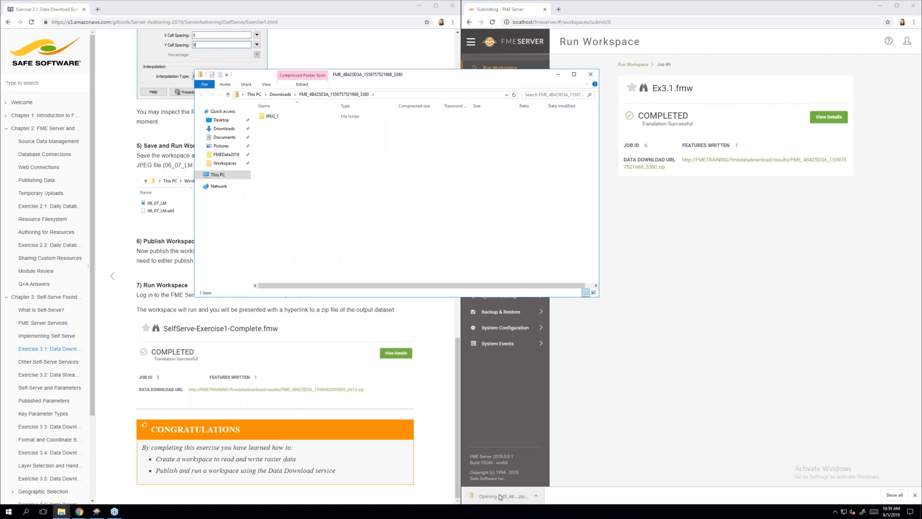
{"action": "double_click", "coordinate": [295, 116]}
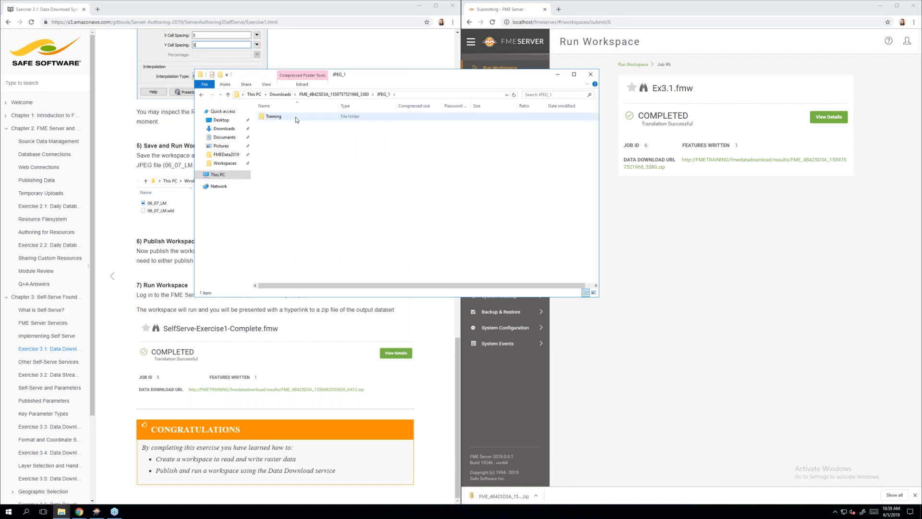
{"action": "double_click", "coordinate": [295, 116]}
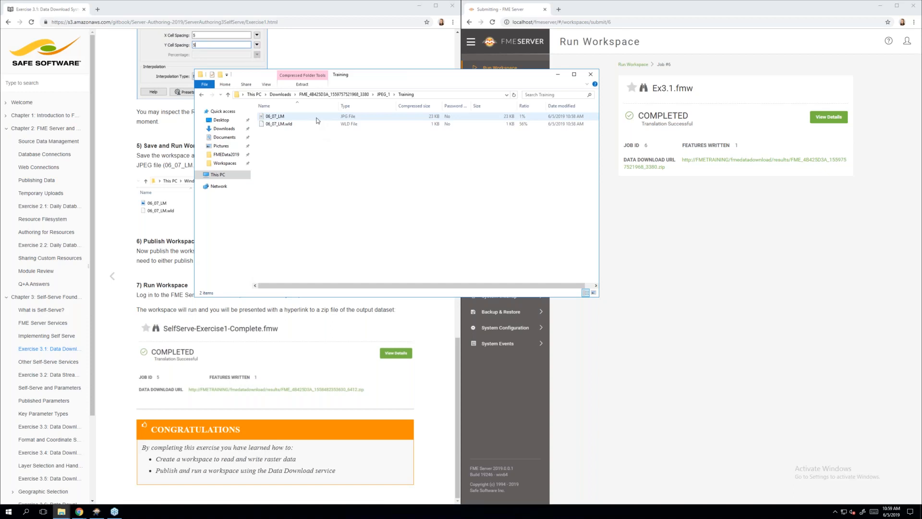
{"action": "left_click", "coordinate": [317, 119]}
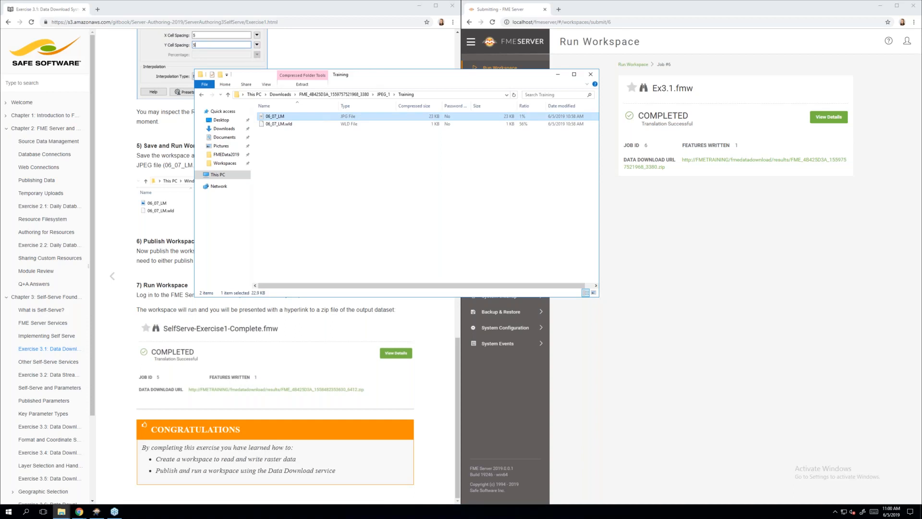
{"action": "double_click", "coordinate": [317, 119]}
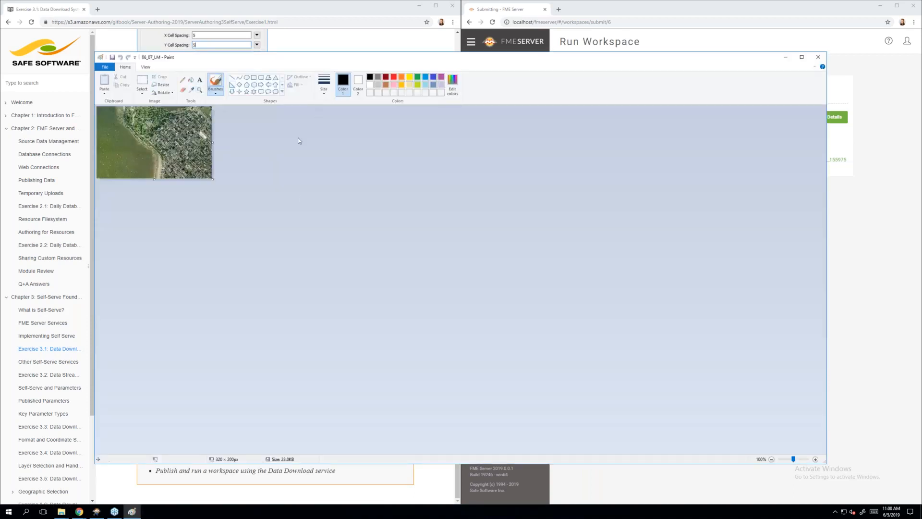